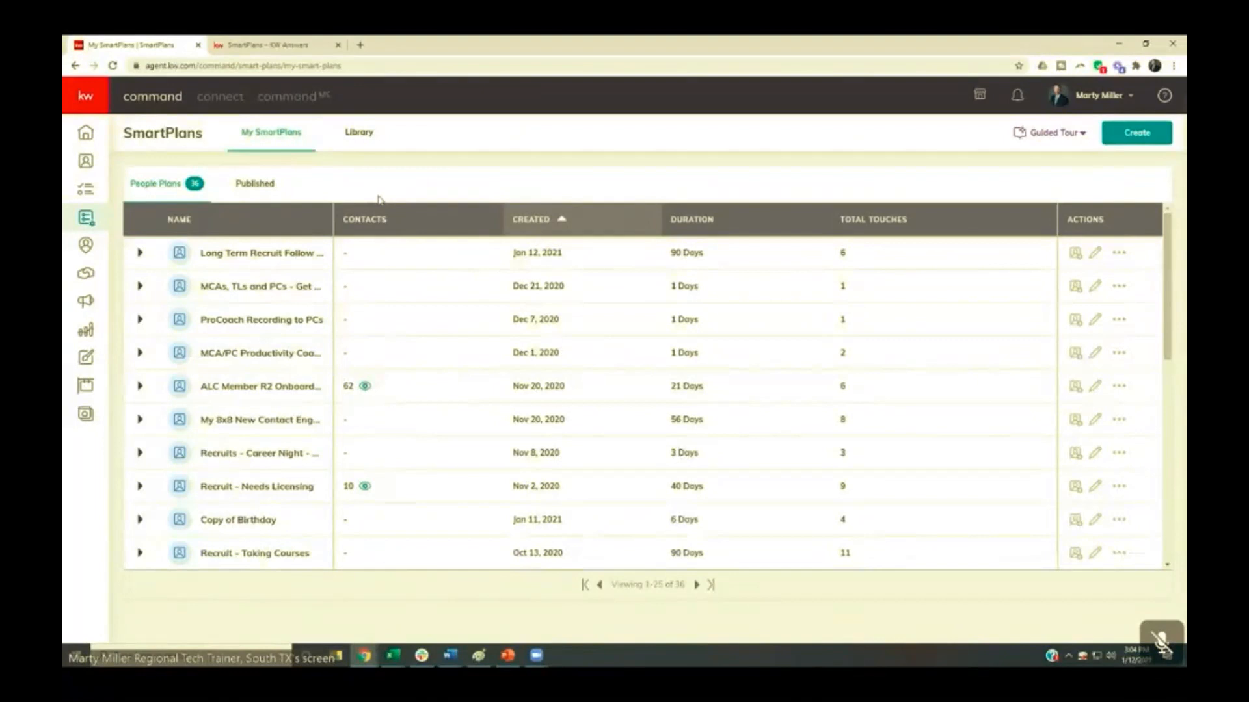
pyautogui.click(1104, 98)
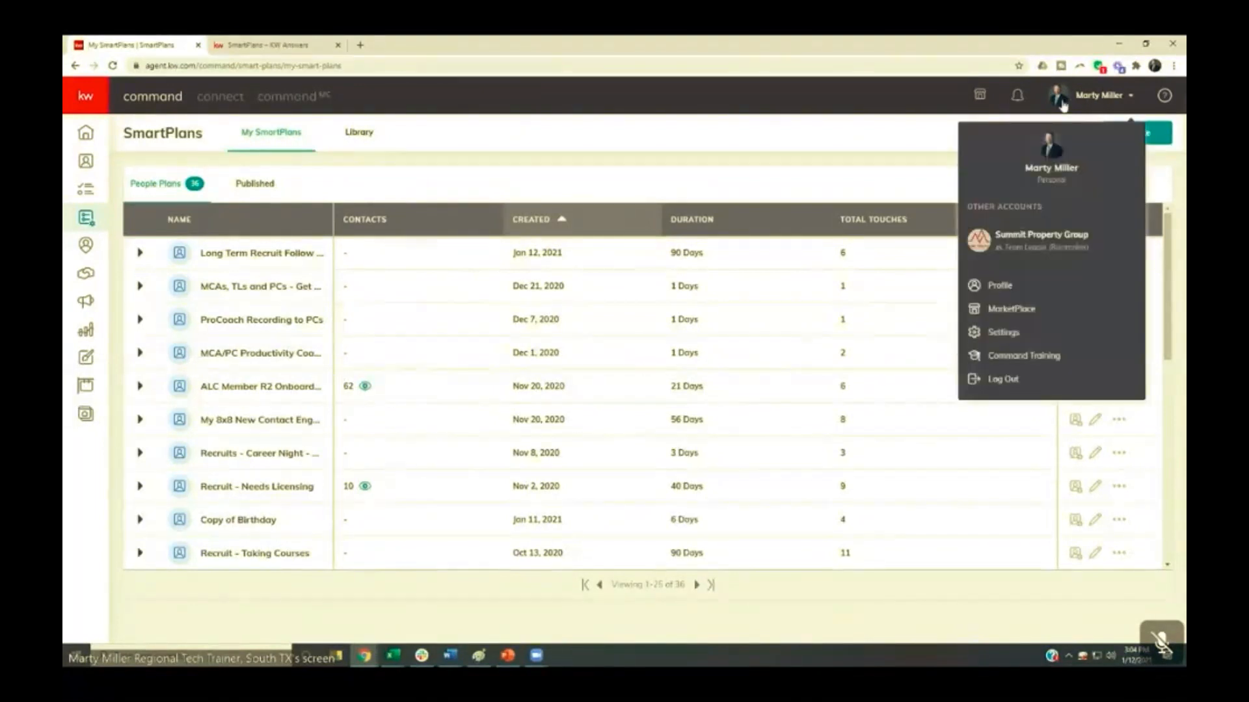
pyautogui.click(647, 167)
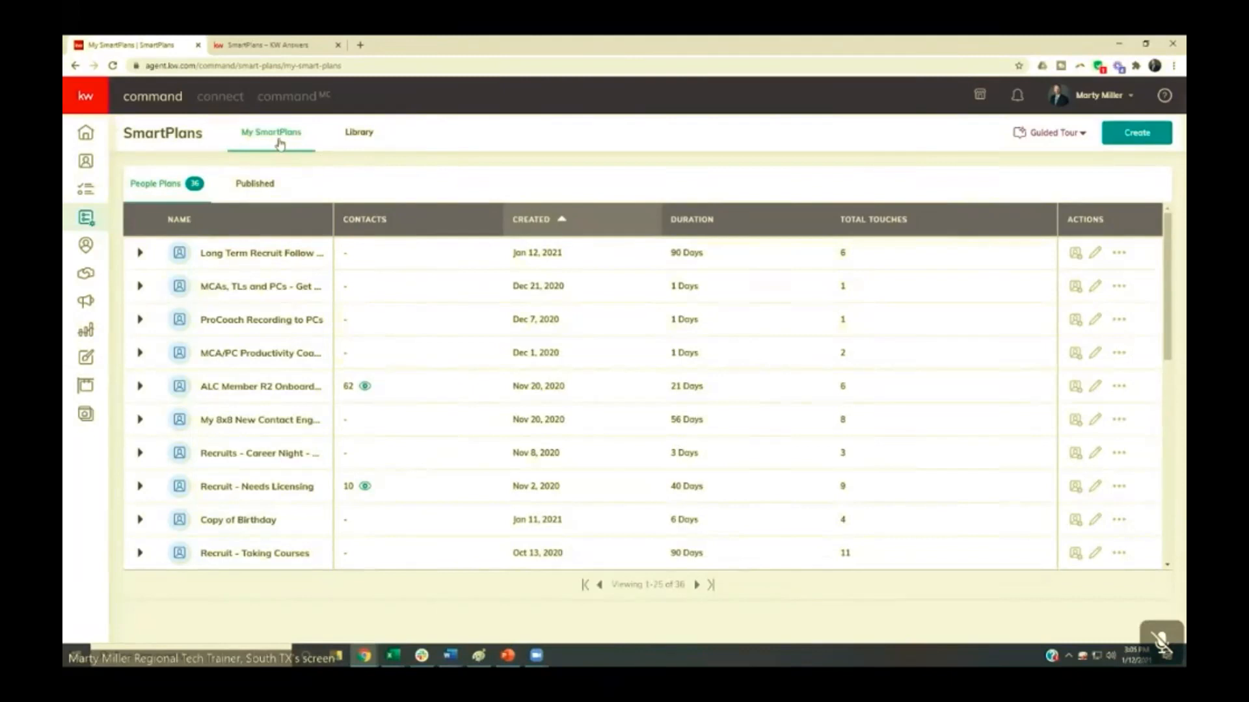
# - Open the SmartPlans Library and browse all pages of the Keller Williams plans
pyautogui.click(359, 136)
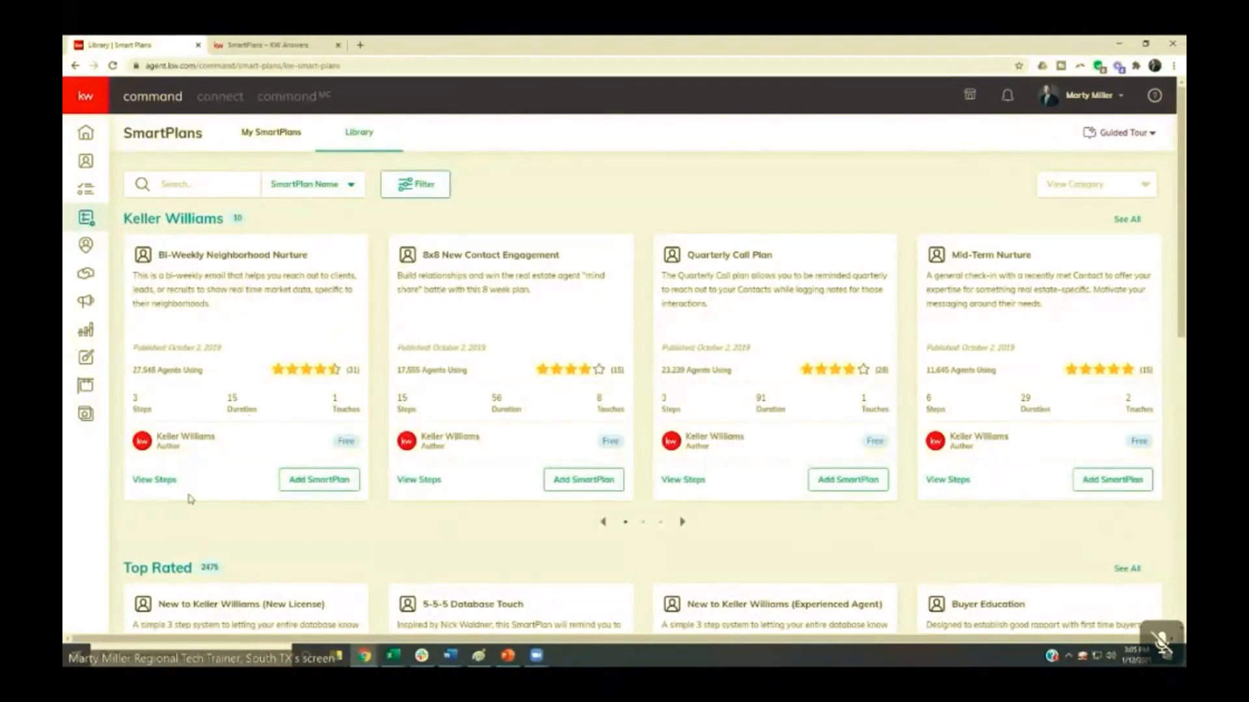
pyautogui.scroll(-8, 202, 447)
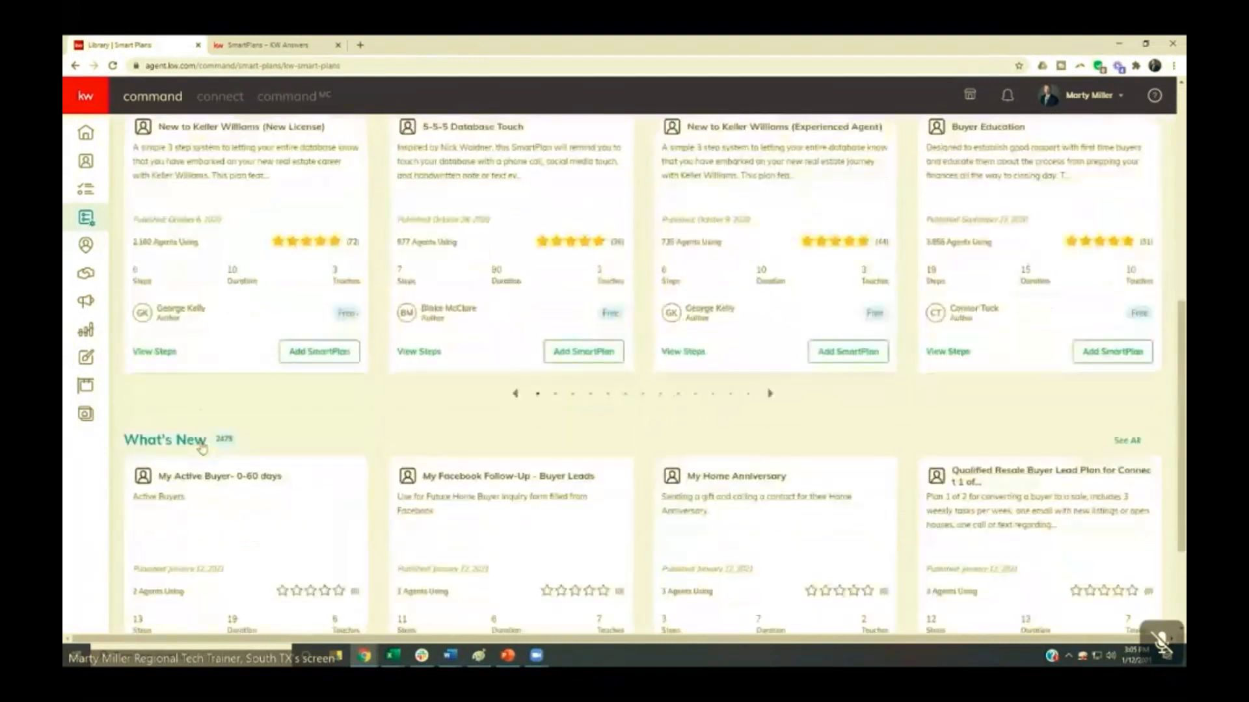
pyautogui.scroll(8, 202, 447)
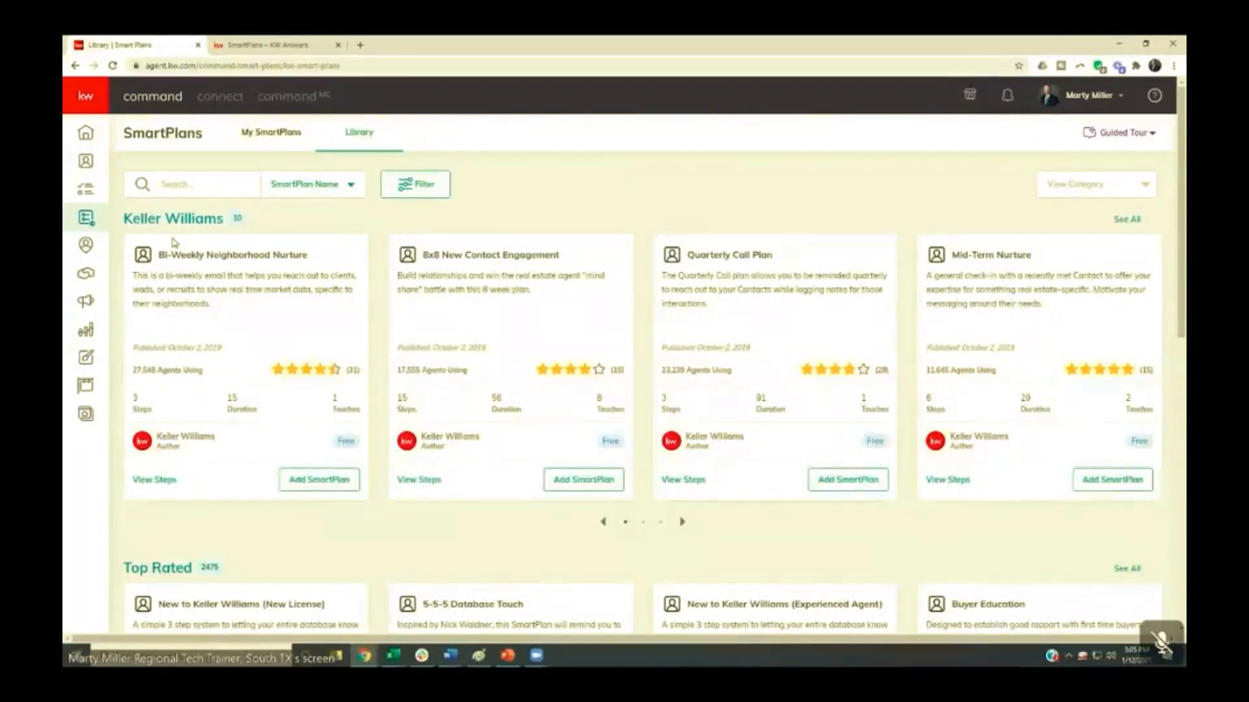
pyautogui.click(682, 522)
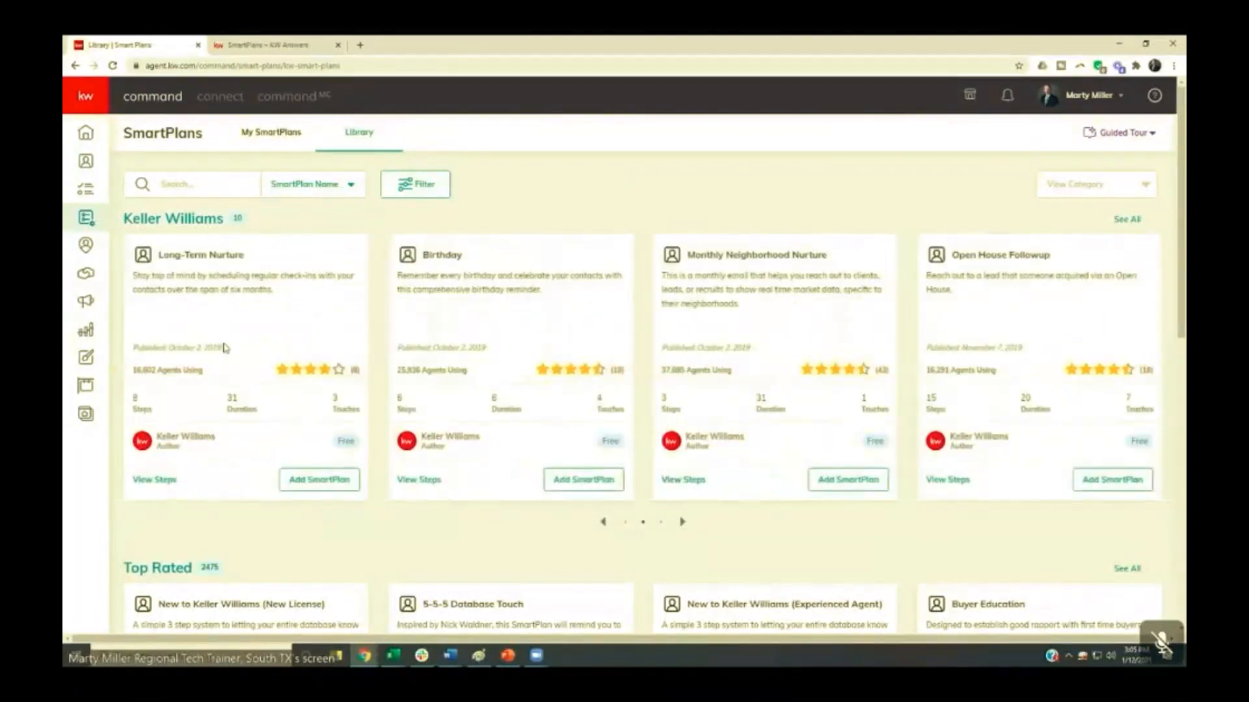
pyautogui.click(681, 522)
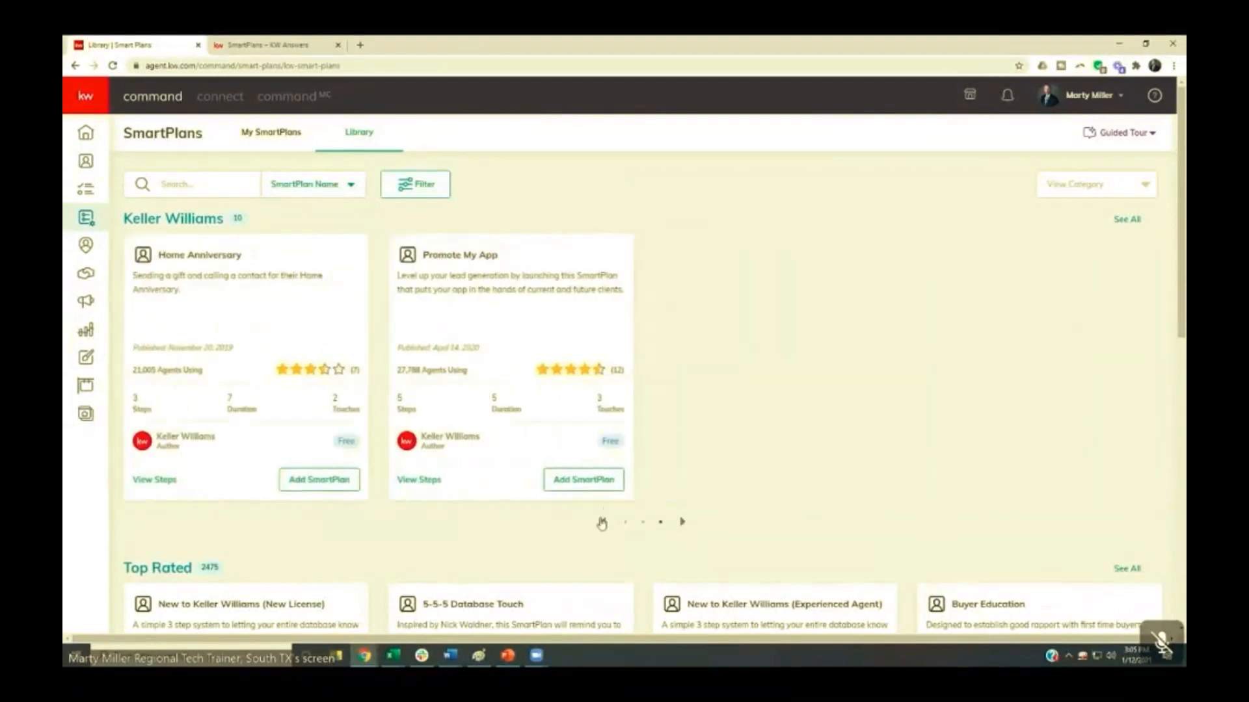
# - Submit a five-star rating for the Keller Williams Birthday SmartPlan
pyautogui.click(603, 523)
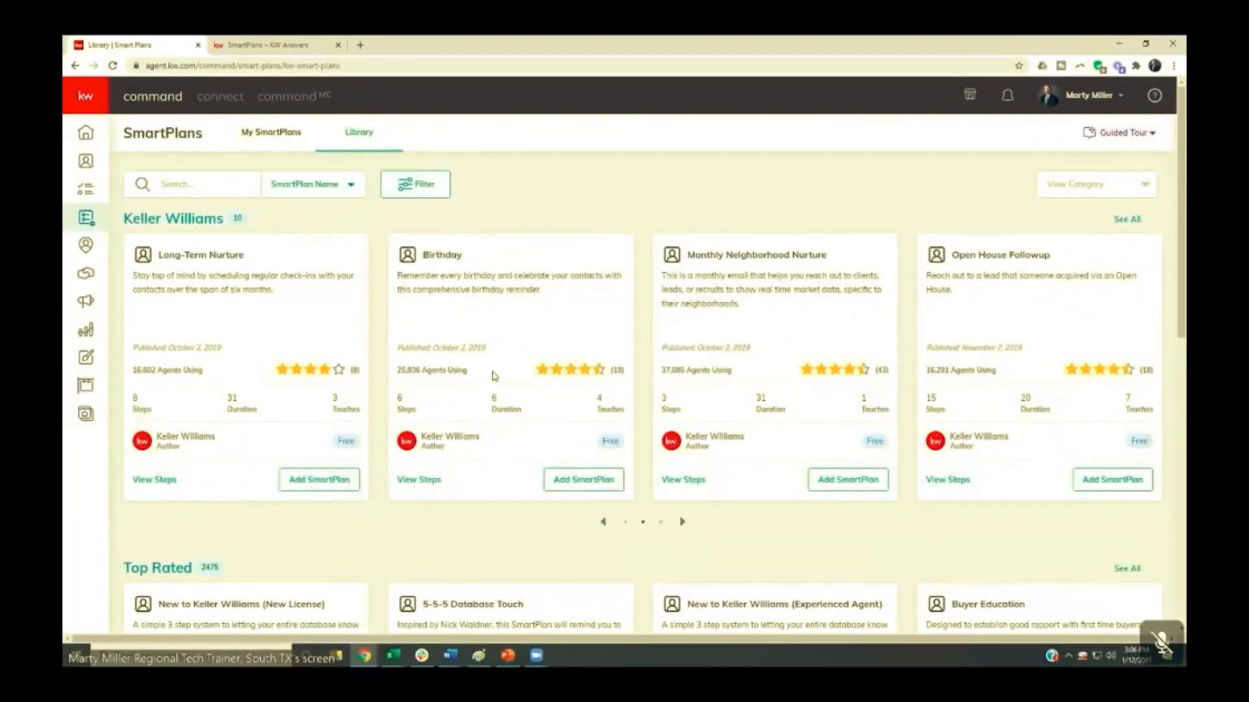
pyautogui.click(599, 368)
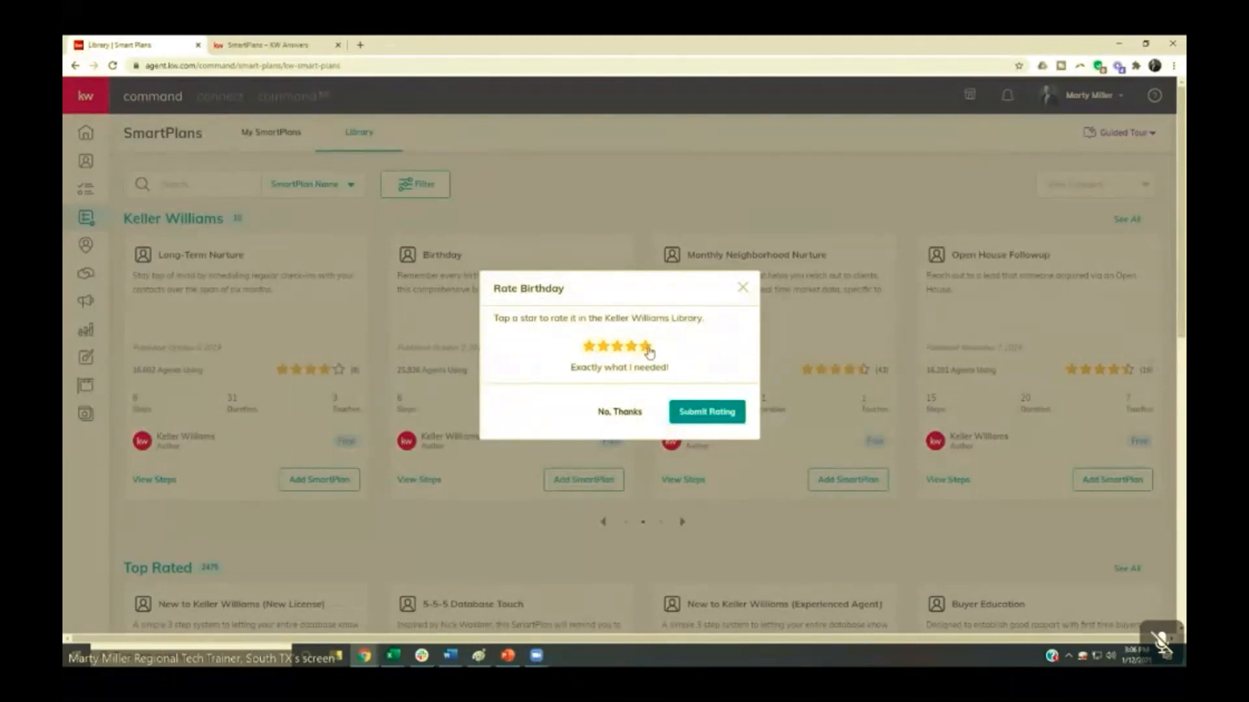
pyautogui.click(698, 422)
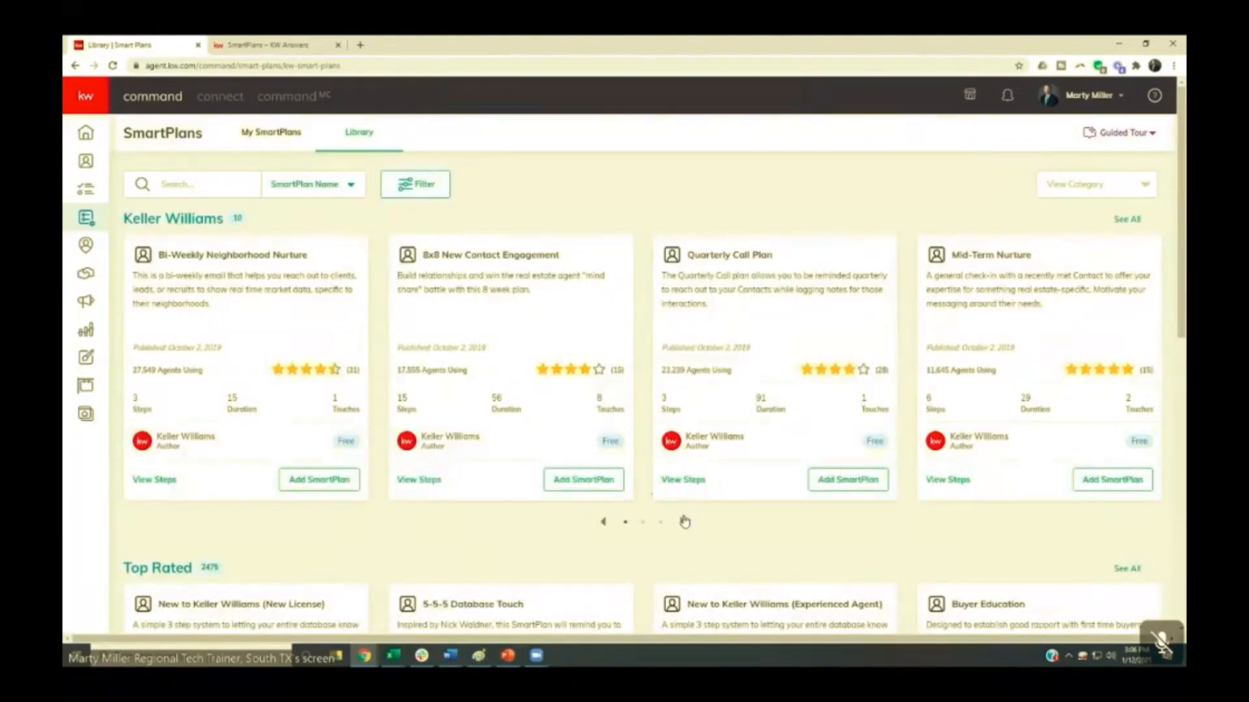
# - Review the step sequence of the Open House Followup SmartPlan, including its touch task and phone call descriptions, without adding the plan
pyautogui.click(683, 523)
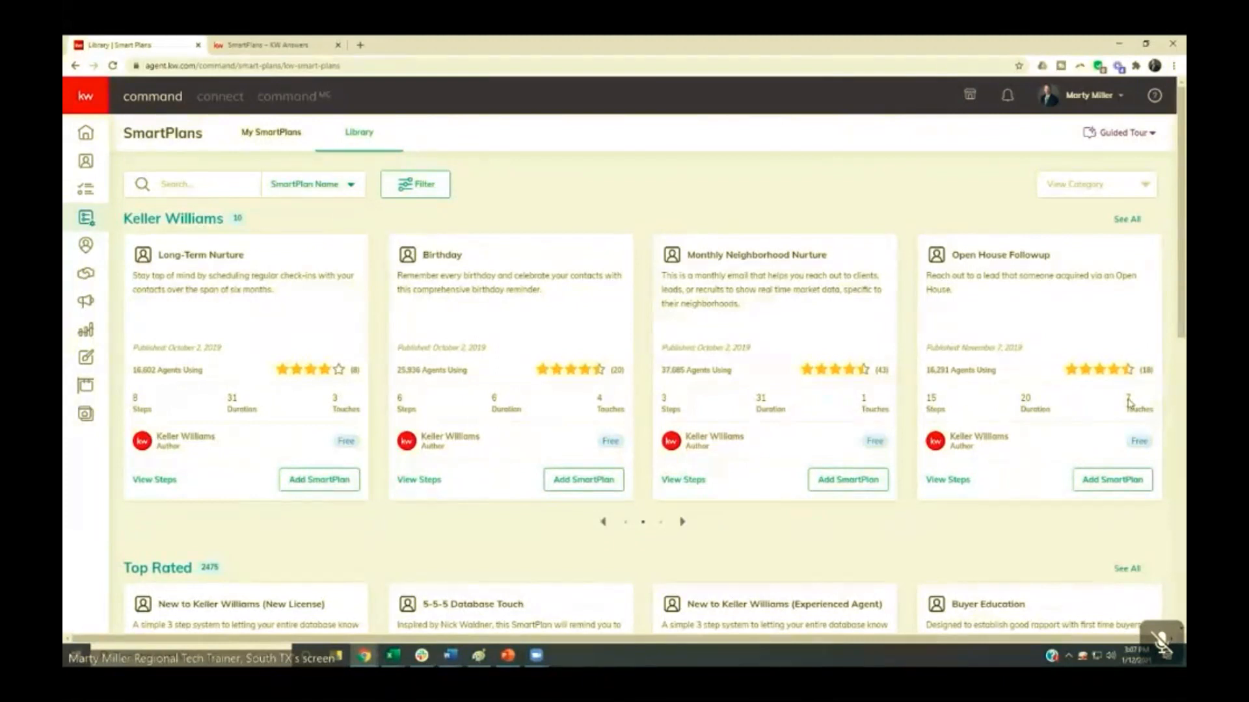
pyautogui.click(945, 482)
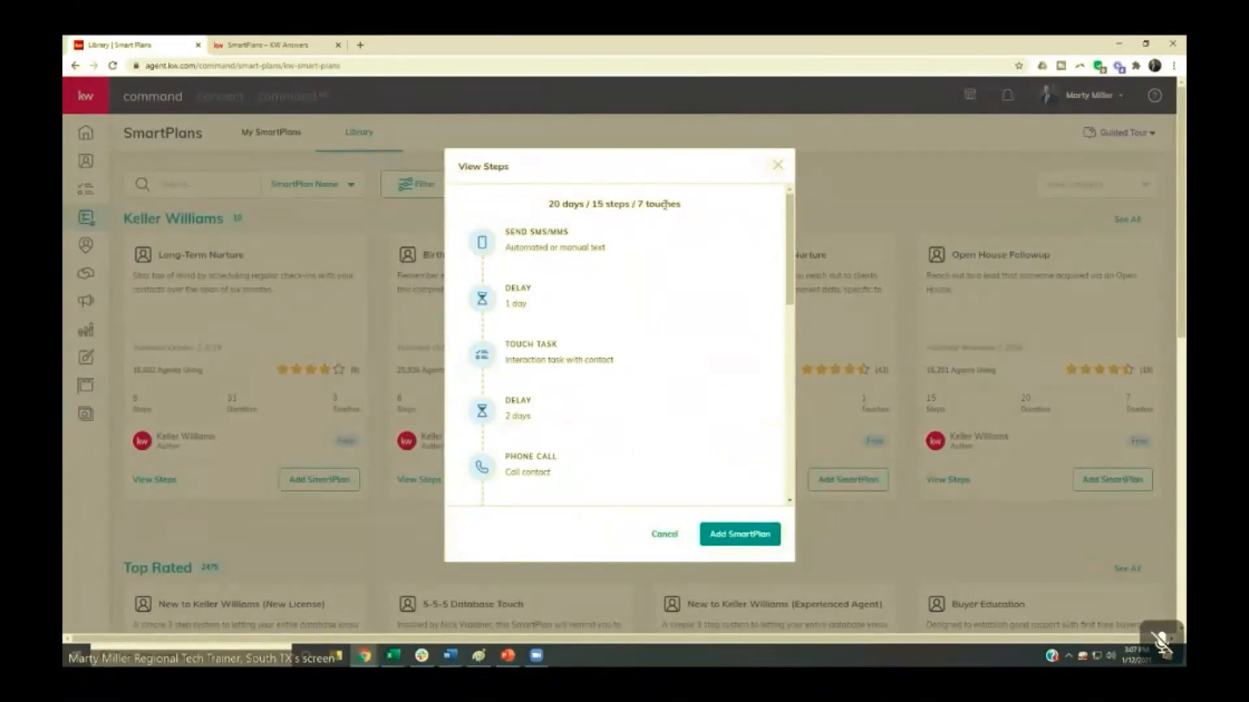
pyautogui.moveTo(790, 213); pyautogui.dragTo(779, 343)
pyautogui.scroll(-2, 778, 357)
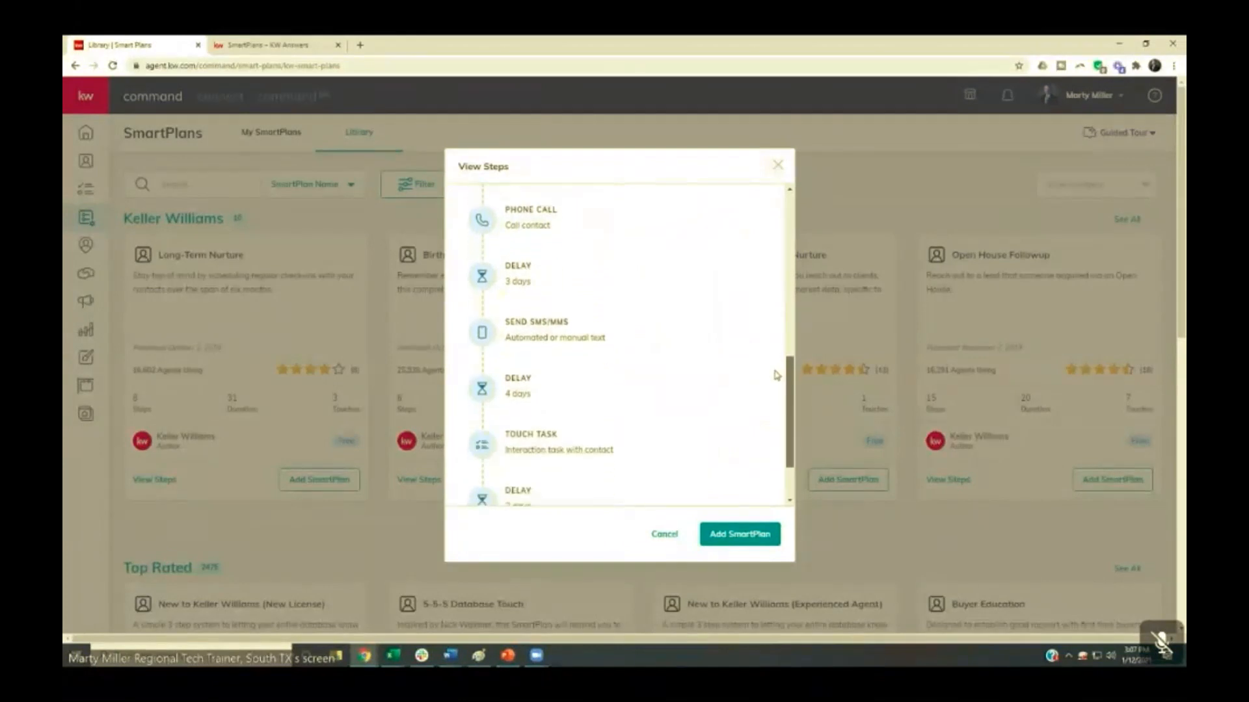
pyautogui.scroll(5, 781, 406)
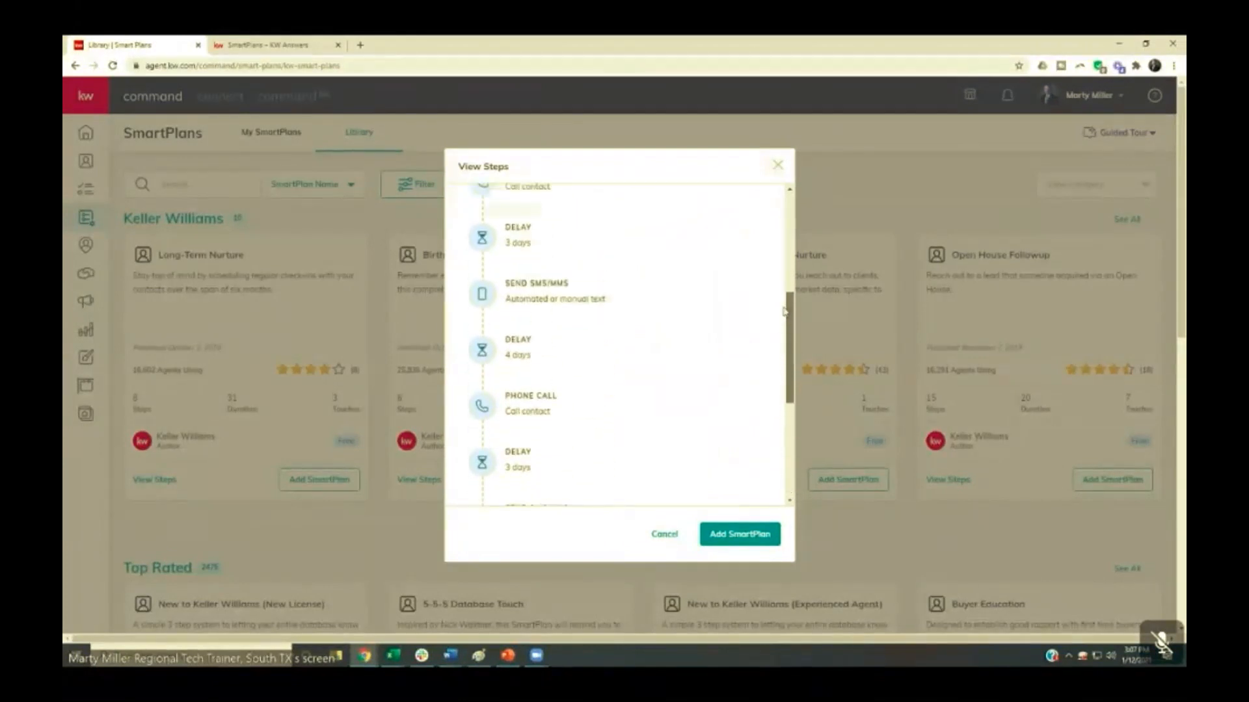
pyautogui.moveTo(625, 232)
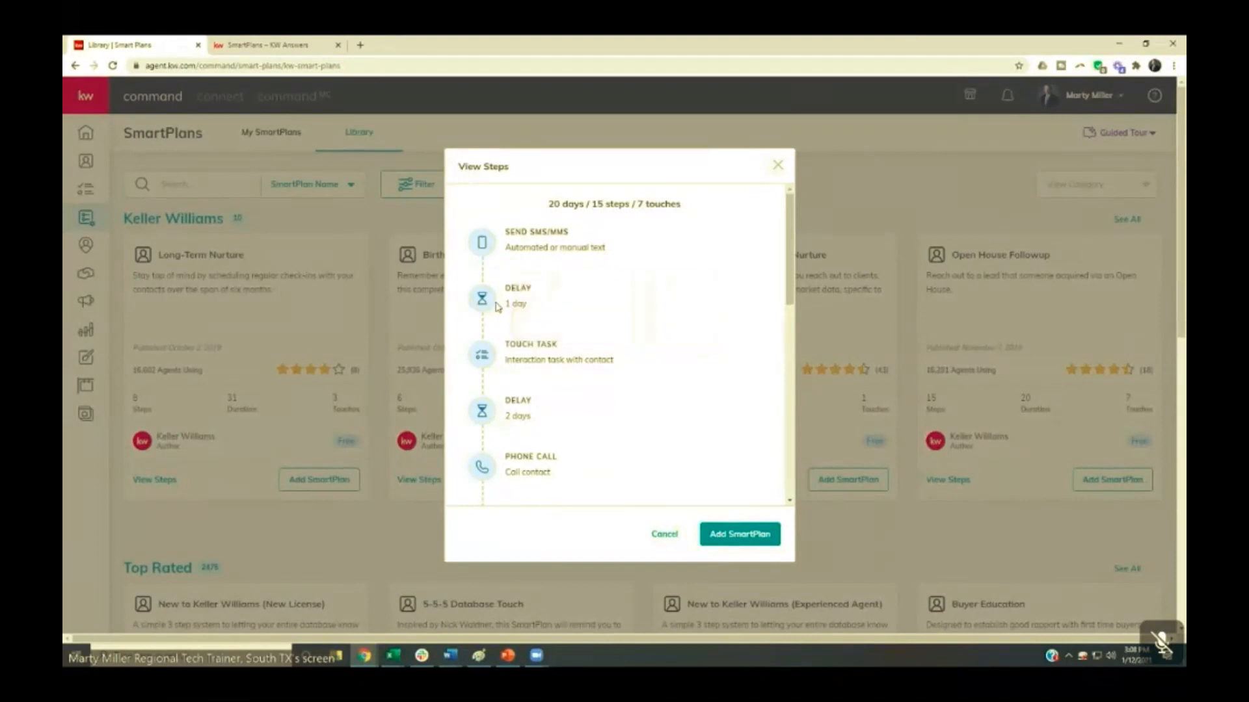
pyautogui.moveTo(514, 354)
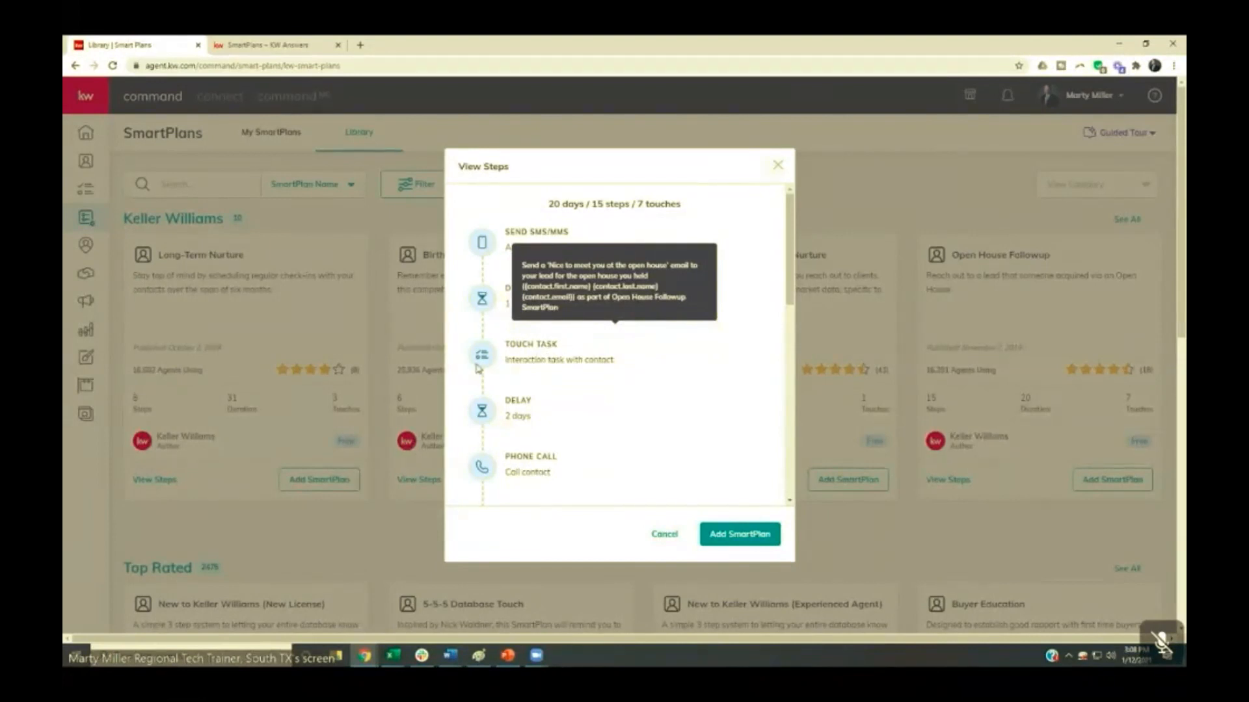
pyautogui.scroll(-1, 487, 414)
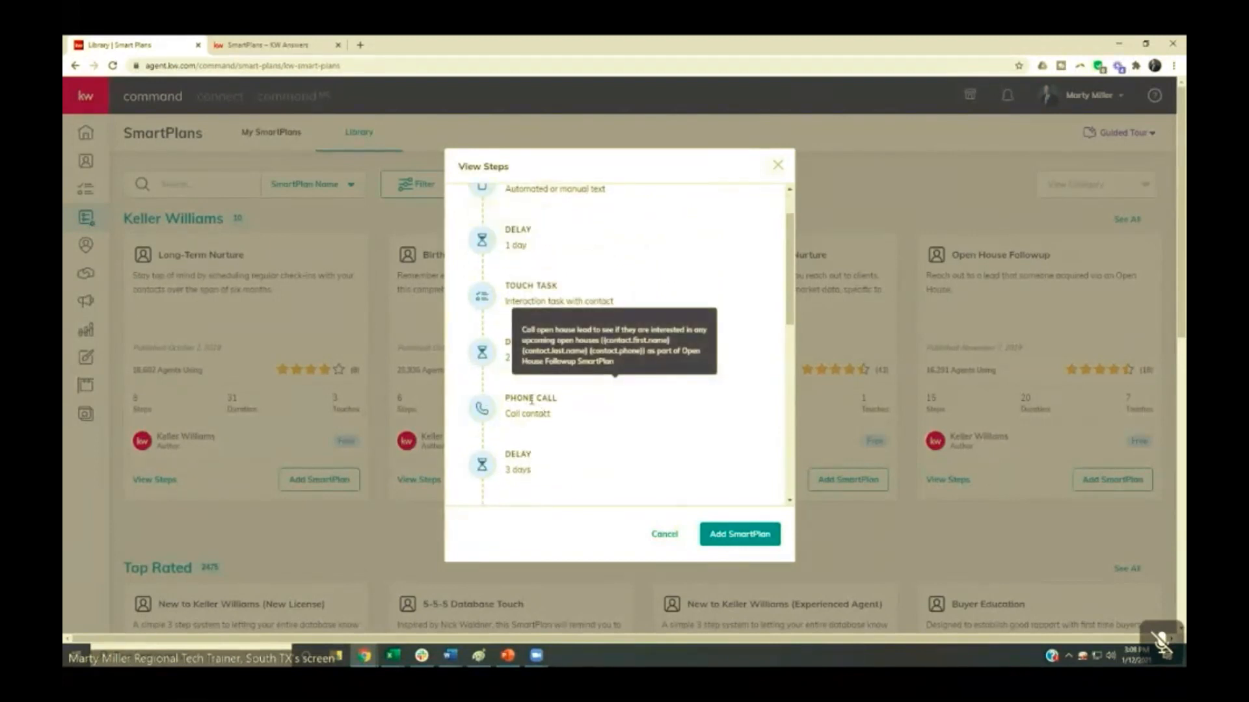
pyautogui.scroll(-1, 502, 408)
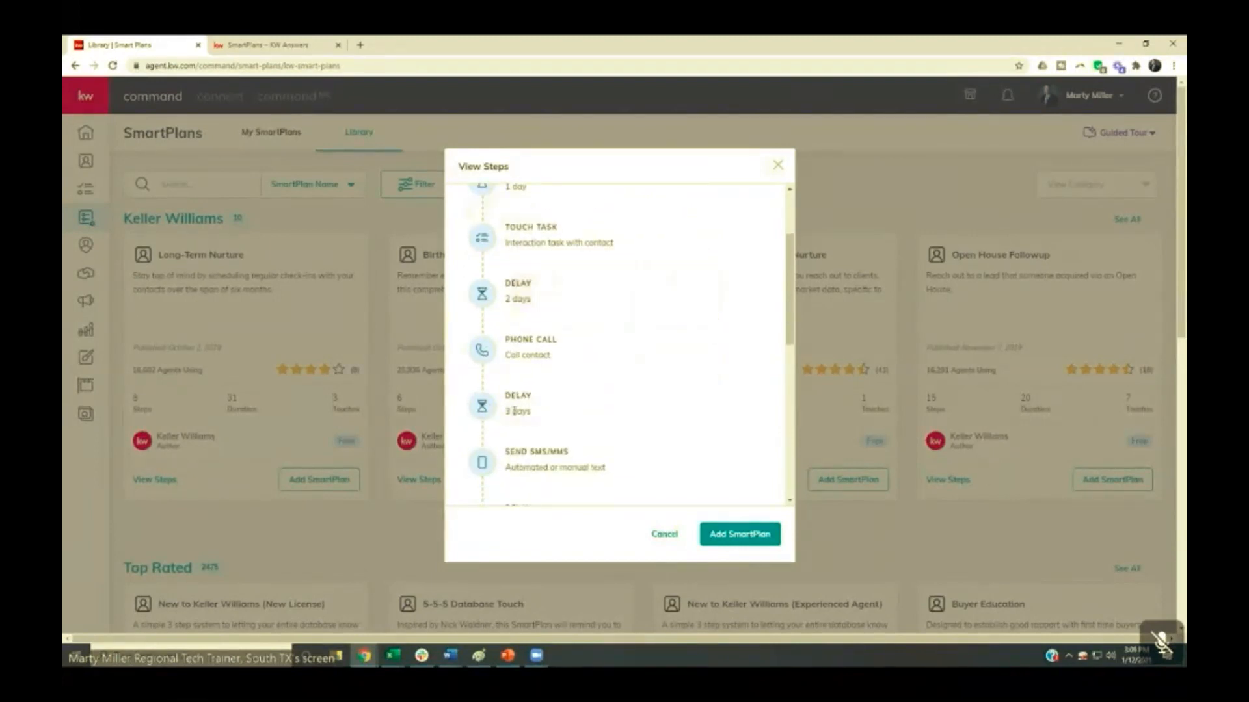
pyautogui.scroll(-1, 474, 436)
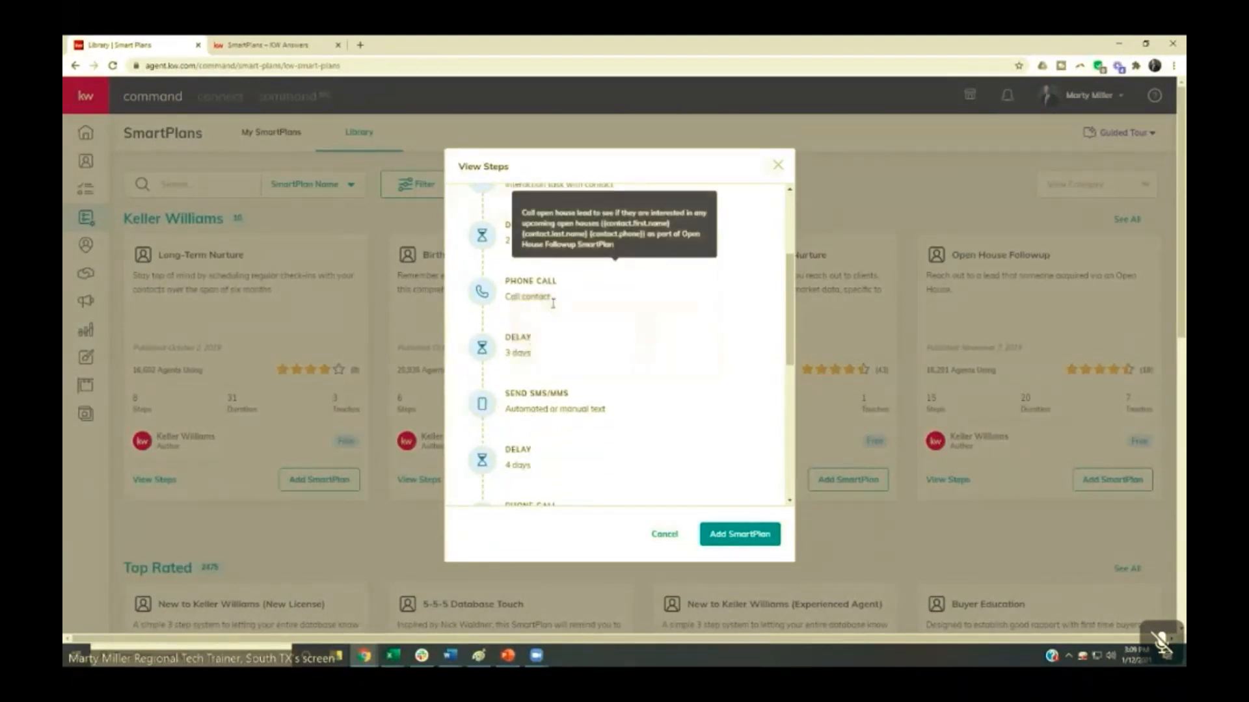
pyautogui.click(778, 168)
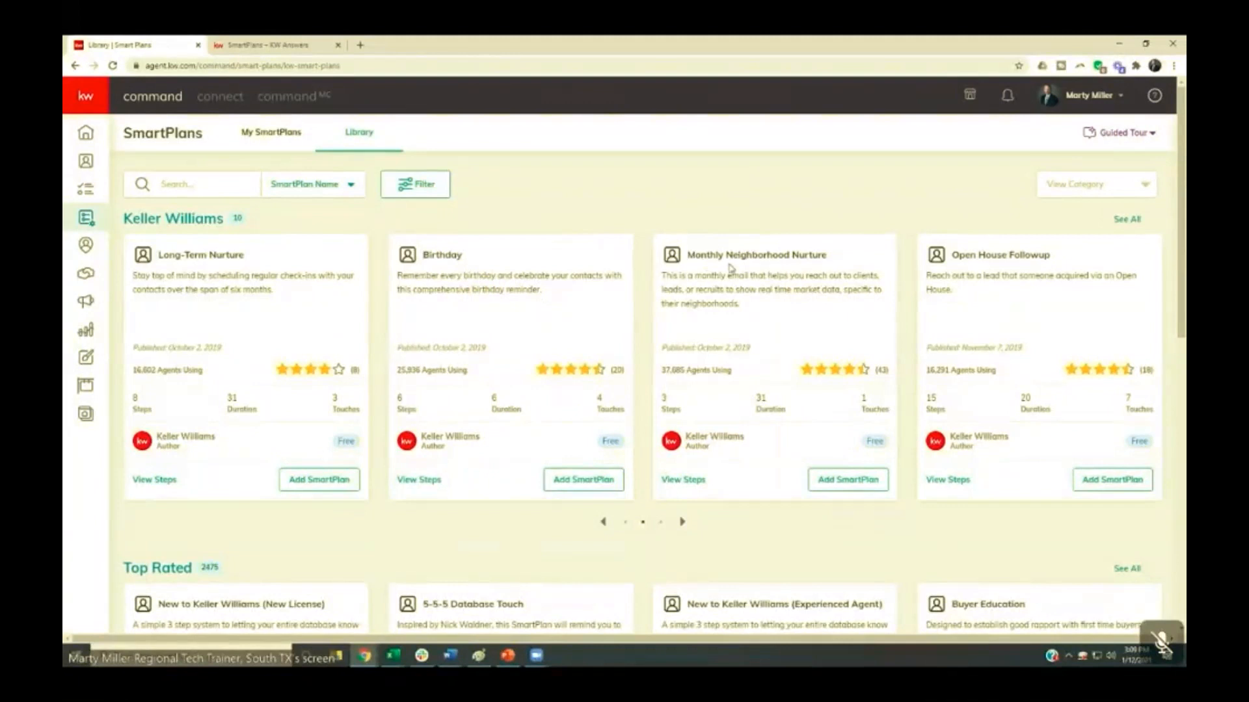
# - Revisit the Keller Williams plans and browse the first four pages of Top Rated SmartPlans, returning to the first page
pyautogui.click(602, 523)
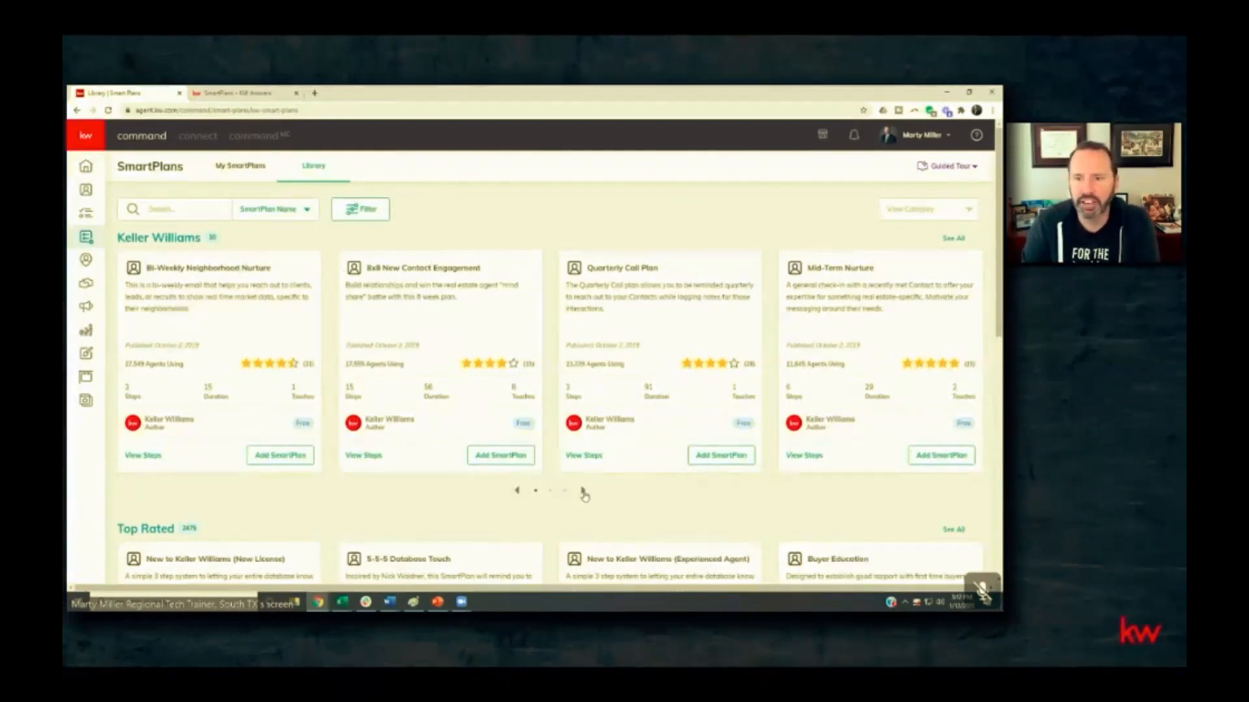
pyautogui.click(583, 493)
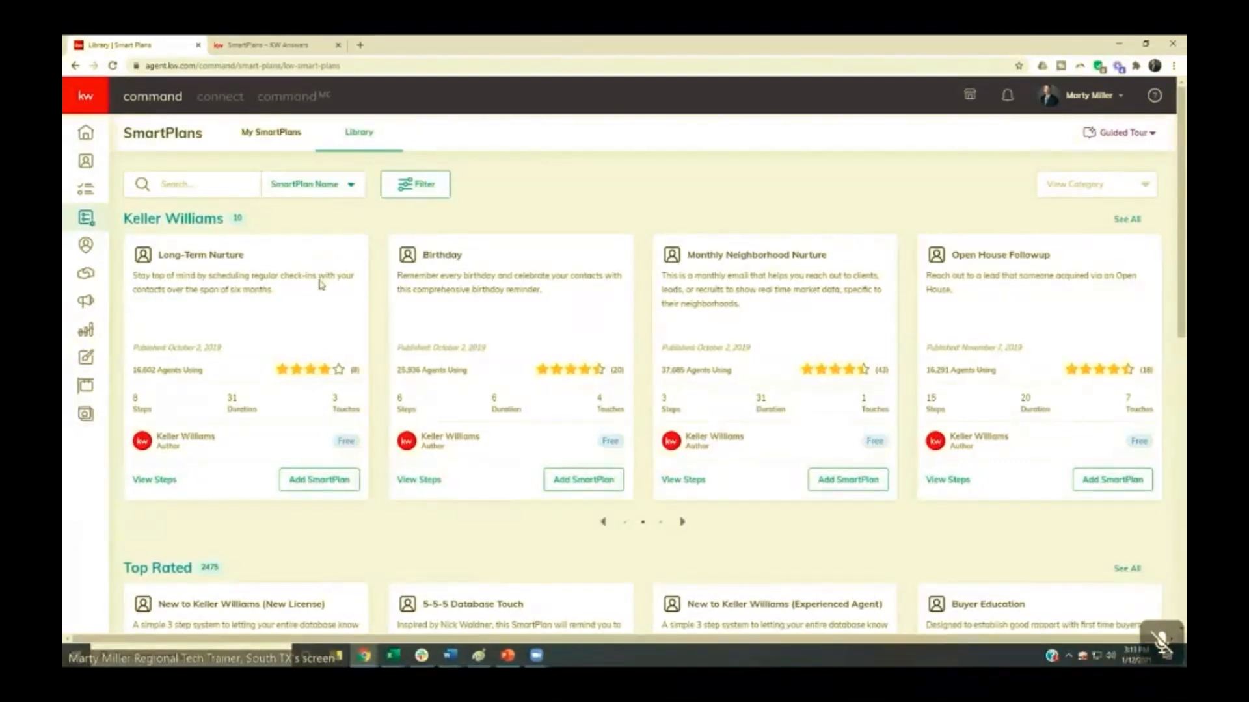
pyautogui.scroll(-3, 317, 296)
pyautogui.scroll(-2, 317, 300)
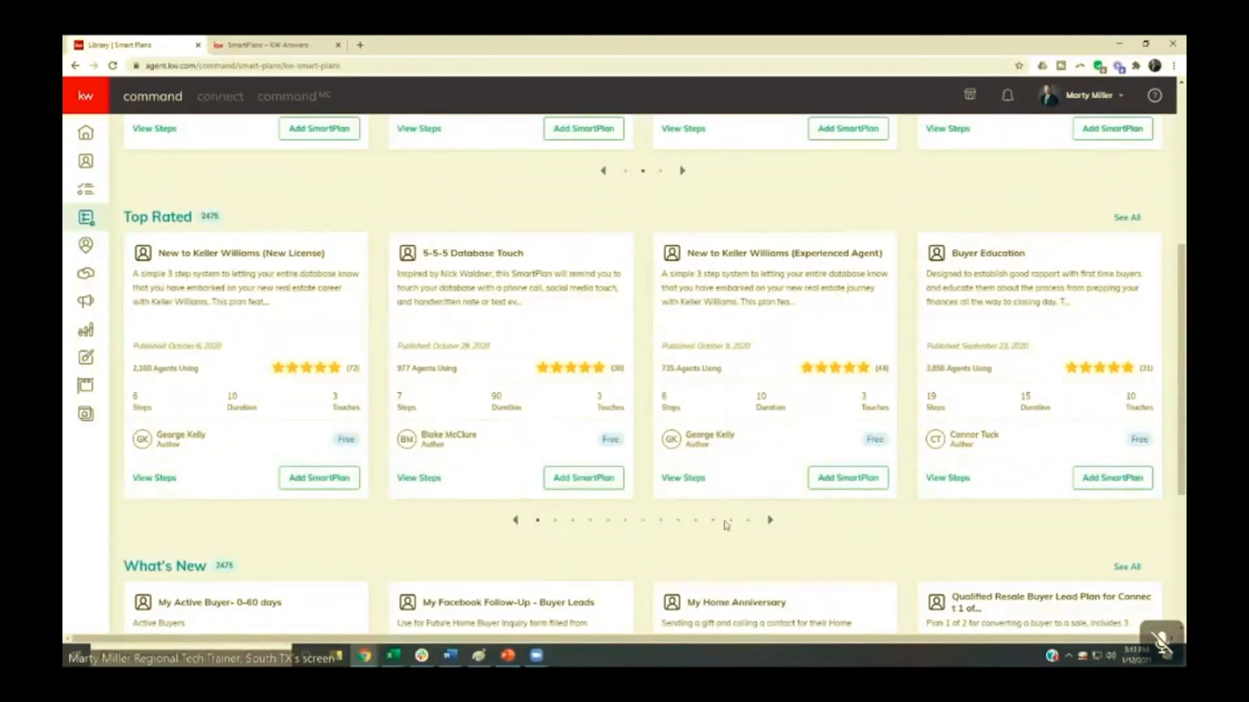
pyautogui.click(770, 521)
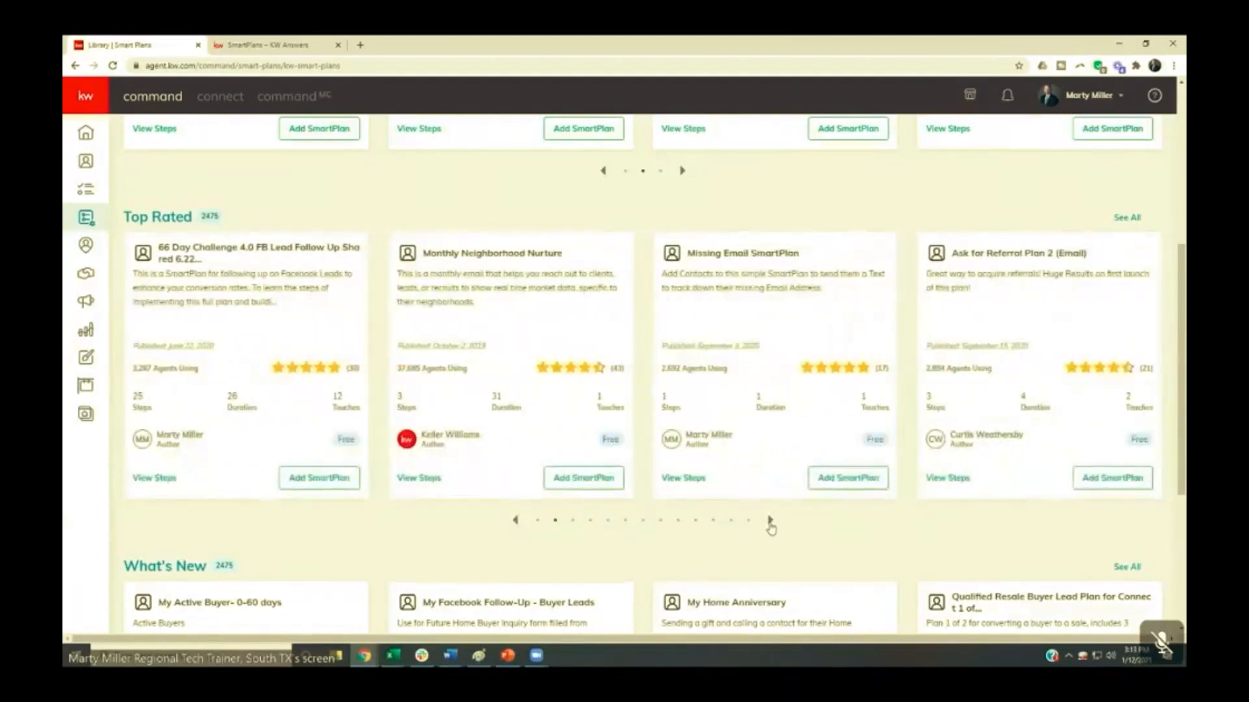
pyautogui.click(771, 521)
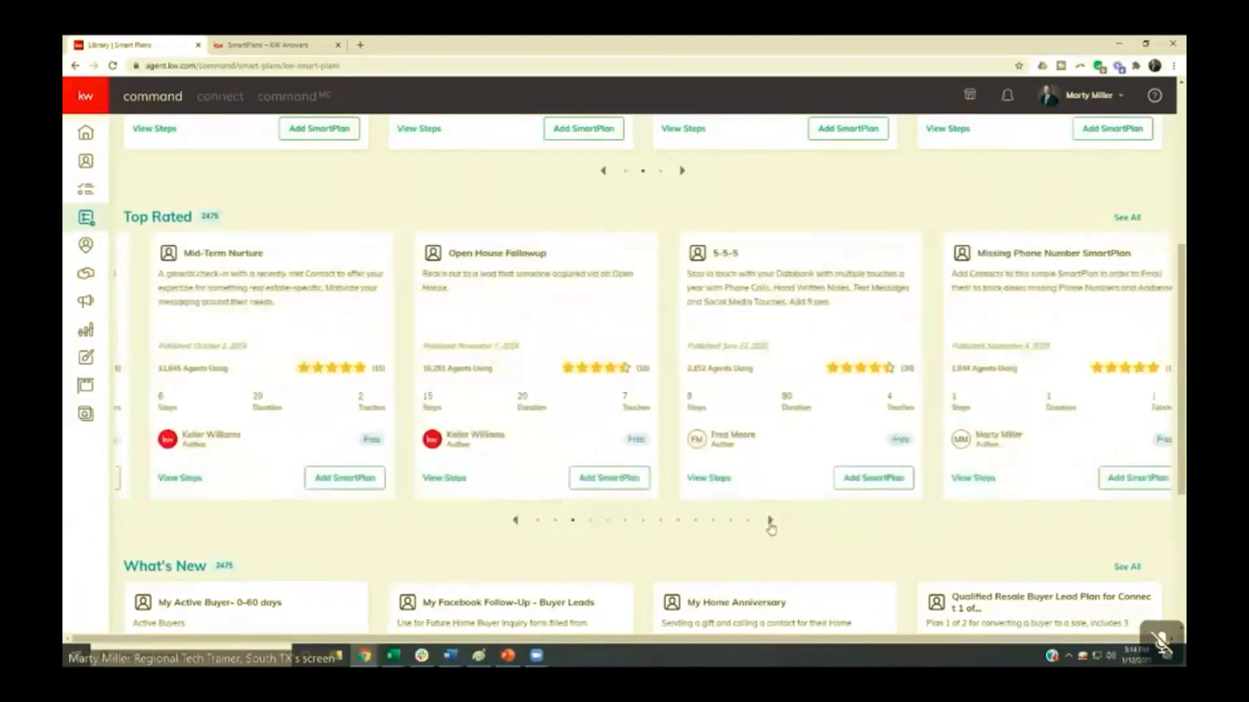
pyautogui.click(770, 521)
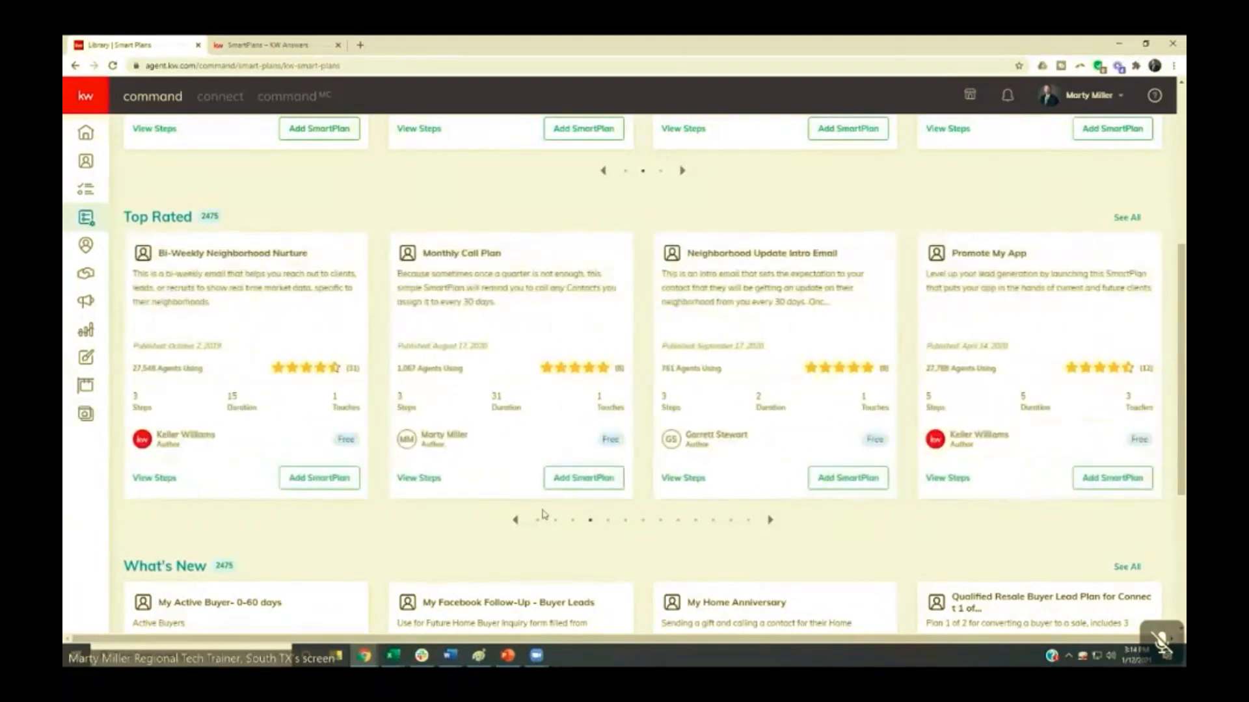
pyautogui.click(515, 521)
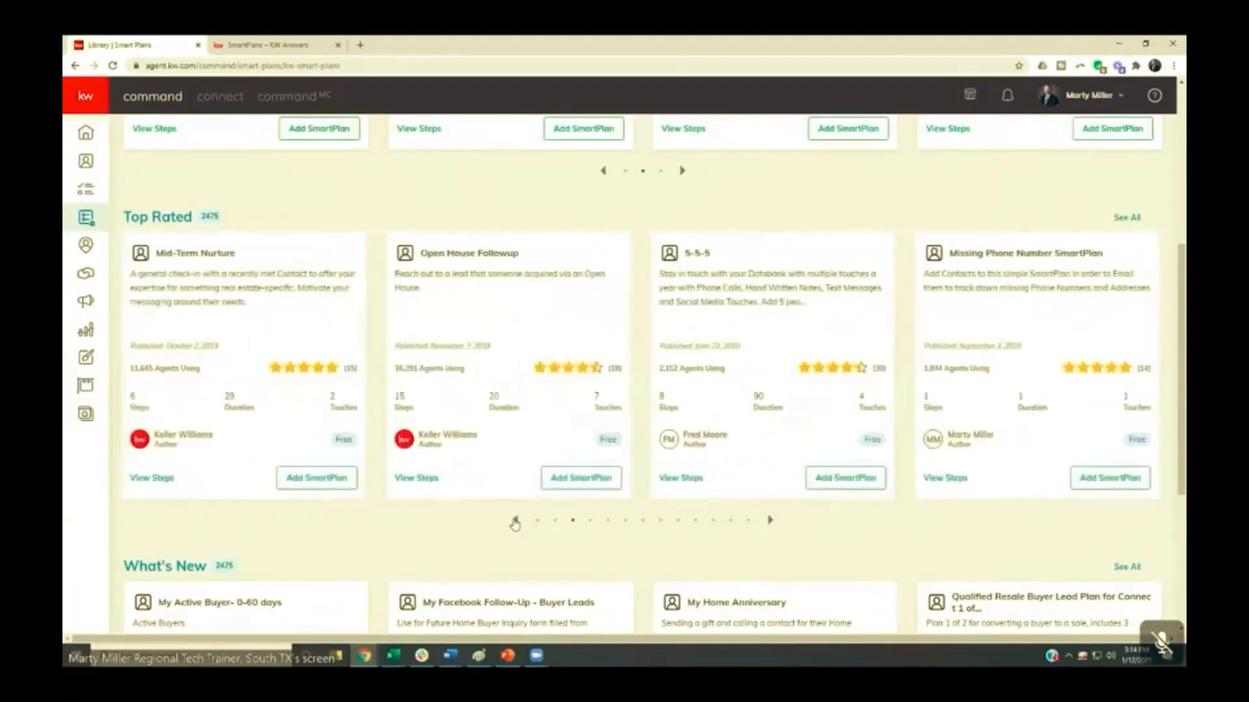
pyautogui.click(514, 521)
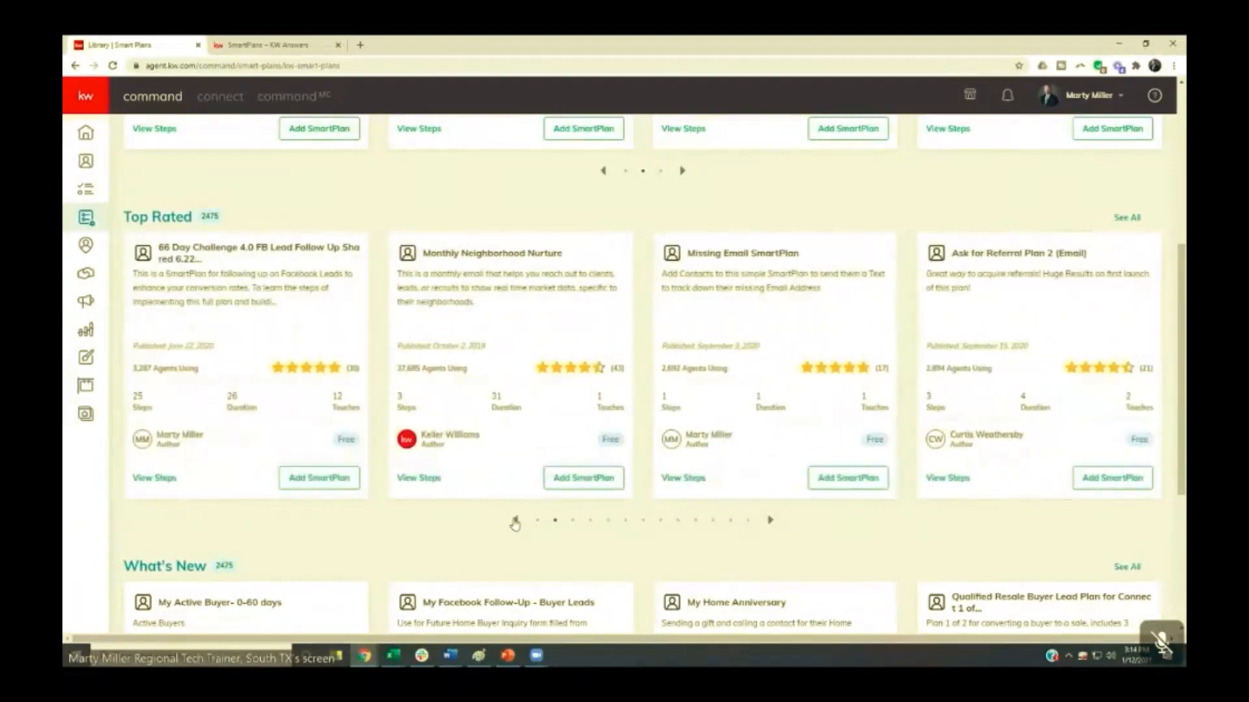
pyautogui.click(515, 521)
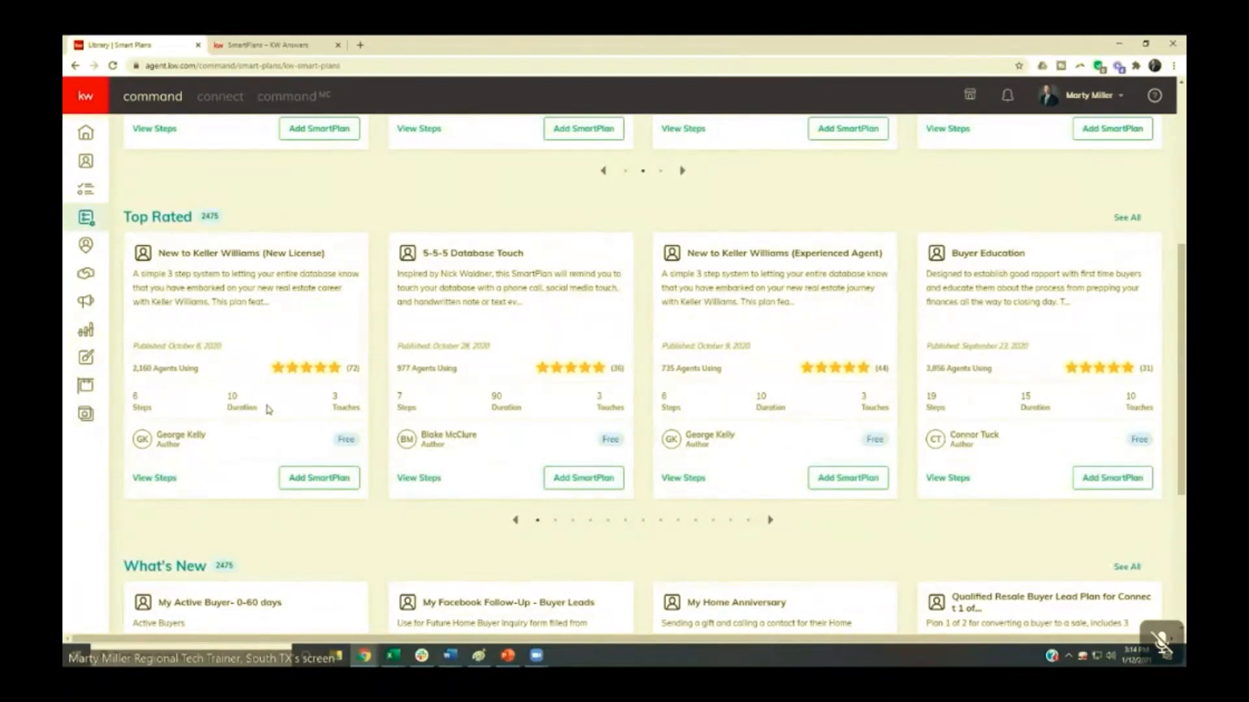
# - Check the What's New SmartPlans and bring up the third page of the Top Rated plans
pyautogui.scroll(-4, 269, 410)
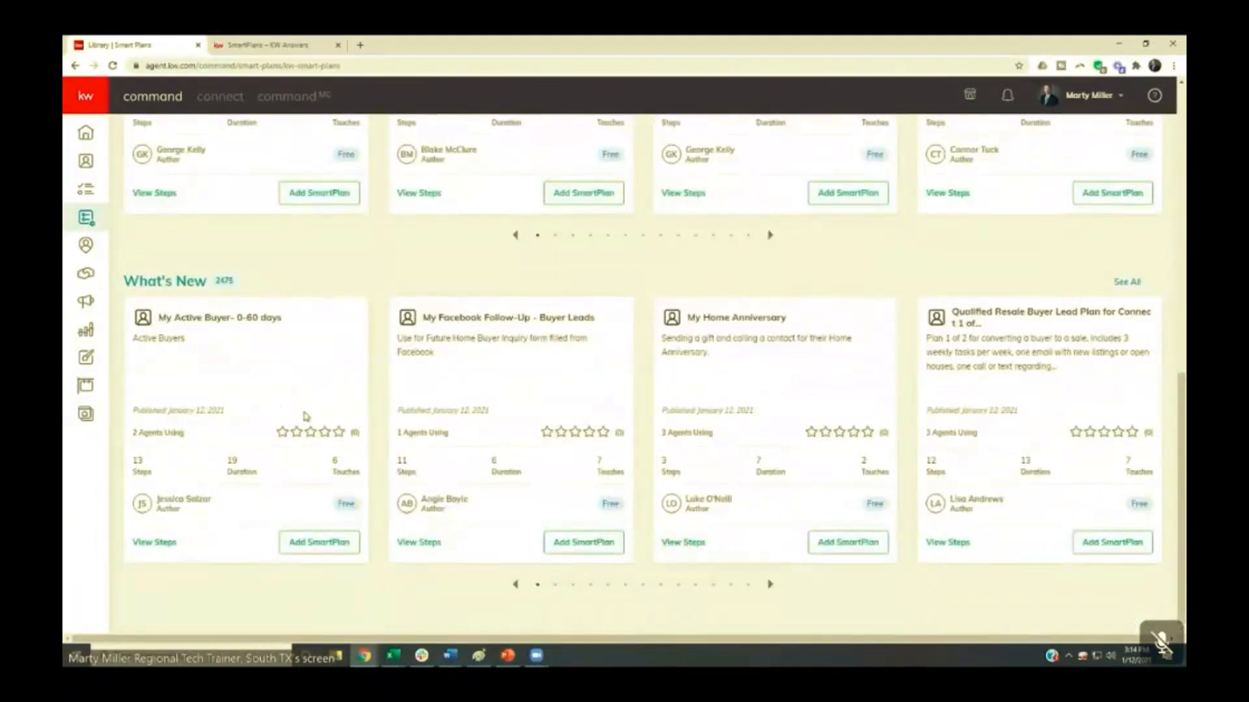
pyautogui.scroll(3, 307, 416)
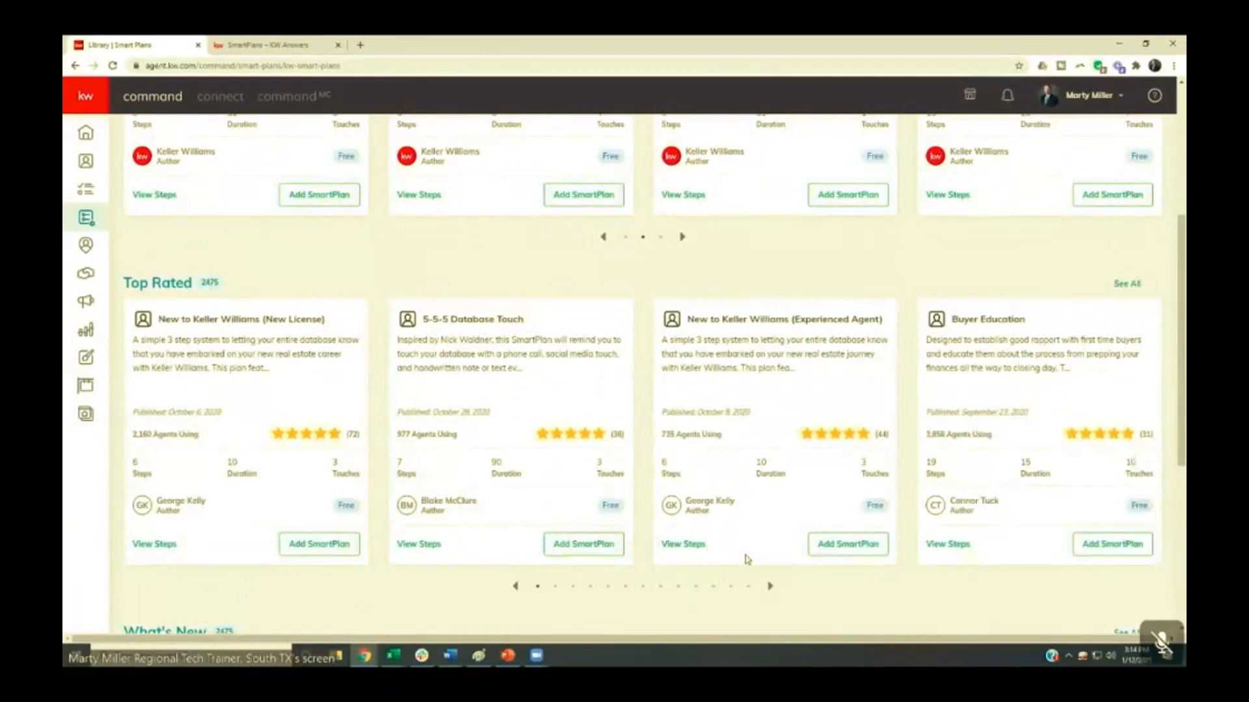
pyautogui.click(770, 588)
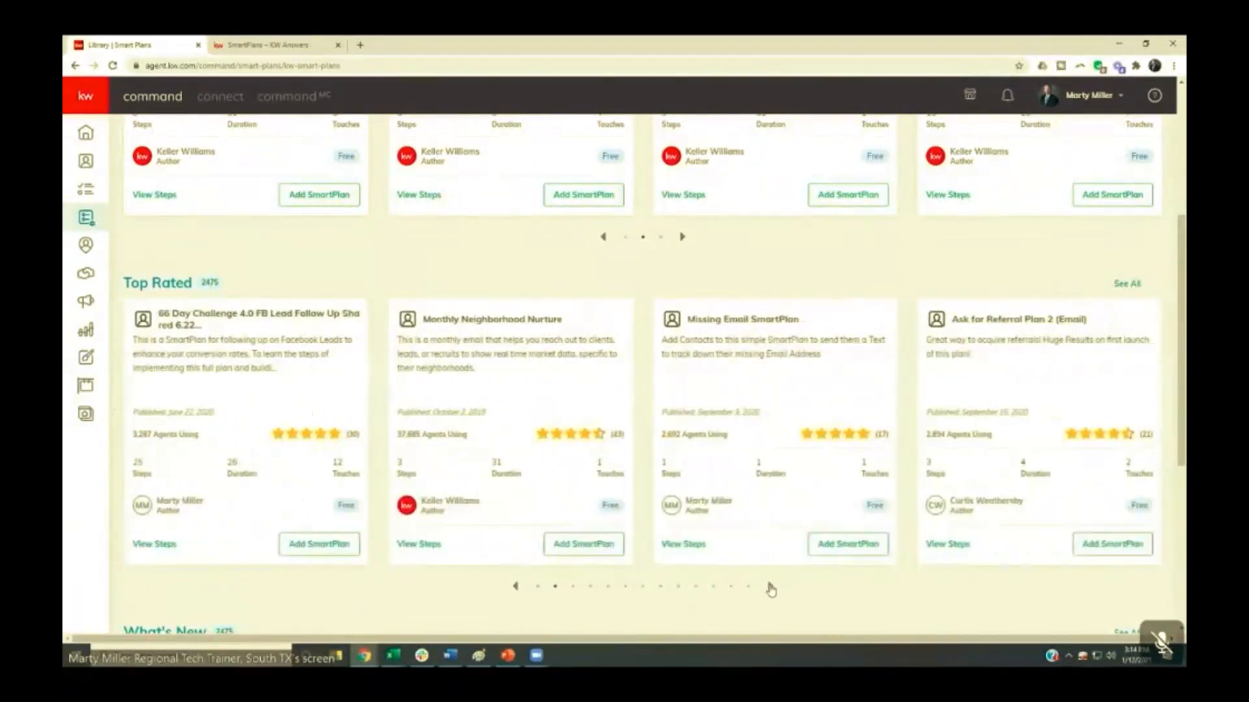
pyautogui.click(770, 588)
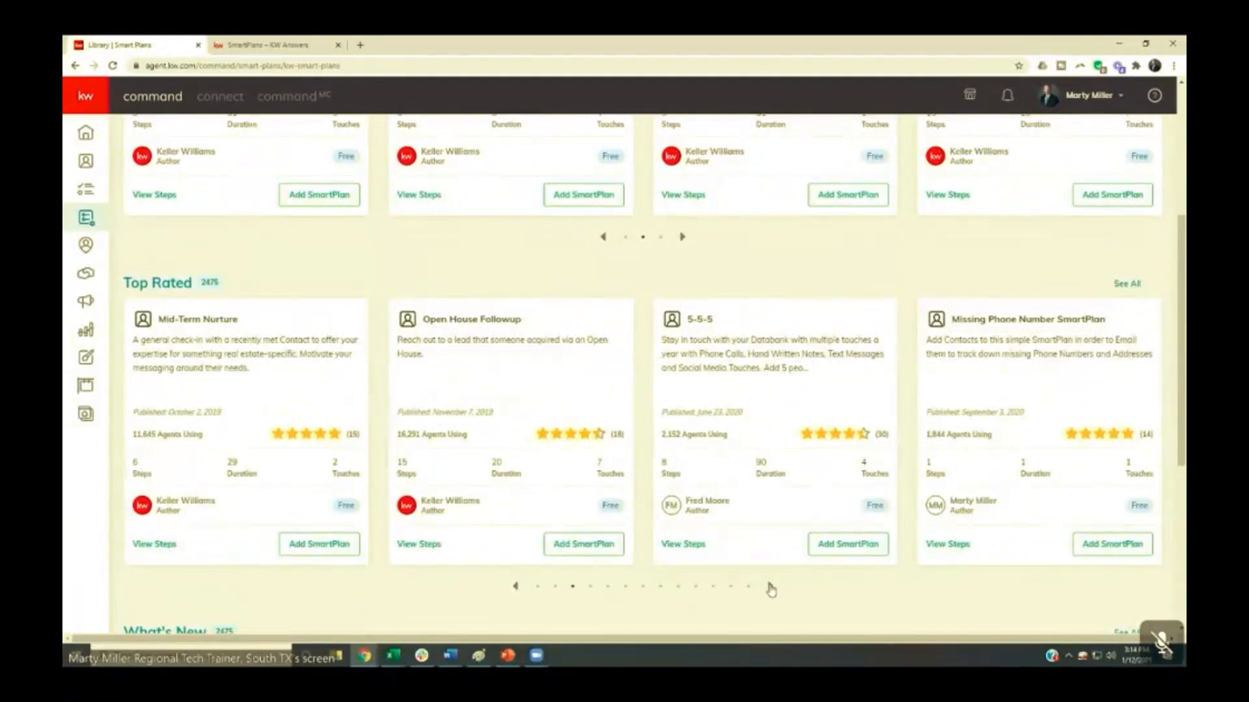
# - Search the SmartPlans library by plan name for "fb"
pyautogui.scroll(4, 418, 488)
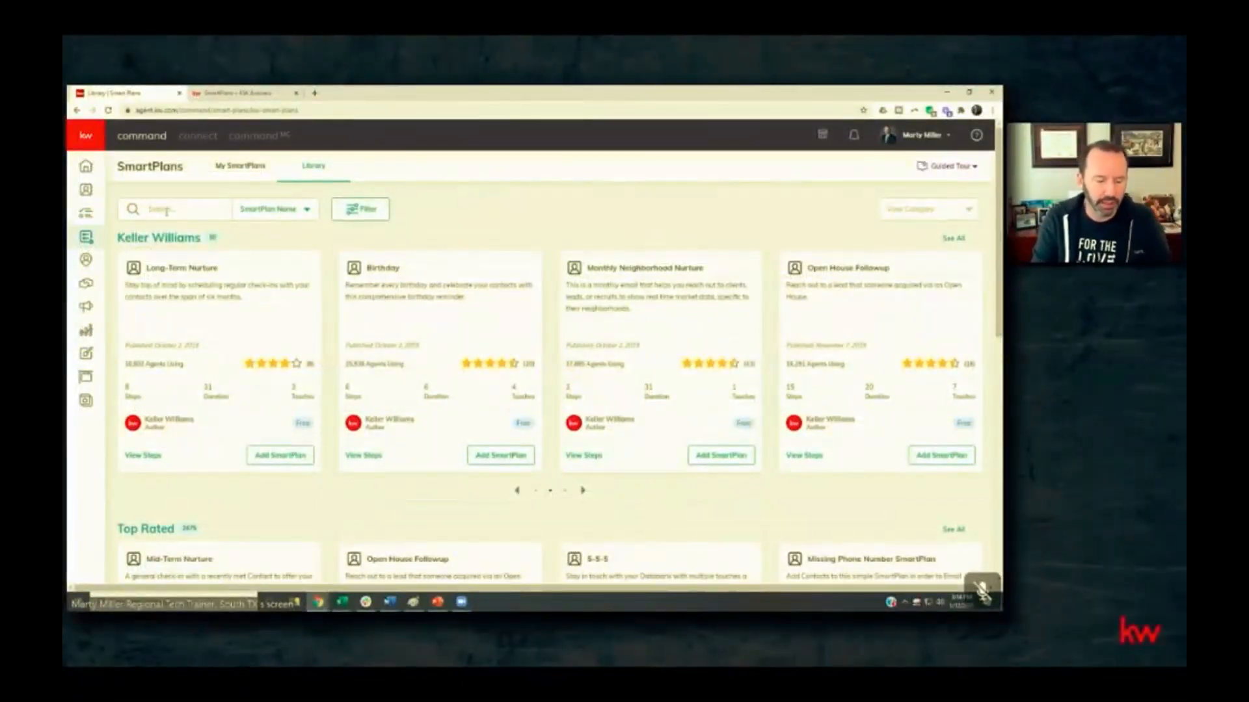
pyautogui.write('fb')
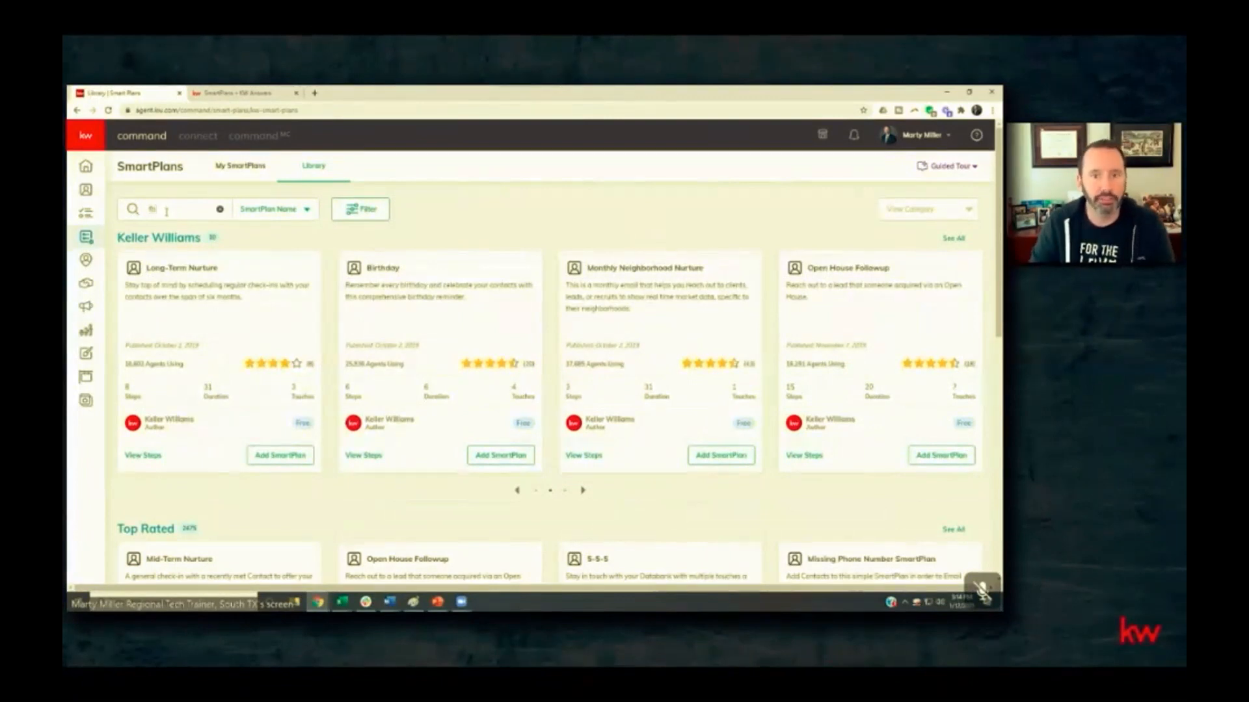
pyautogui.click(134, 210)
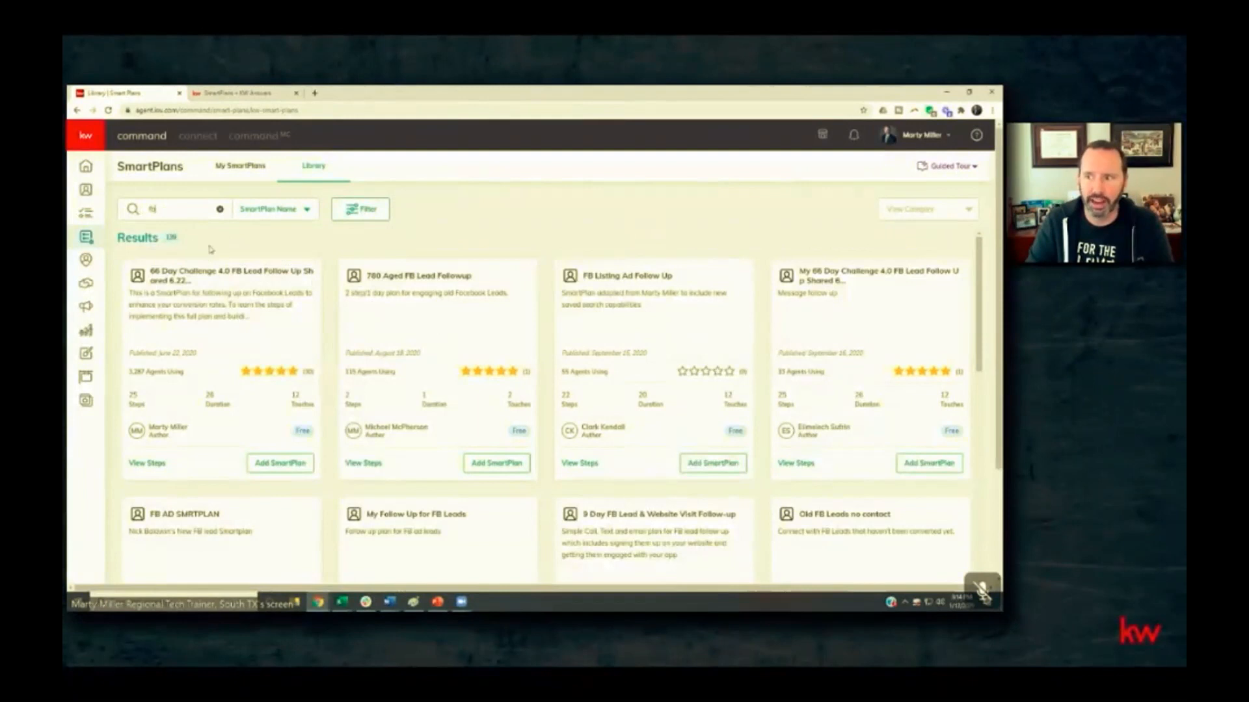
# - Search the library for "facebook" instead and look through the matching SmartPlans
pyautogui.click(170, 212)
pyautogui.press('BackSpace')
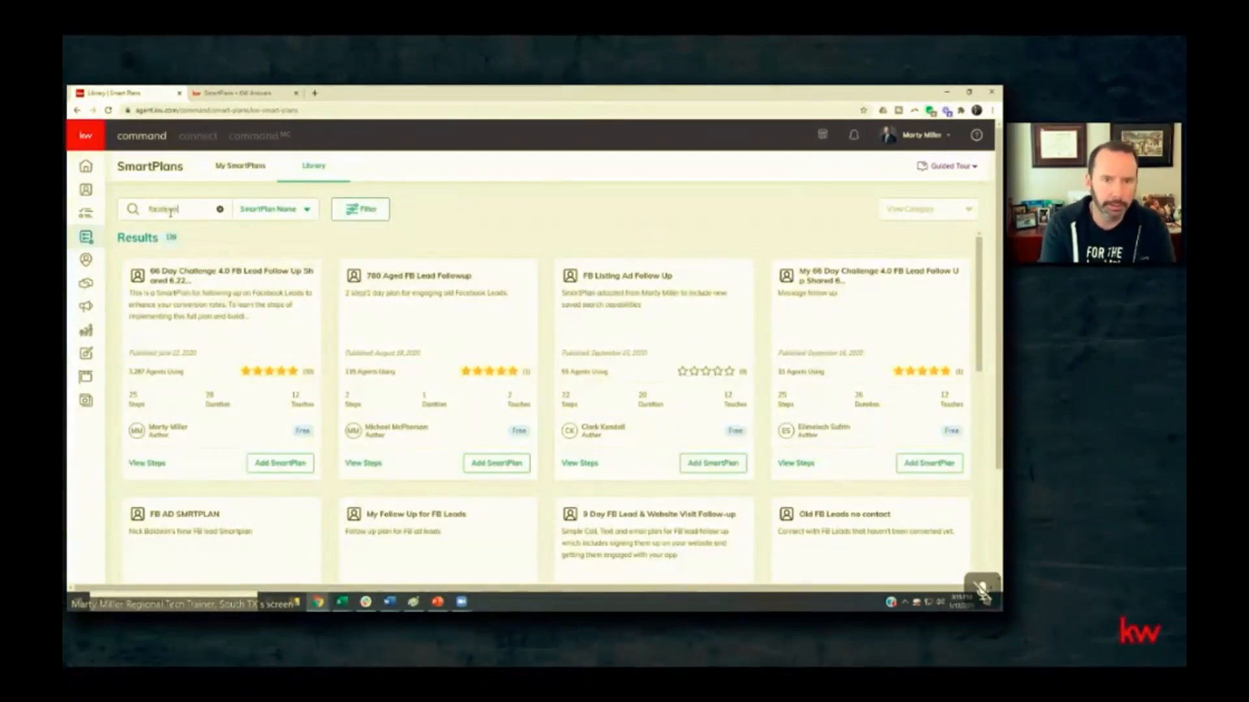
pyautogui.write('acebook')
pyautogui.press('Return')
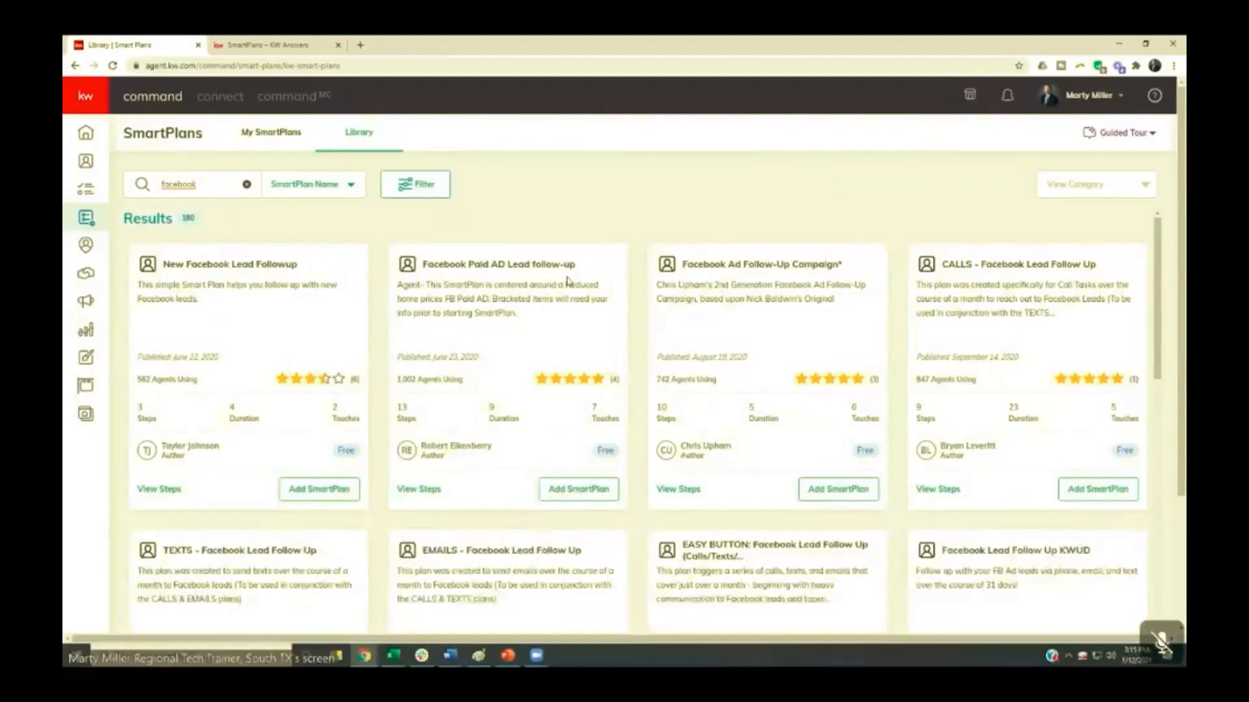
pyautogui.scroll(-1, 568, 279)
pyautogui.scroll(1, 544, 330)
# - Clear the search and filter the library to SmartPlans with more than 2000 agents using them
pyautogui.moveTo(205, 185); pyautogui.dragTo(101, 186)
pyautogui.press('BackSpace')
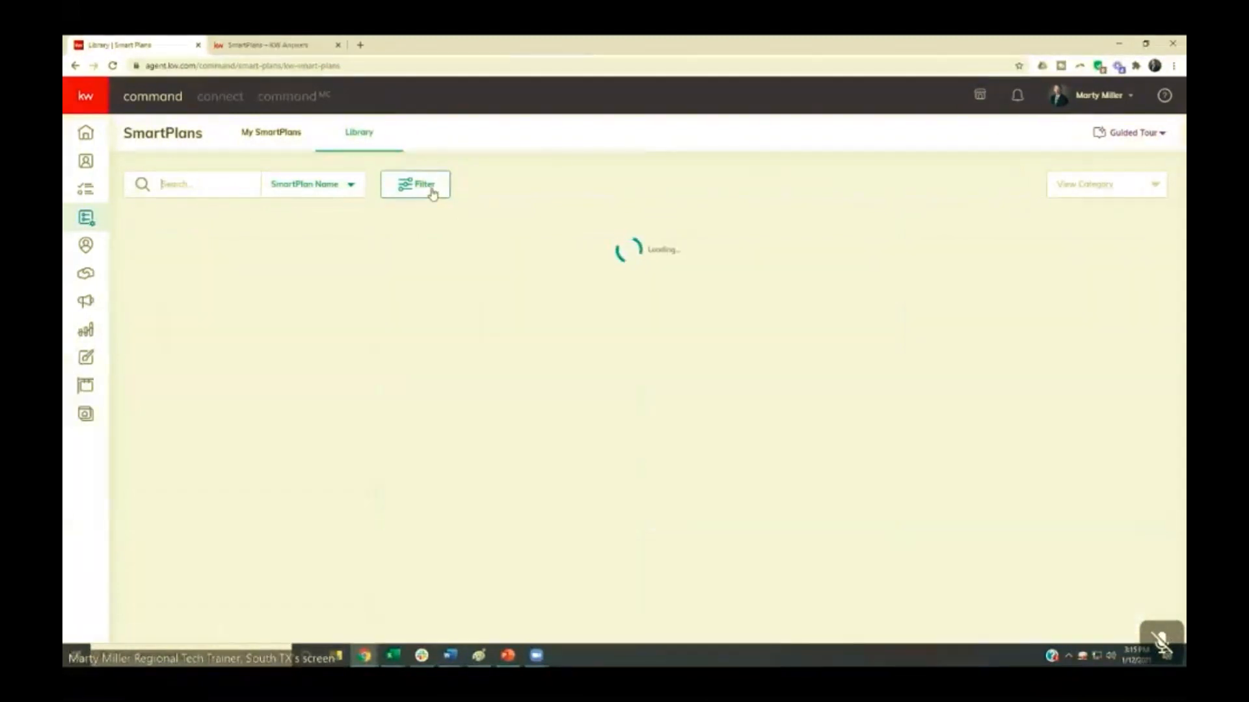
pyautogui.click(433, 188)
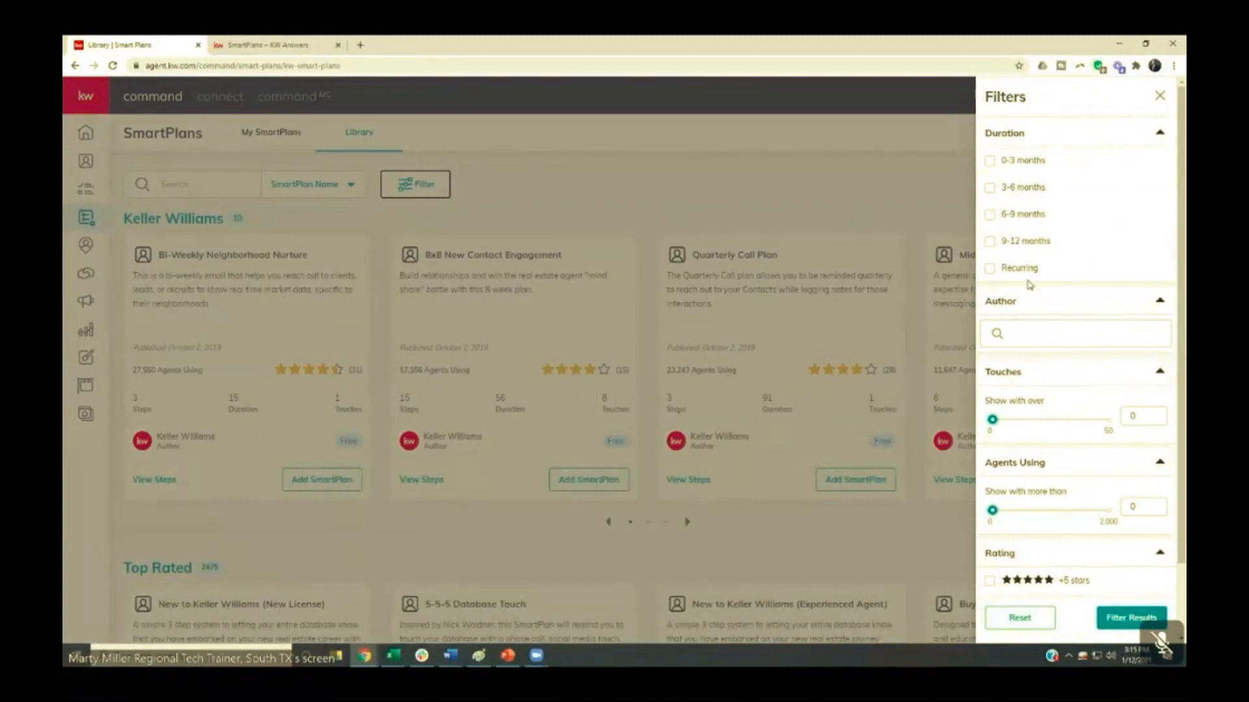
pyautogui.scroll(-1, 1030, 285)
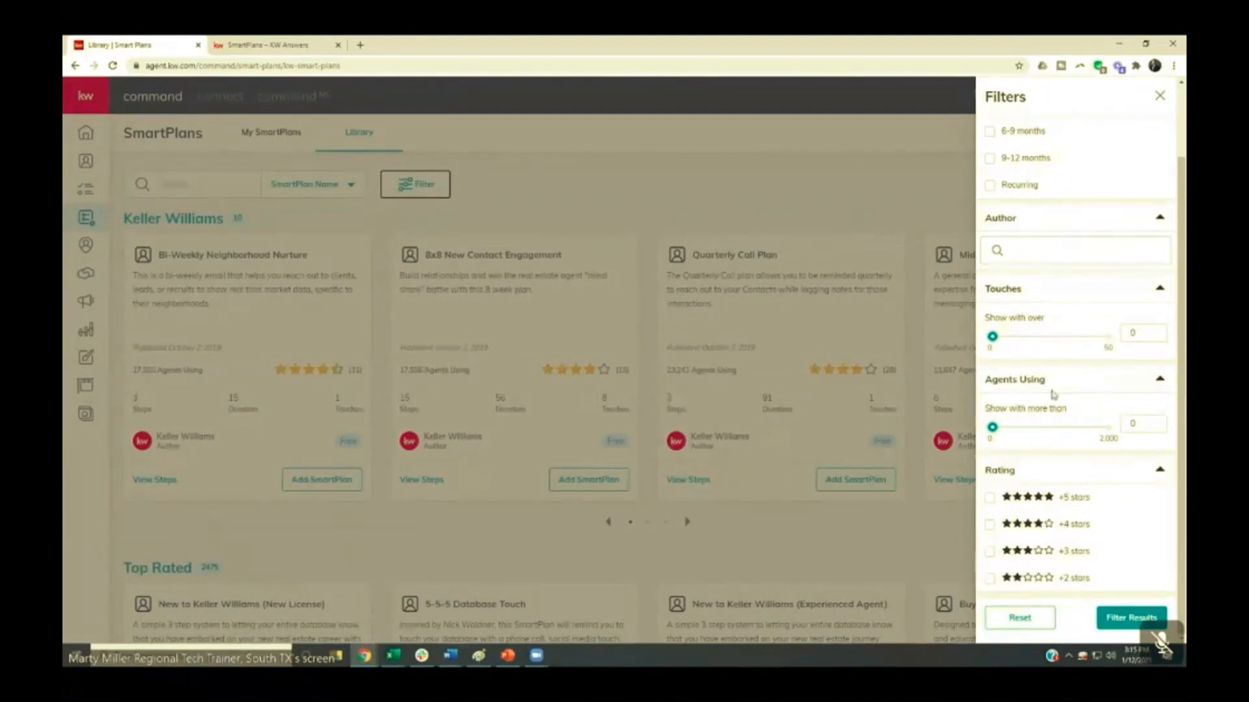
pyautogui.click(1138, 425)
pyautogui.press('BackSpace')
pyautogui.write('2000')
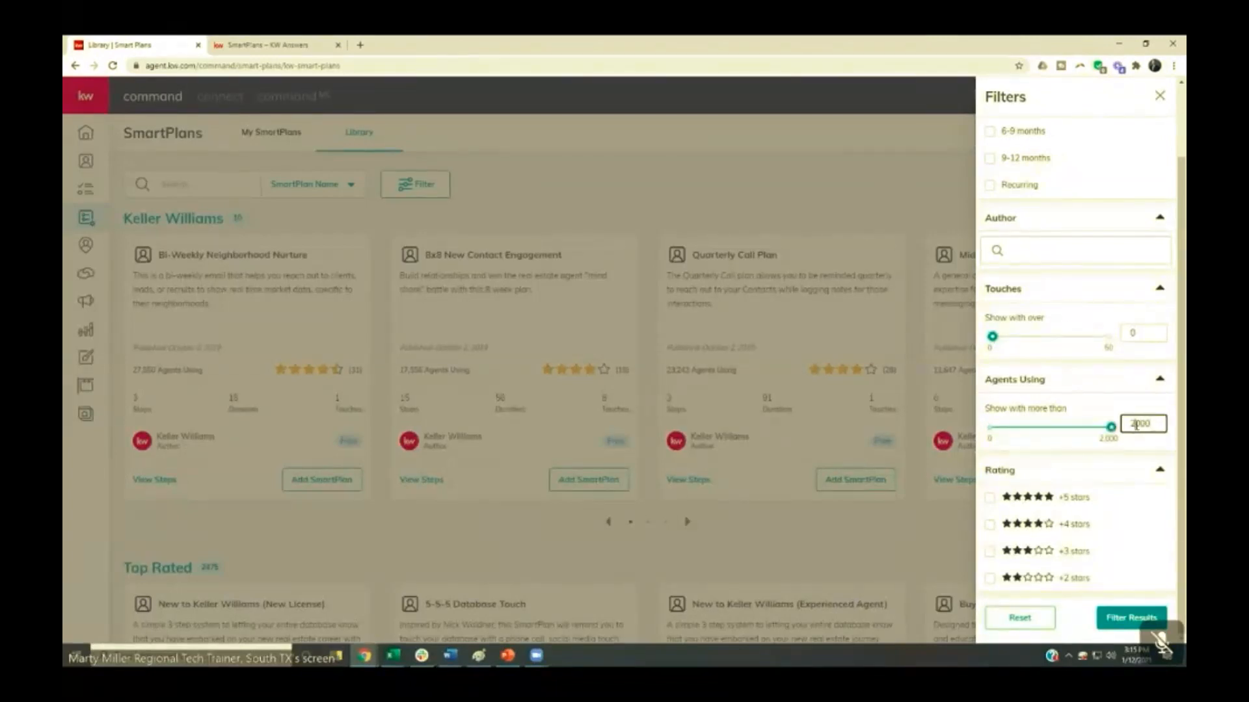
pyautogui.click(1132, 618)
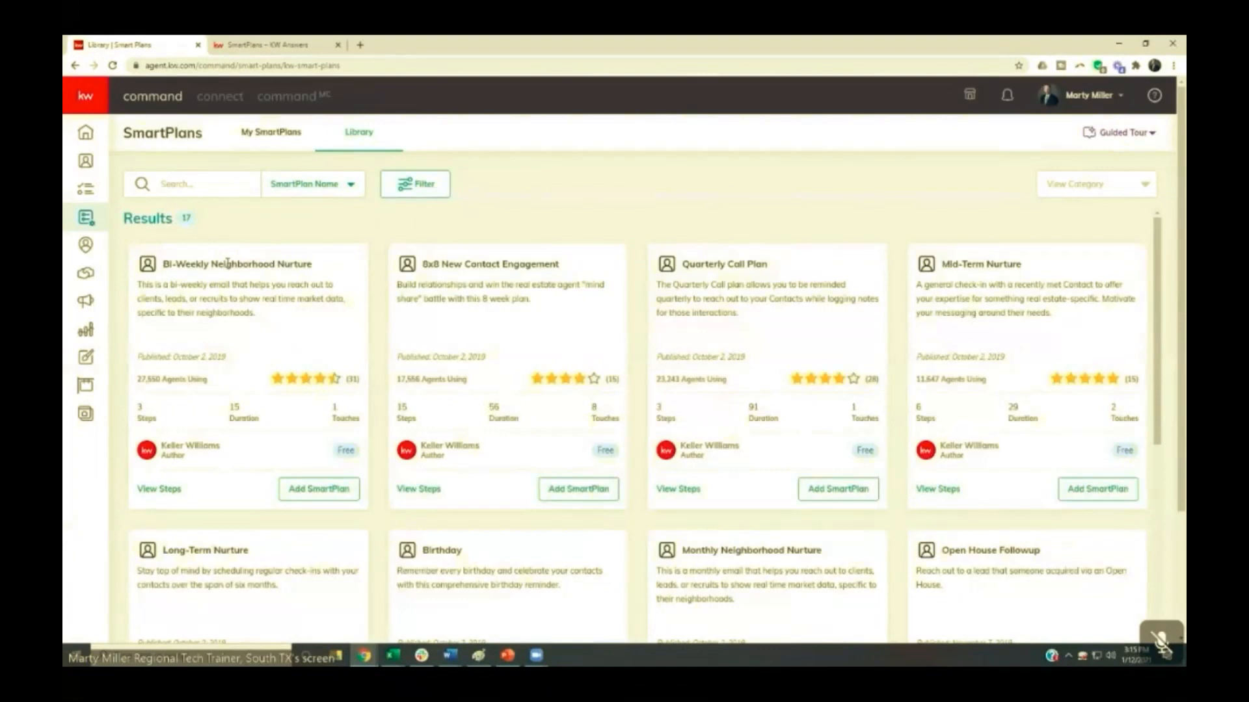
# - Look through the filtered SmartPlans and check the available filter options without changing them
pyautogui.scroll(-10, 227, 263)
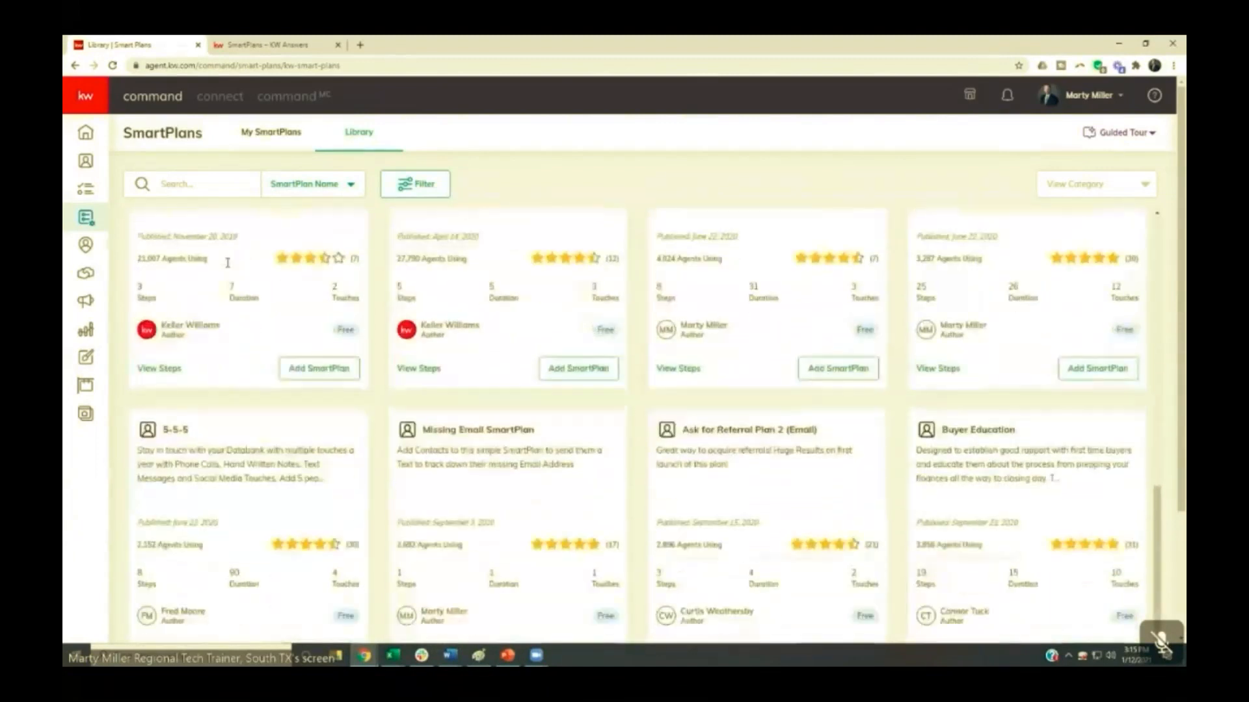
pyautogui.scroll(-3, 245, 298)
pyautogui.scroll(5, 247, 301)
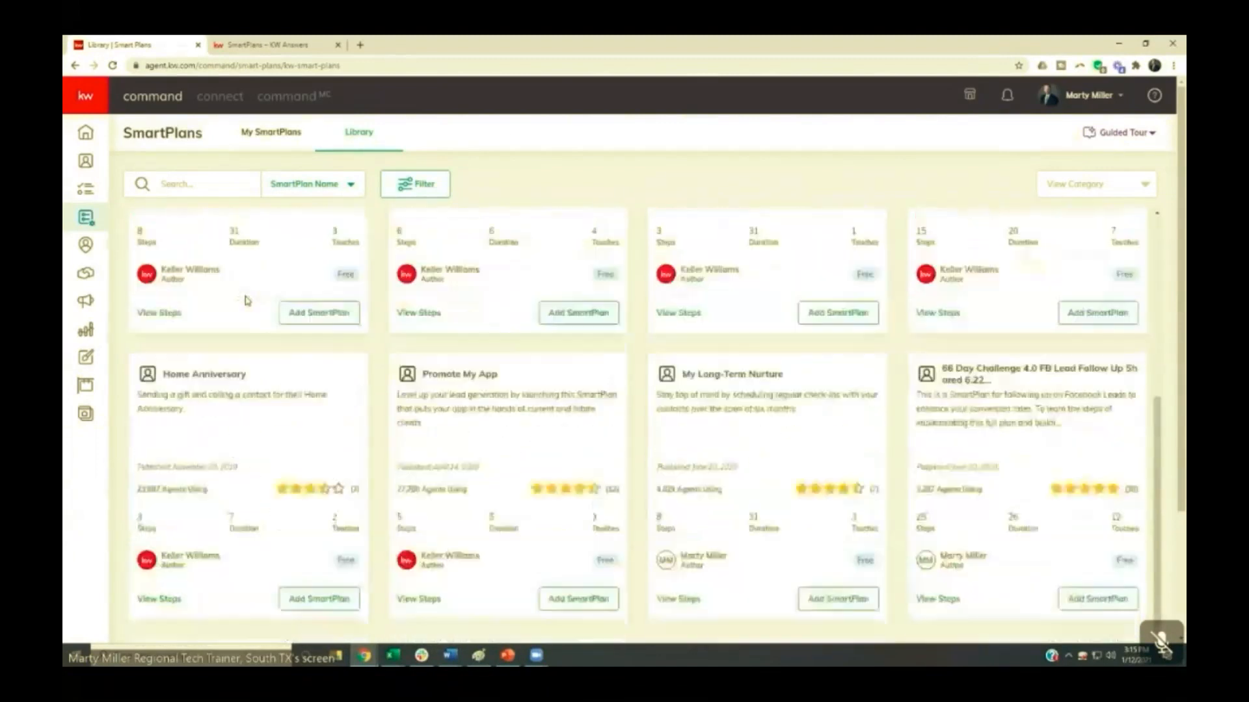
pyautogui.scroll(10, 246, 301)
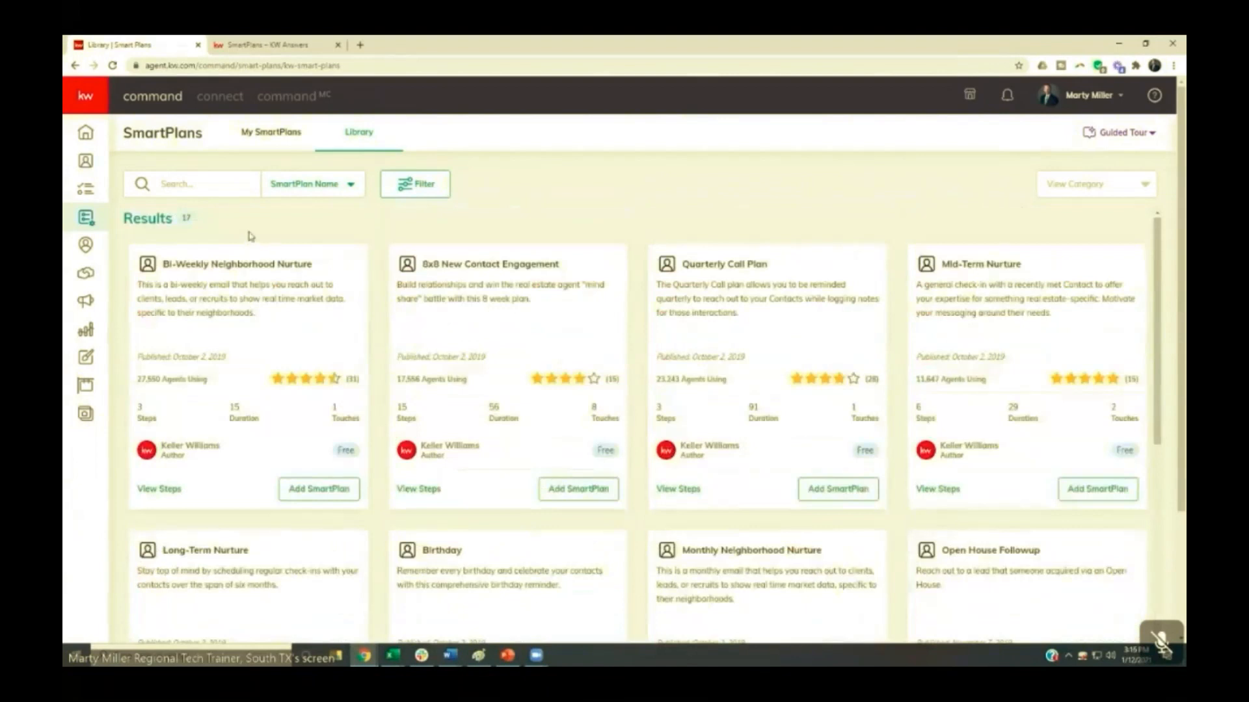
pyautogui.click(421, 186)
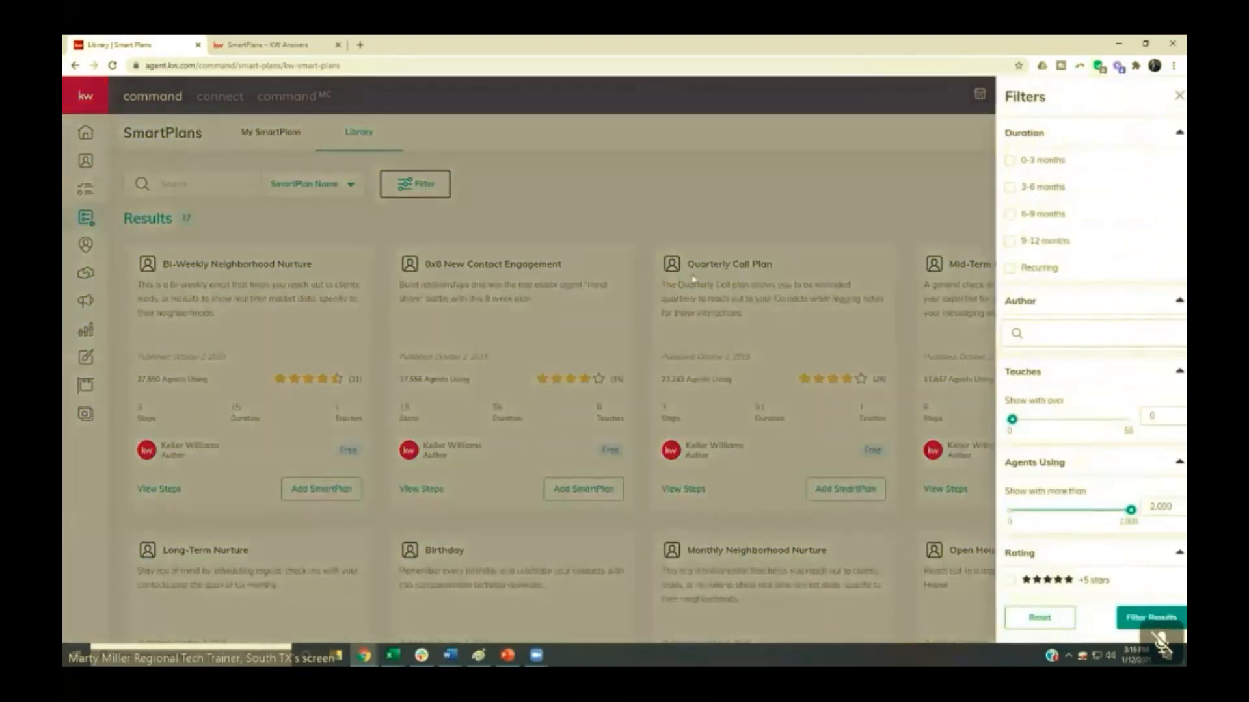
pyautogui.scroll(-1, 1080, 379)
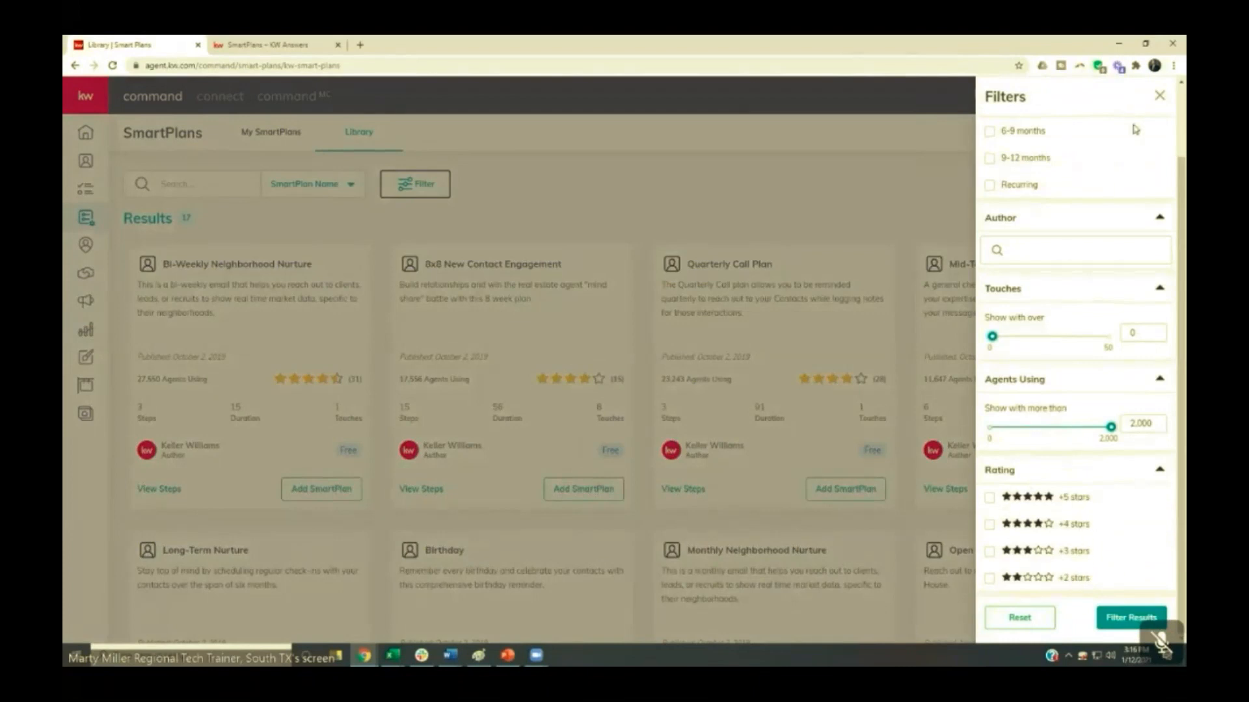
pyautogui.click(1159, 95)
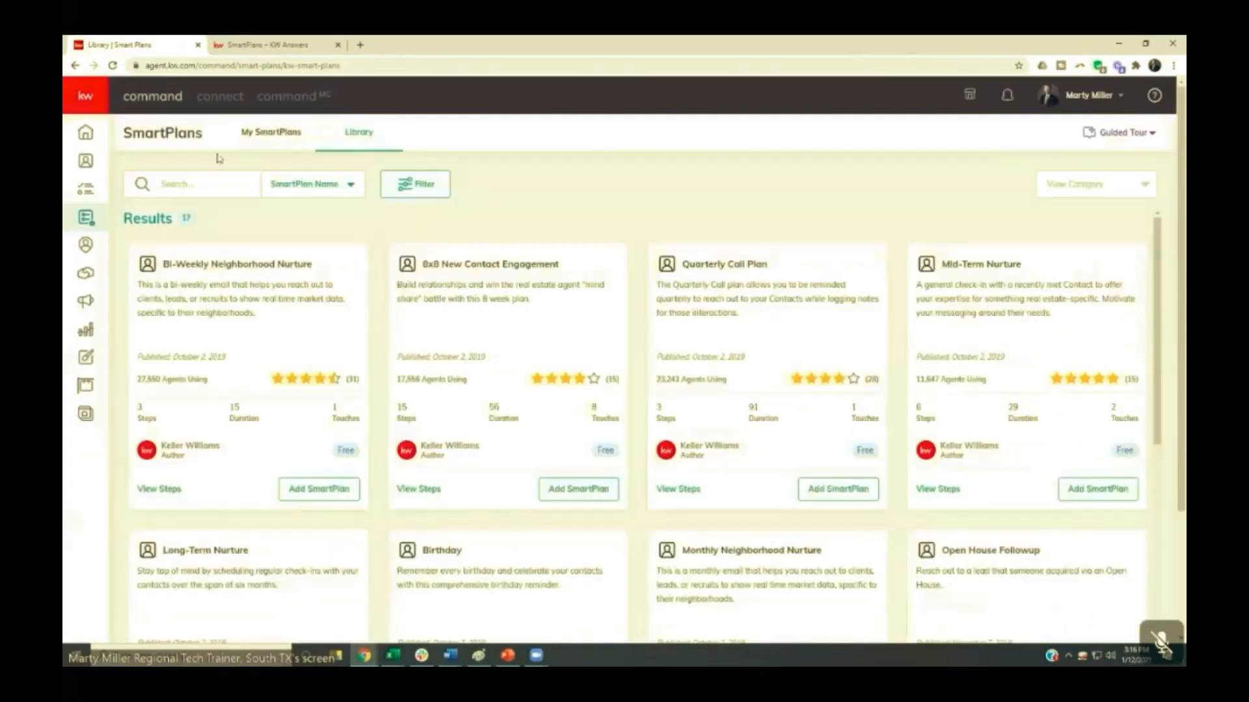
# - Search the filtered SmartPlans for "facebook" and clear the search term
pyautogui.click(206, 189)
pyautogui.write('facebook')
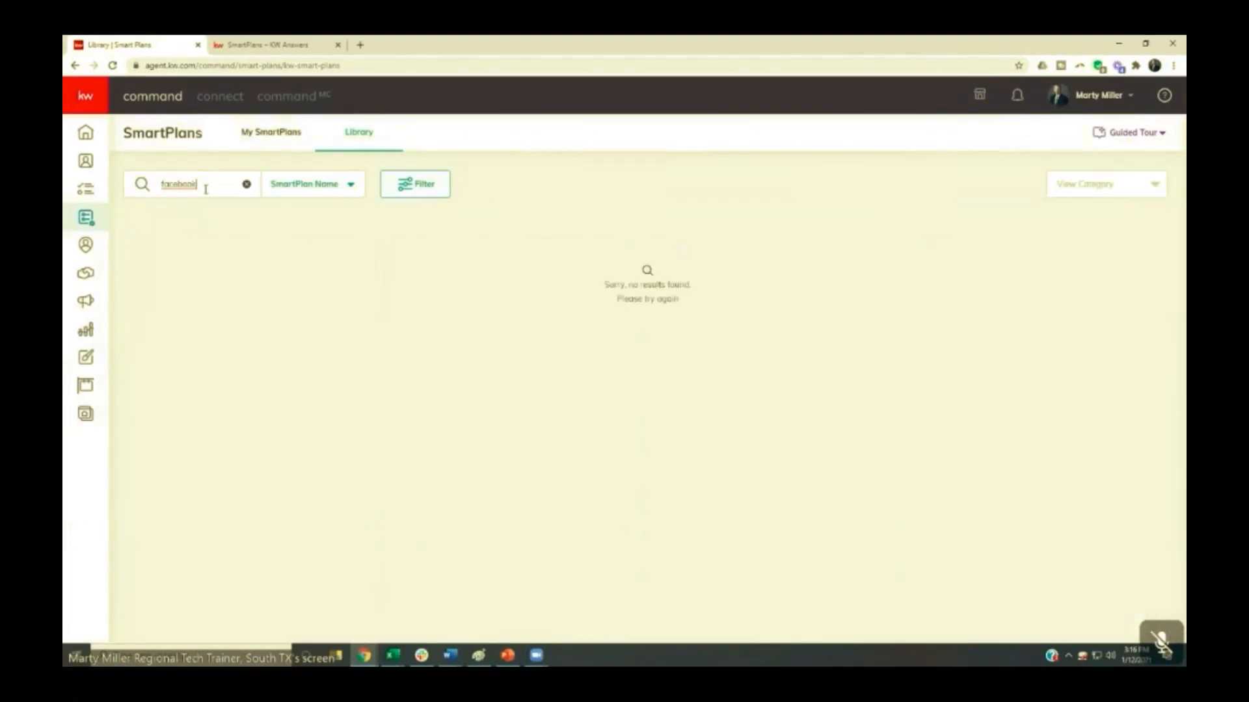
pyautogui.moveTo(204, 185); pyautogui.dragTo(148, 184)
pyautogui.press('BackSpace')
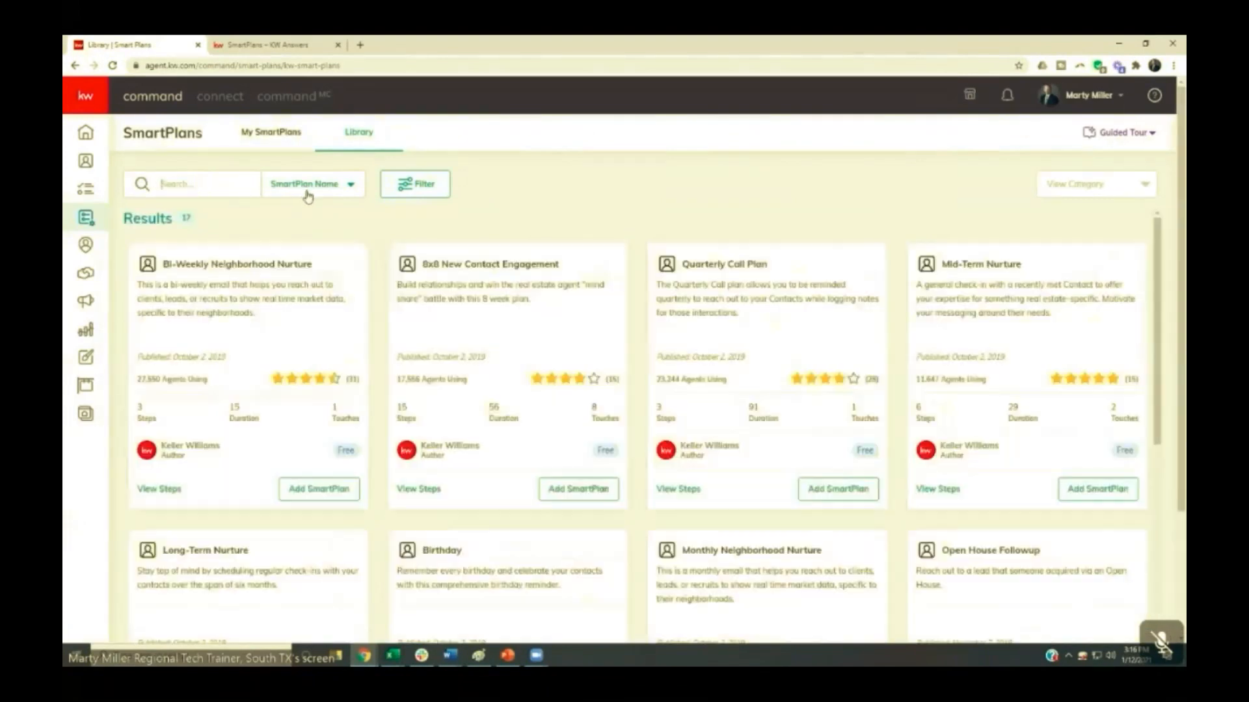
# - Remove the Agents Using filter and apply the change to bring back the full SmartPlans library
pyautogui.scroll(-7, 229, 276)
pyautogui.scroll(7, 229, 276)
pyautogui.click(402, 190)
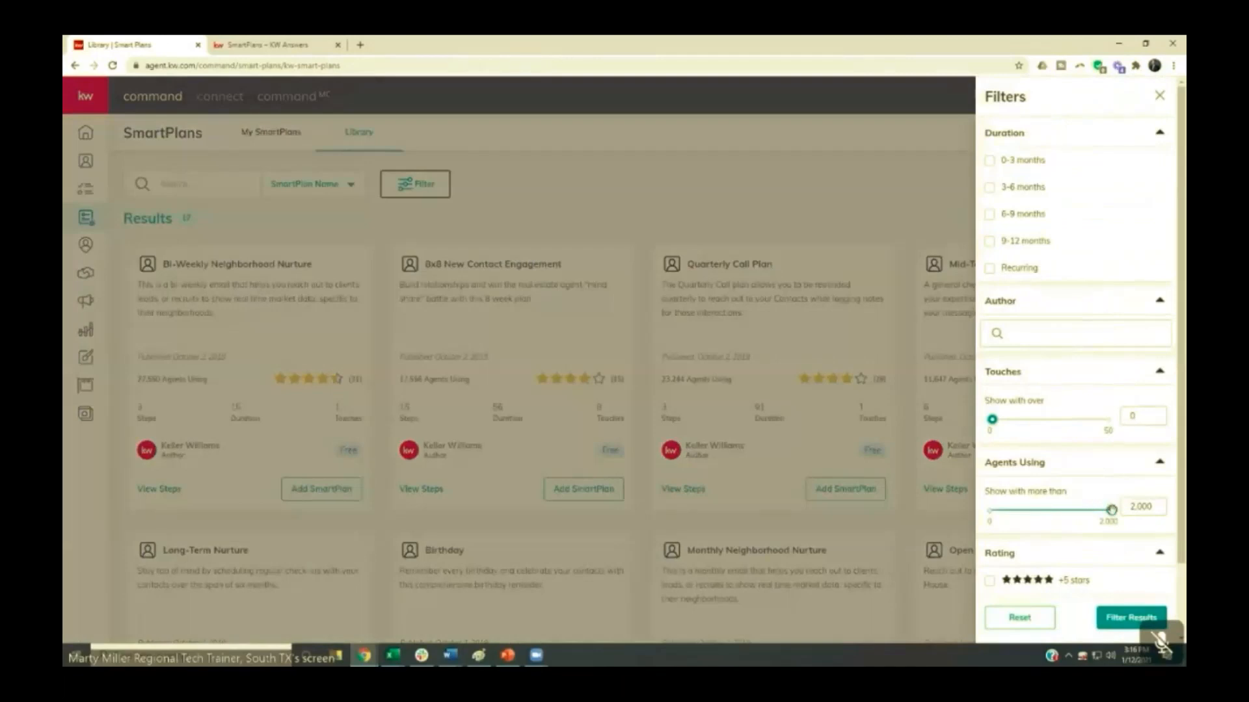
pyautogui.click(1115, 621)
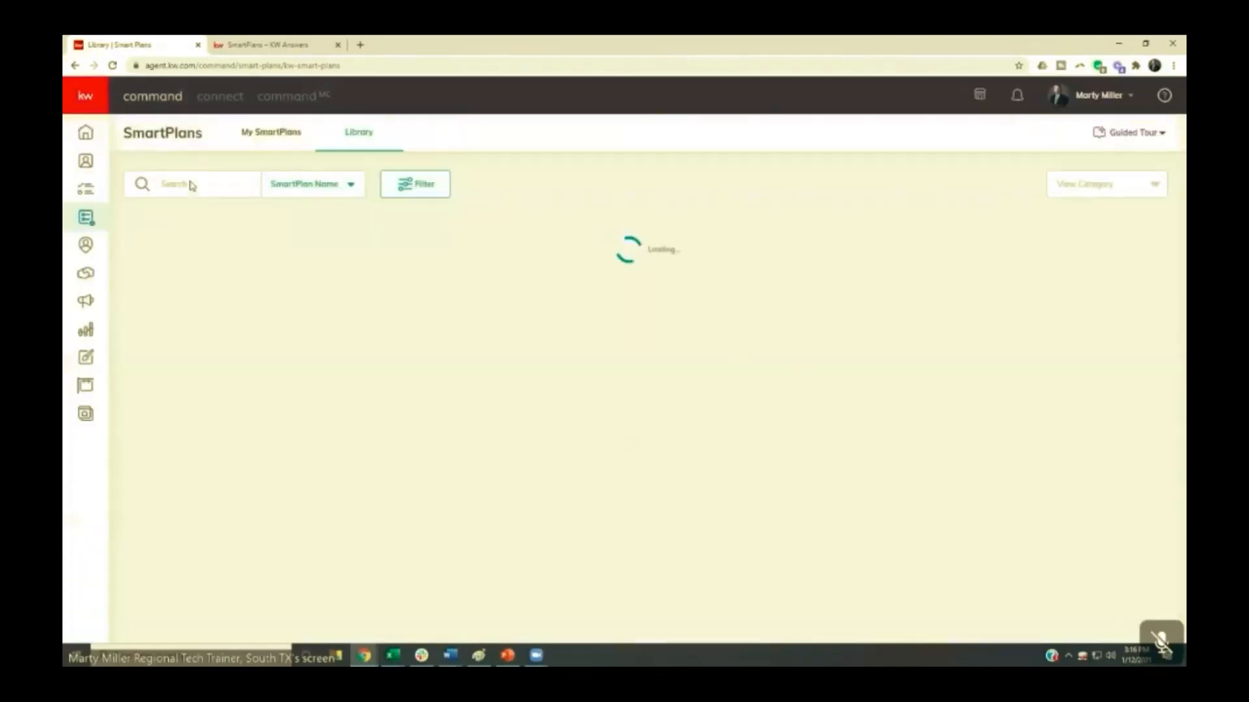
# - Review the steps of the top-rated New to Keller Williams (New License) SmartPlan, including its email and SMS text previews
pyautogui.scroll(-5, 205, 319)
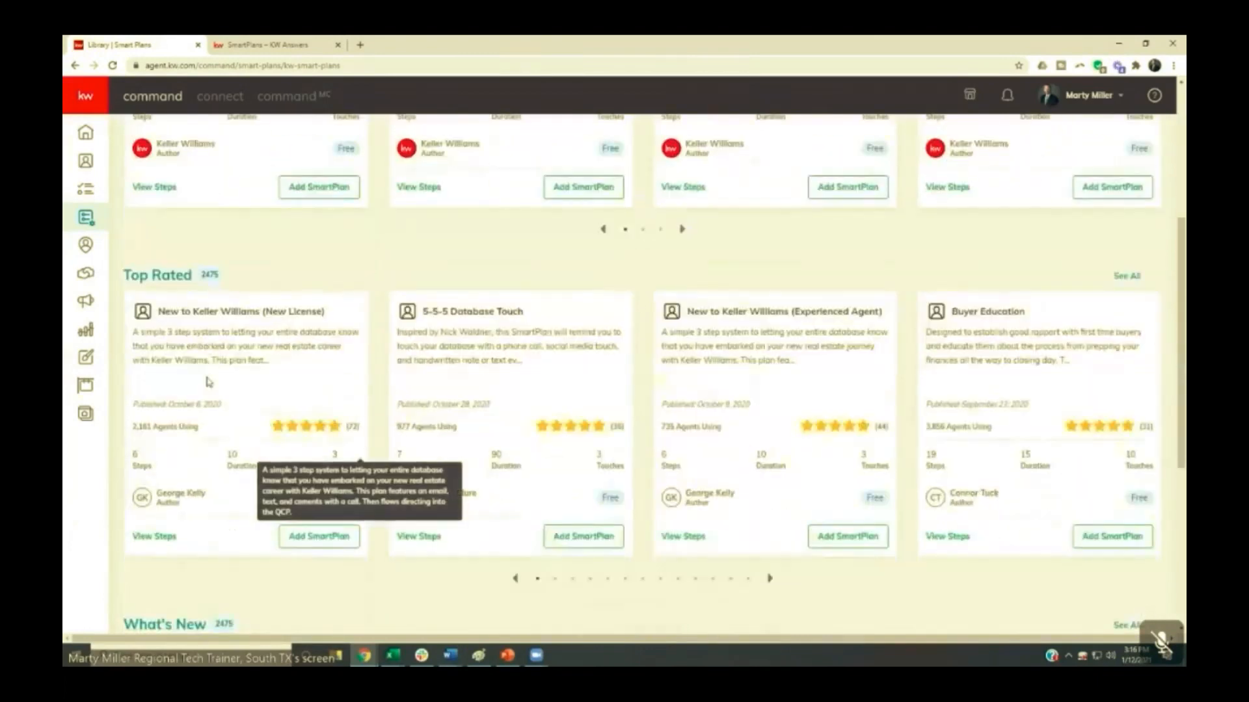
pyautogui.click(160, 537)
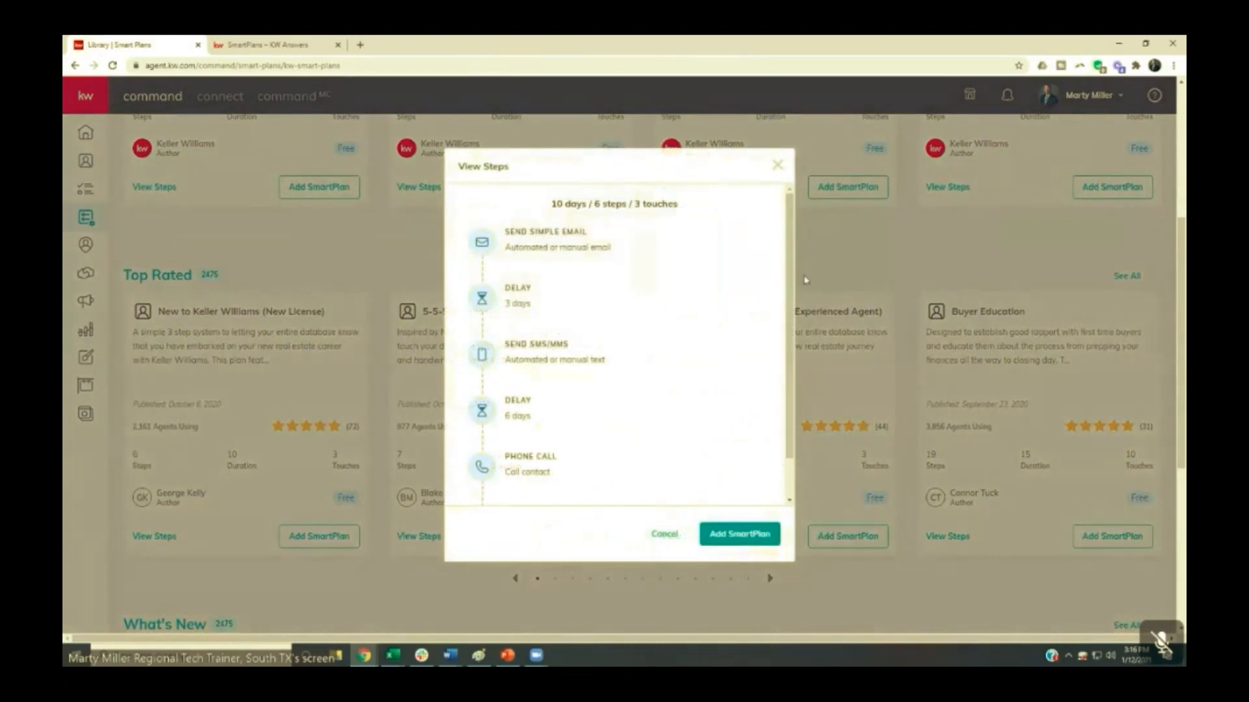
pyautogui.scroll(-1, 791, 282)
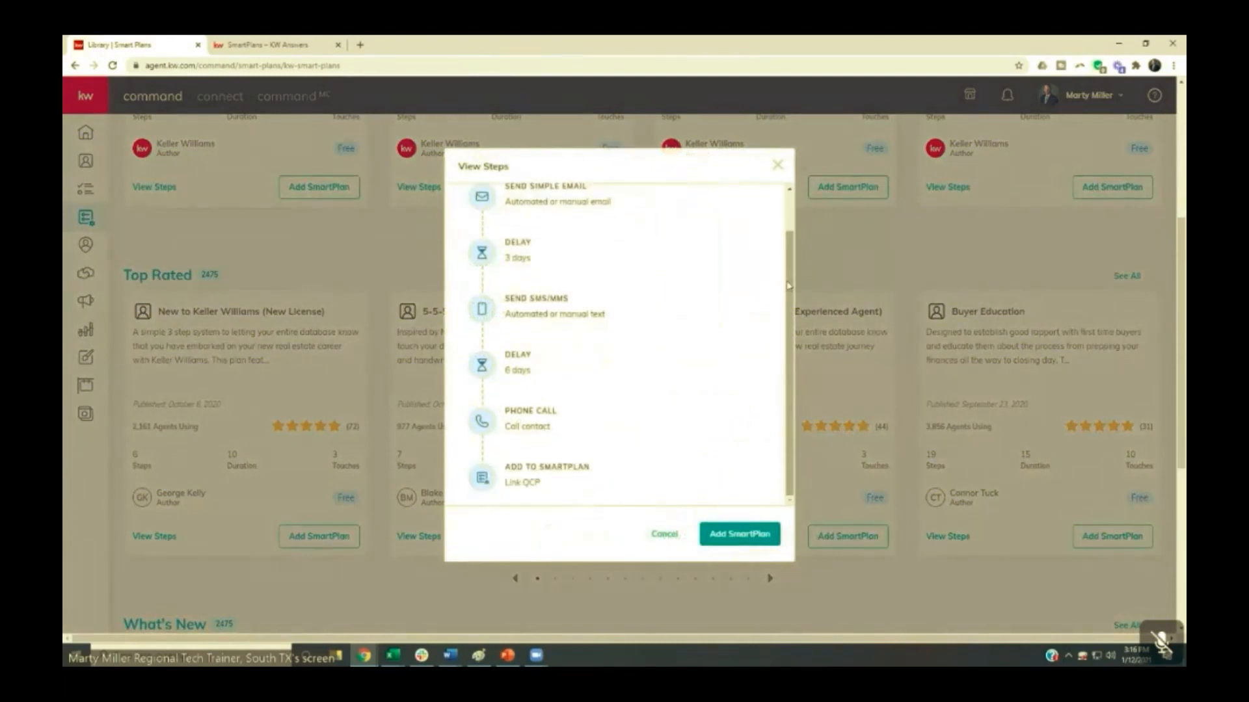
pyautogui.scroll(1, 789, 286)
pyautogui.moveTo(570, 248)
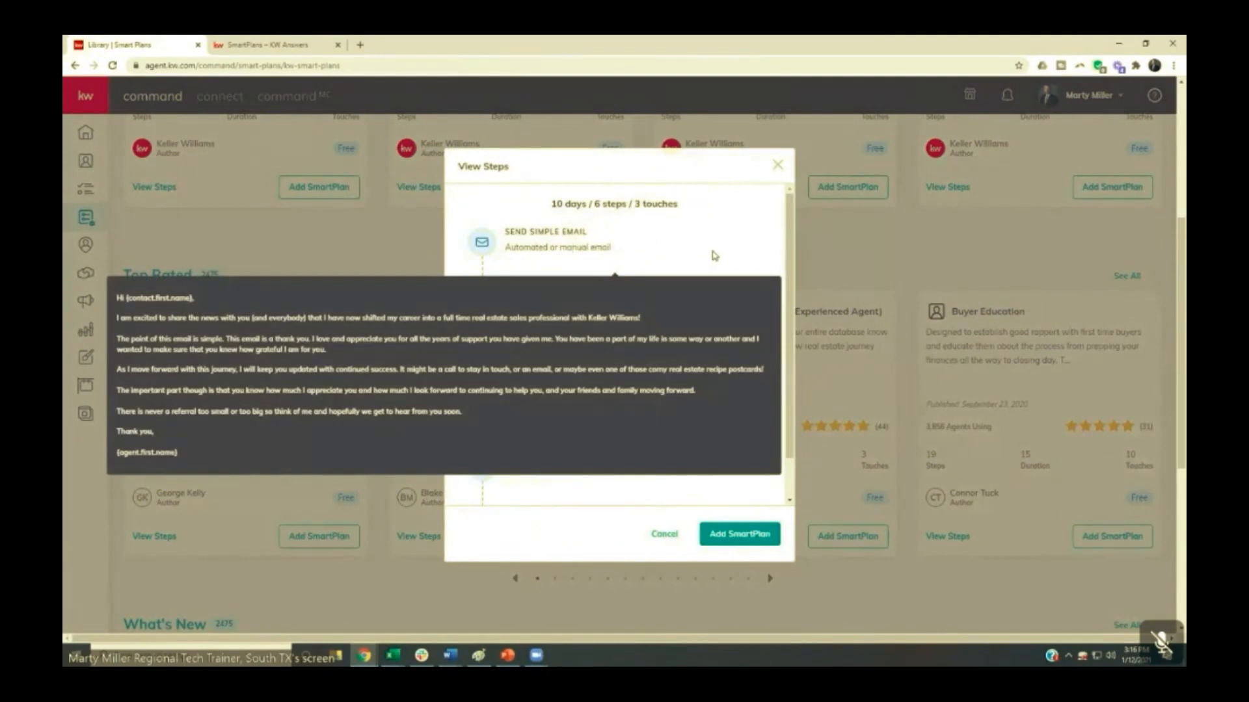
pyautogui.moveTo(561, 354)
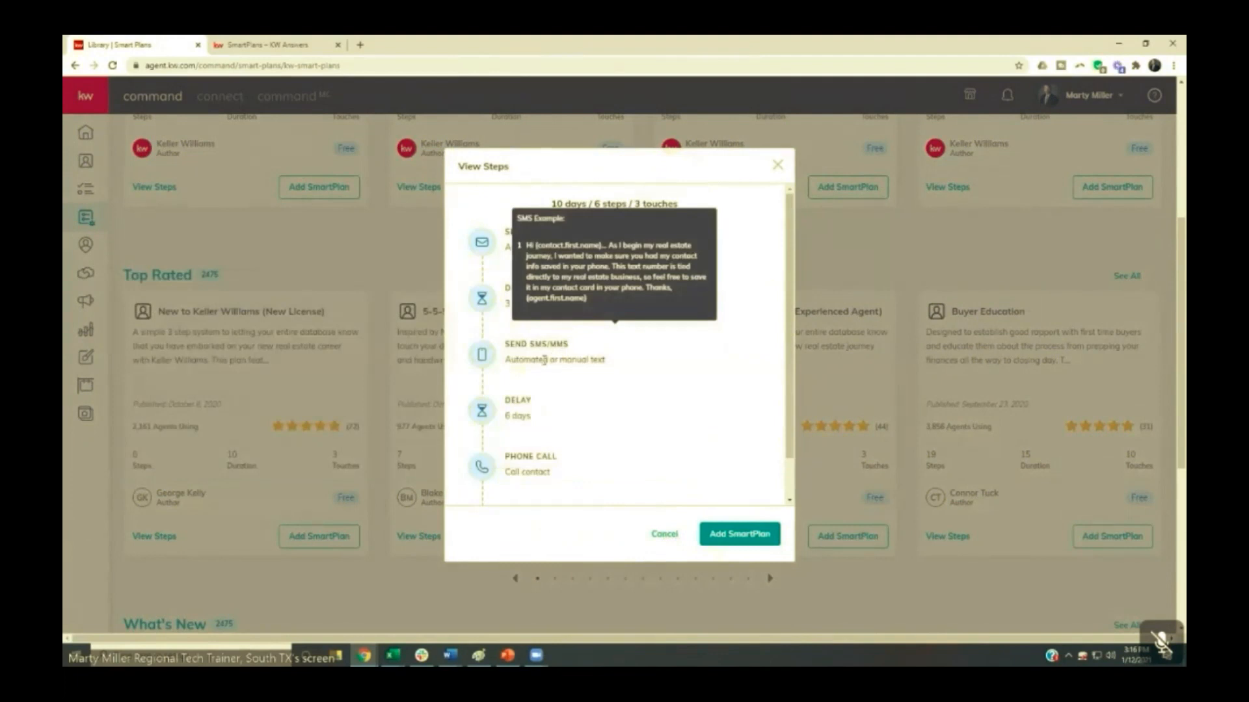
pyautogui.scroll(-1, 526, 429)
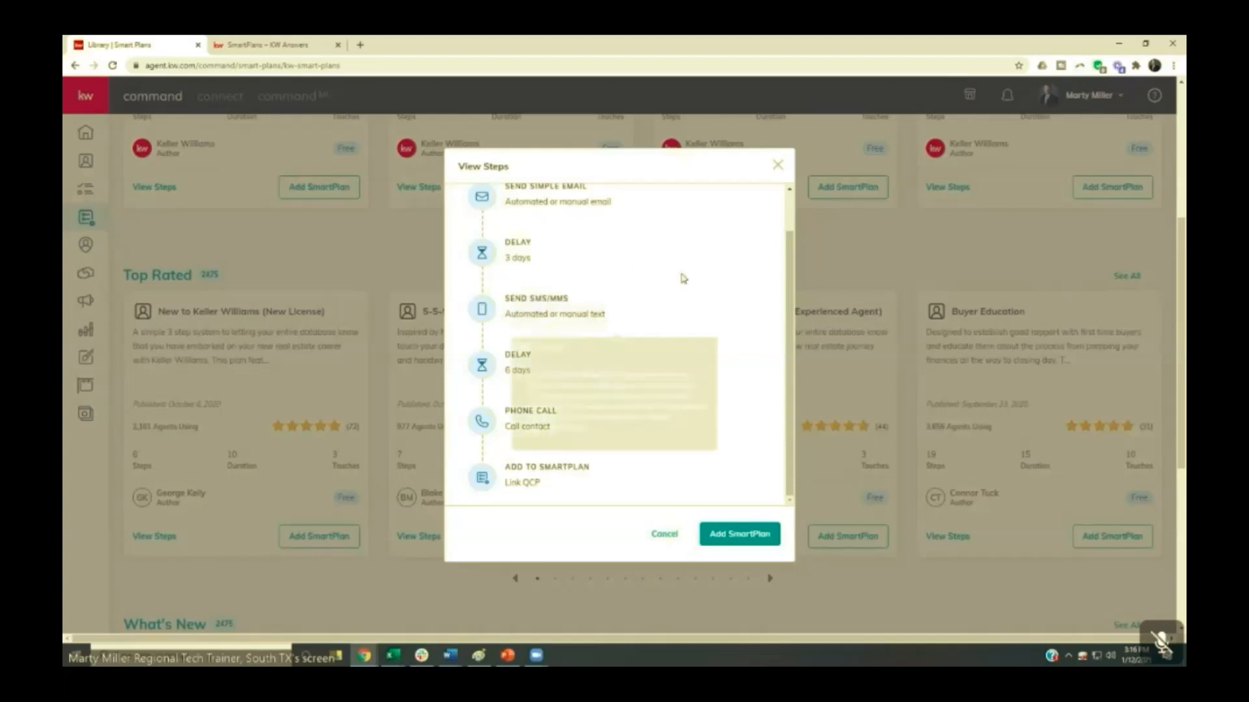
pyautogui.moveTo(790, 238); pyautogui.dragTo(787, 216)
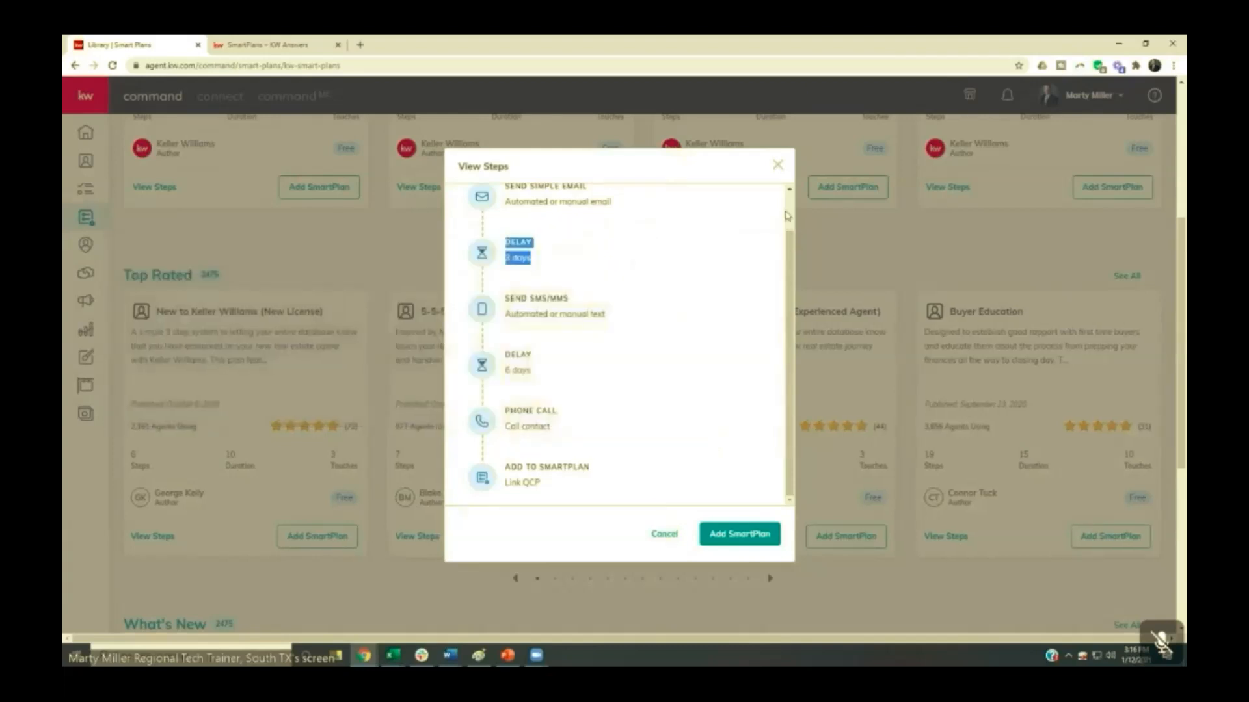
# - Add the New to Keller Williams (New License) SmartPlan bundle with its linked Quarterly Call Plan and close the steps view
pyautogui.click(746, 539)
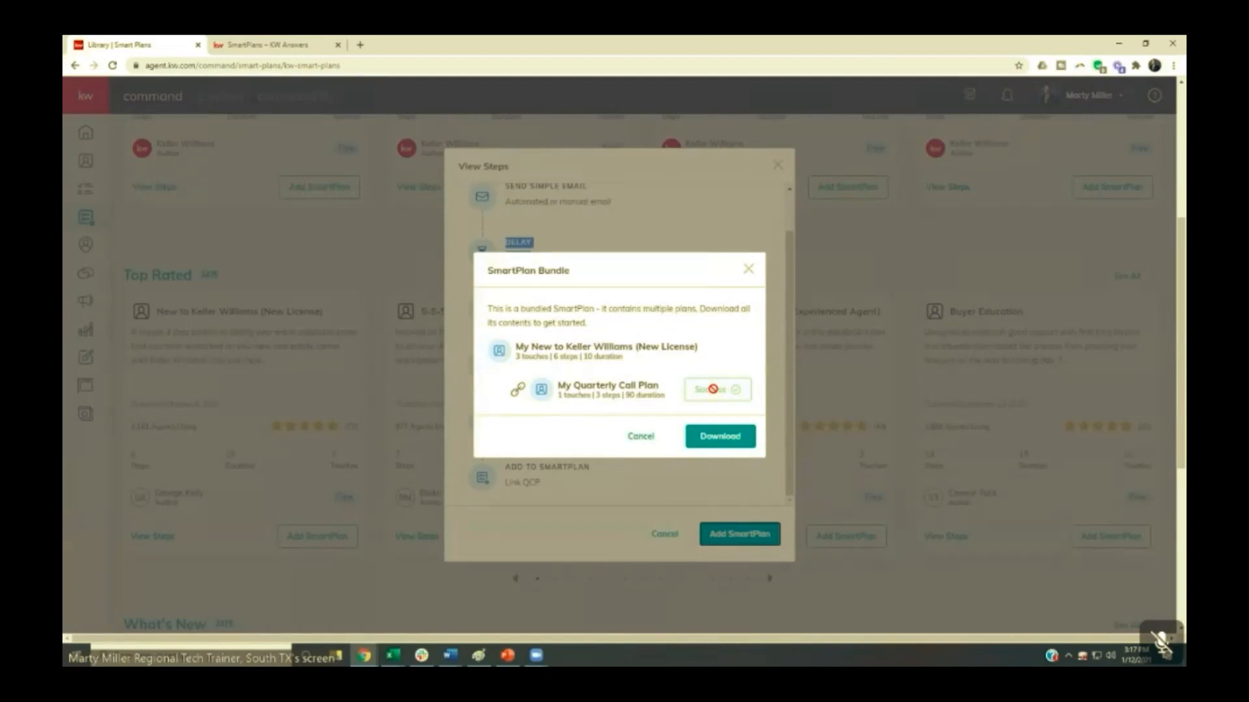
pyautogui.click(711, 439)
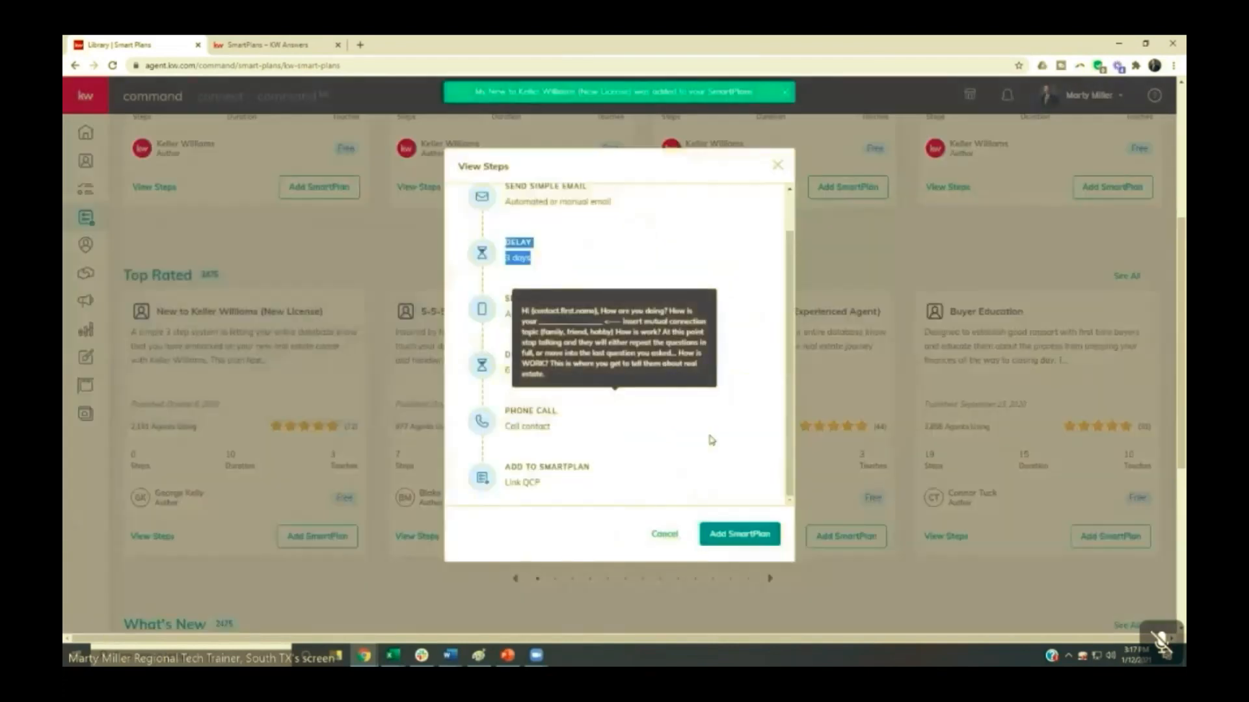
pyautogui.click(778, 167)
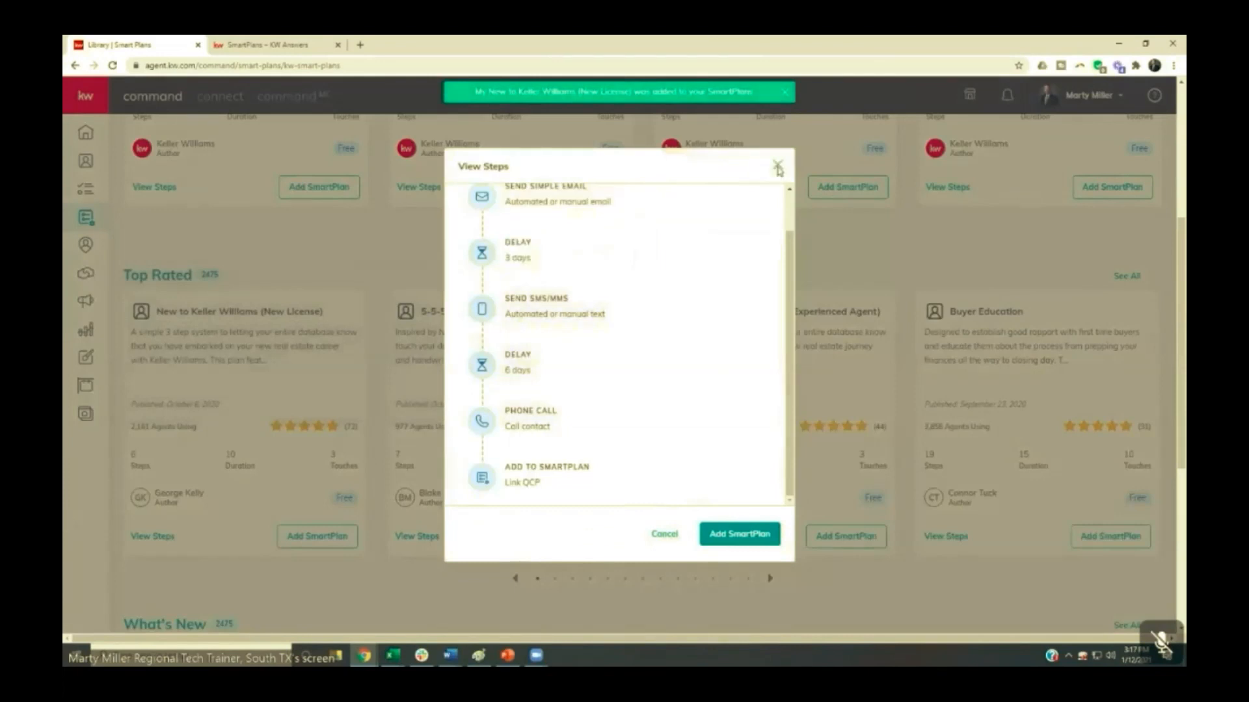
# - Open the added My New to Keller Williams (New License) plan for editing from My SmartPlans and view its first email
pyautogui.scroll(5, 391, 261)
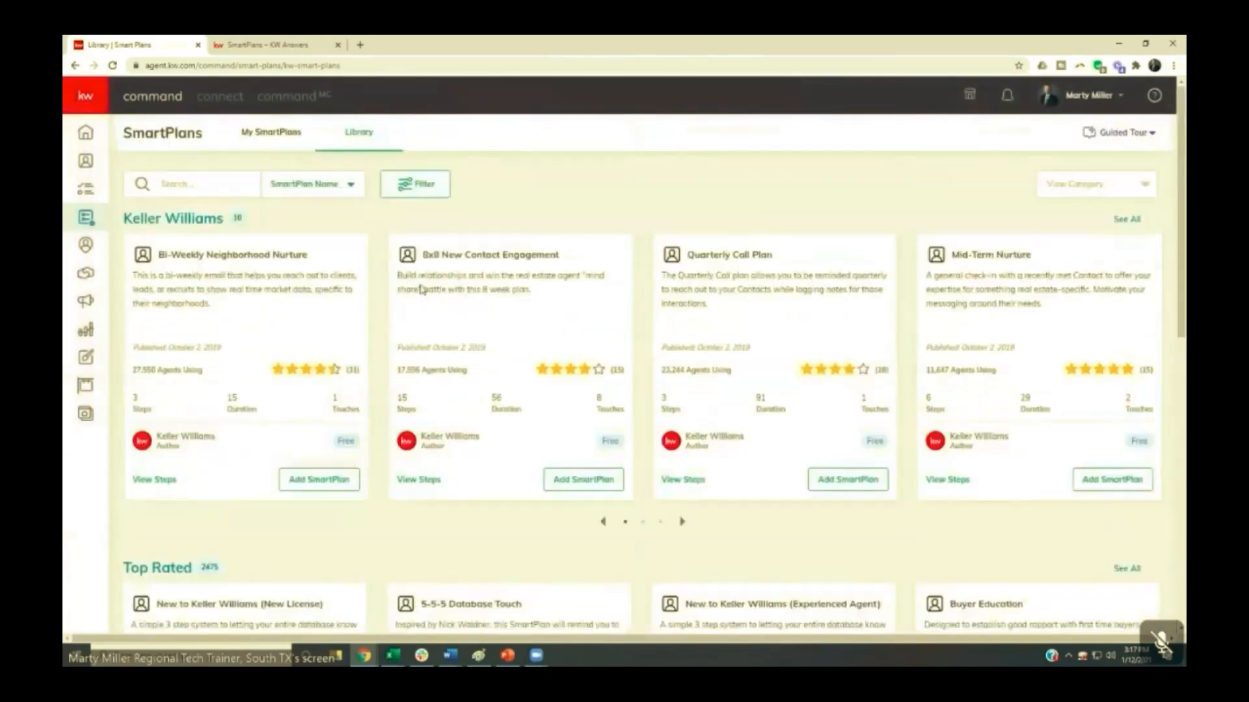
pyautogui.click(276, 133)
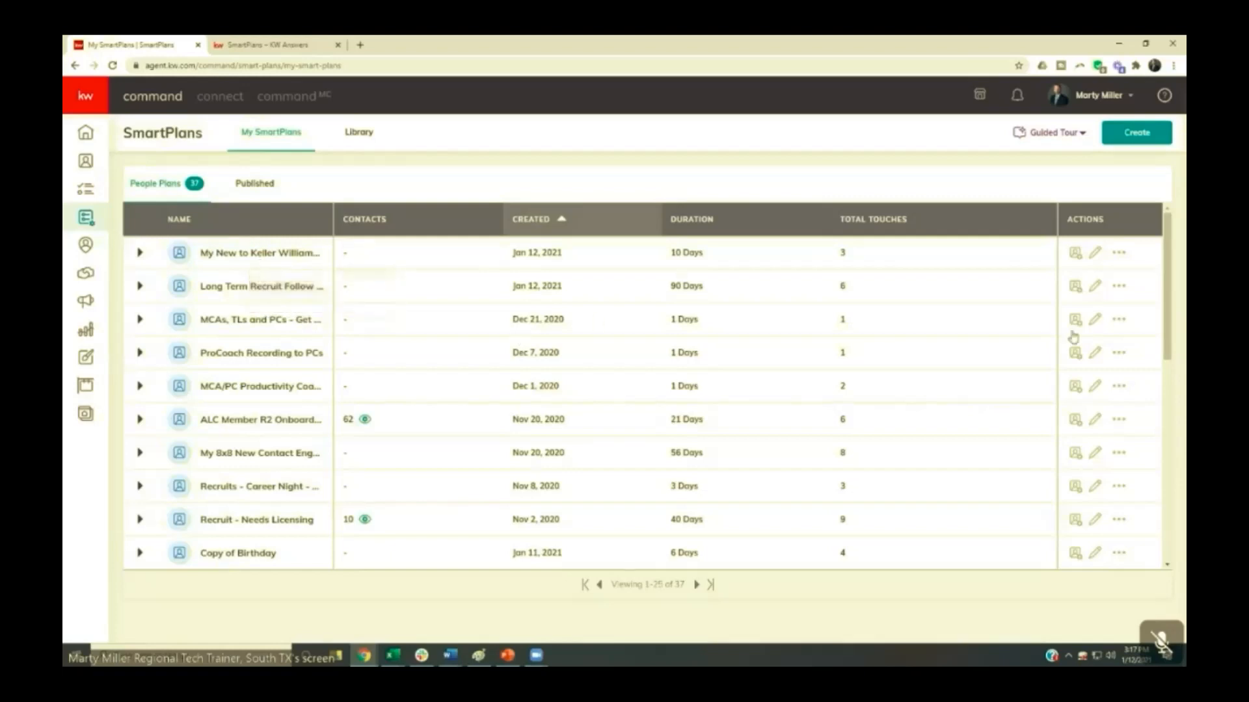
pyautogui.click(1096, 256)
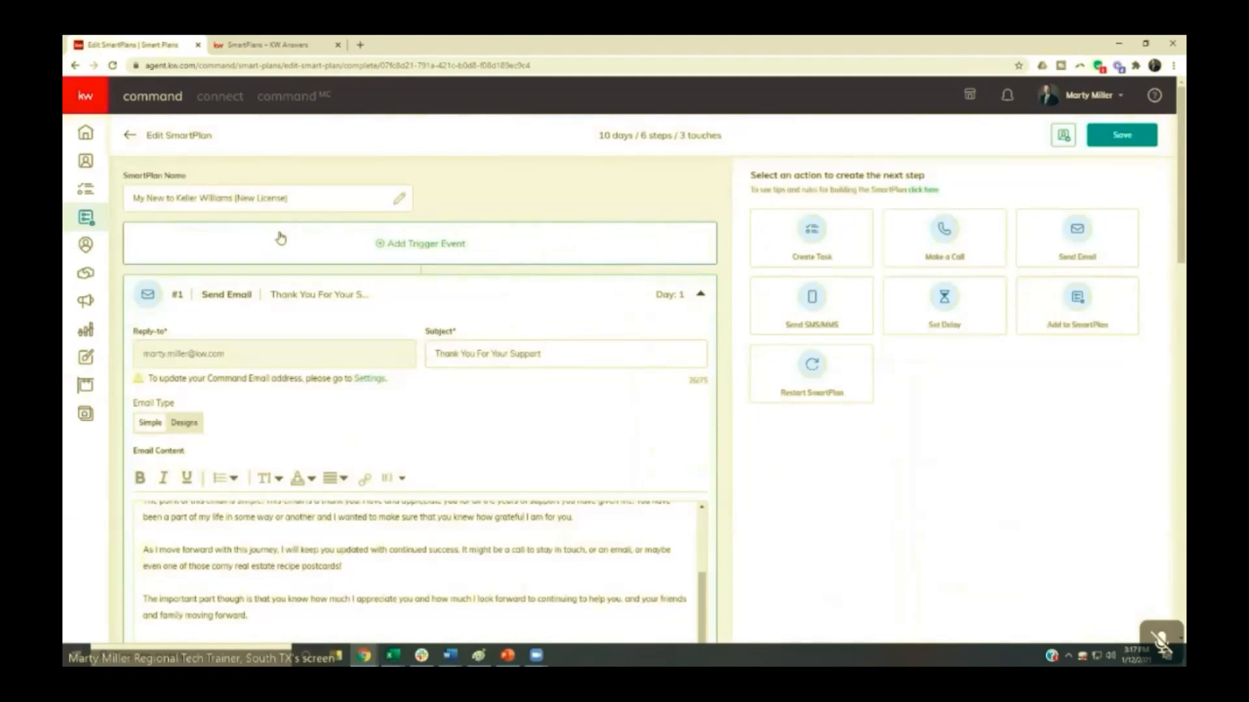
pyautogui.scroll(-2, 281, 238)
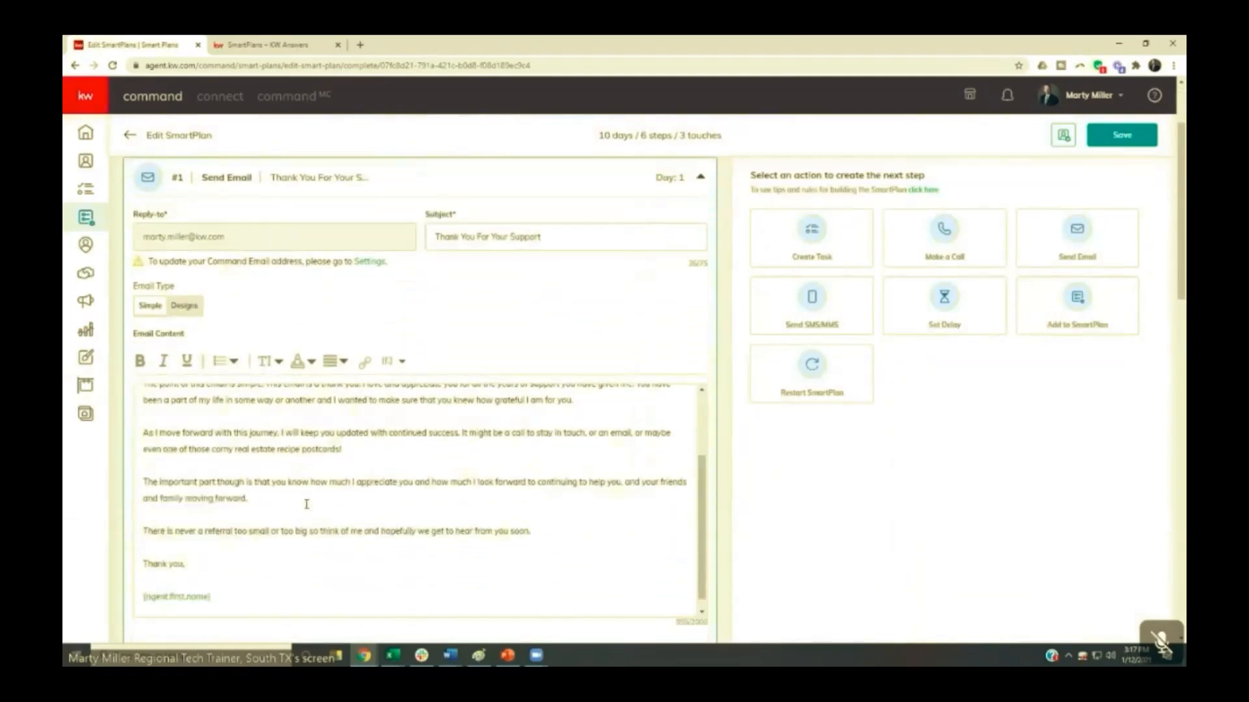
# - Review the opening of the Thank You For Your Support email and go back to the My SmartPlans list
pyautogui.scroll(2, 303, 496)
pyautogui.scroll(1, 302, 493)
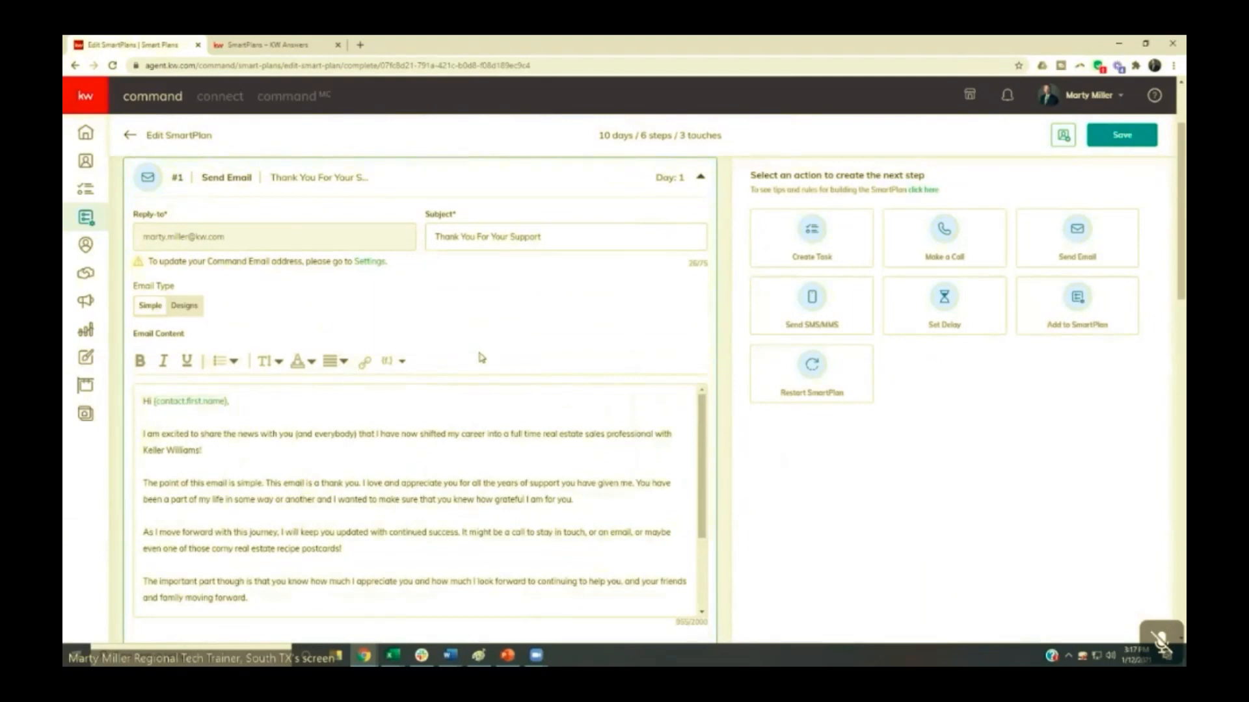
pyautogui.click(130, 136)
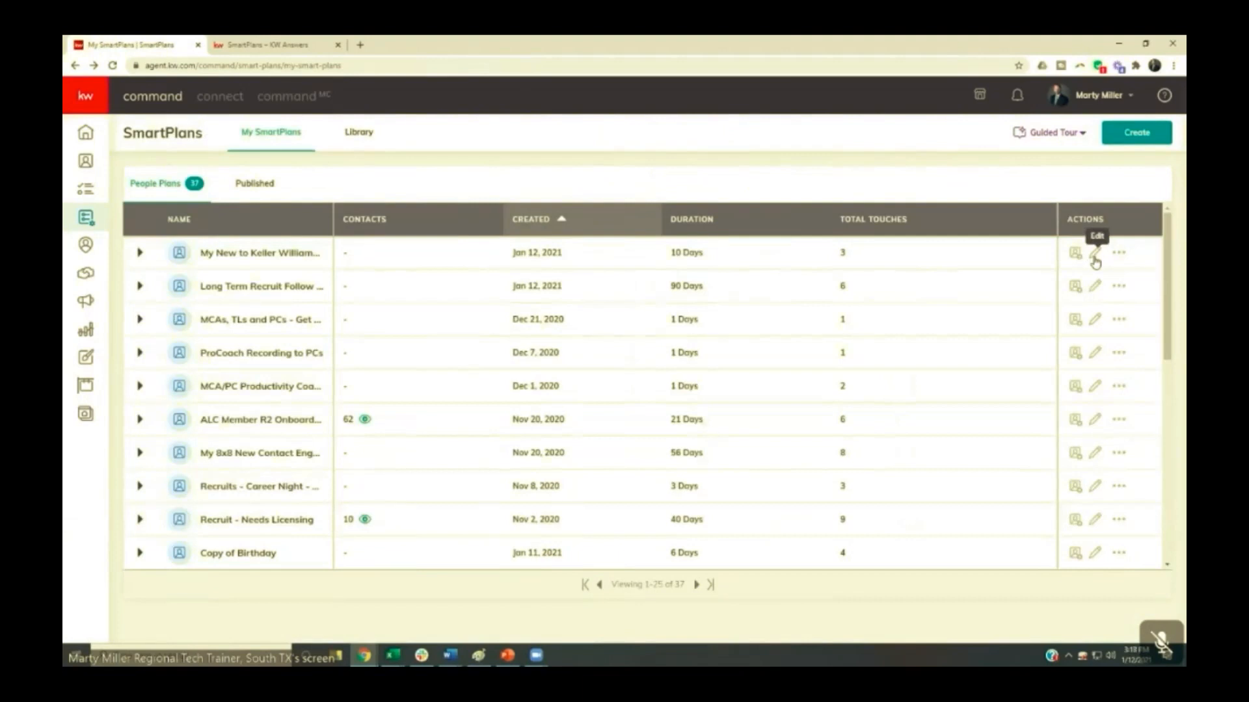
# - Reopen the My New to Keller Williams (New License) plan for editing and go to the closing lines of its first email
pyautogui.click(1096, 260)
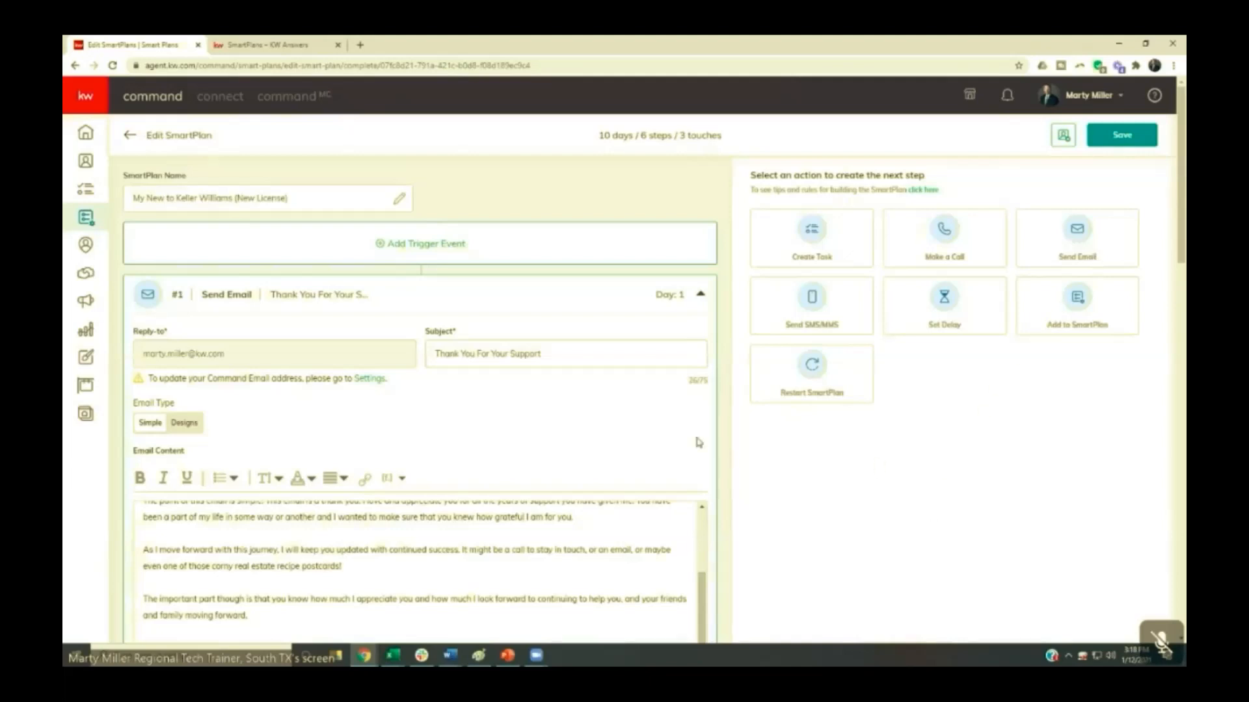
pyautogui.scroll(-3, 650, 439)
pyautogui.scroll(2, 542, 421)
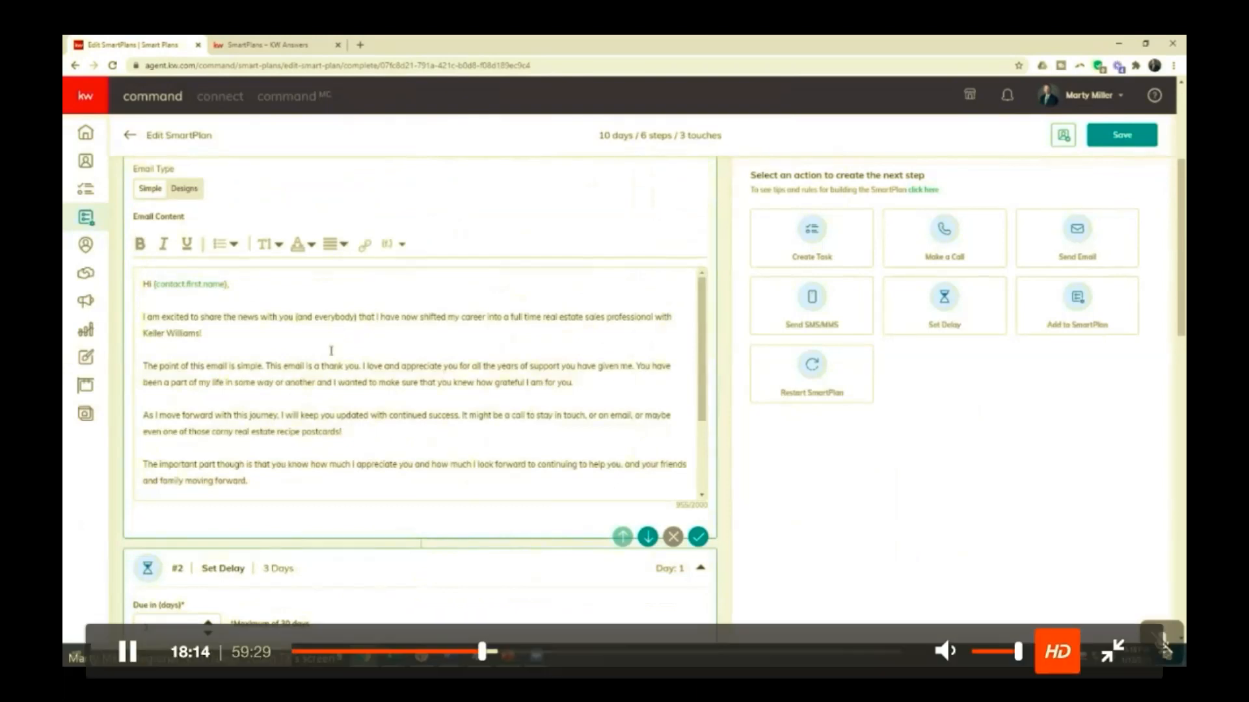
pyautogui.scroll(-1, 319, 345)
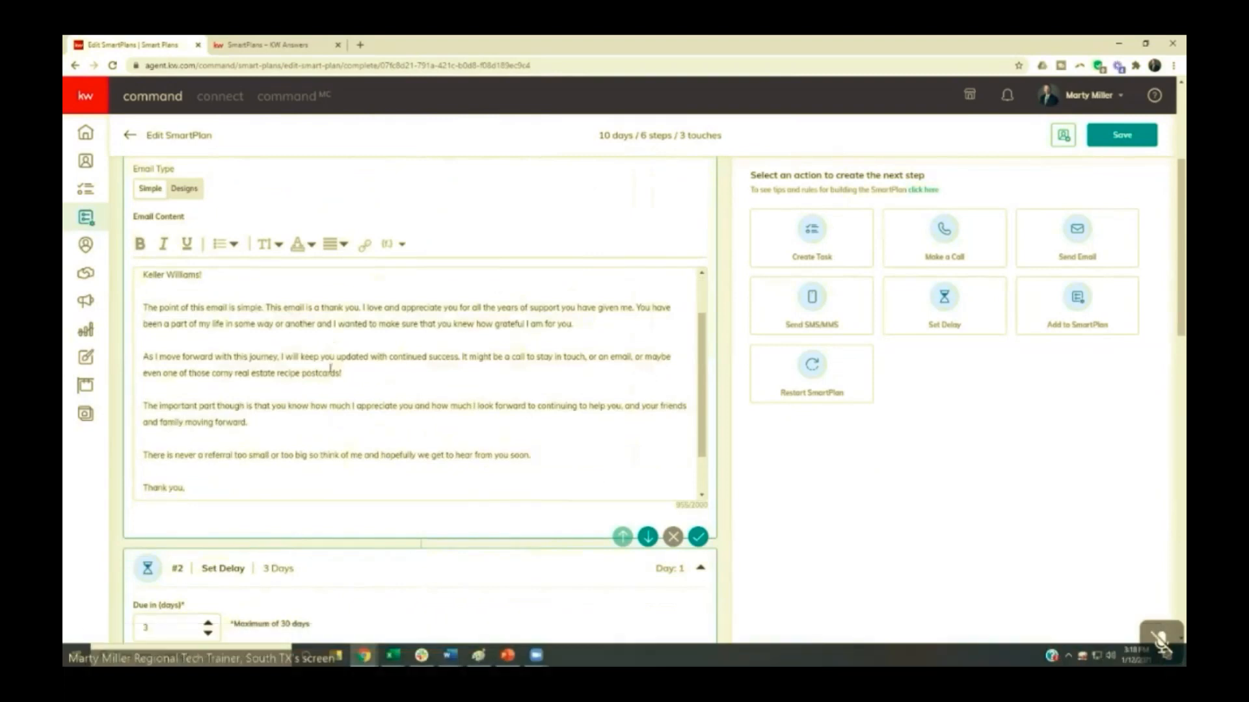
pyautogui.scroll(-1, 267, 356)
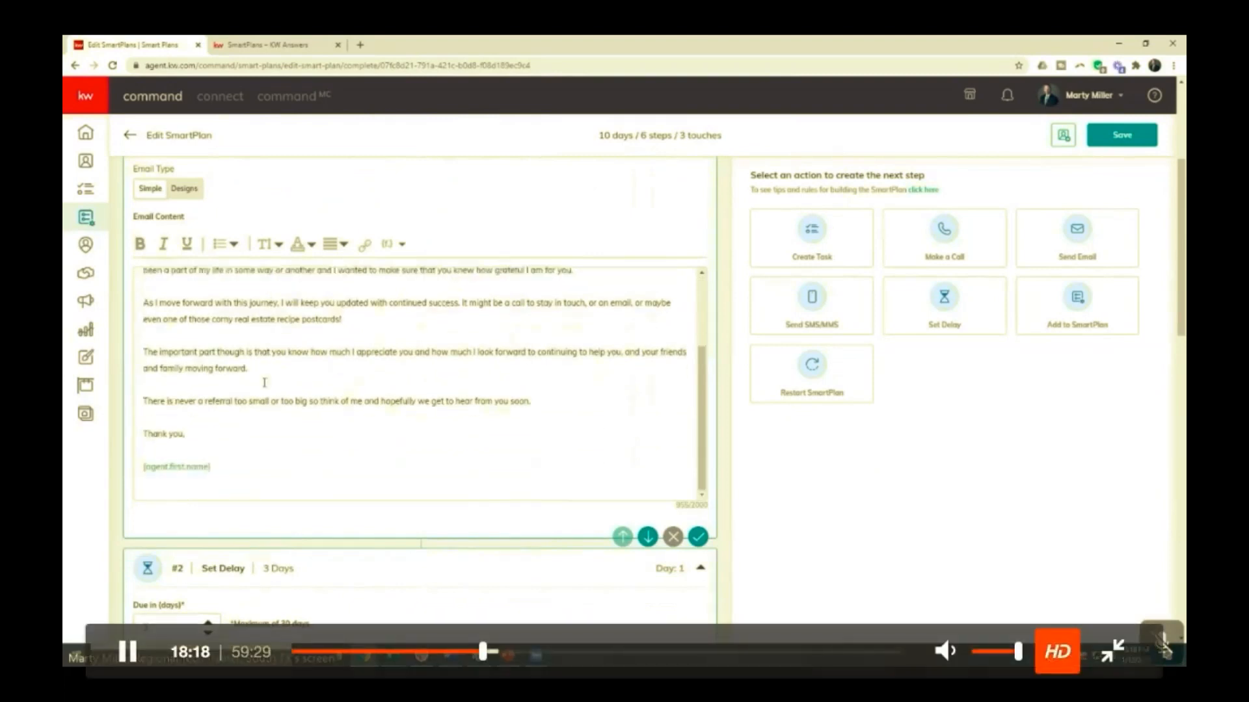
# - Replace the agent first-name placeholder in the email's signature with the agent's full name, Keller Williams Premier and the phone number on separate lines
pyautogui.click(212, 468)
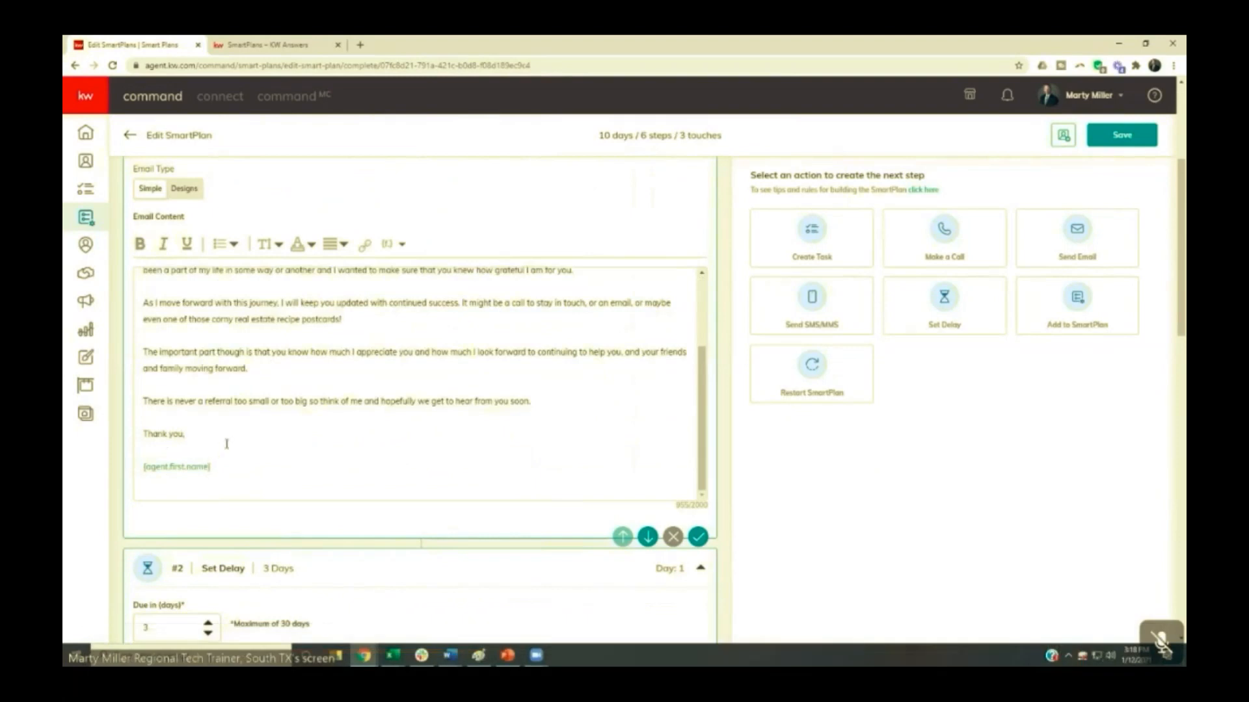
pyautogui.press('BackSpace')
pyautogui.press('Return')
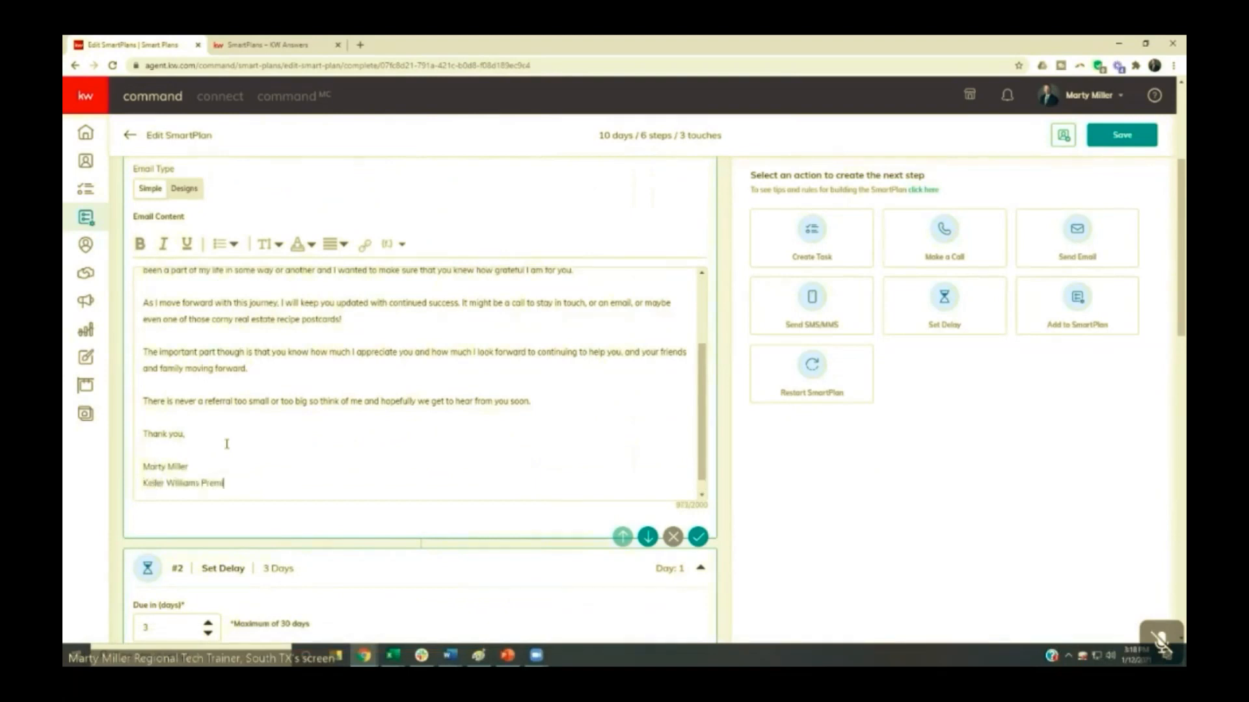
pyautogui.press('Return')
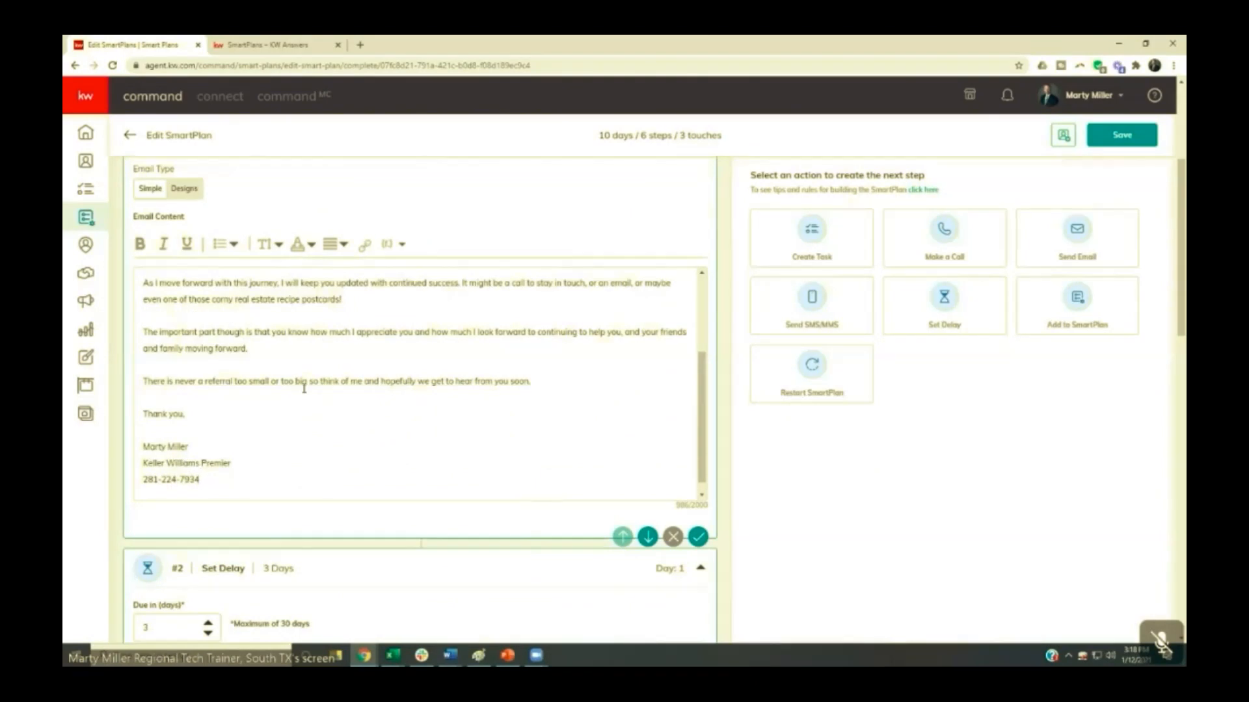
# - Review the plan's remaining steps, including the delays, the SMS text, the call task script and the linked Quarterly Call Plan
pyautogui.scroll(-1, 304, 417)
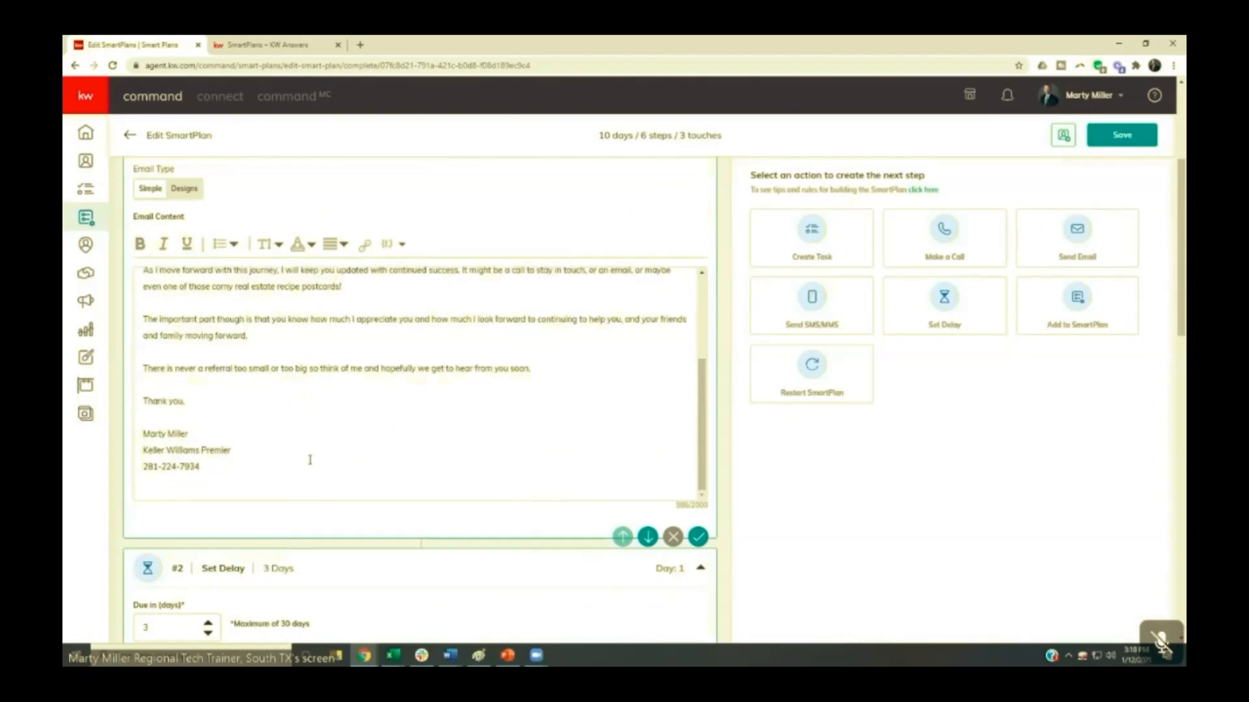
pyautogui.scroll(-1, 292, 499)
pyautogui.scroll(-2, 292, 498)
pyautogui.scroll(-5, 277, 306)
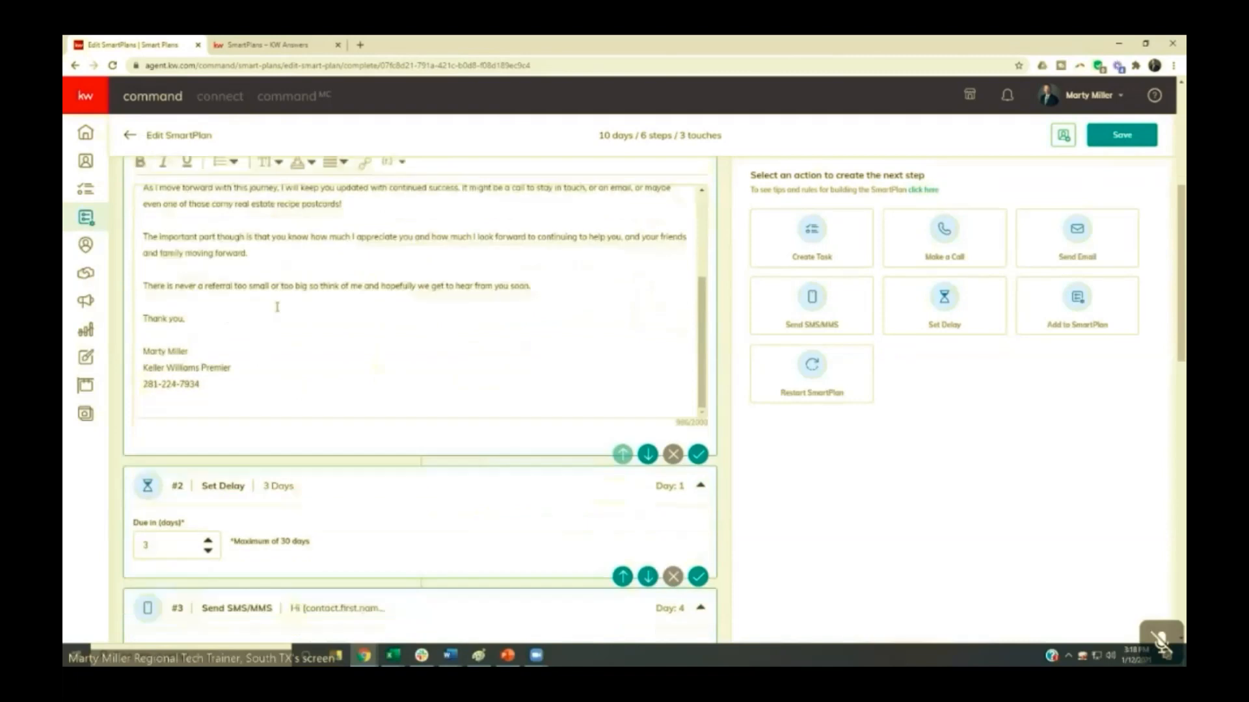
pyautogui.scroll(-4, 277, 306)
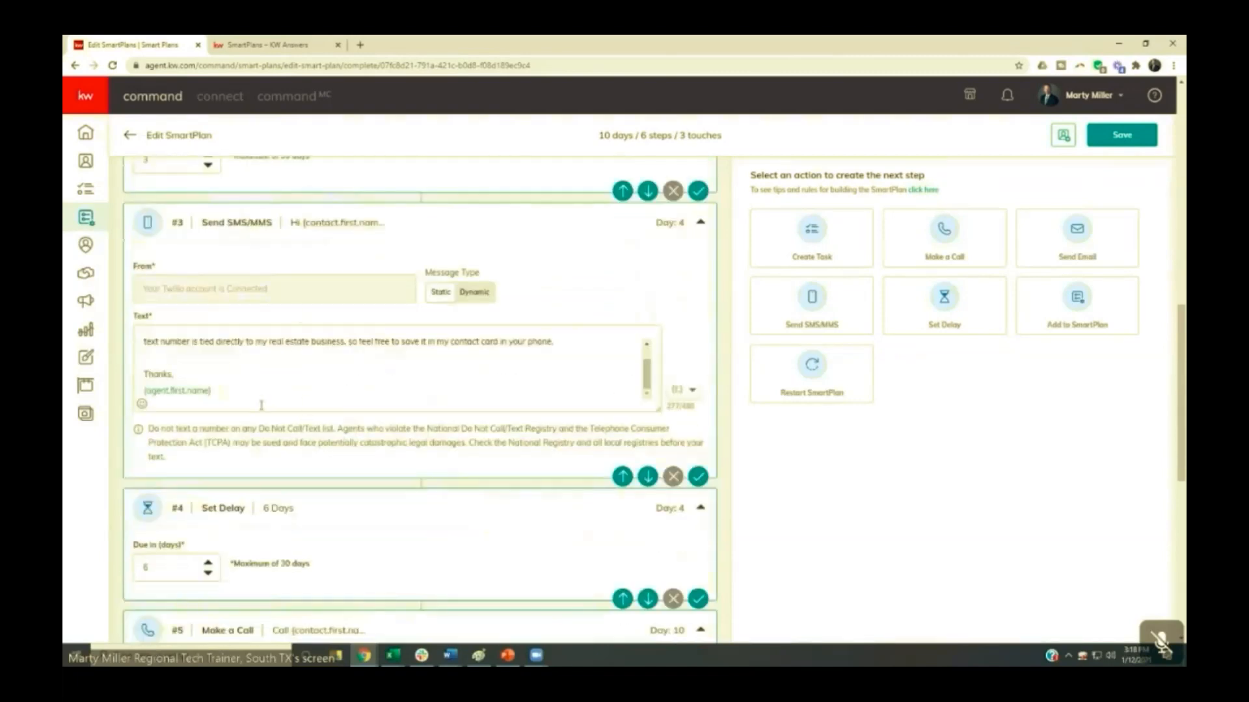
pyautogui.scroll(-4, 277, 362)
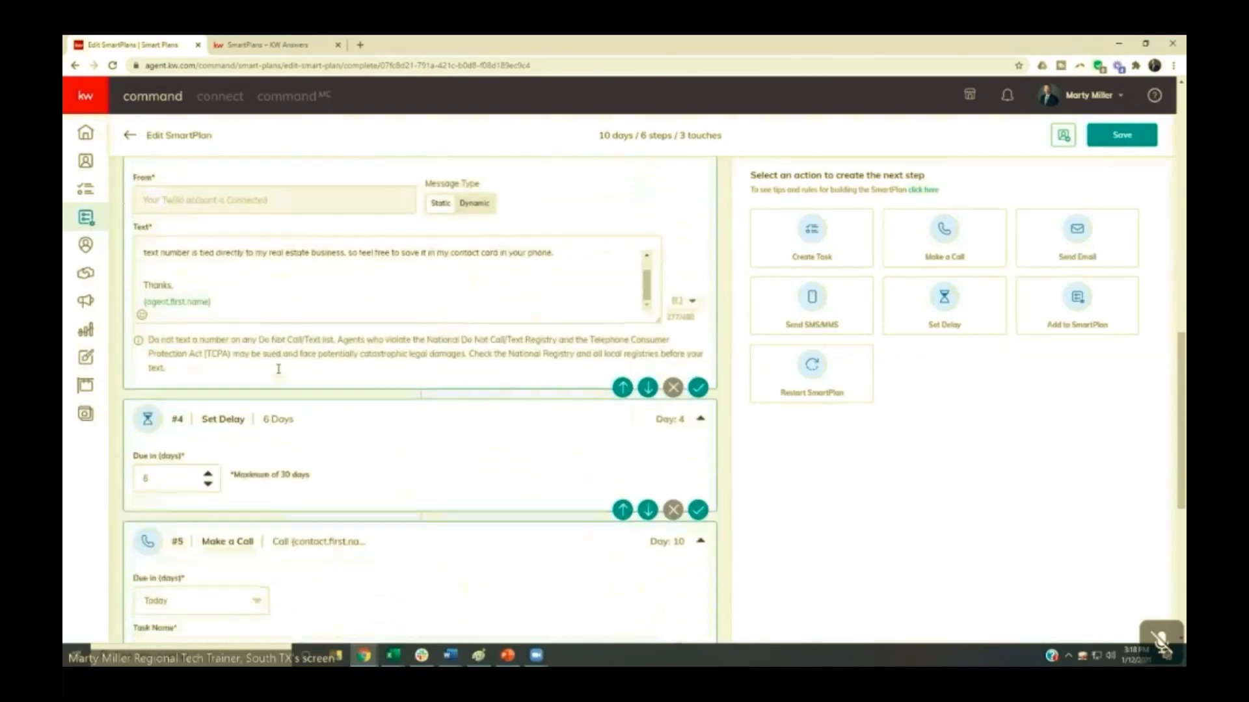
pyautogui.scroll(-4, 279, 373)
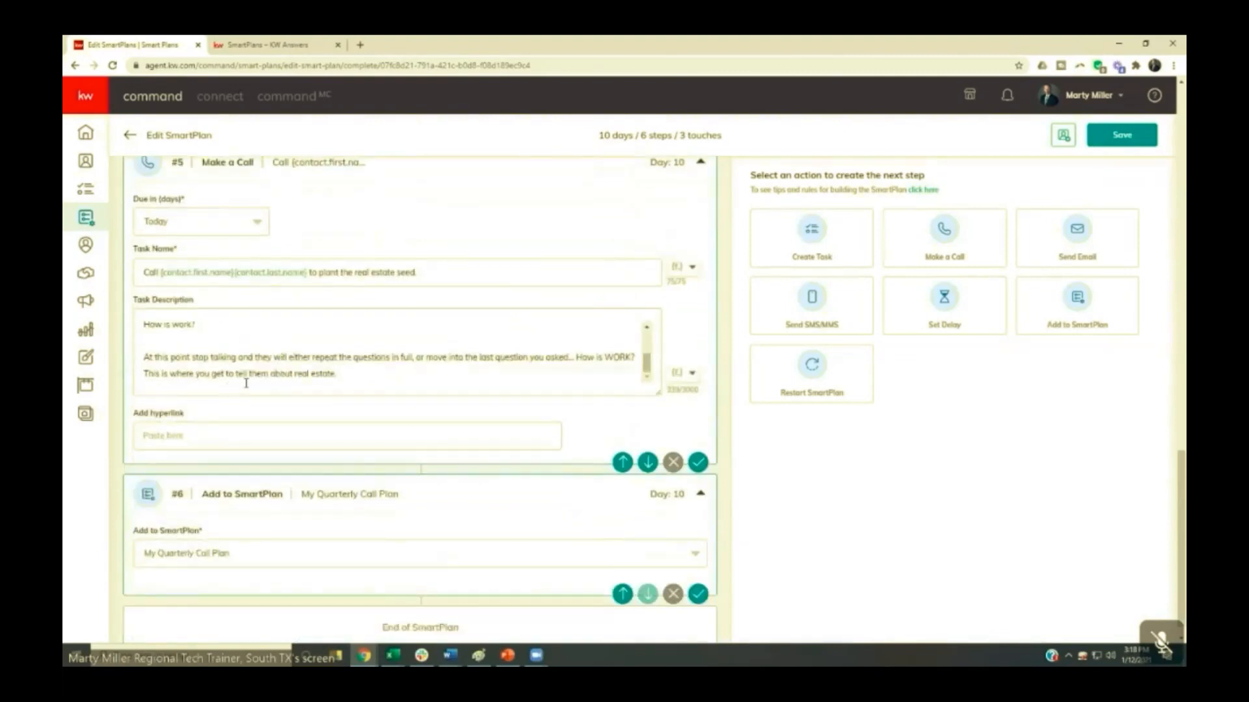
pyautogui.scroll(1, 245, 383)
pyautogui.scroll(2, 263, 398)
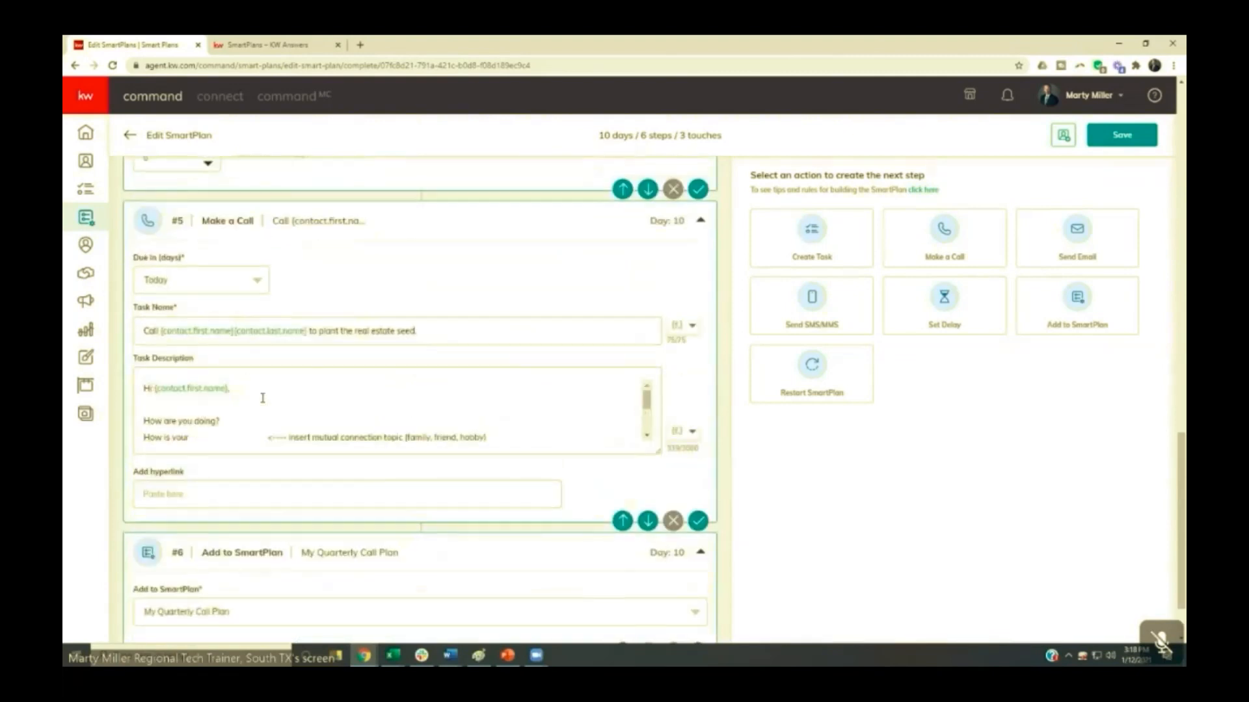
pyautogui.scroll(-2, 262, 398)
pyautogui.scroll(3, 263, 398)
# - Save the SmartPlan changes and return to the My SmartPlans list
pyautogui.click(1128, 137)
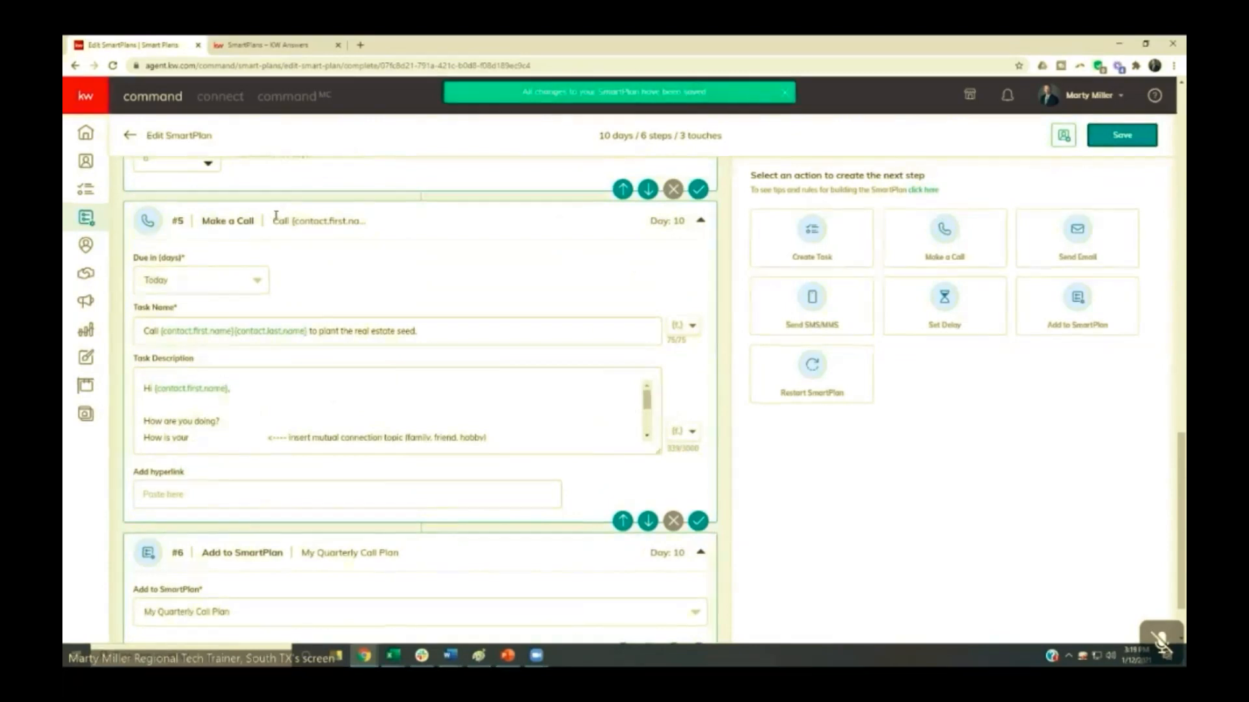
pyautogui.click(128, 137)
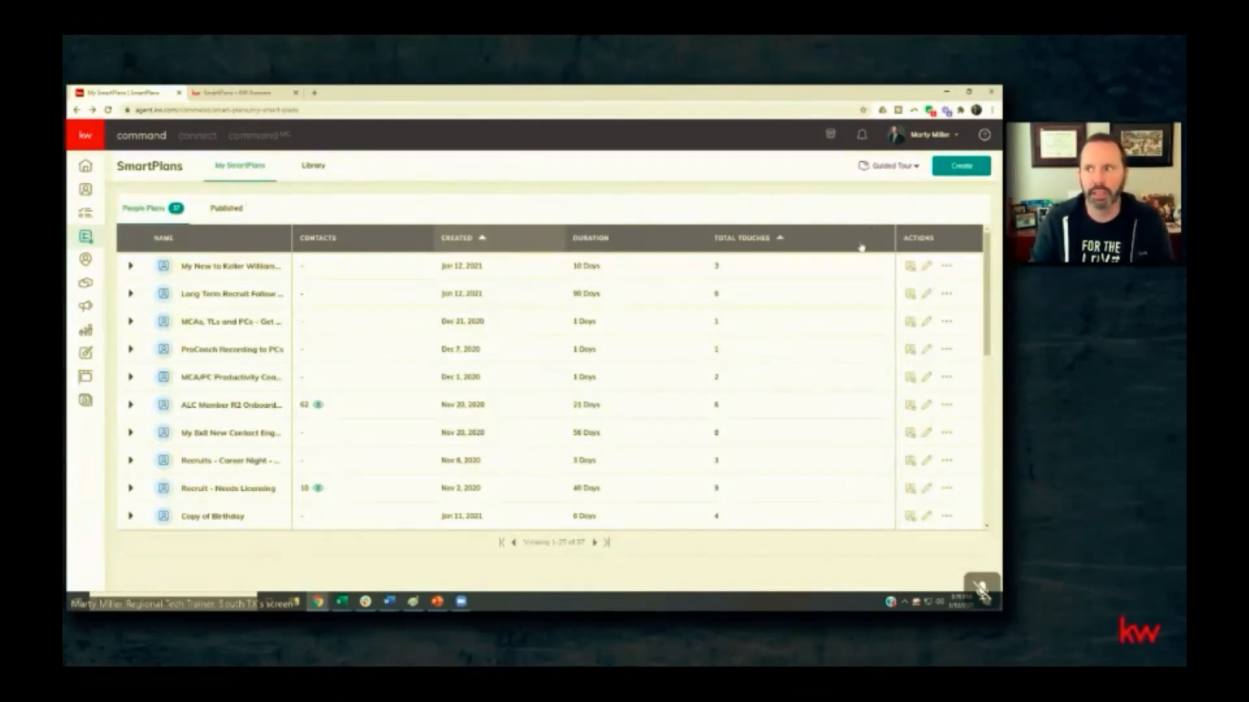
# - Switch to the Summit Property Group team account and browse the SmartPlans Library available to the team
pyautogui.click(924, 136)
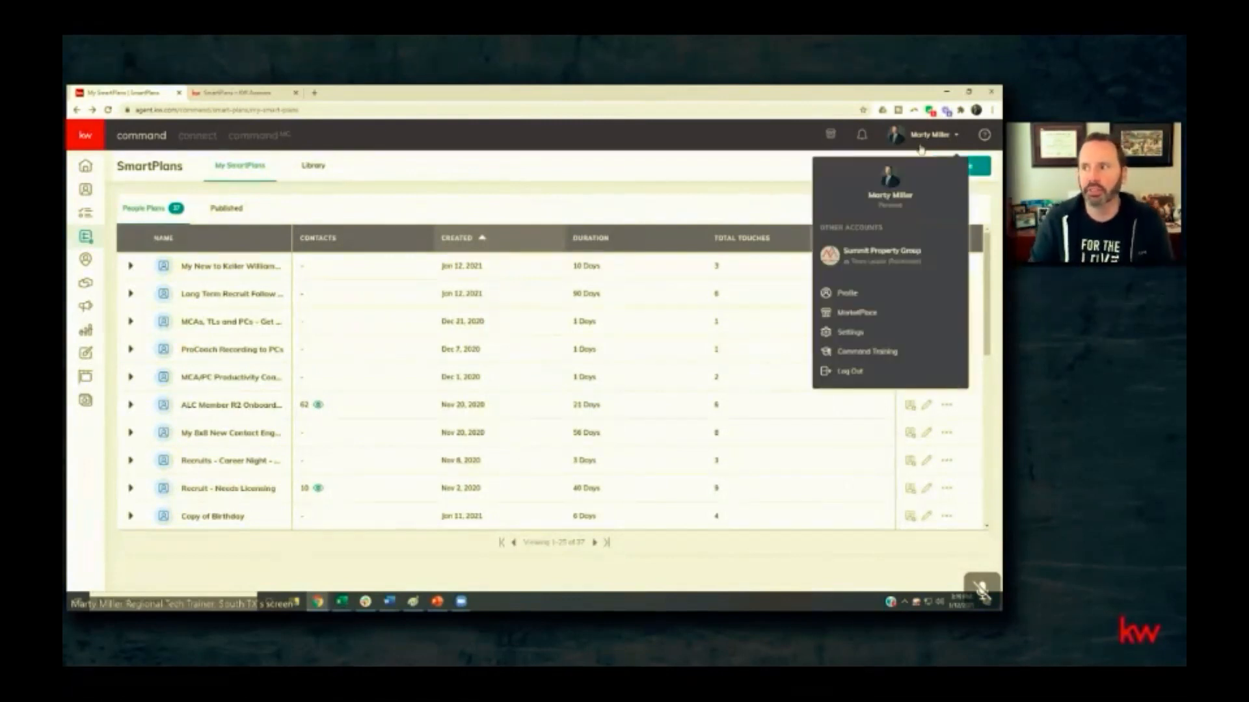
pyautogui.click(856, 259)
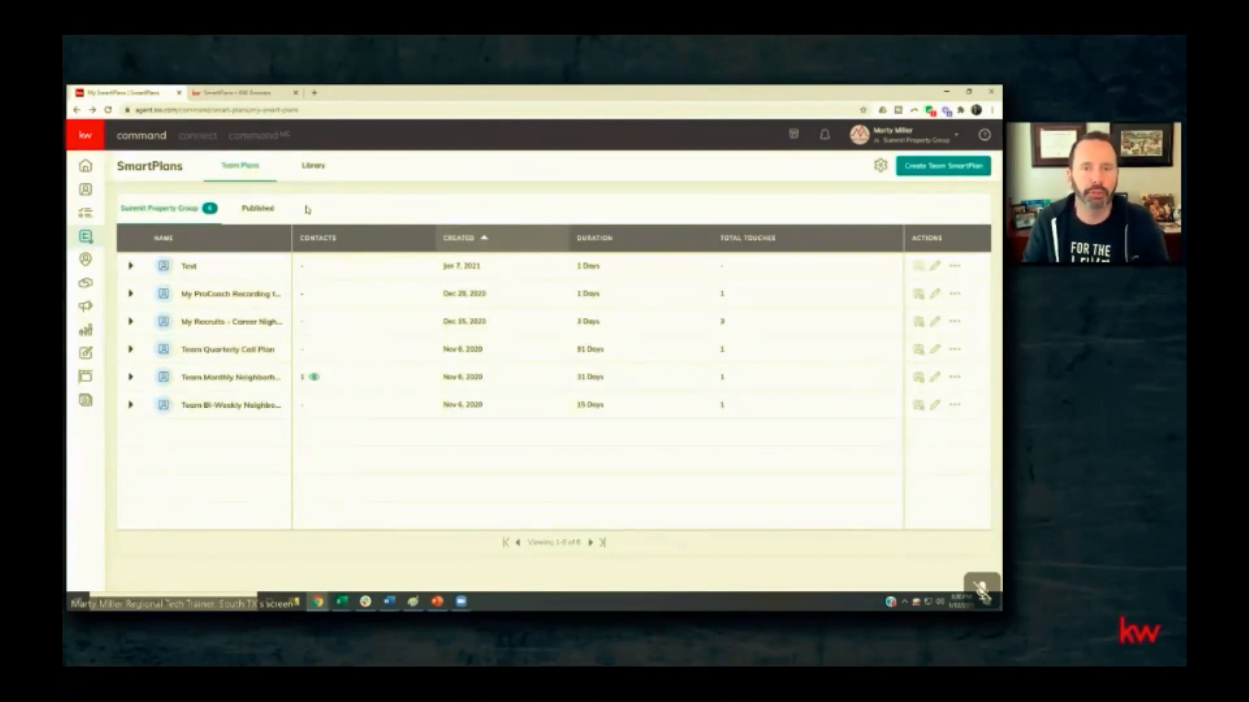
pyautogui.click(313, 168)
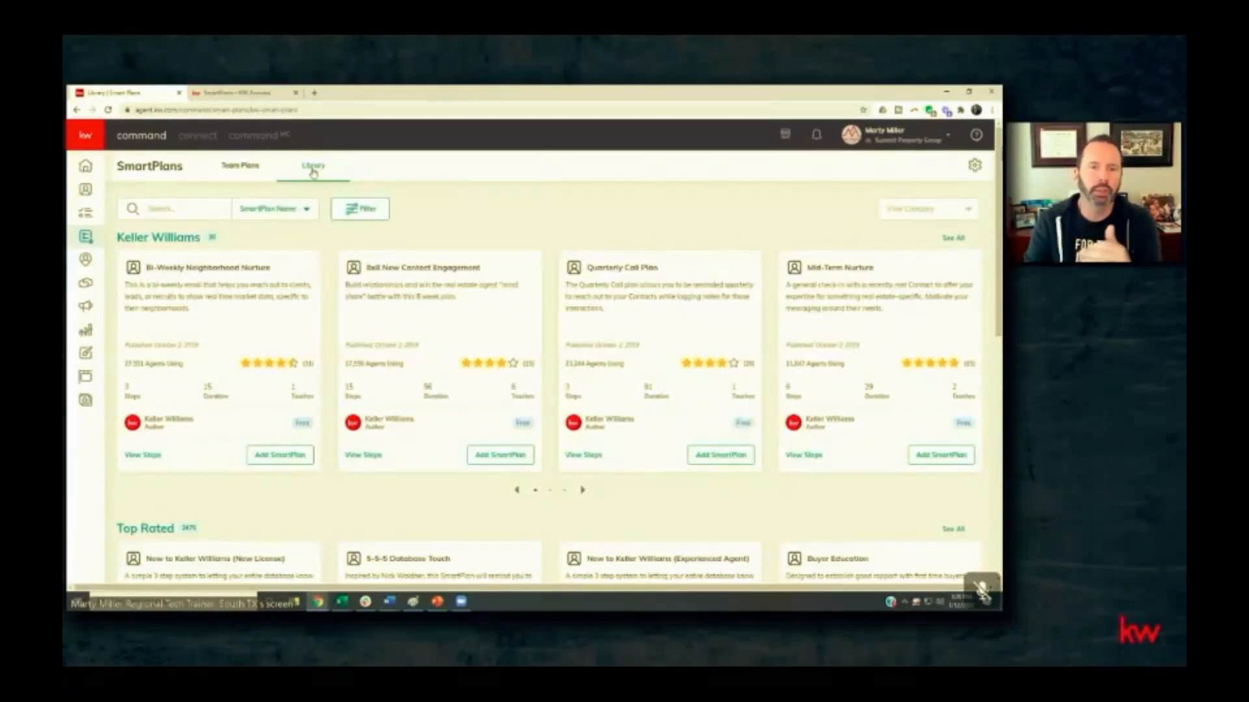
pyautogui.scroll(-5, 250, 408)
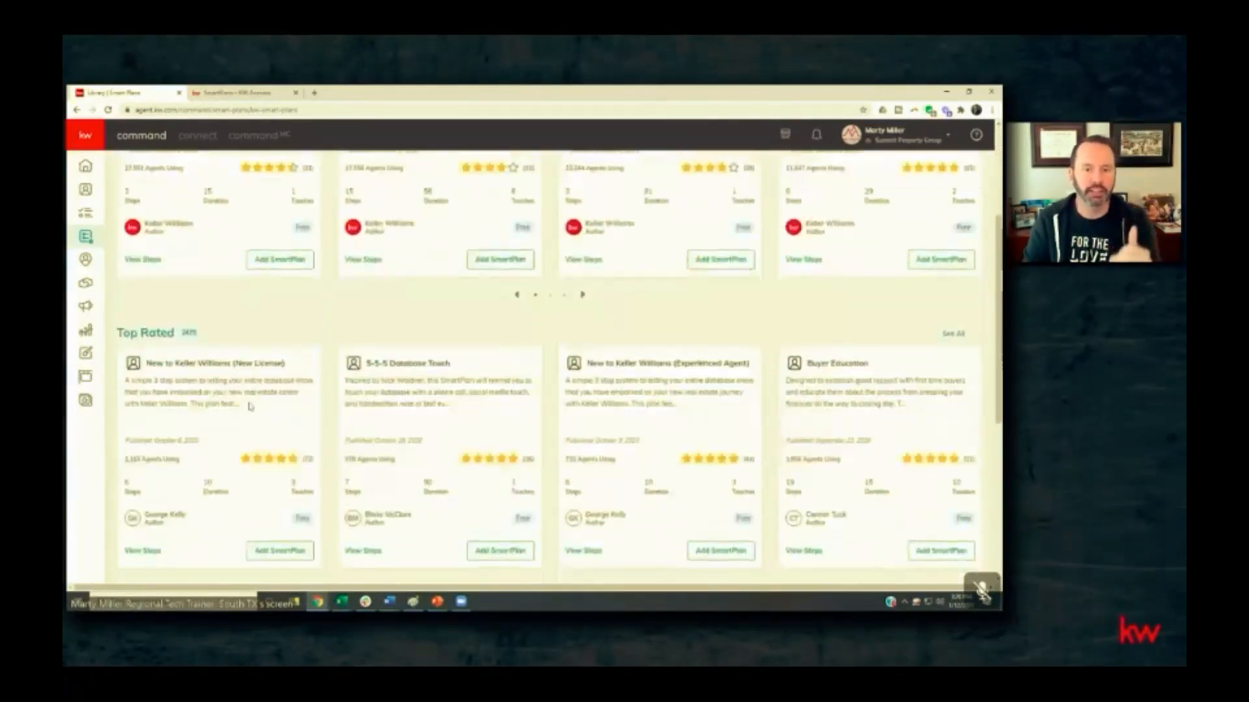
pyautogui.scroll(4, 250, 409)
pyautogui.scroll(1, 250, 408)
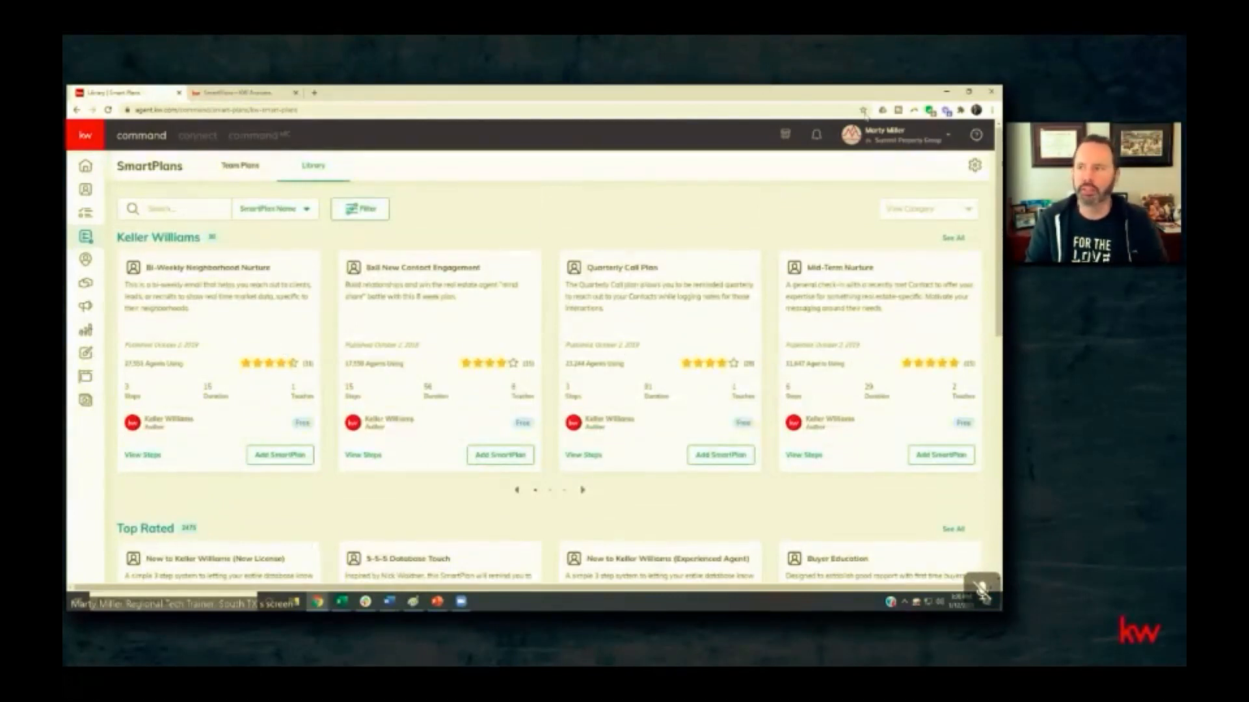
# - Switch back to the personal account and show its My SmartPlans list
pyautogui.click(888, 136)
pyautogui.click(853, 264)
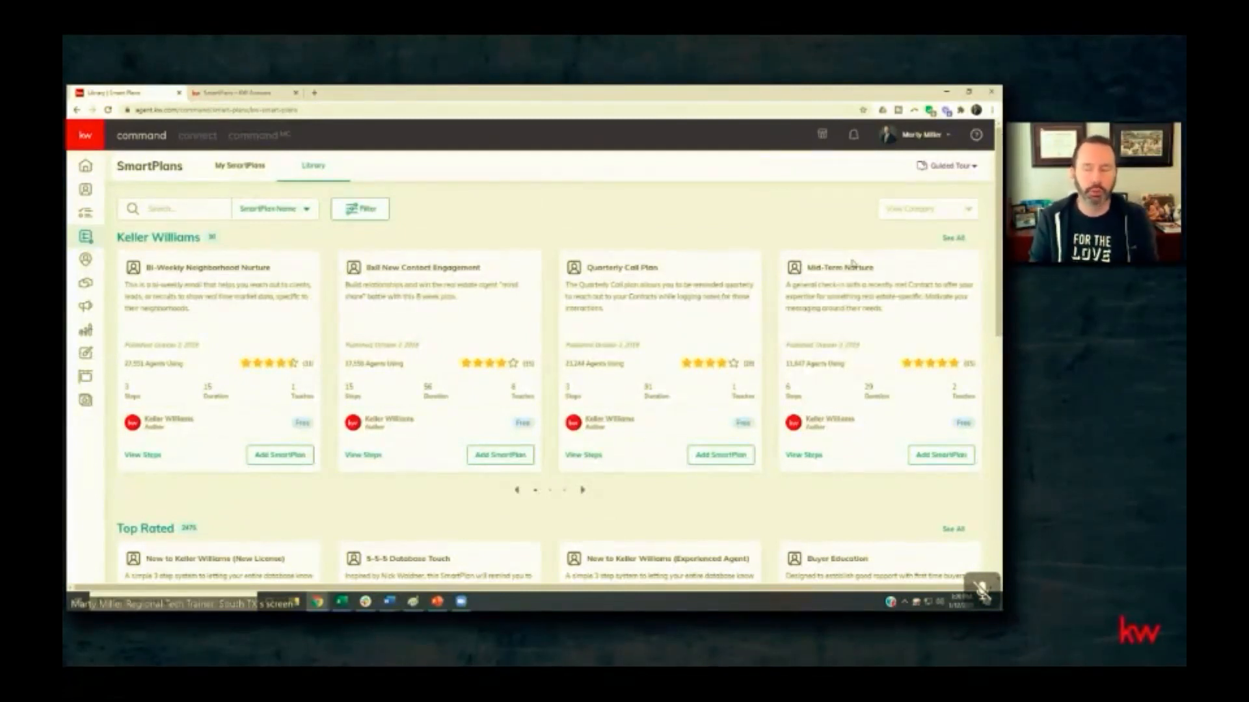
pyautogui.click(246, 171)
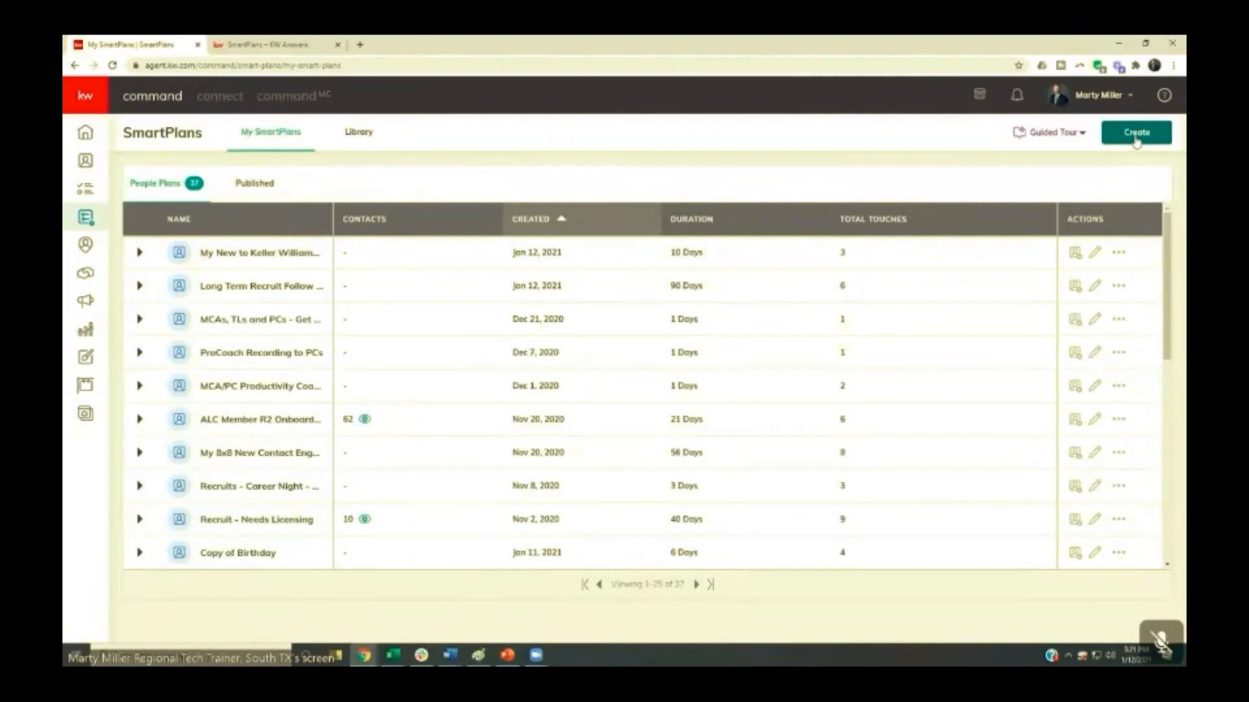
# - Start the Add SmartPlan from Library guided tour, view its first cards, and leave it by returning to My SmartPlans
pyautogui.click(1042, 134)
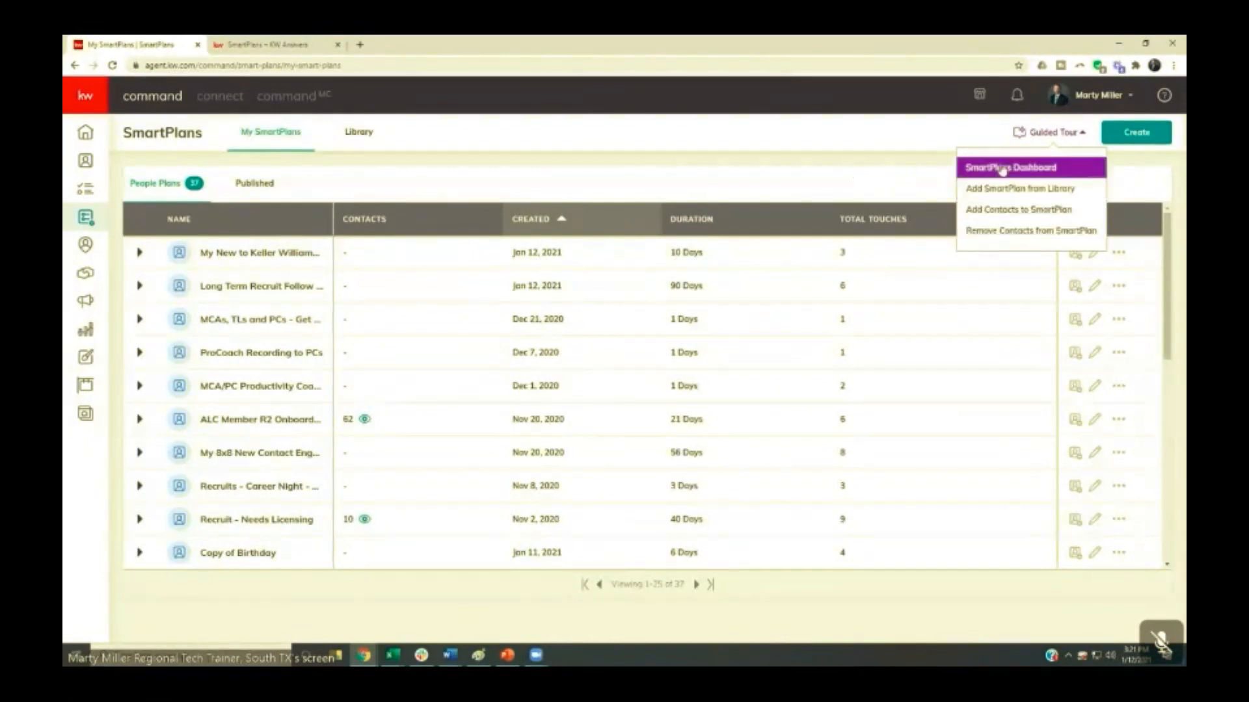
pyautogui.click(994, 188)
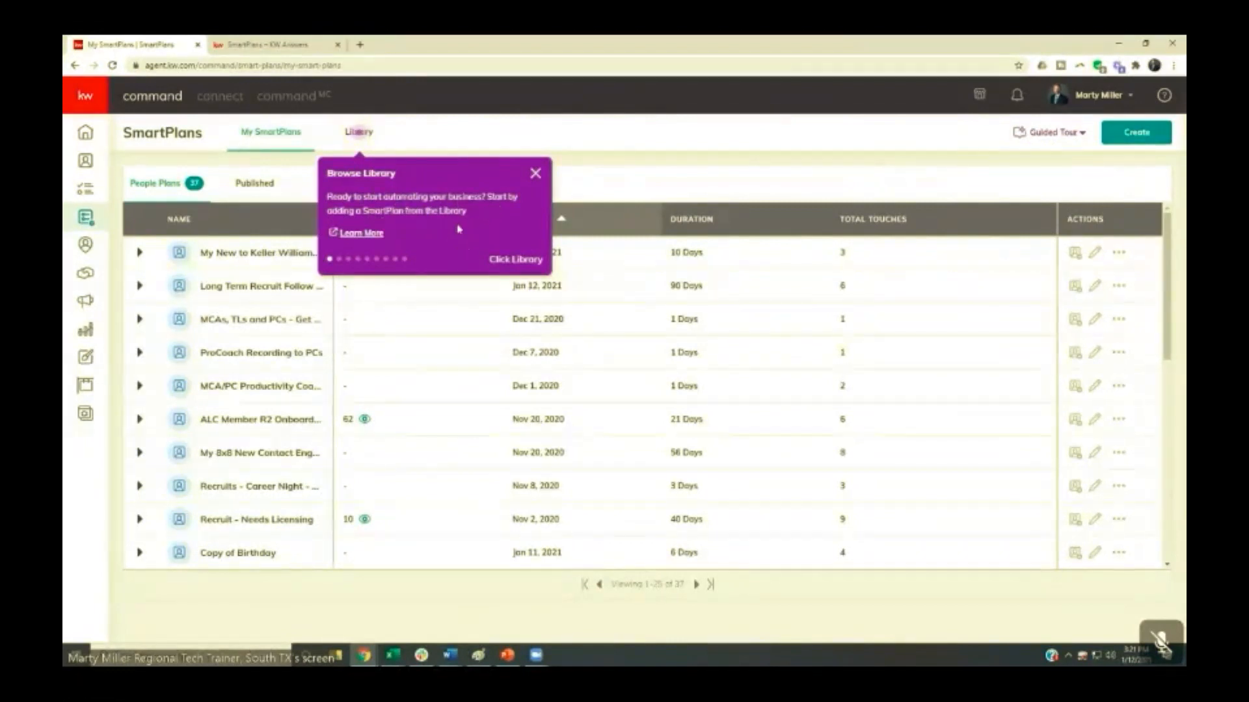
pyautogui.click(359, 134)
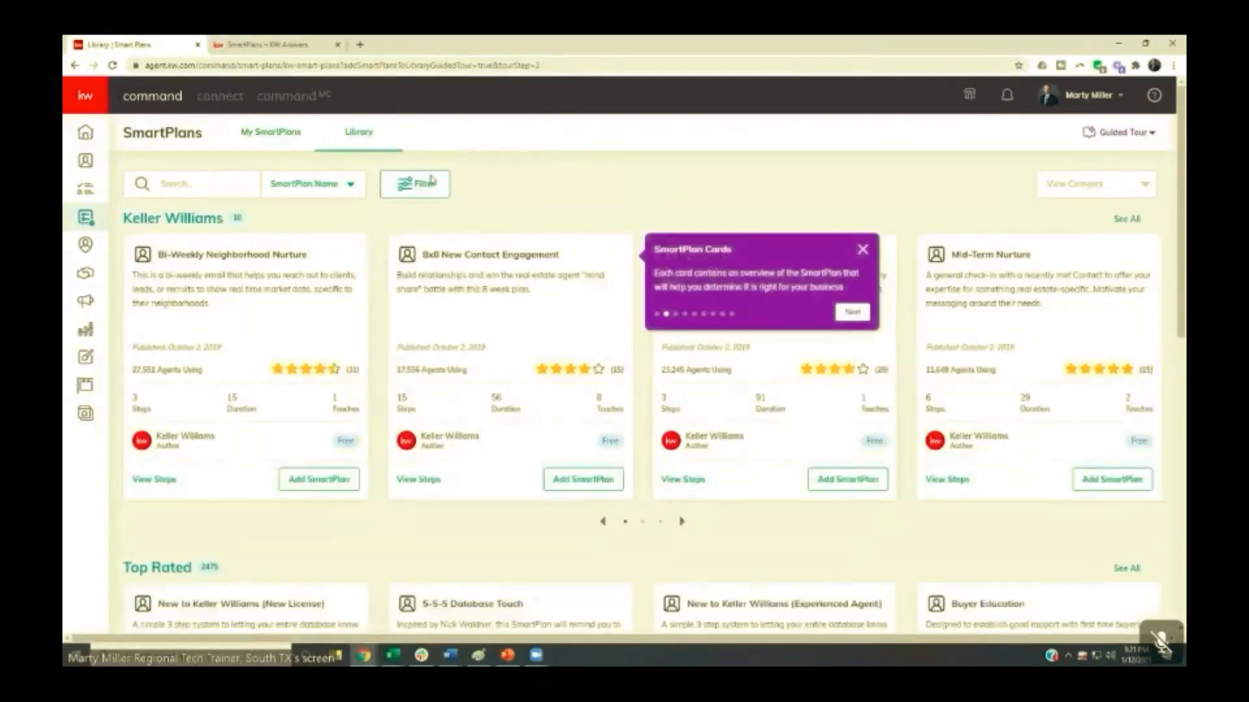
pyautogui.click(852, 312)
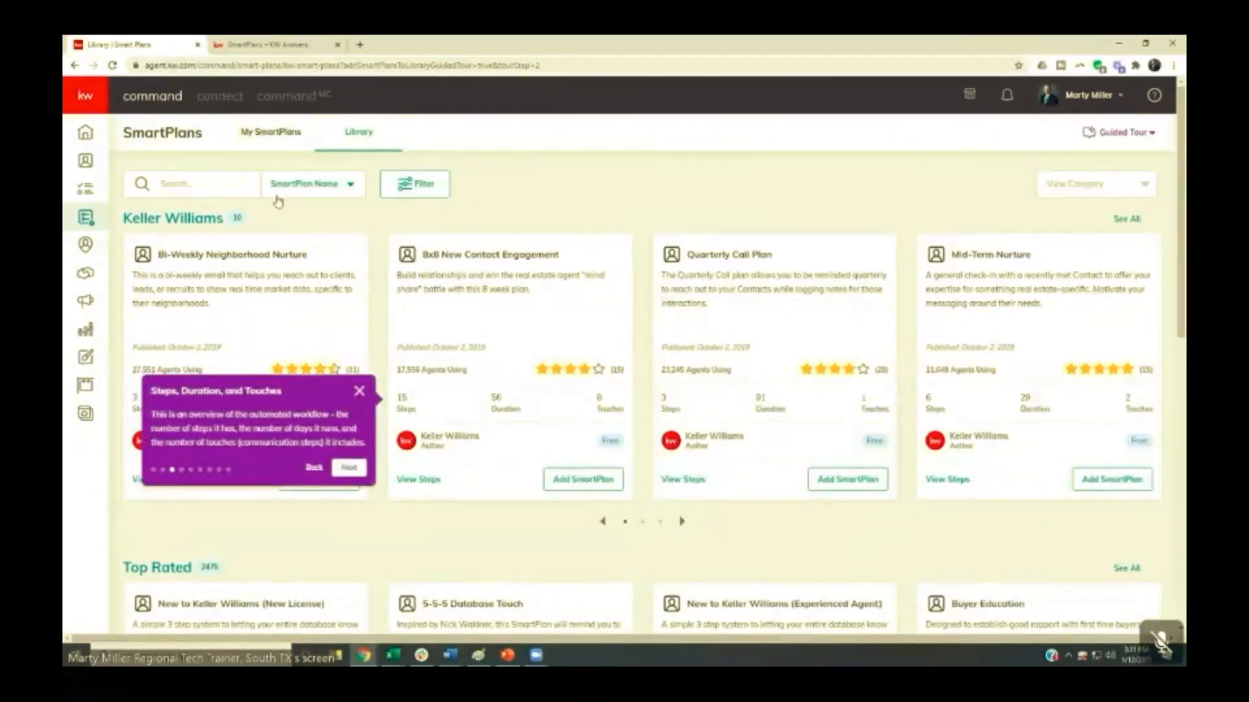
pyautogui.click(277, 136)
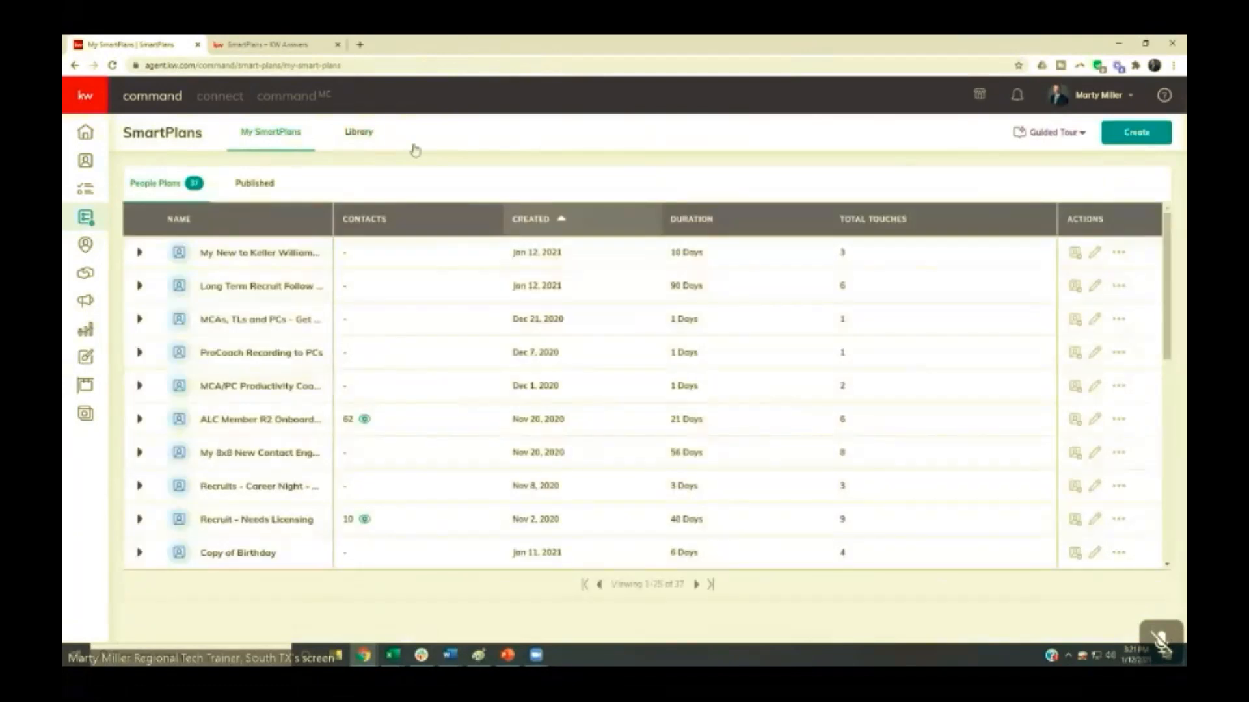
# - Create a new SmartPlan named "KW ConnectLive Test"
pyautogui.click(1150, 138)
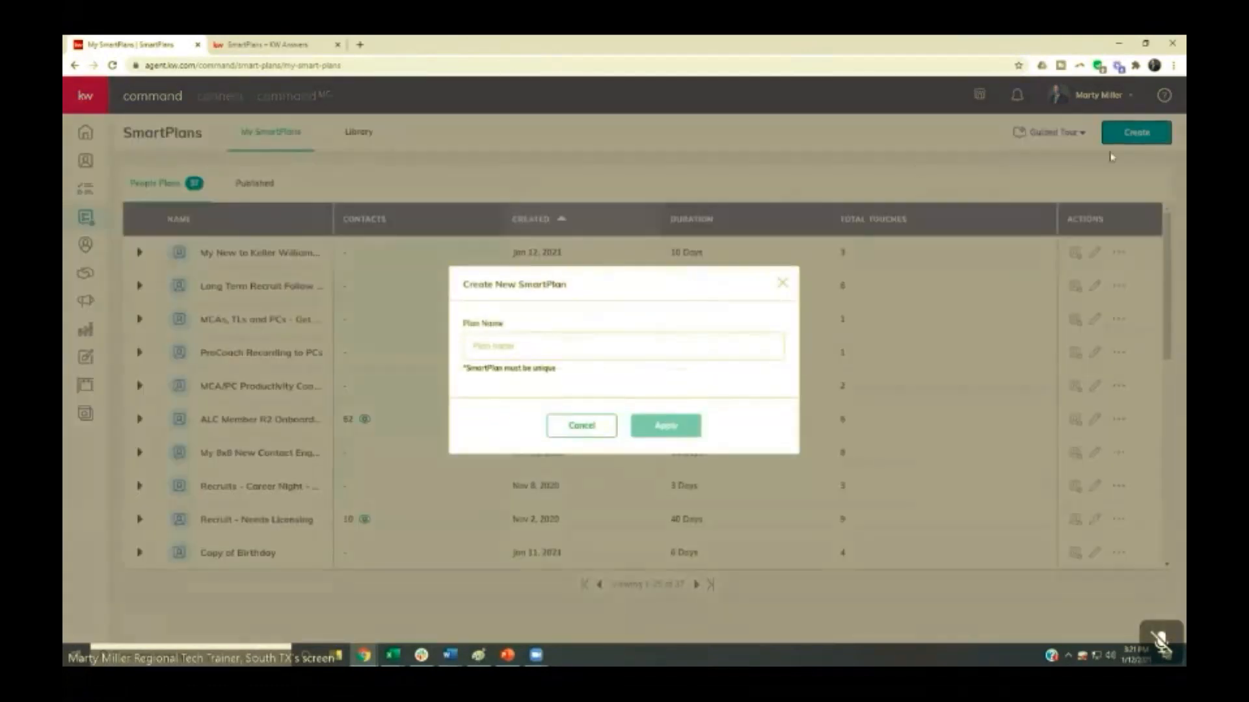
pyautogui.click(562, 343)
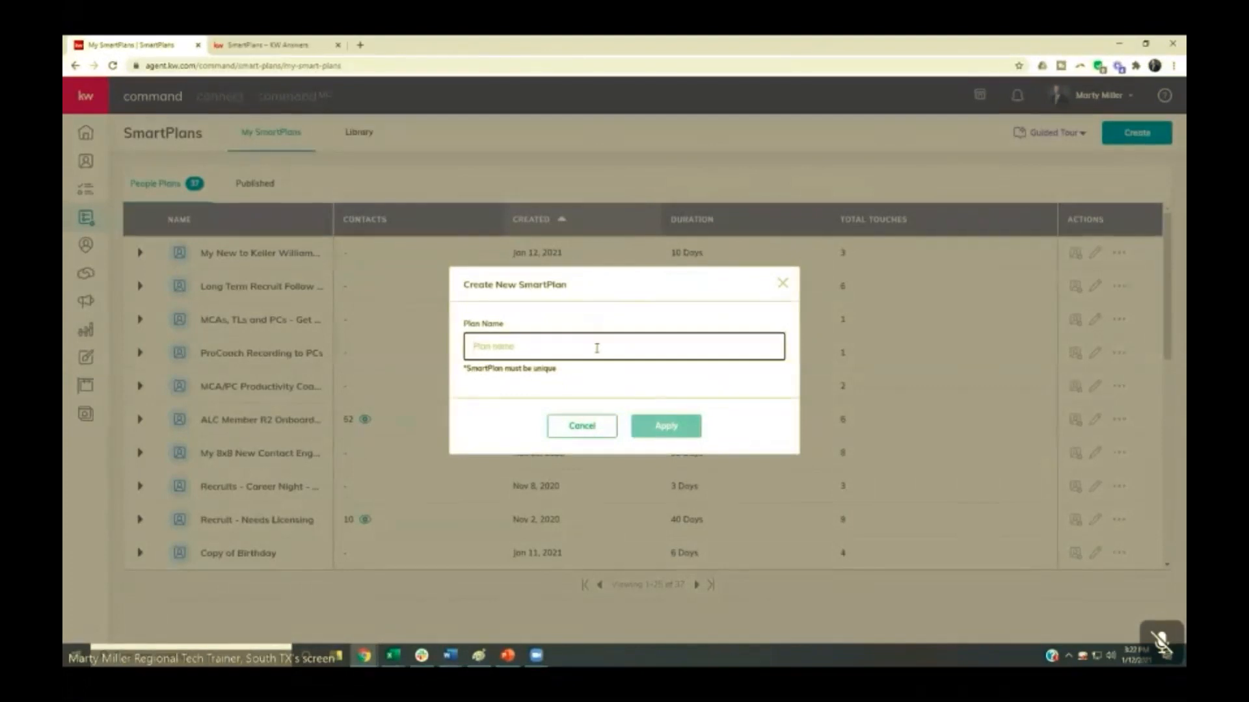
pyautogui.write('KW ConnectLive Test')
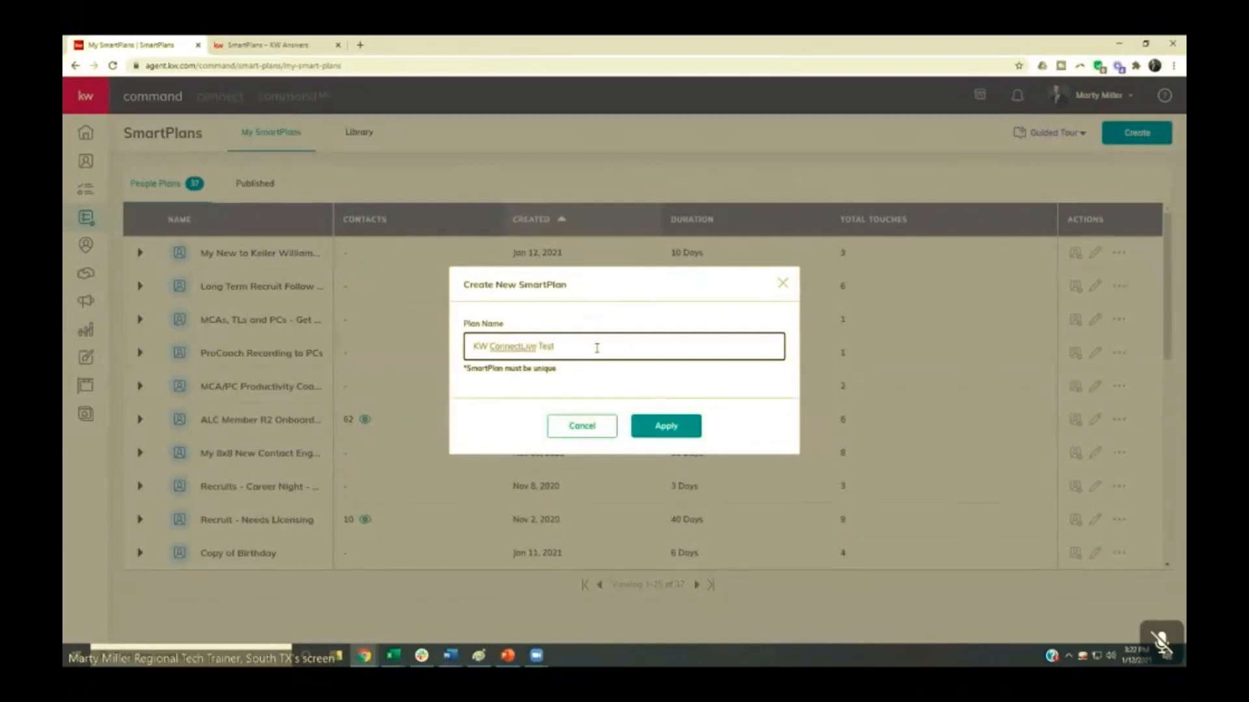
pyautogui.click(637, 427)
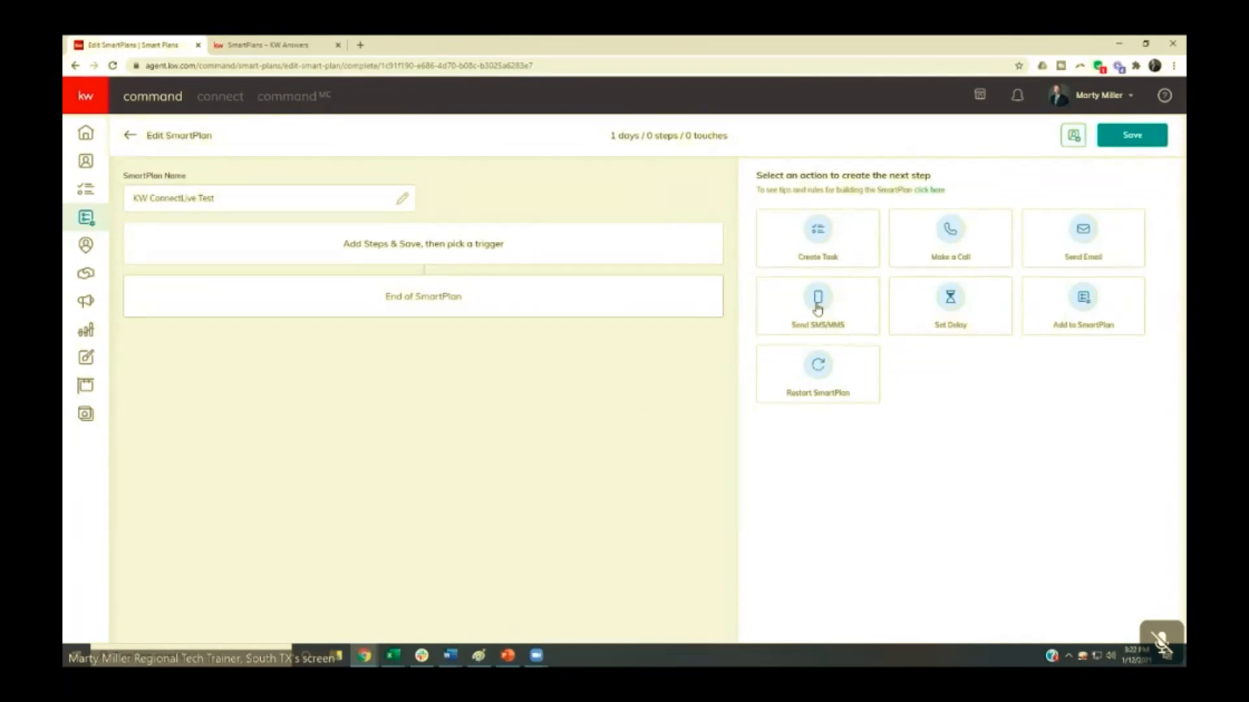
# - Add a Send Email step with the subject "Subject Goes Here" and the body "Body of Email Goes Here"
pyautogui.click(1055, 244)
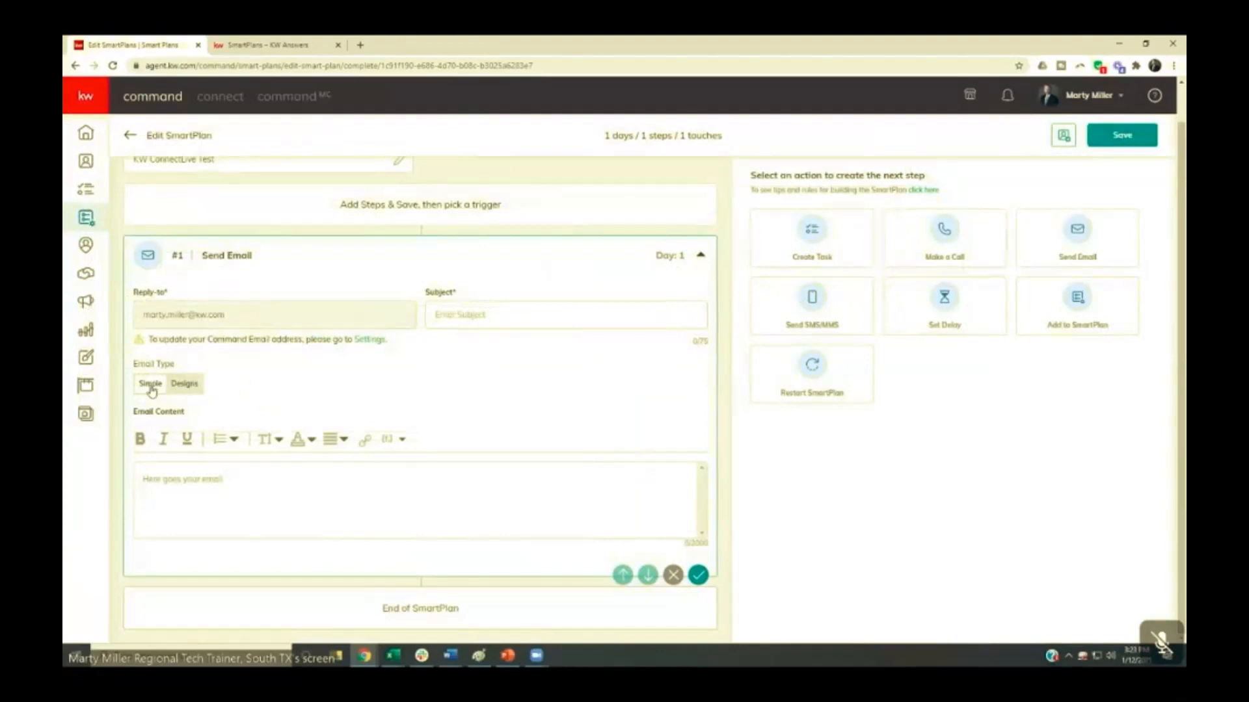
pyautogui.click(451, 316)
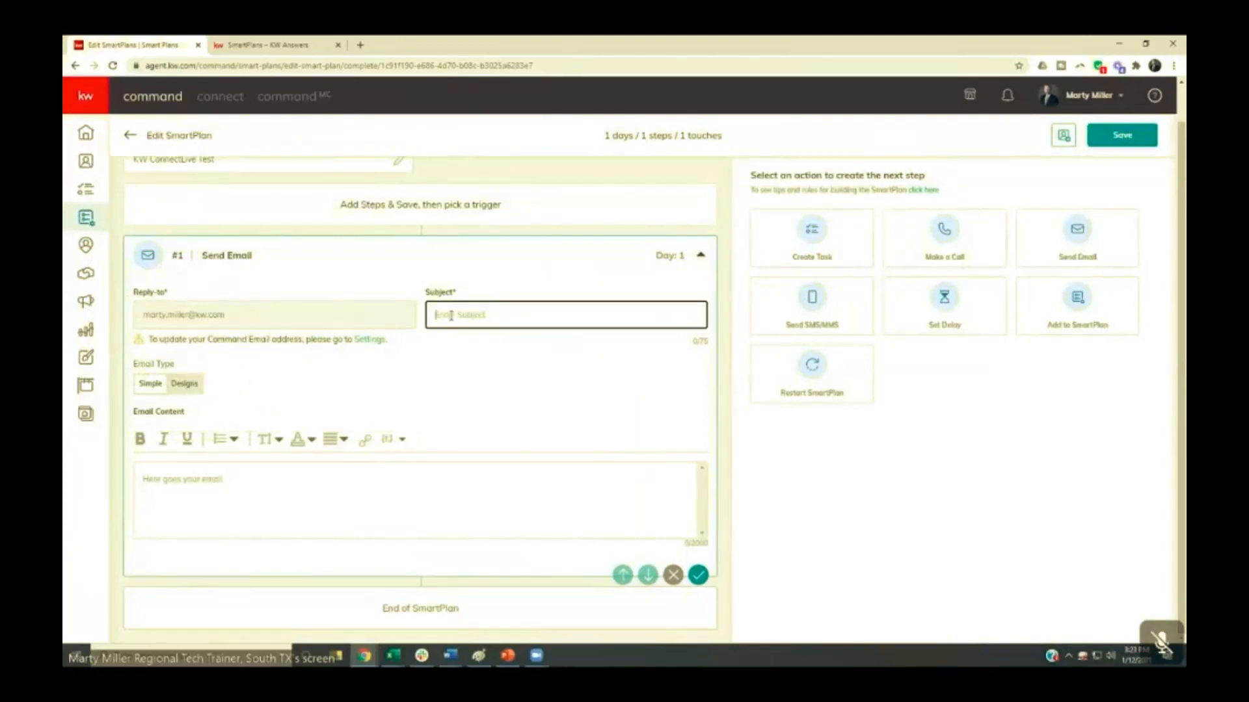
pyautogui.write('Subject Goes Here')
pyautogui.click(199, 478)
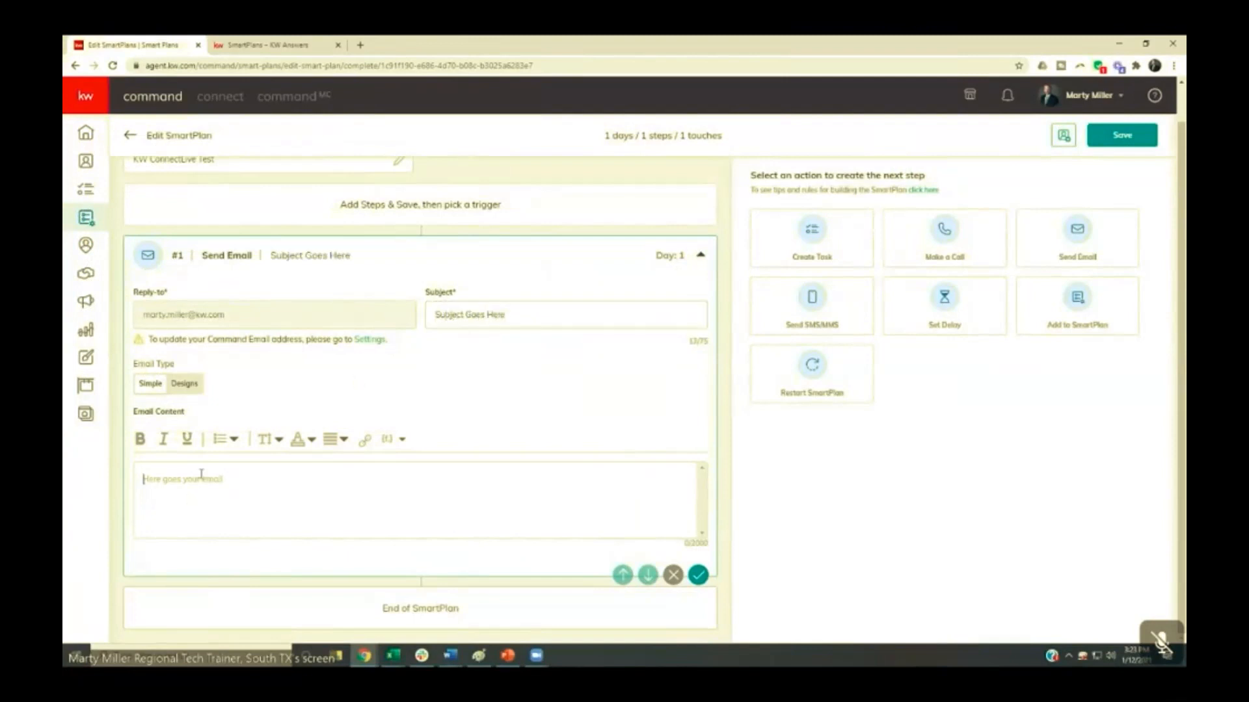
pyautogui.write('Body of Email Goes Here')
# - Examine the email editor's link, alignment, list, text color and font size options without applying any
pyautogui.click(366, 443)
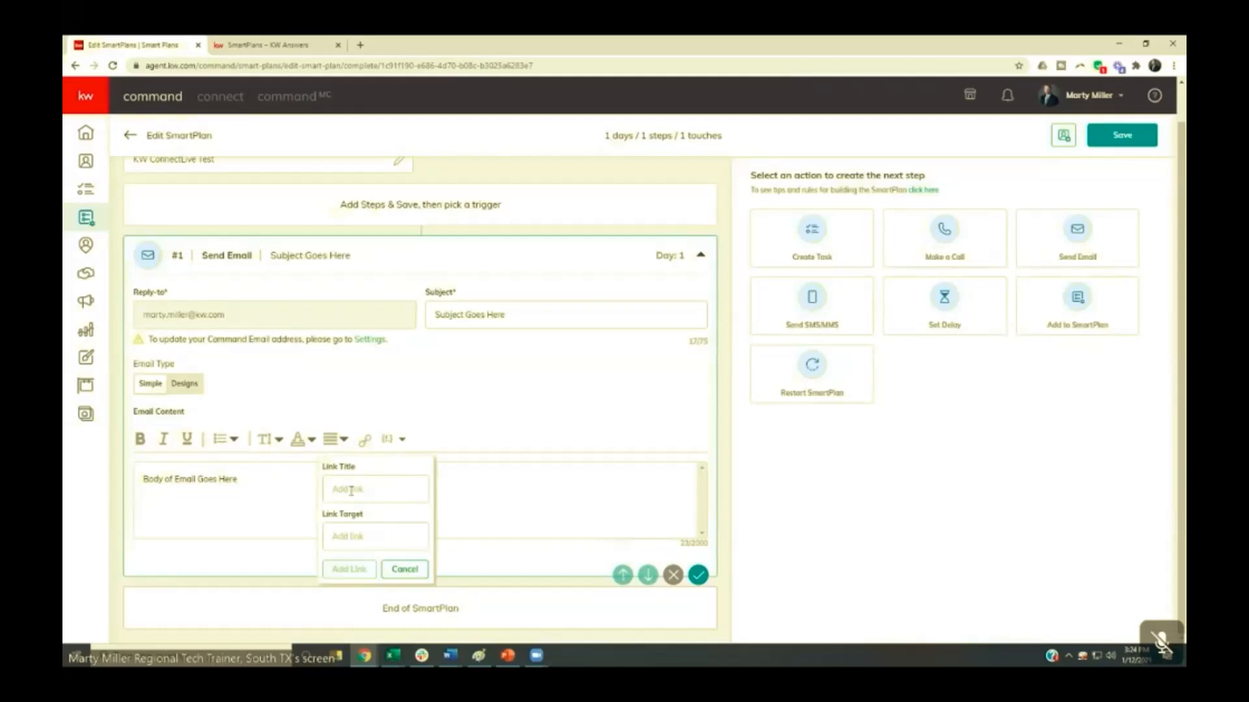
pyautogui.click(294, 512)
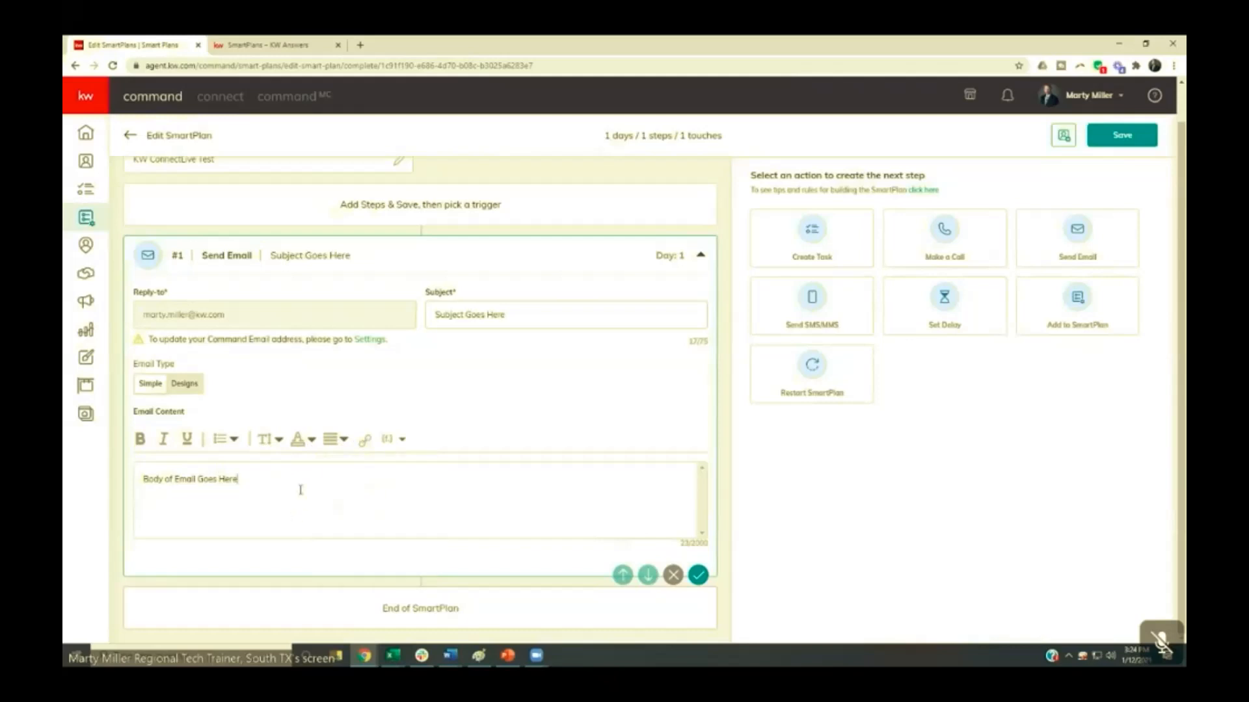
pyautogui.click(333, 440)
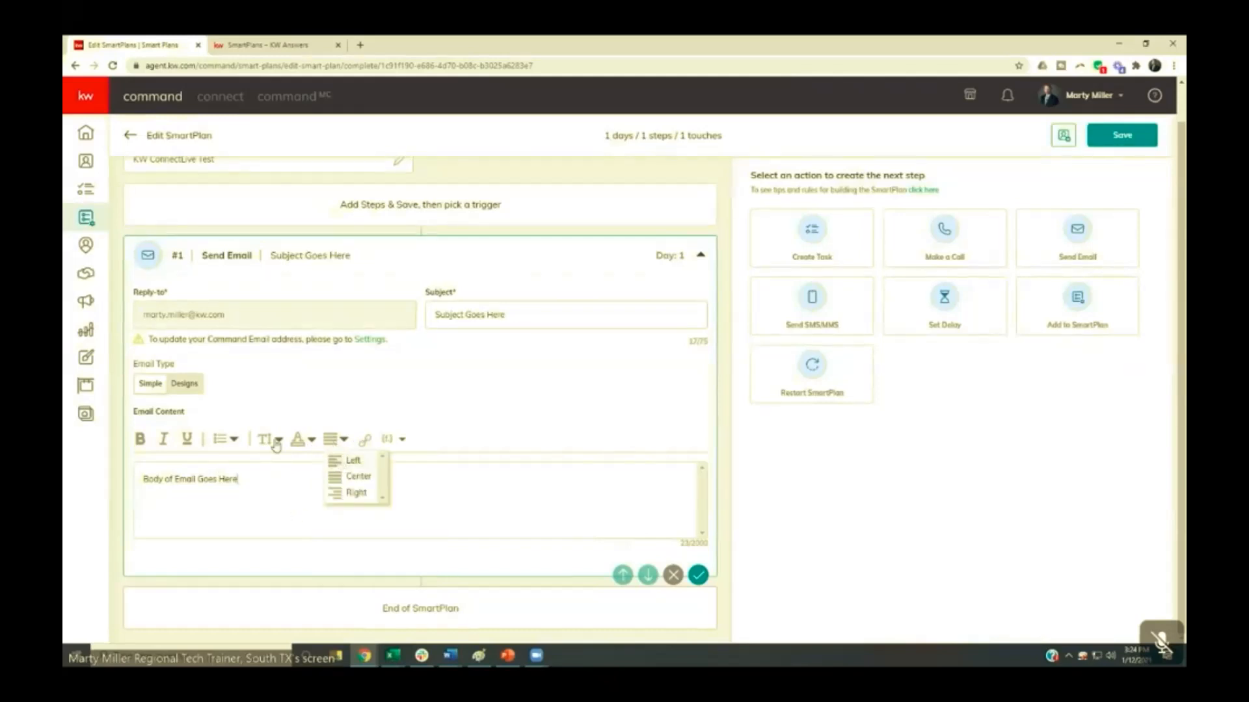
pyautogui.click(226, 439)
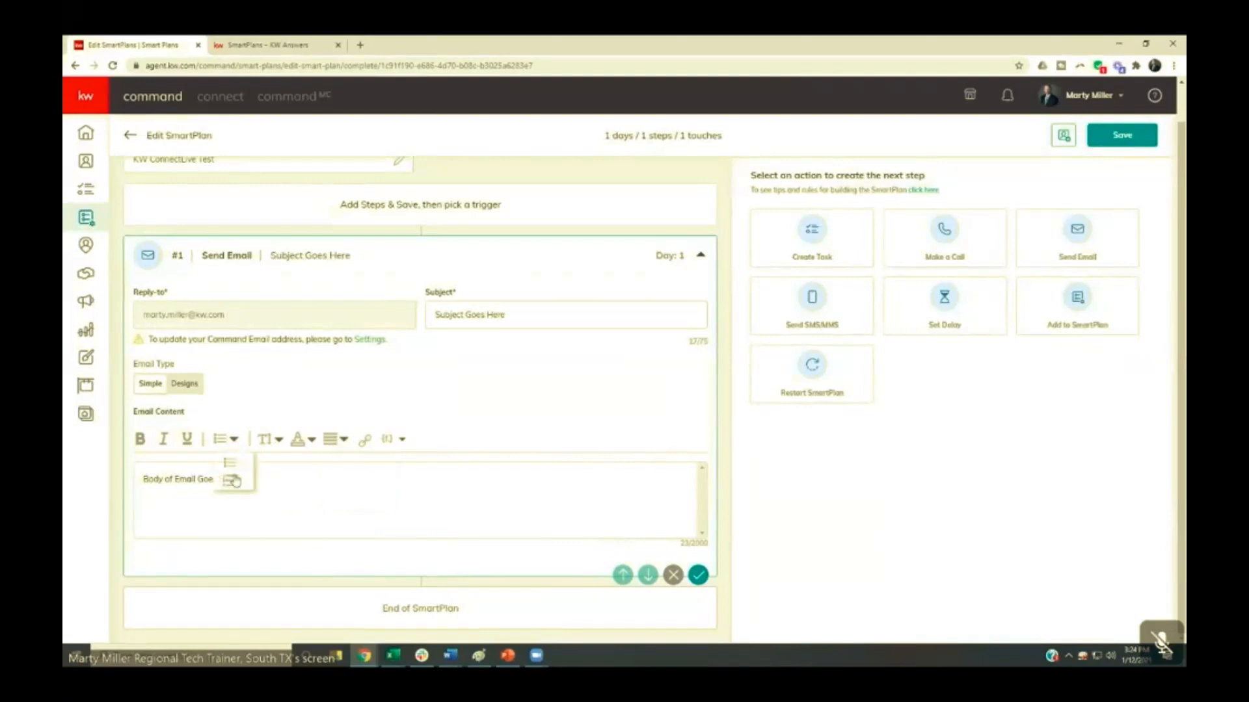
pyautogui.click(335, 440)
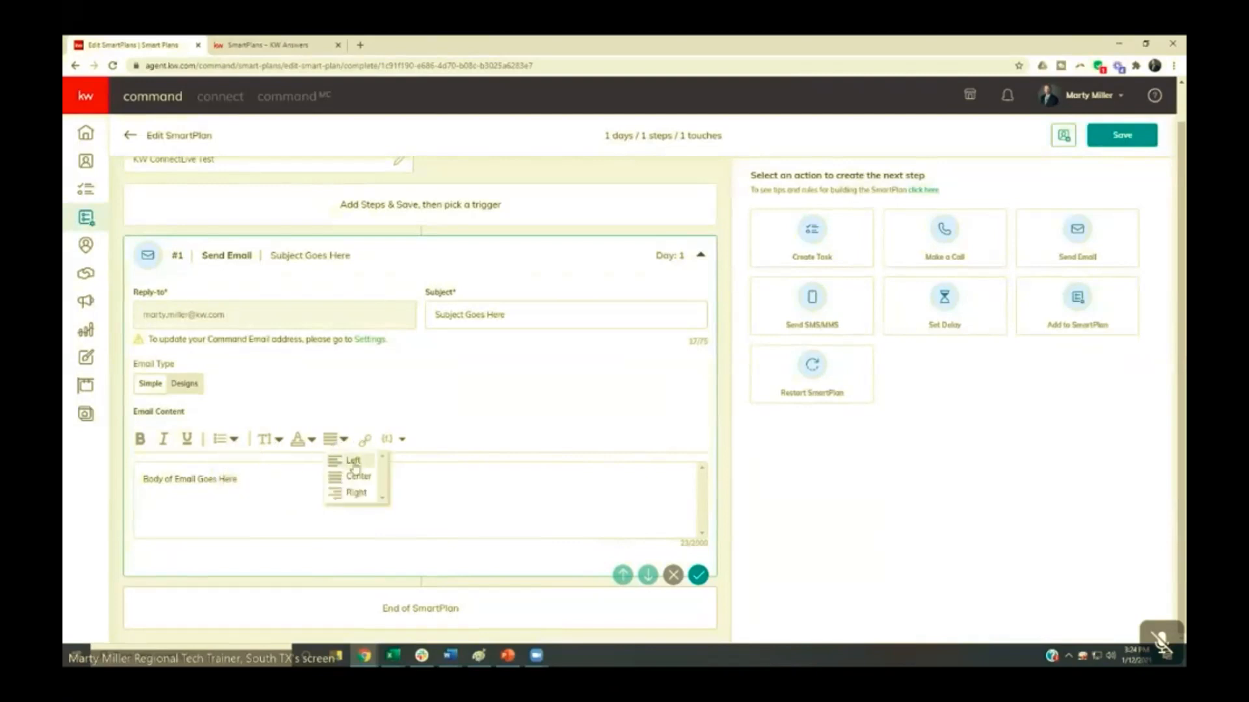
pyautogui.click(301, 445)
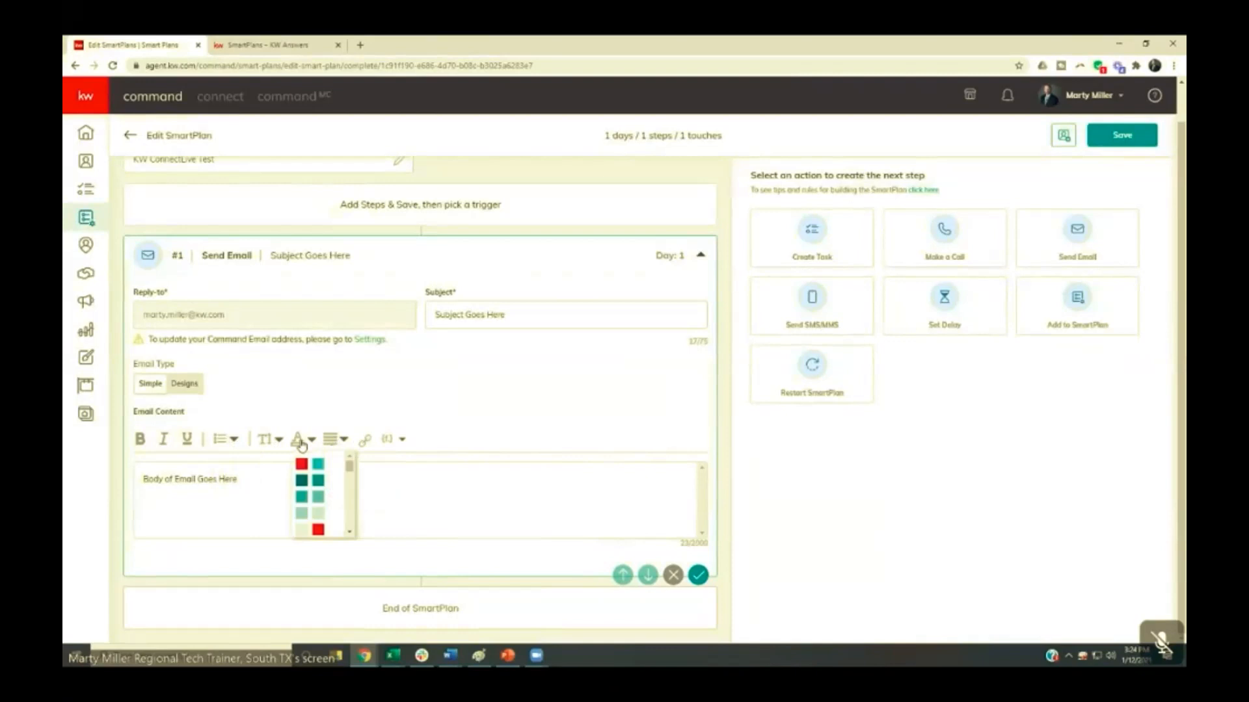
pyautogui.click(267, 441)
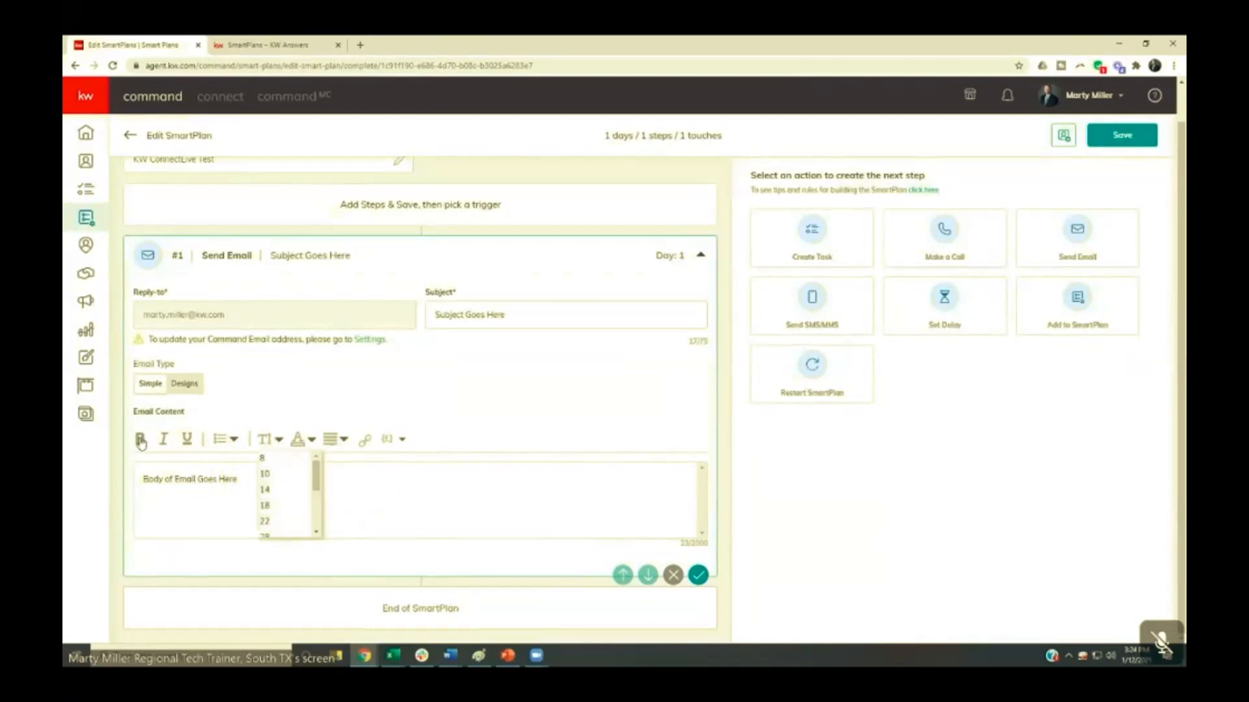
pyautogui.click(220, 478)
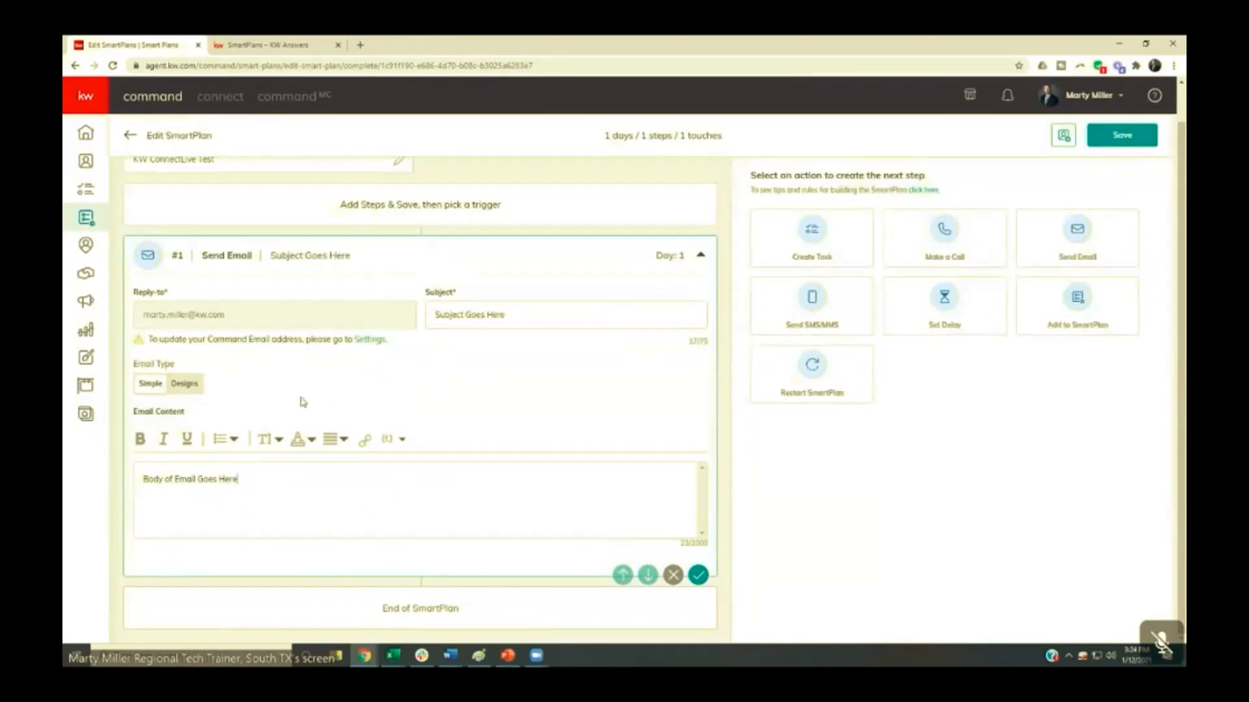
# - Set the email type to Designs and browse the KWRI Templates and My Design Templates in the Template Library
pyautogui.click(185, 386)
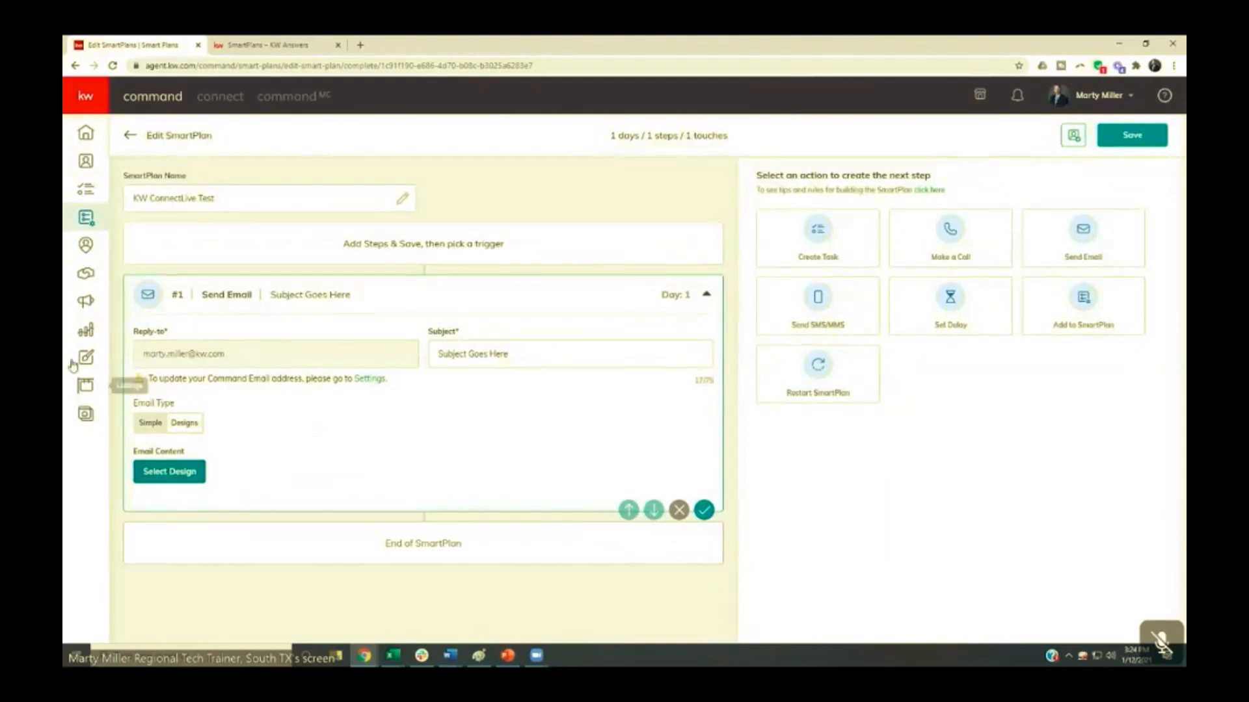
pyautogui.click(162, 475)
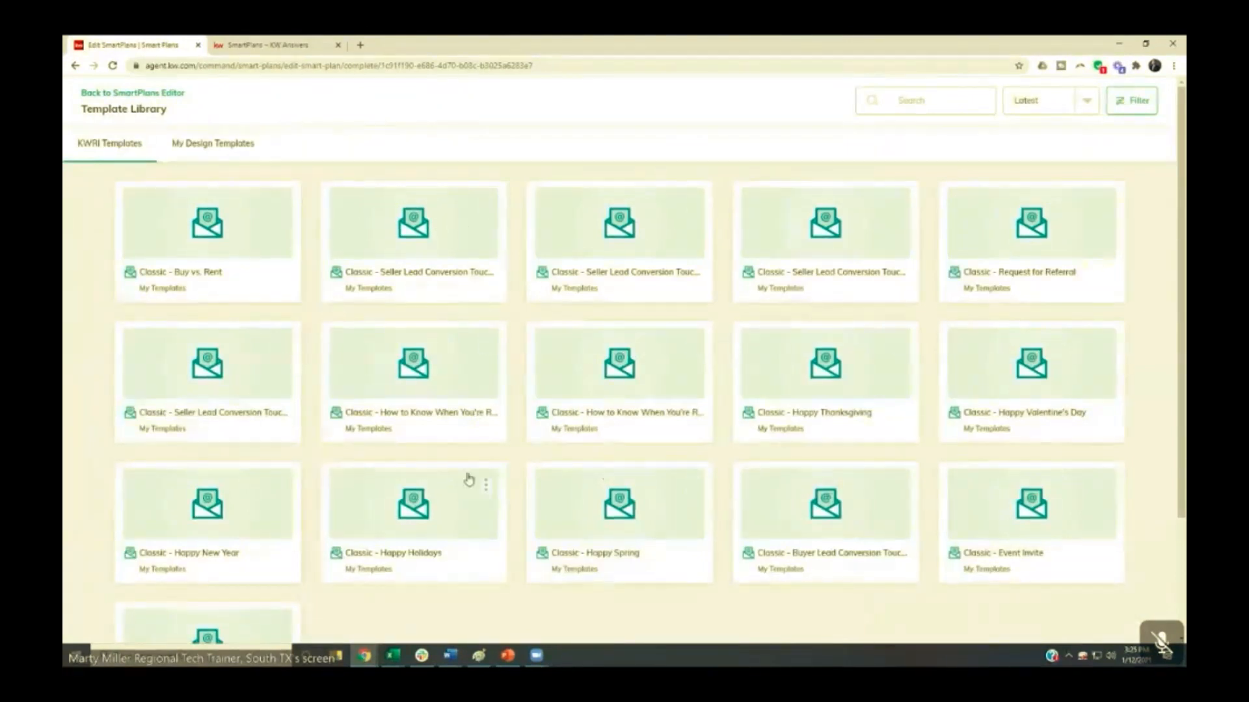
pyautogui.scroll(-2, 273, 481)
pyautogui.scroll(2, 258, 486)
pyautogui.click(220, 146)
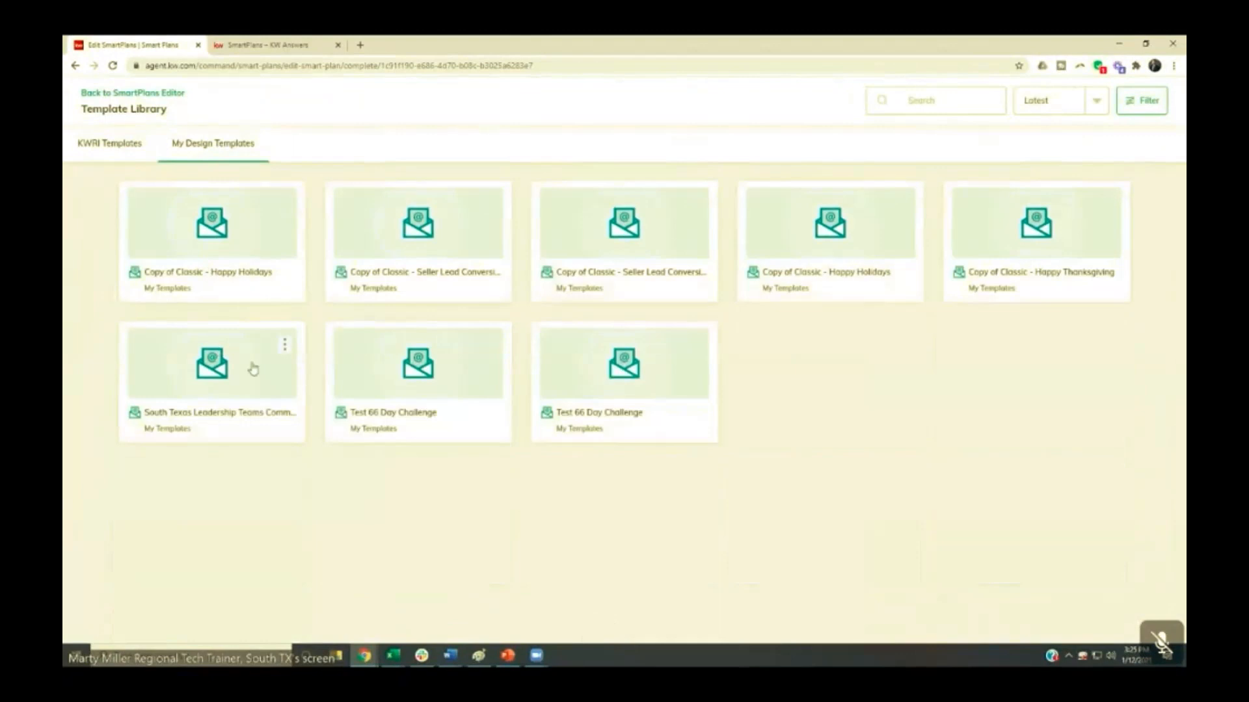
pyautogui.click(127, 152)
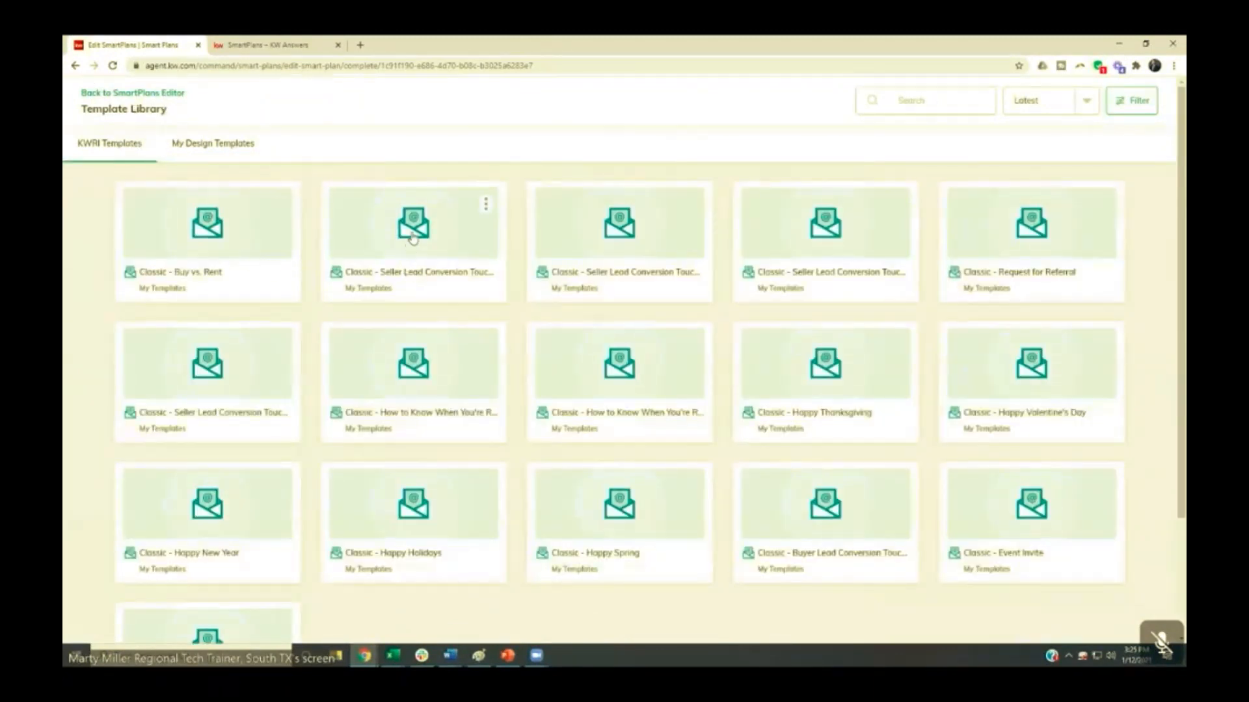
# - Choose the second of the three "Classic - Seller Lead Conversion" templates in the first row, review its content, and save it as the email's design
pyautogui.click(597, 250)
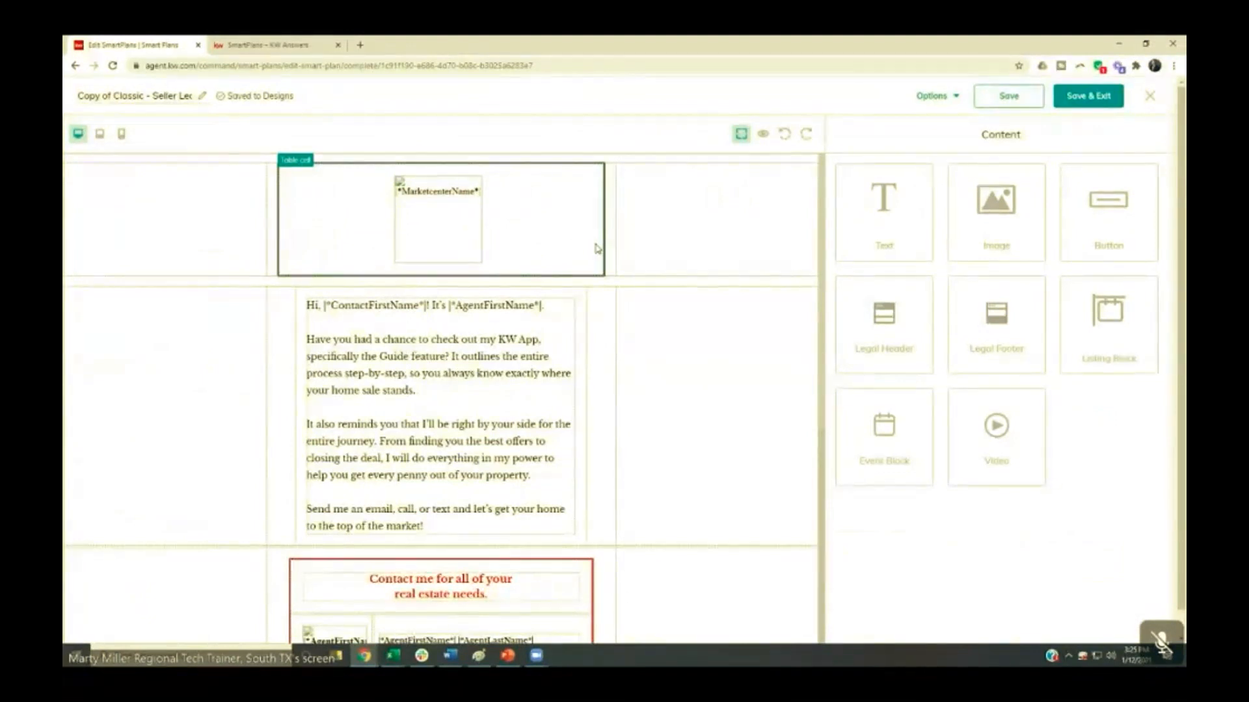
pyautogui.click(498, 348)
pyautogui.scroll(-2, 498, 348)
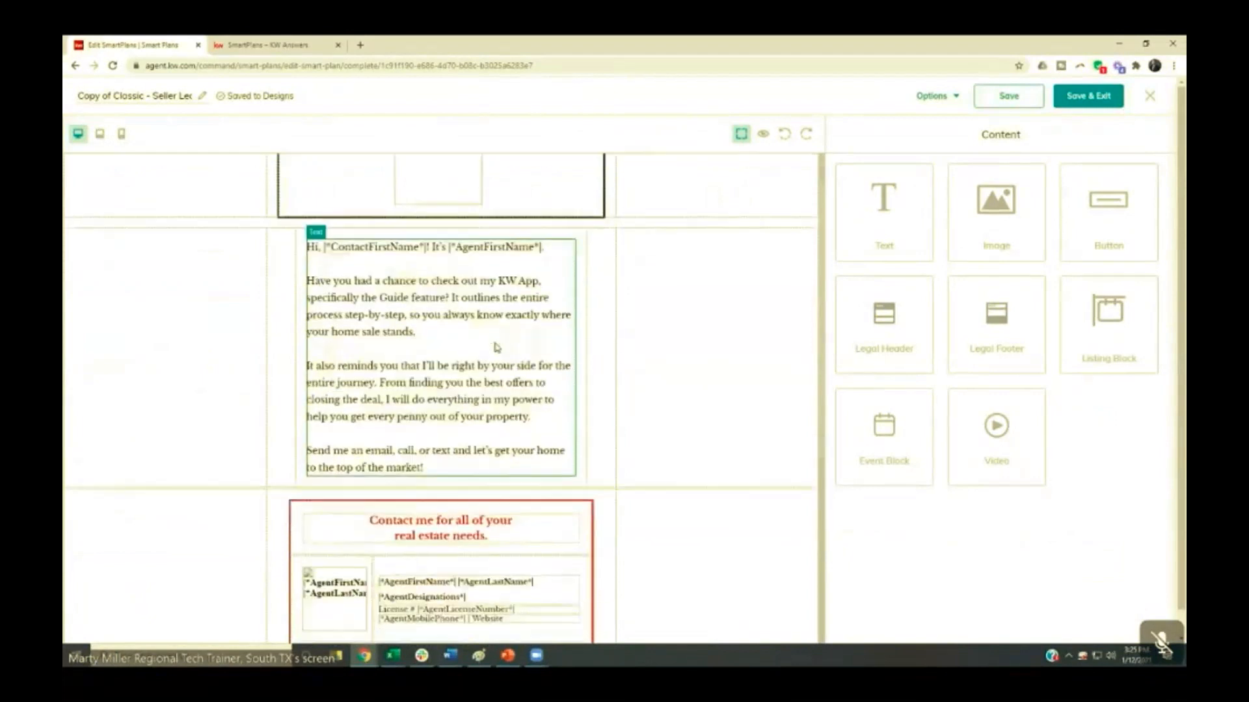
pyautogui.scroll(-2, 497, 348)
pyautogui.scroll(-3, 592, 395)
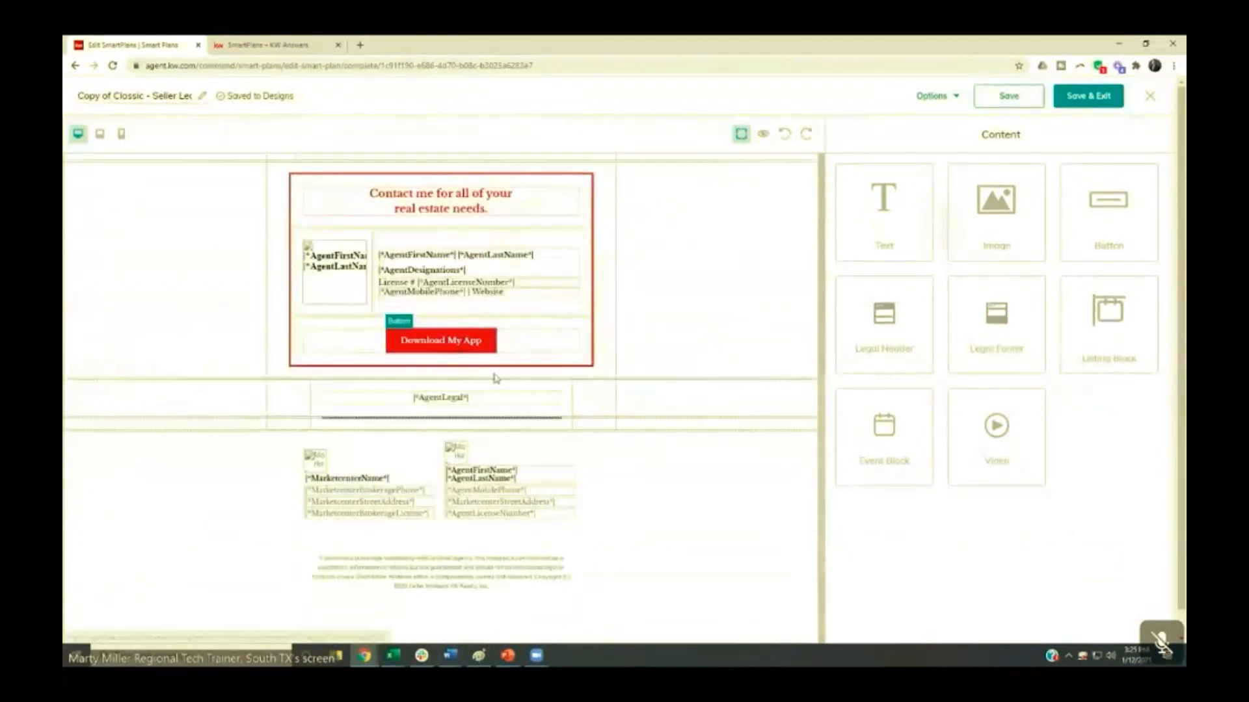
pyautogui.scroll(6, 670, 380)
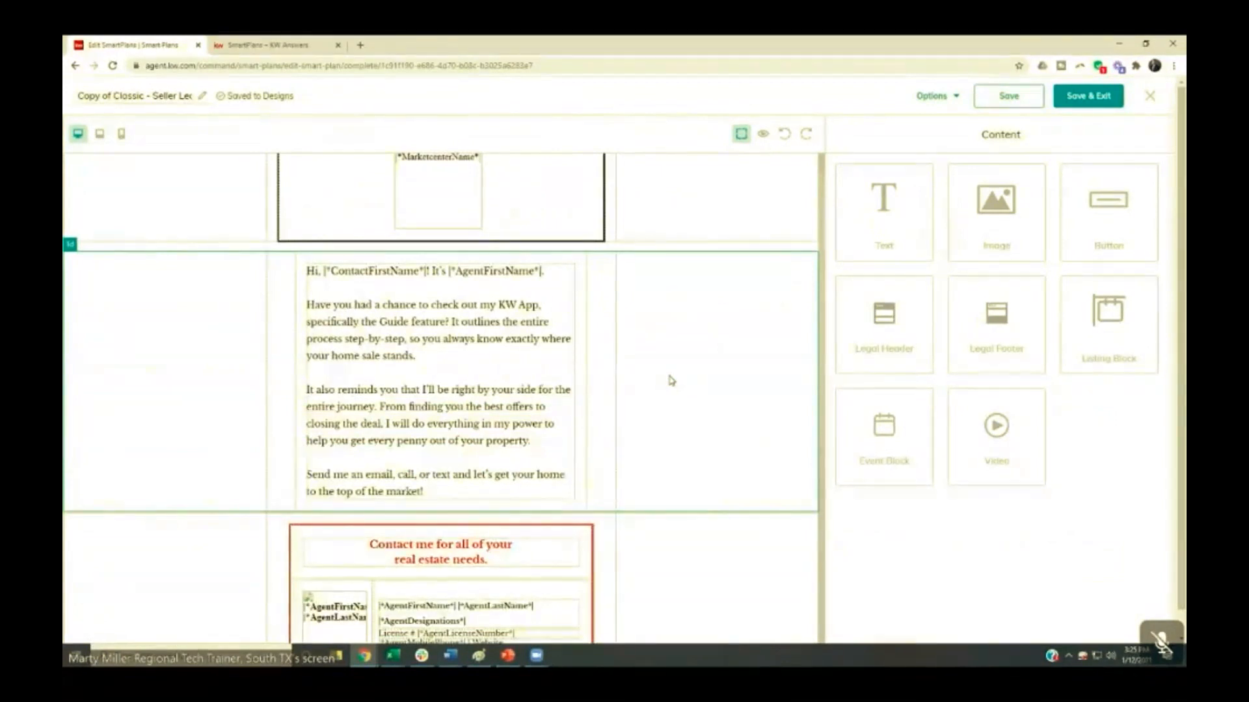
pyautogui.scroll(1, 671, 380)
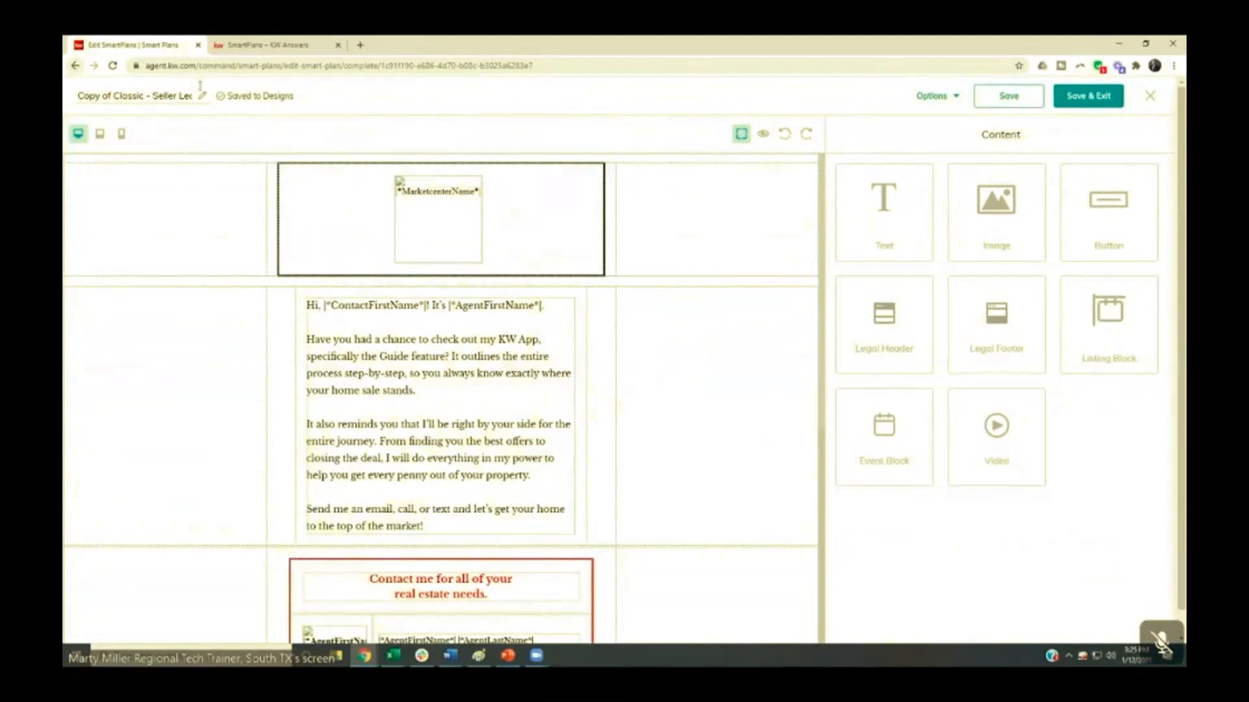
pyautogui.click(1067, 104)
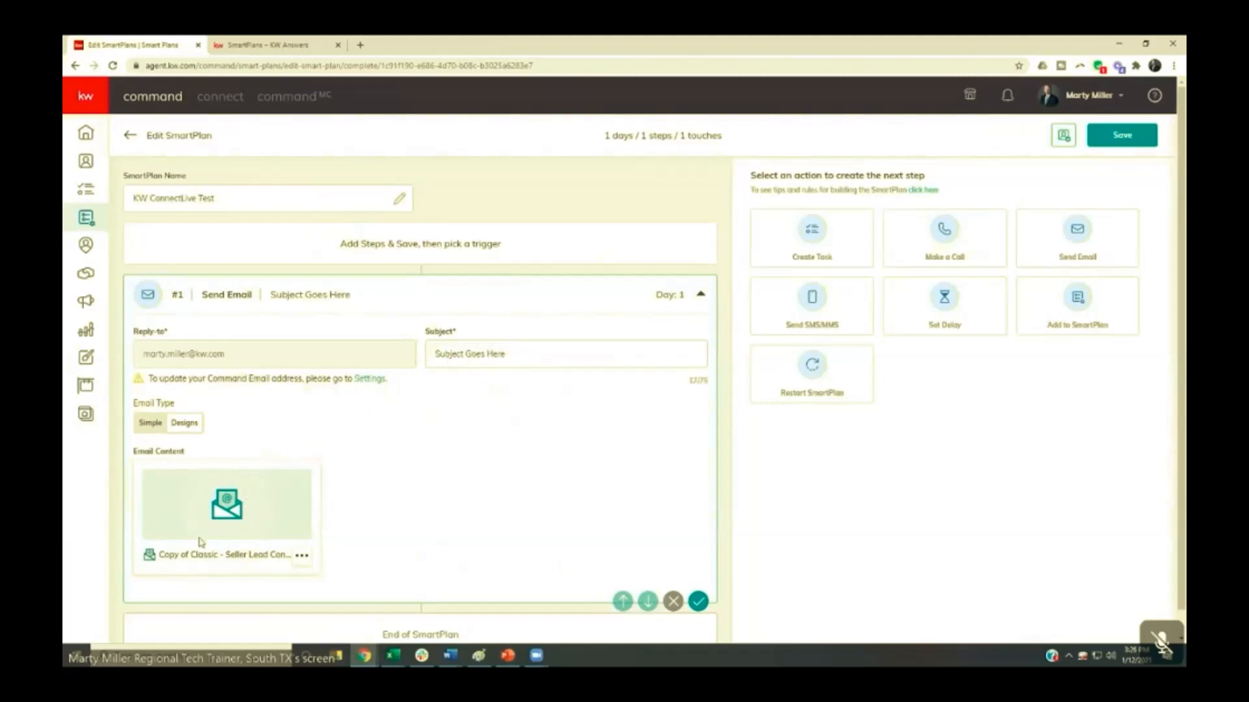
# - Remove the seller lead design from the email and set the email type back to Simple
pyautogui.scroll(-1, 262, 469)
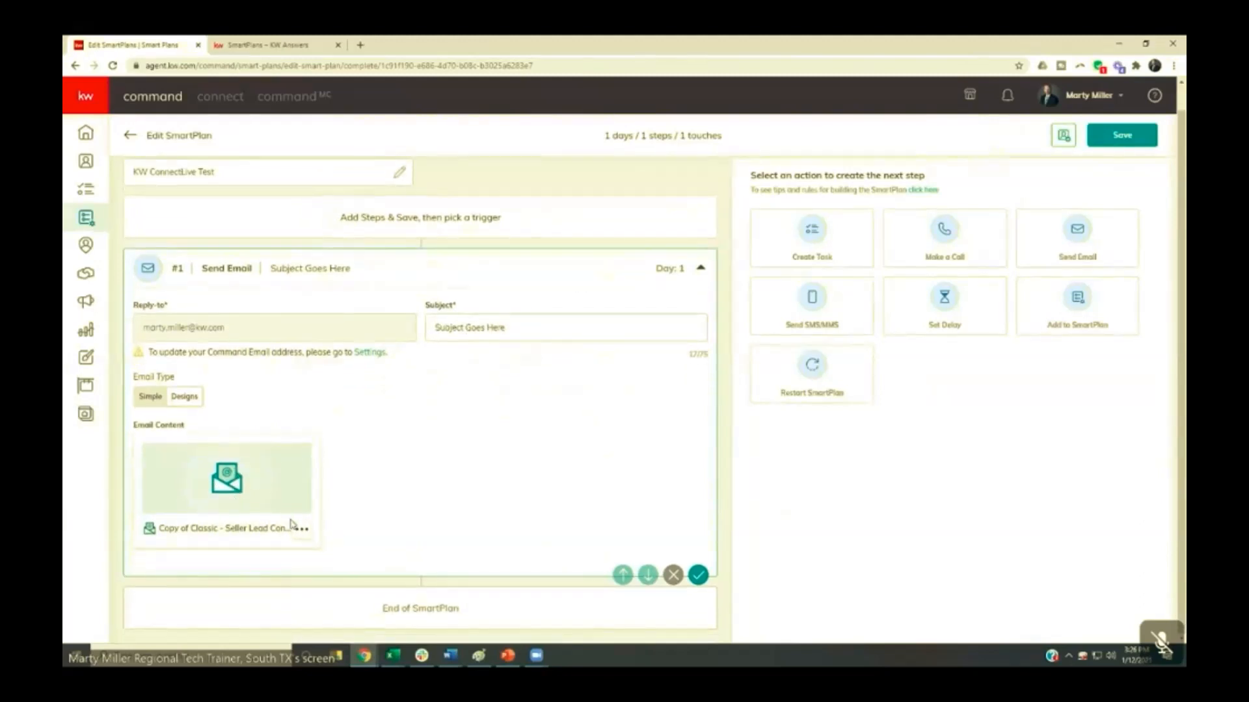
pyautogui.click(149, 398)
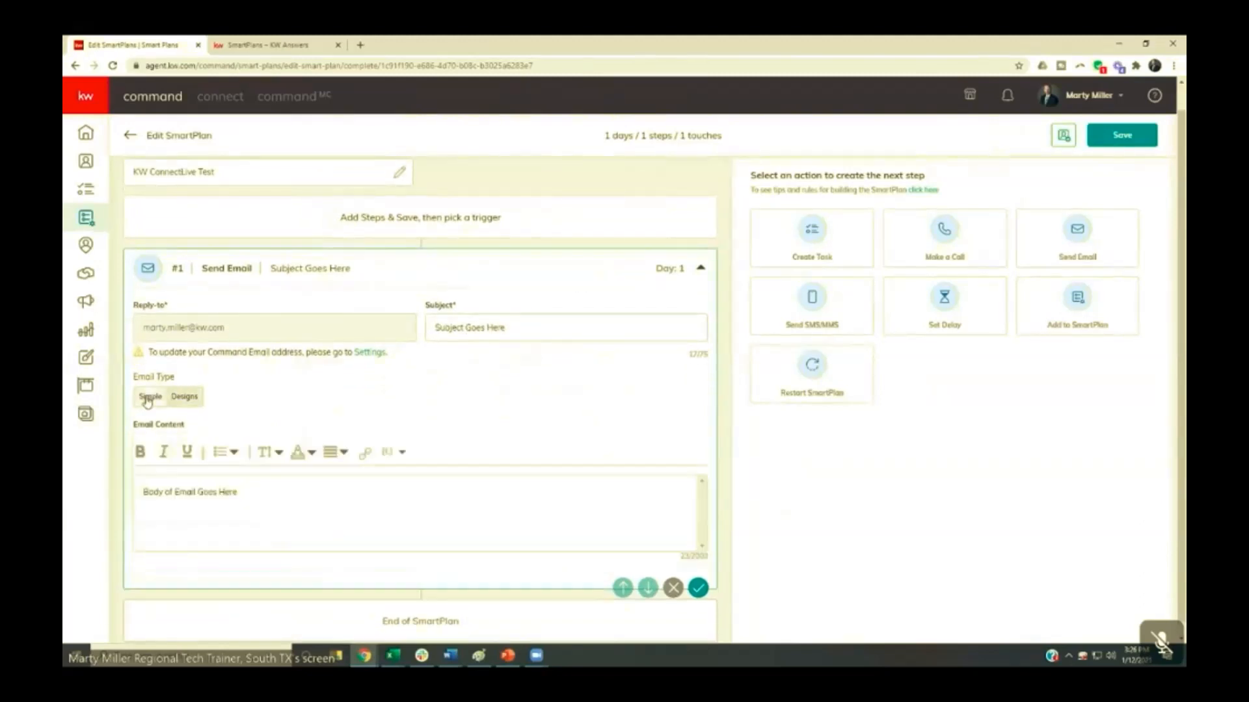
pyautogui.click(183, 398)
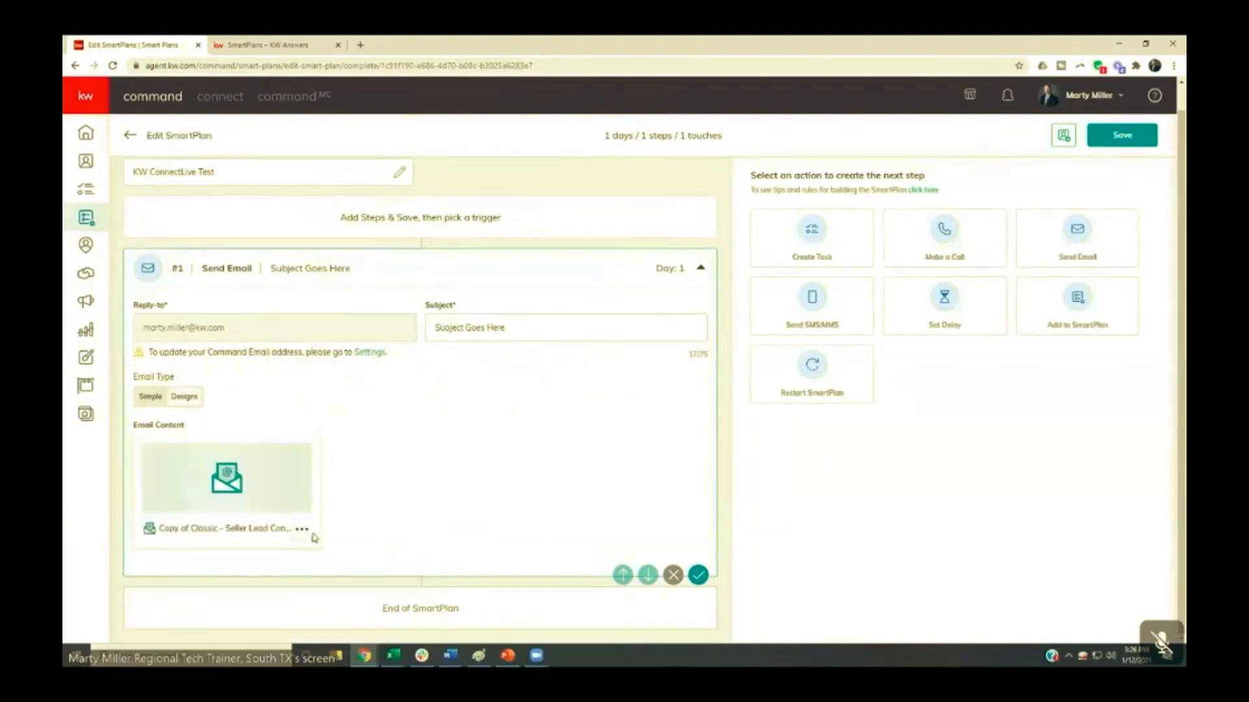
pyautogui.click(302, 529)
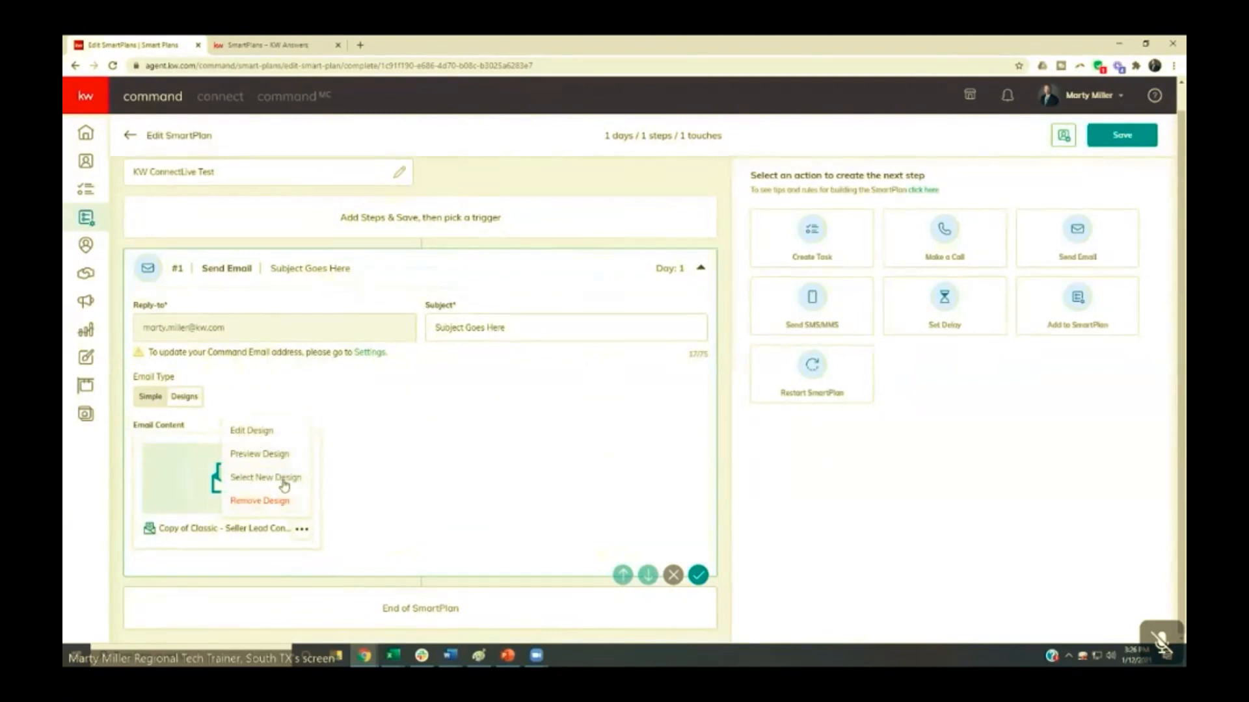
pyautogui.click(258, 502)
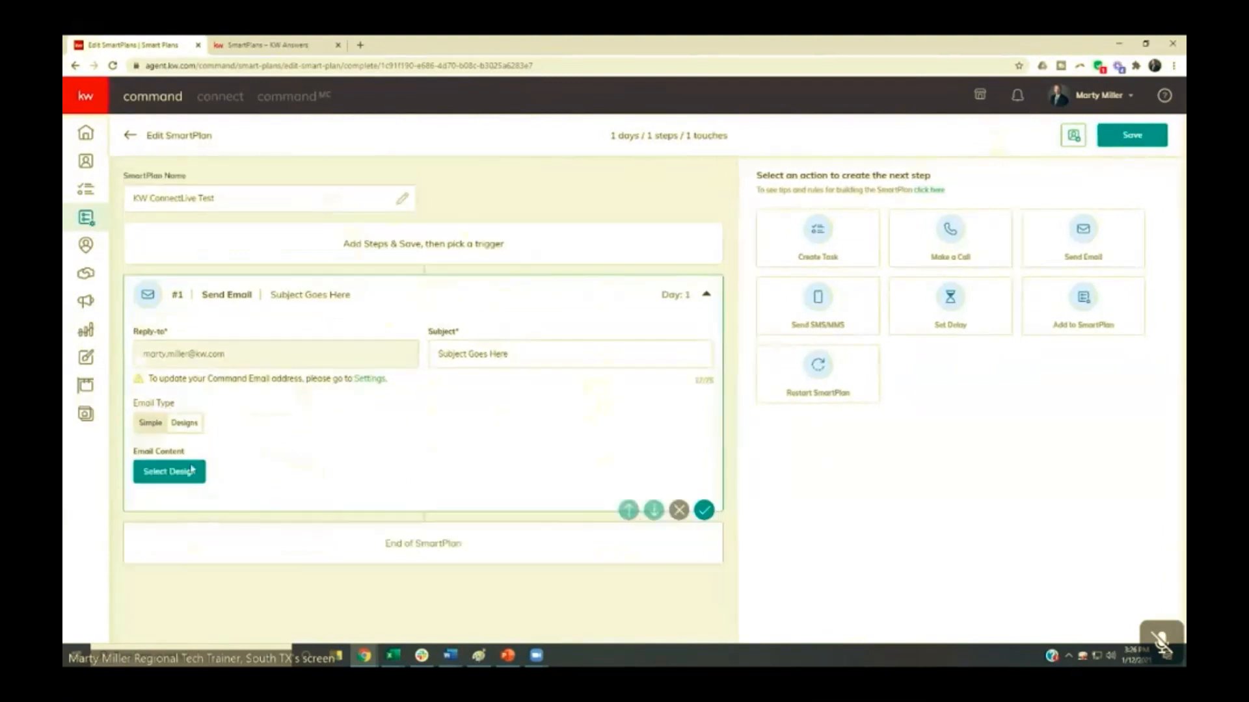
pyautogui.click(149, 424)
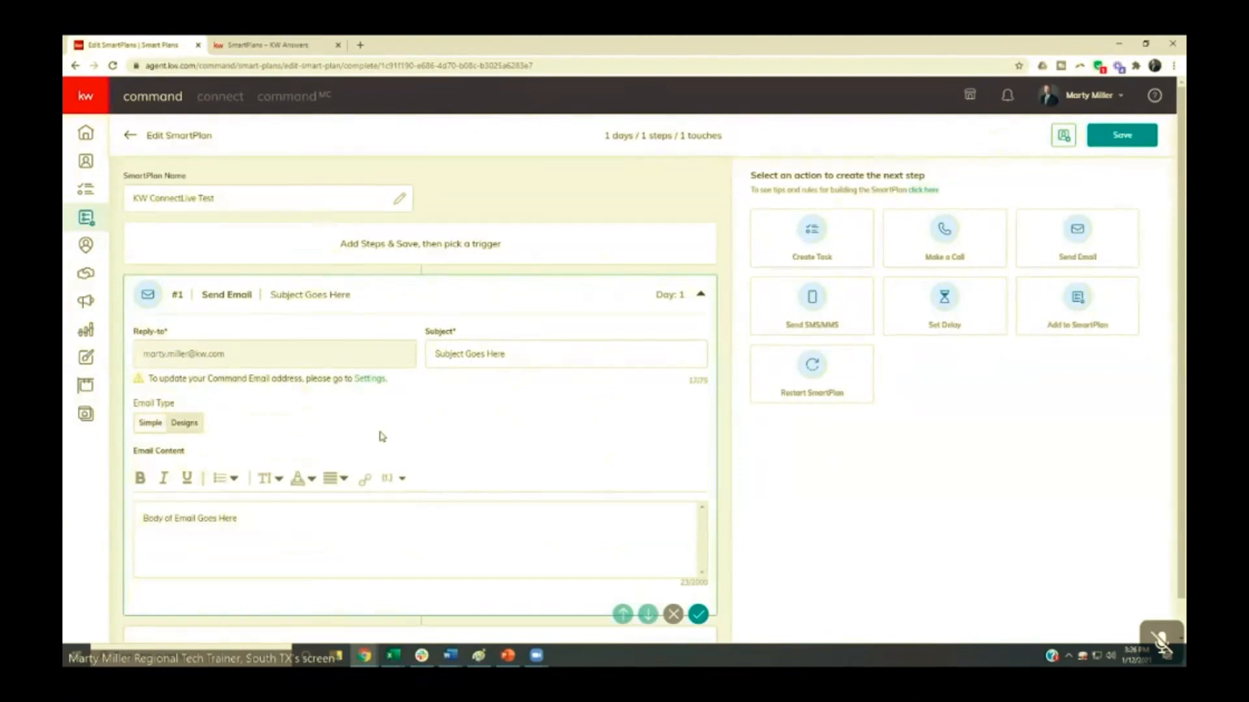
# - Replace the email body text with the greeting "Hey" followed by the contact.first.name merge field
pyautogui.moveTo(269, 523); pyautogui.dragTo(119, 526)
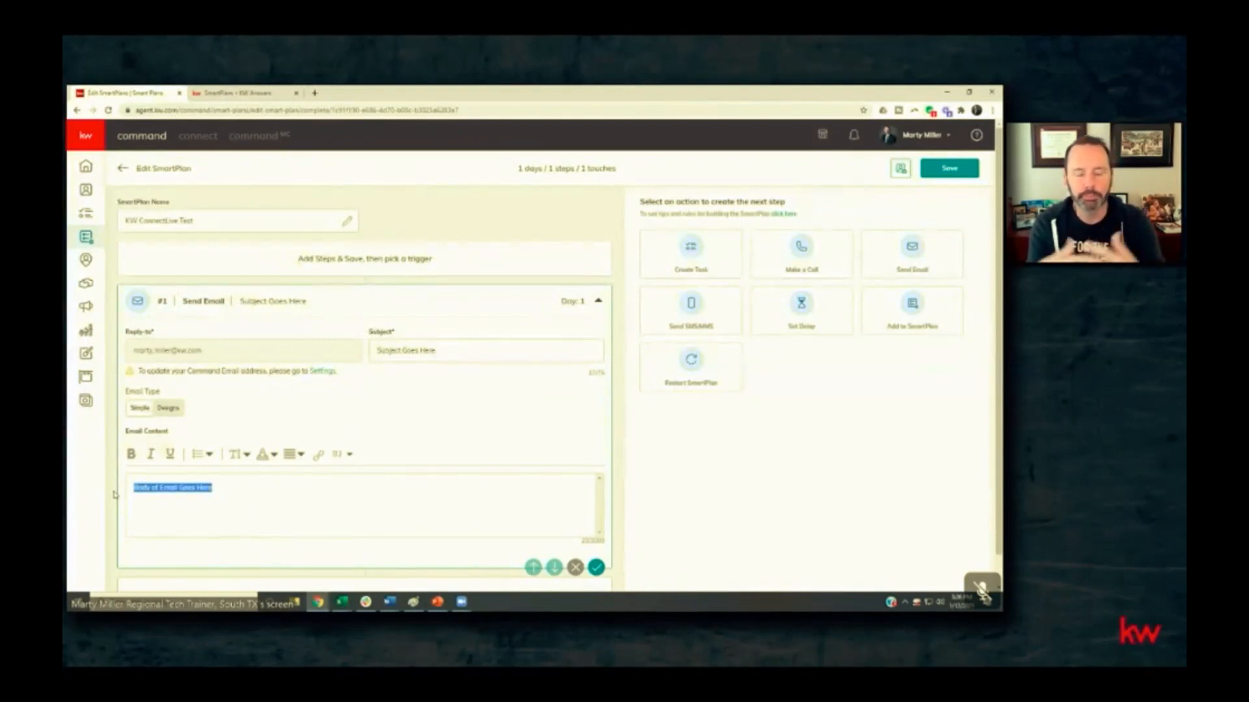
pyautogui.write('Hey')
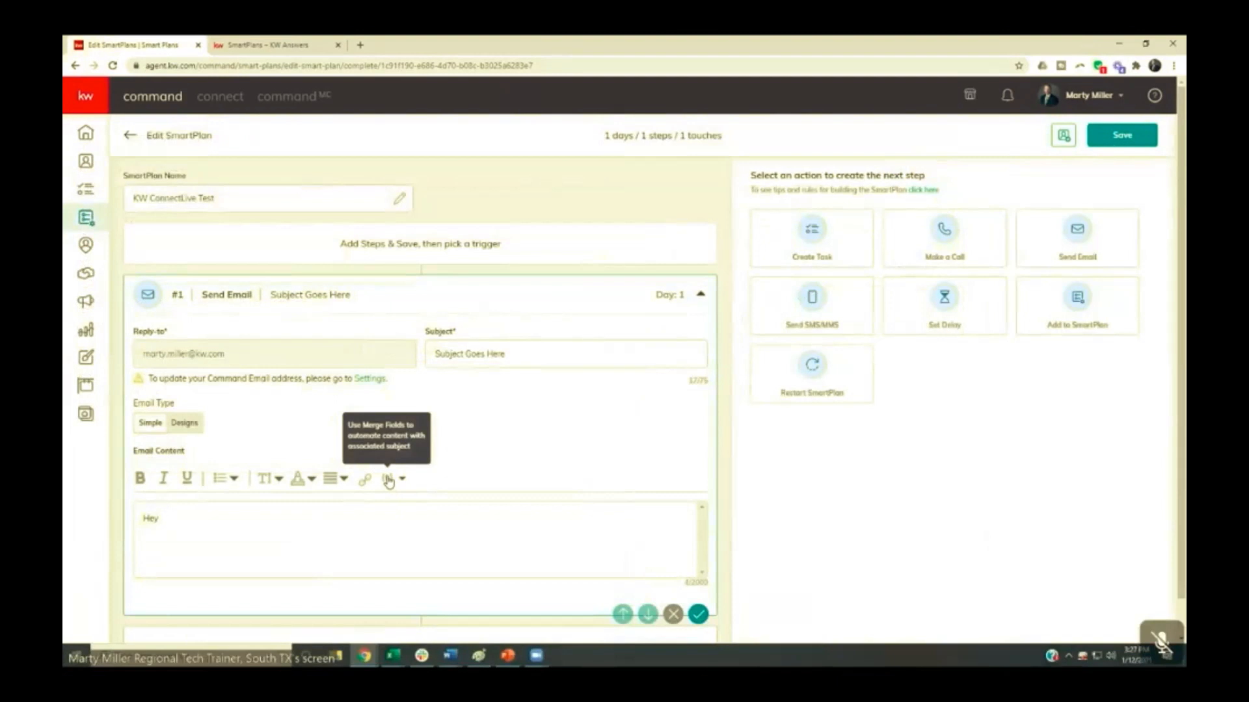
pyautogui.click(388, 480)
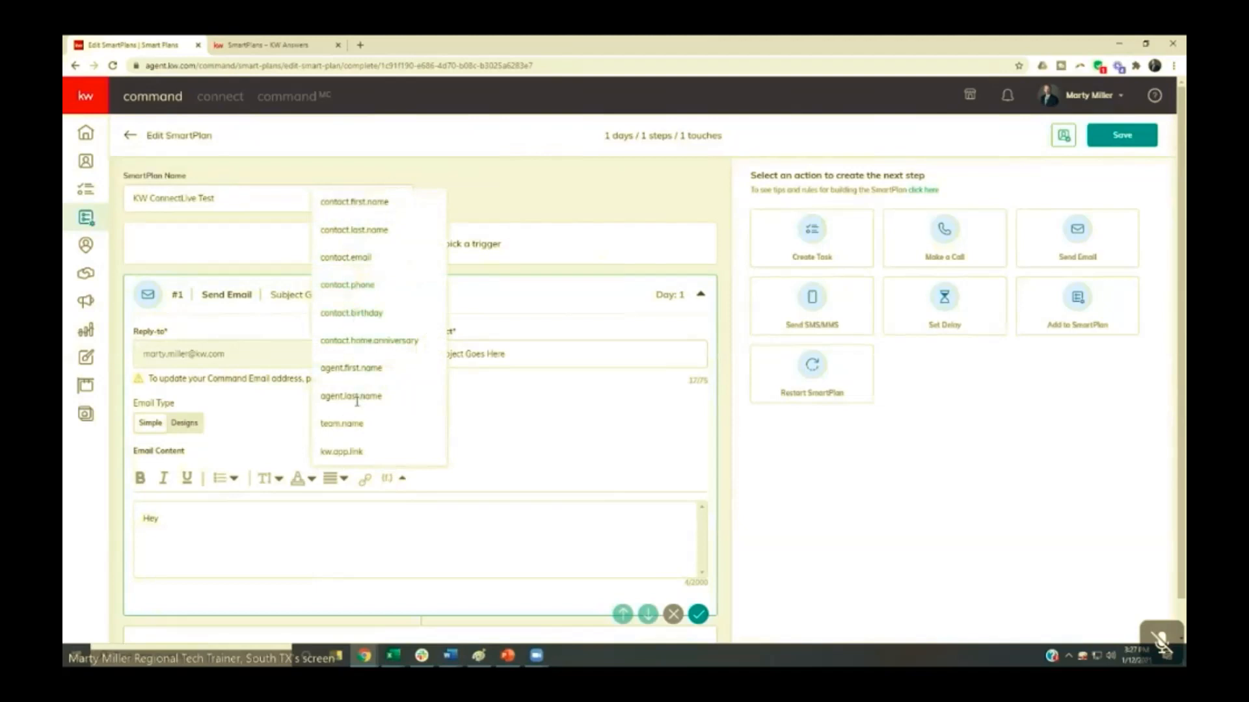
pyautogui.click(353, 202)
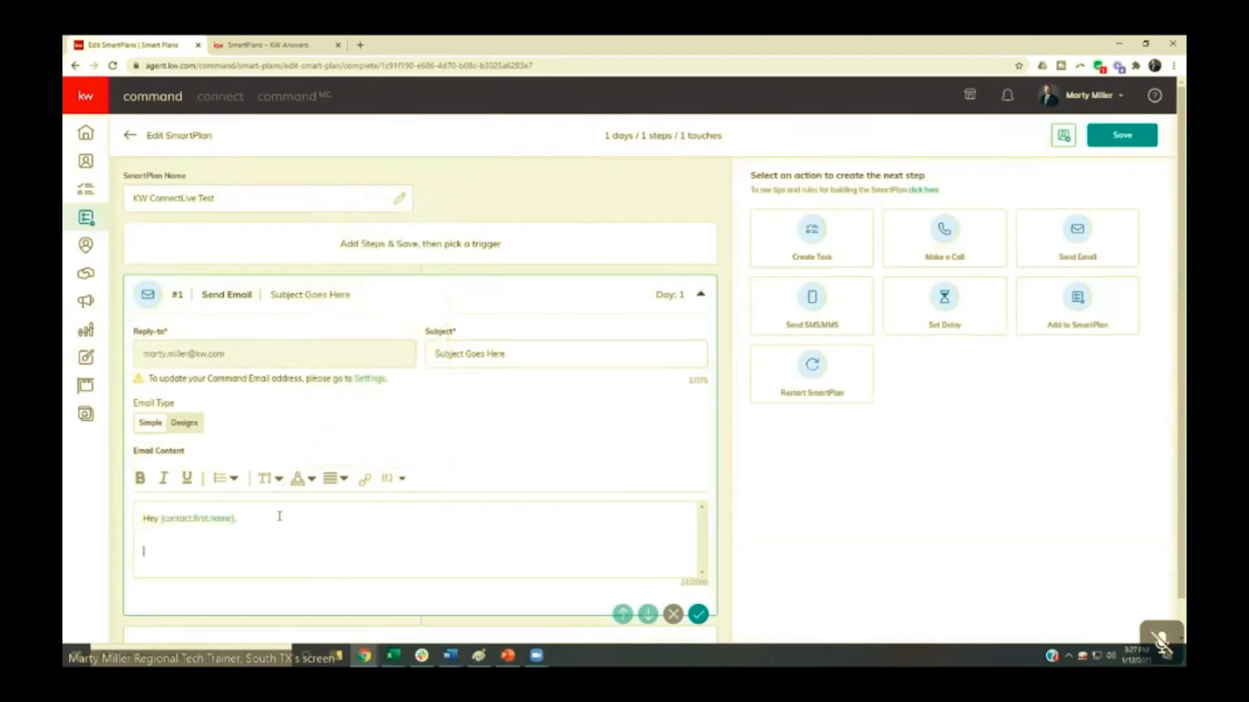
# - End the greeting with a comma and add the line "Body of email here." below it after a blank line
pyautogui.press('Return')
pyautogui.press('Return')
pyautogui.write('Body of emial h')
pyautogui.press('BackSpace')
pyautogui.press('BackSpace')
pyautogui.press('BackSpace')
pyautogui.write('ail here')
# - Examine the list of merge fields available for the email body
pyautogui.click(397, 480)
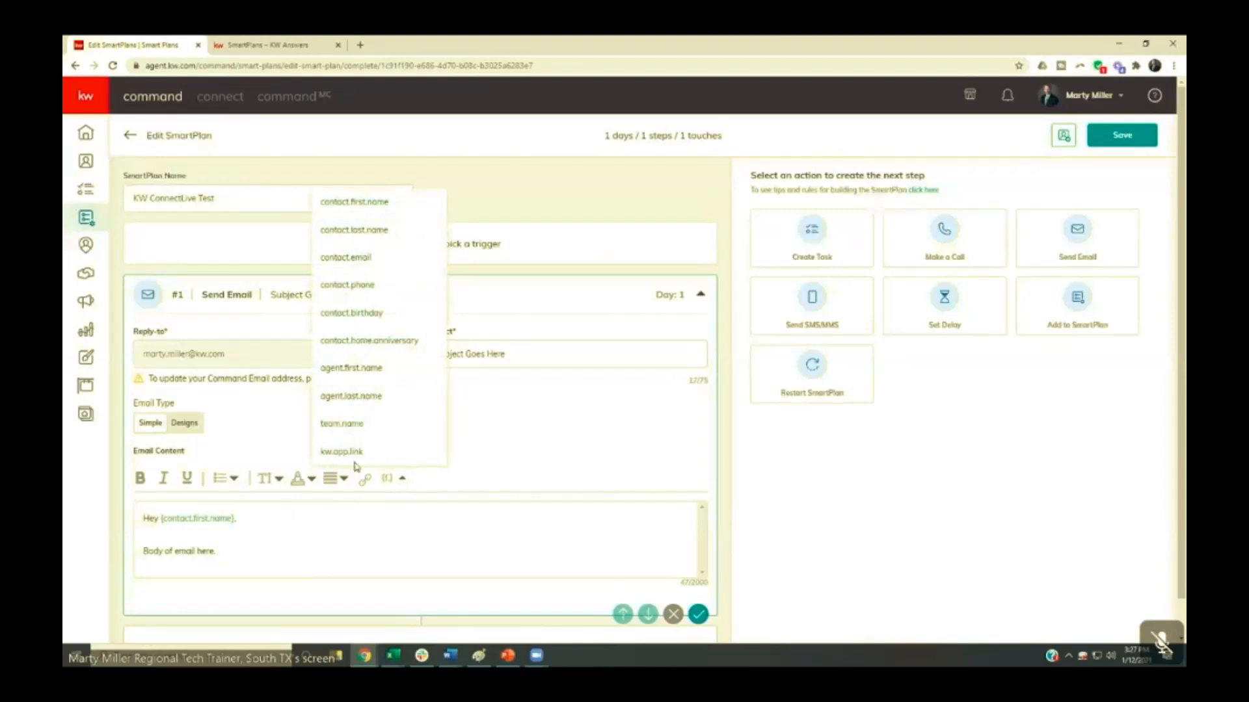
pyautogui.click(247, 554)
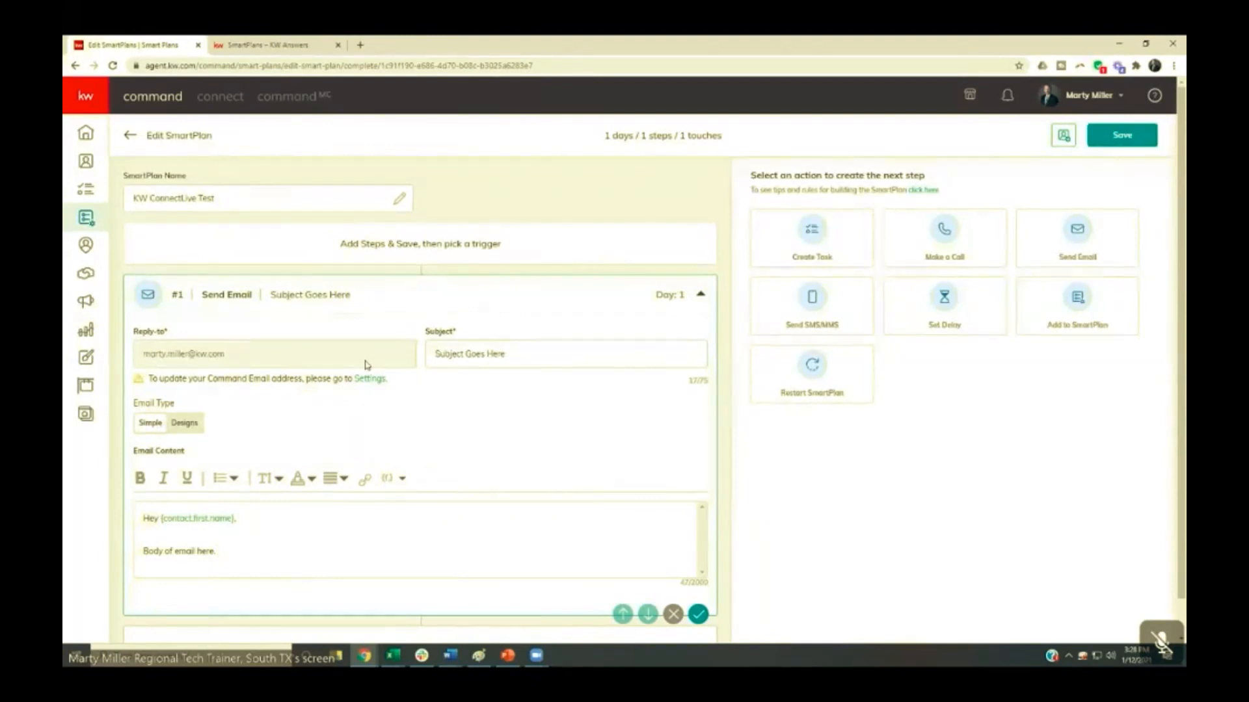
pyautogui.scroll(-1, 259, 444)
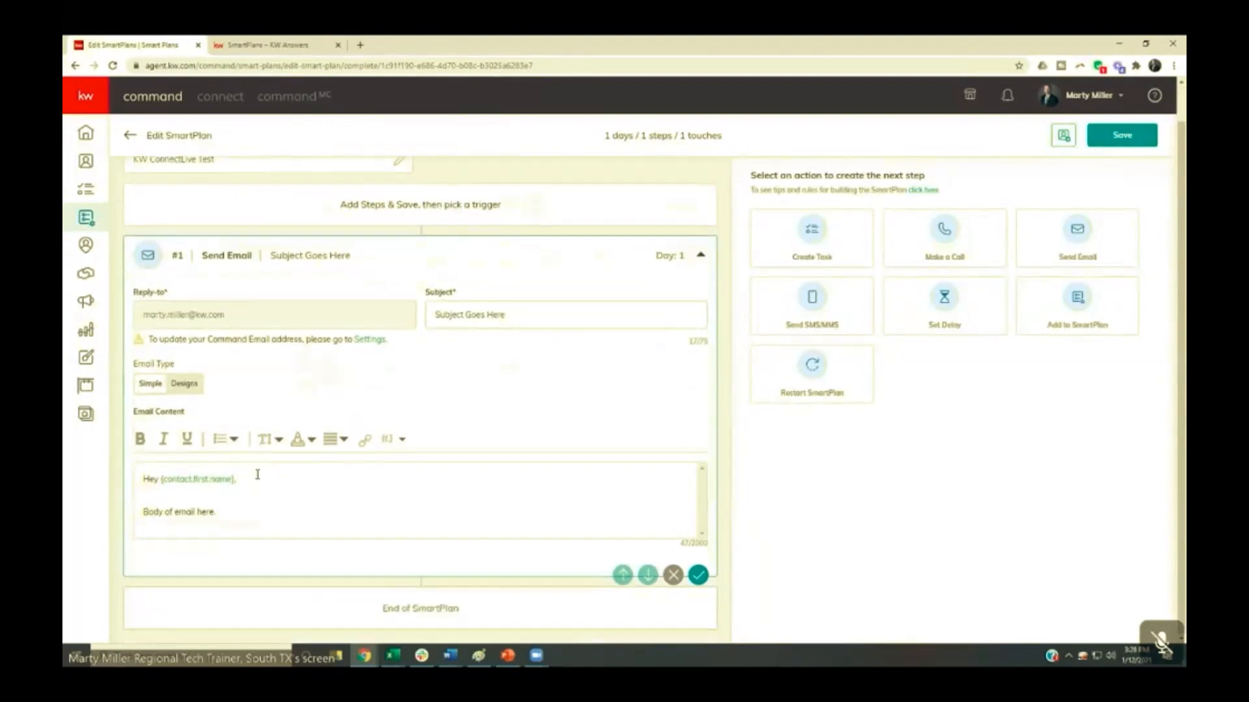
pyautogui.click(389, 441)
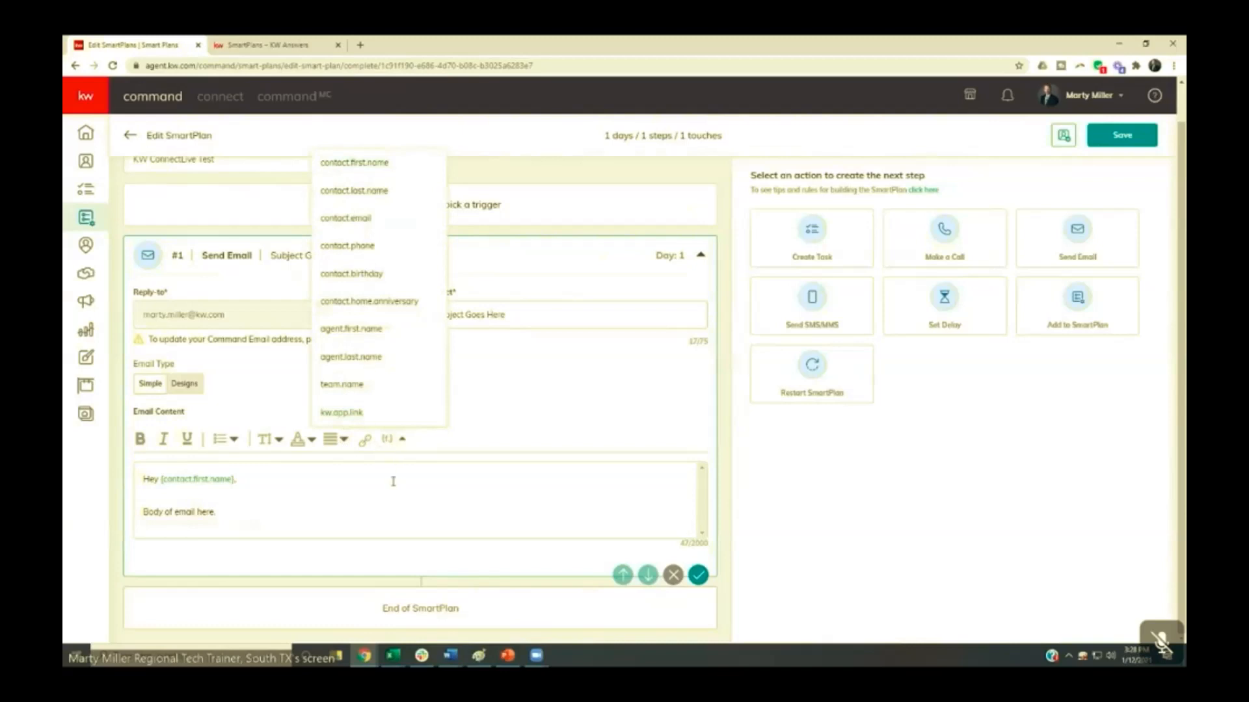
# - Close the merge field list and add a Set Delay step of 1 day after the first email
pyautogui.click(391, 476)
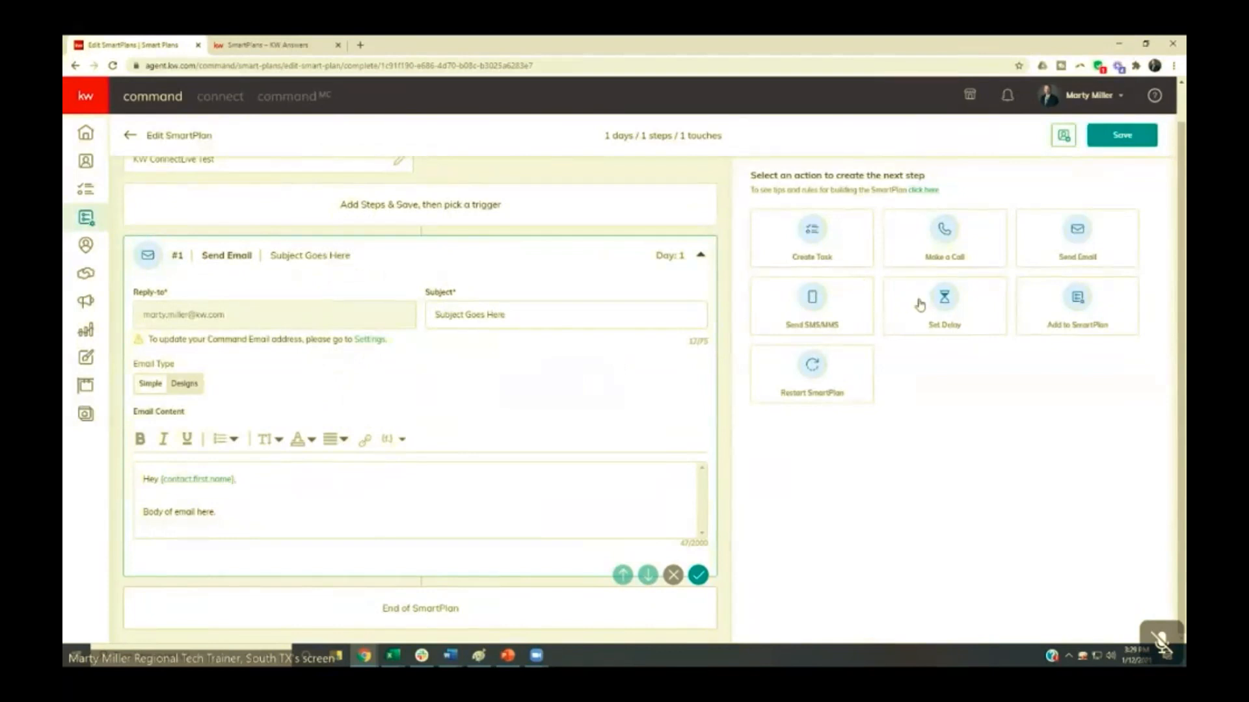
pyautogui.click(940, 312)
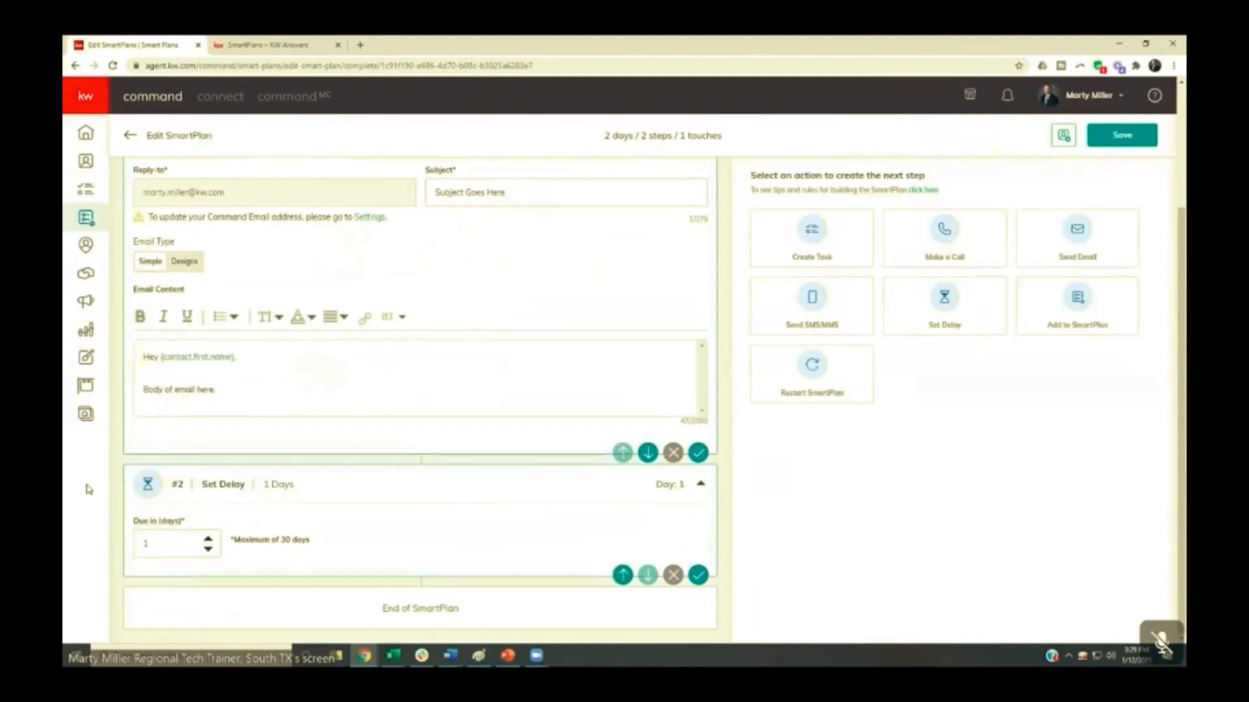
pyautogui.click(145, 541)
pyautogui.write('1')
# - Add a Send SMS/MMS step after the delay and check which day each step falls on
pyautogui.click(805, 301)
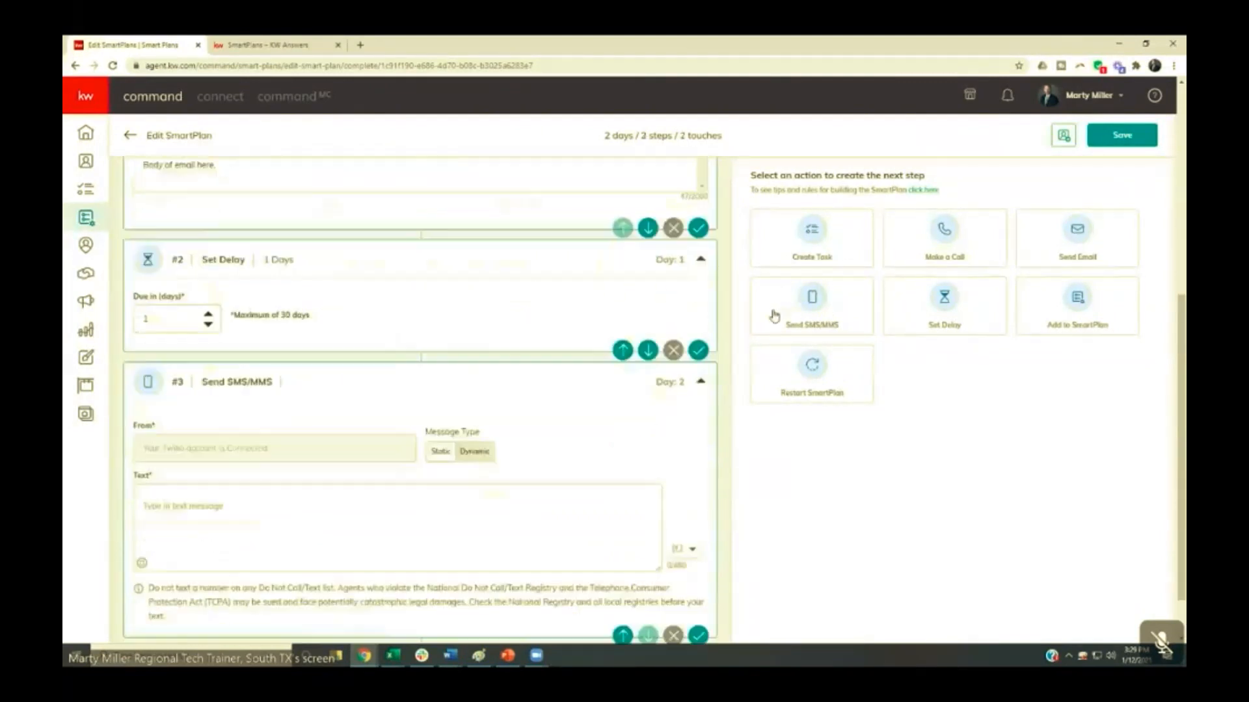
pyautogui.scroll(2, 645, 330)
pyautogui.scroll(2, 648, 333)
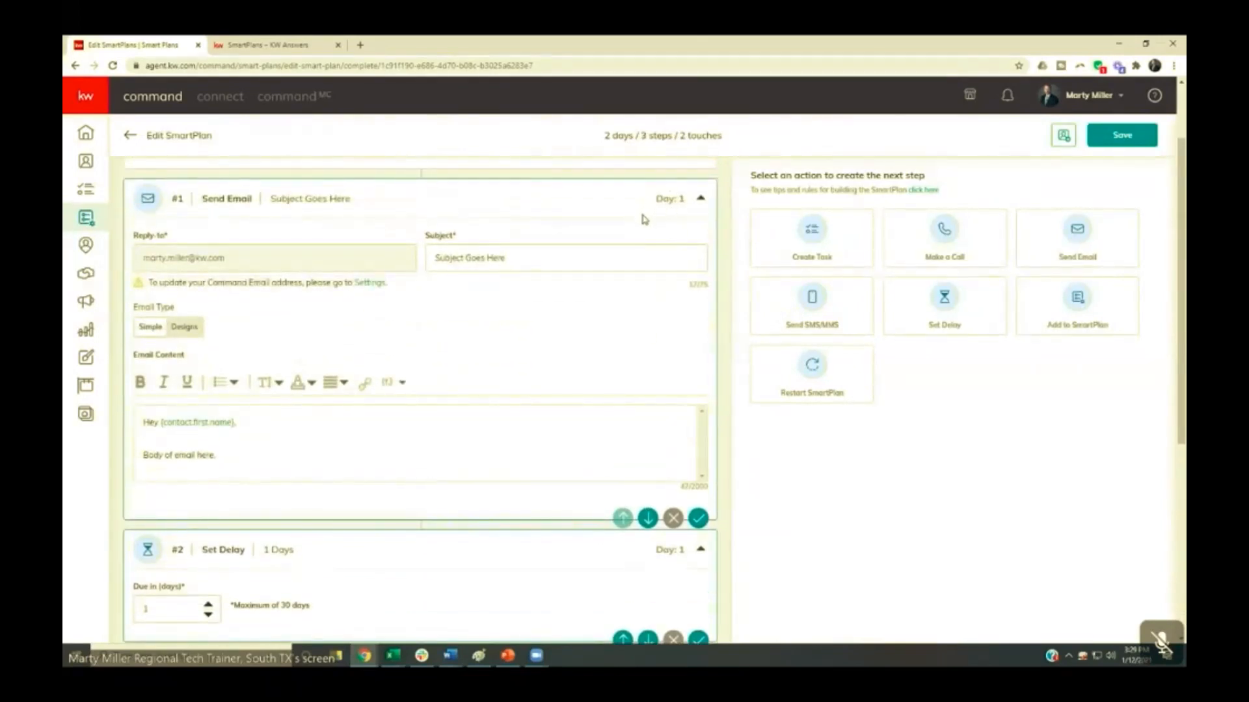
pyautogui.scroll(-4, 571, 259)
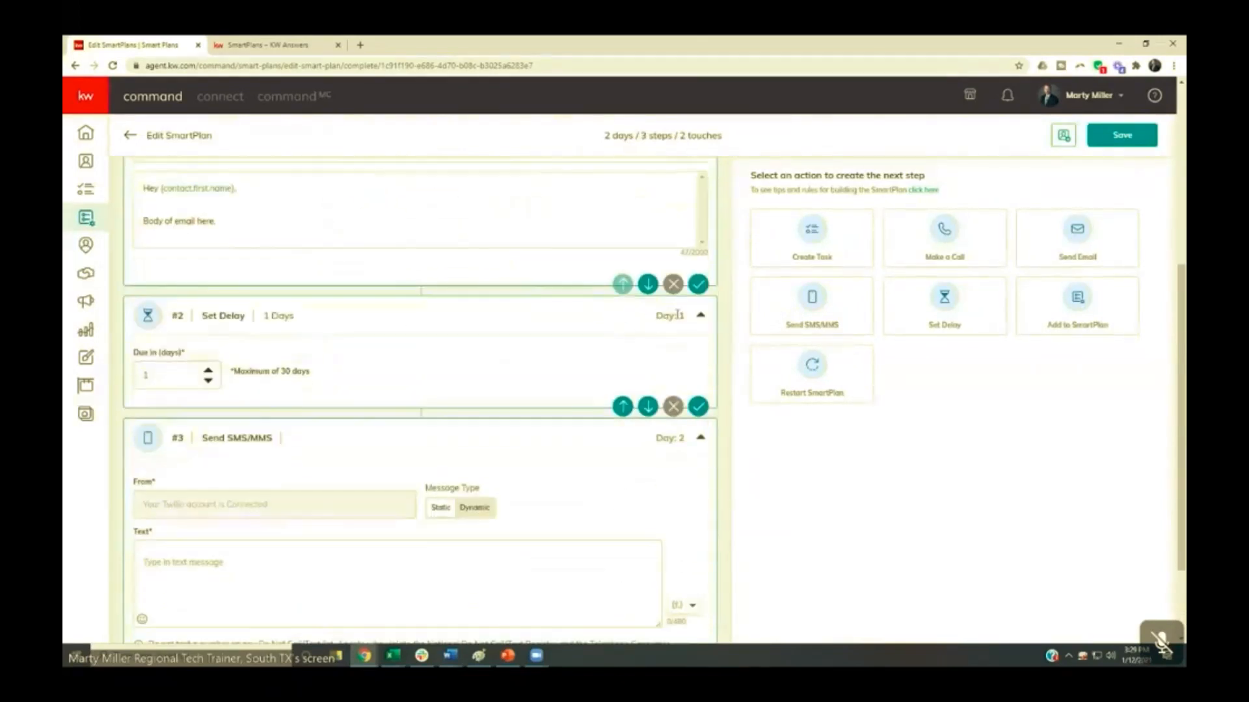
pyautogui.scroll(-3, 643, 318)
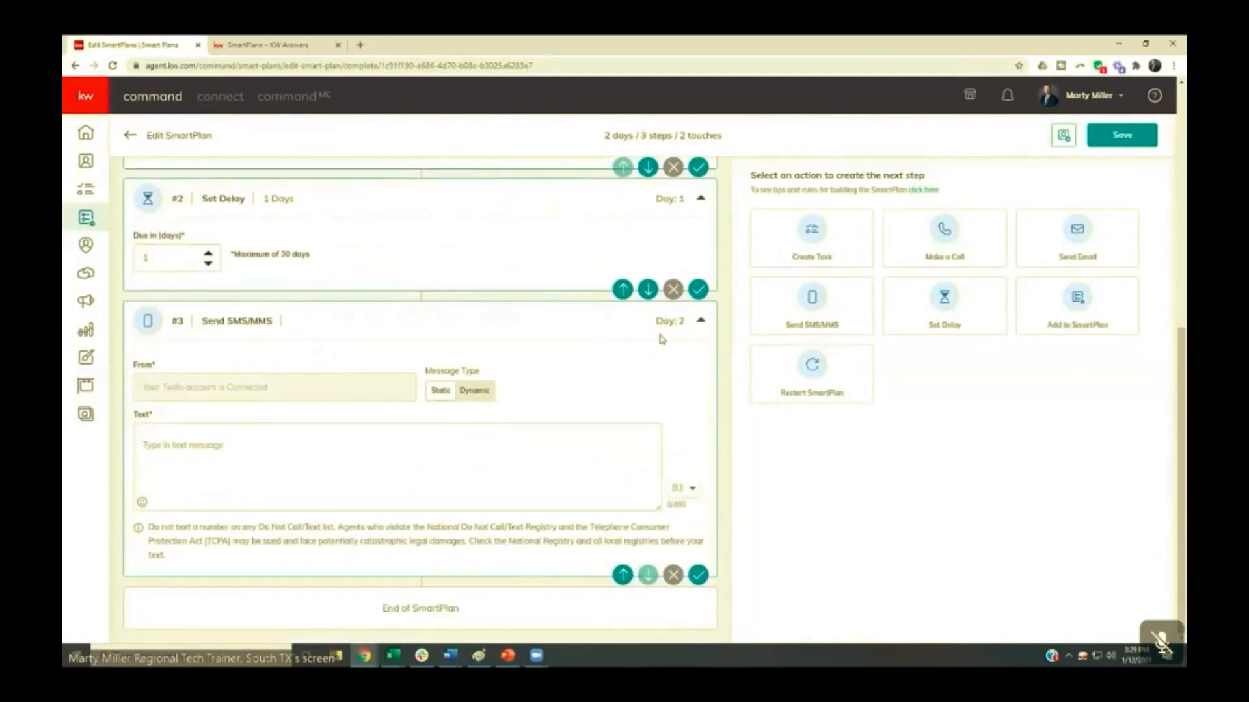
pyautogui.scroll(6, 647, 341)
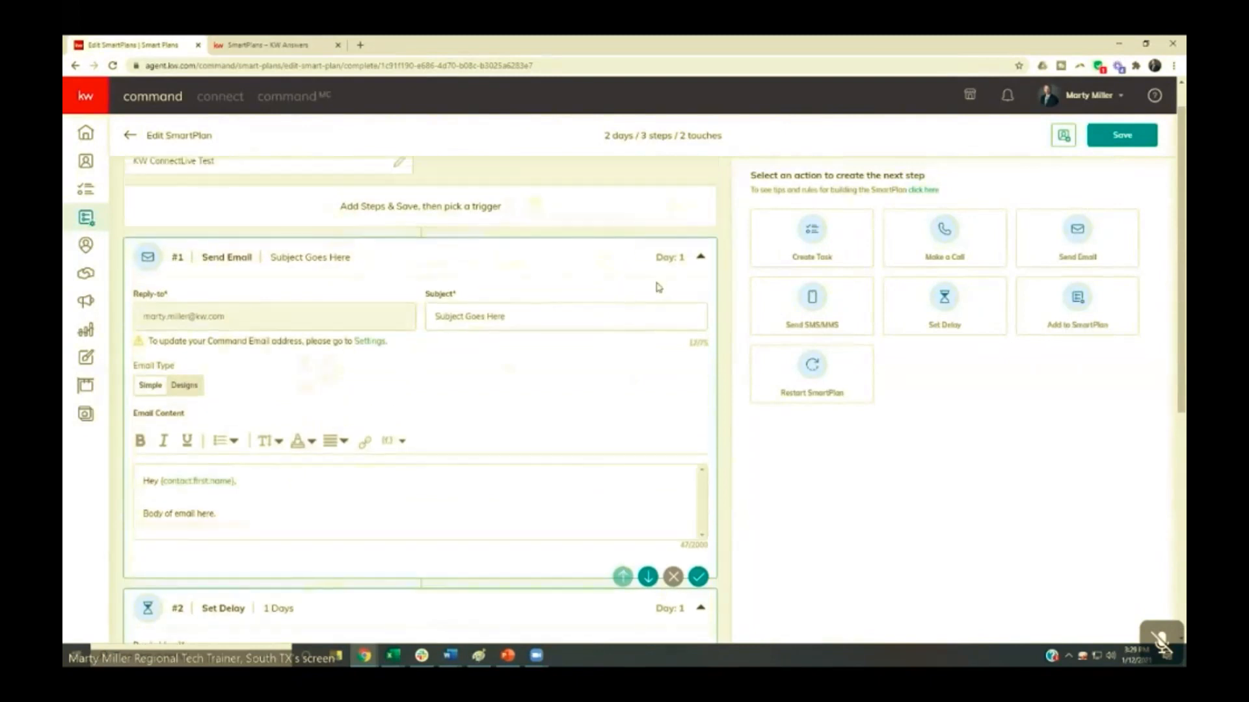
pyautogui.scroll(-6, 659, 286)
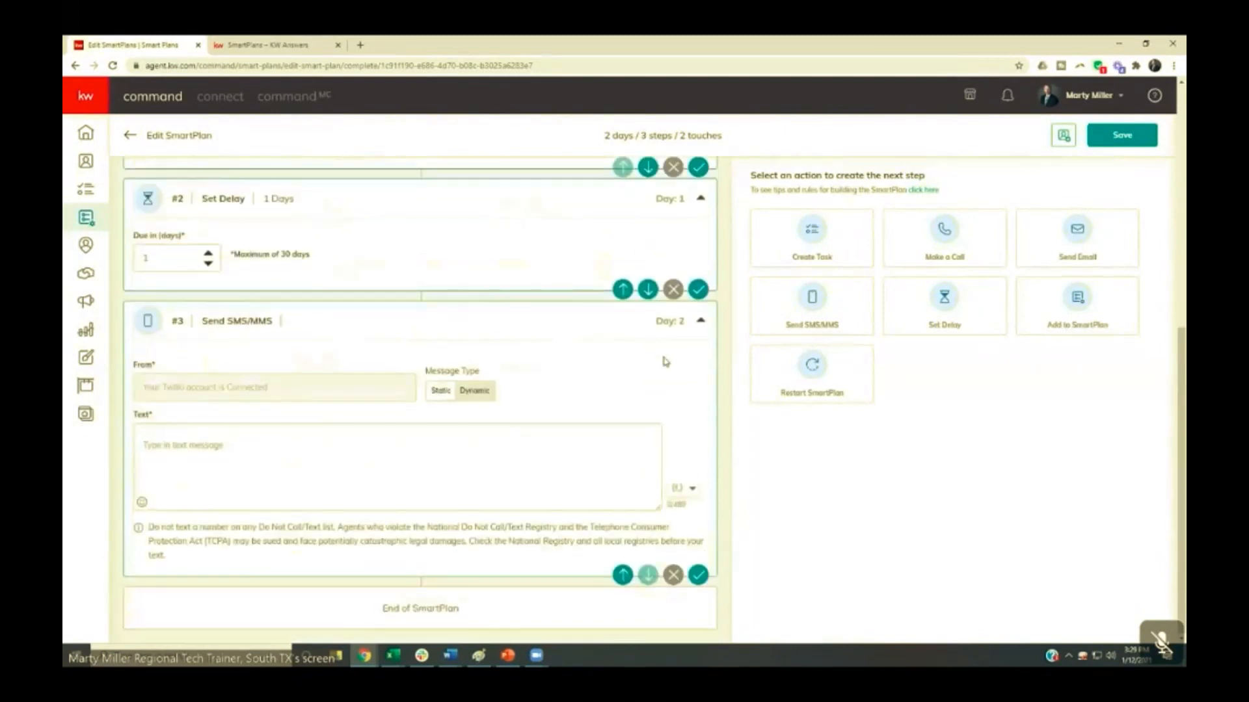
# - Write the text message "Hey {contact.first.name}, just checking in. How are you?" using the contact.first.name merge field
pyautogui.click(346, 453)
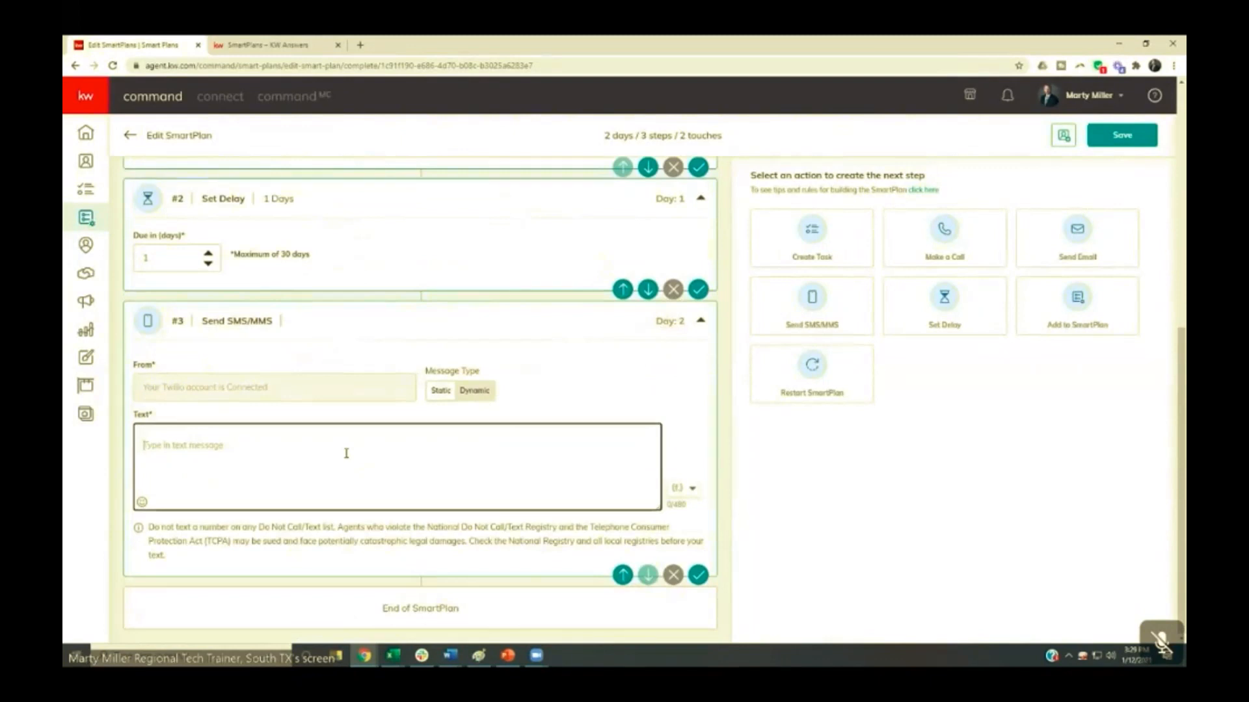
pyautogui.write('Hey')
pyautogui.click(674, 489)
pyautogui.click(674, 493)
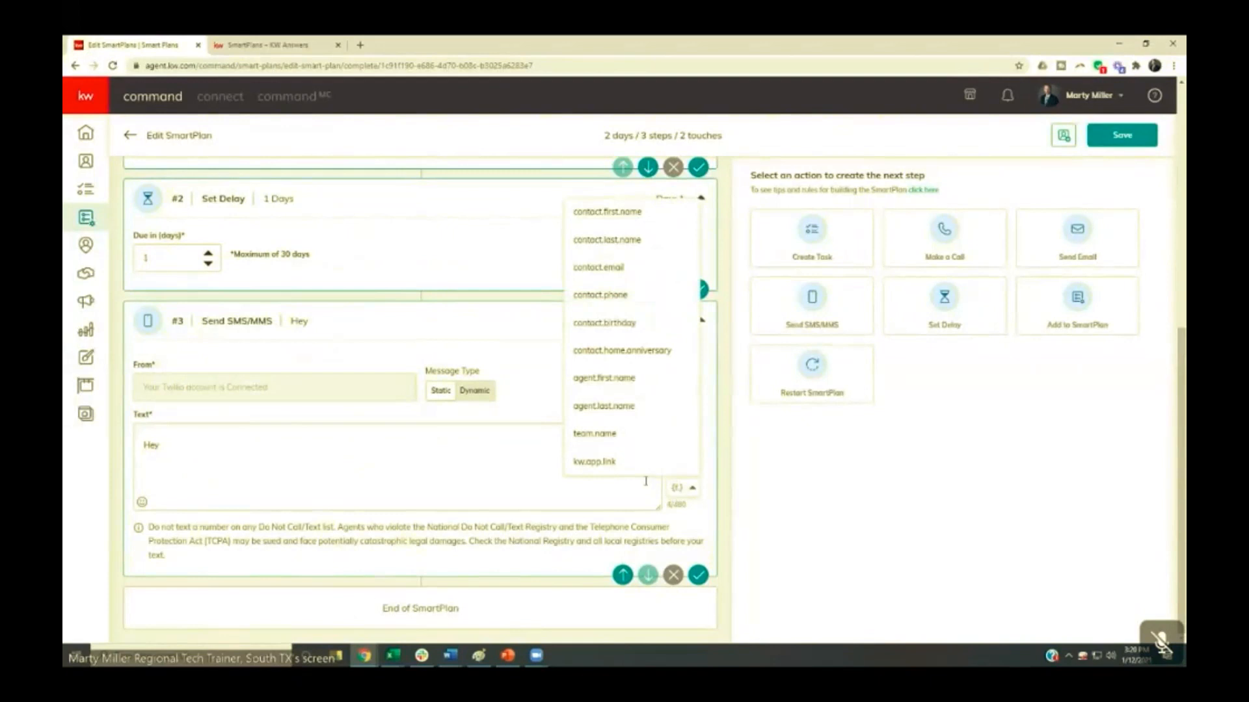
pyautogui.click(612, 213)
pyautogui.click(279, 455)
pyautogui.write(', just checking in.  How are you?')
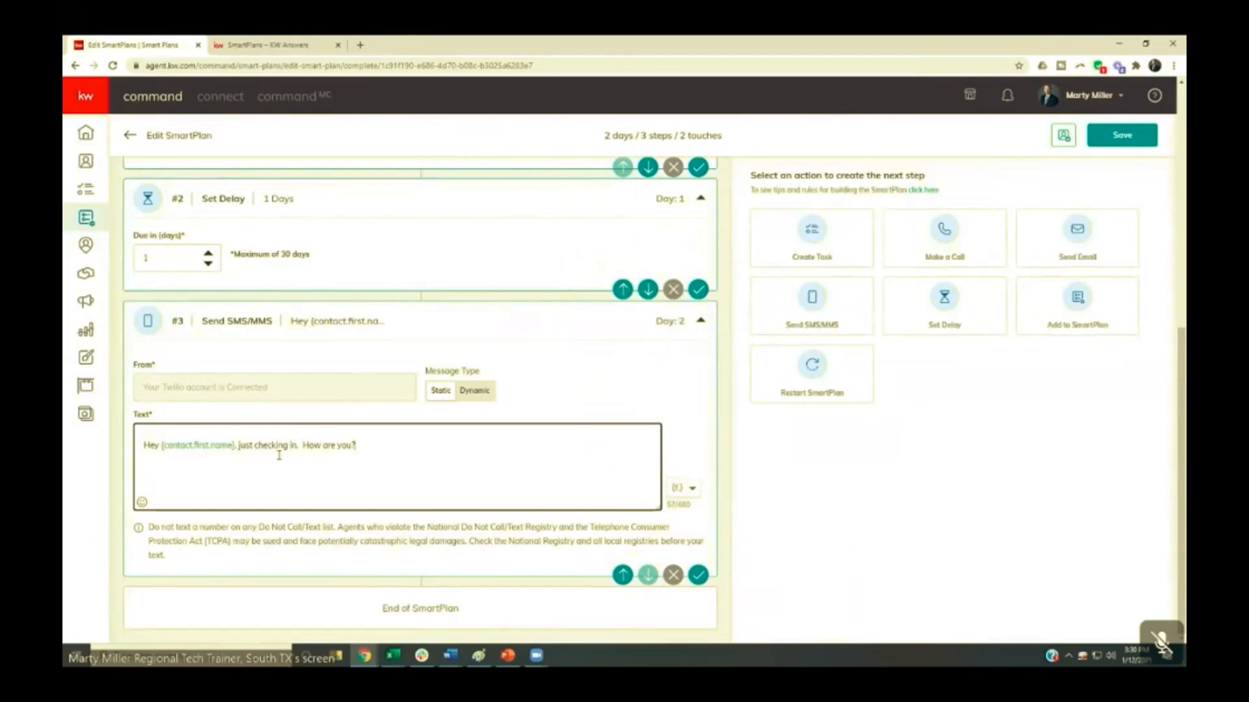
# - Add a Set Delay step after the text message and set it to 3 days
pyautogui.click(947, 311)
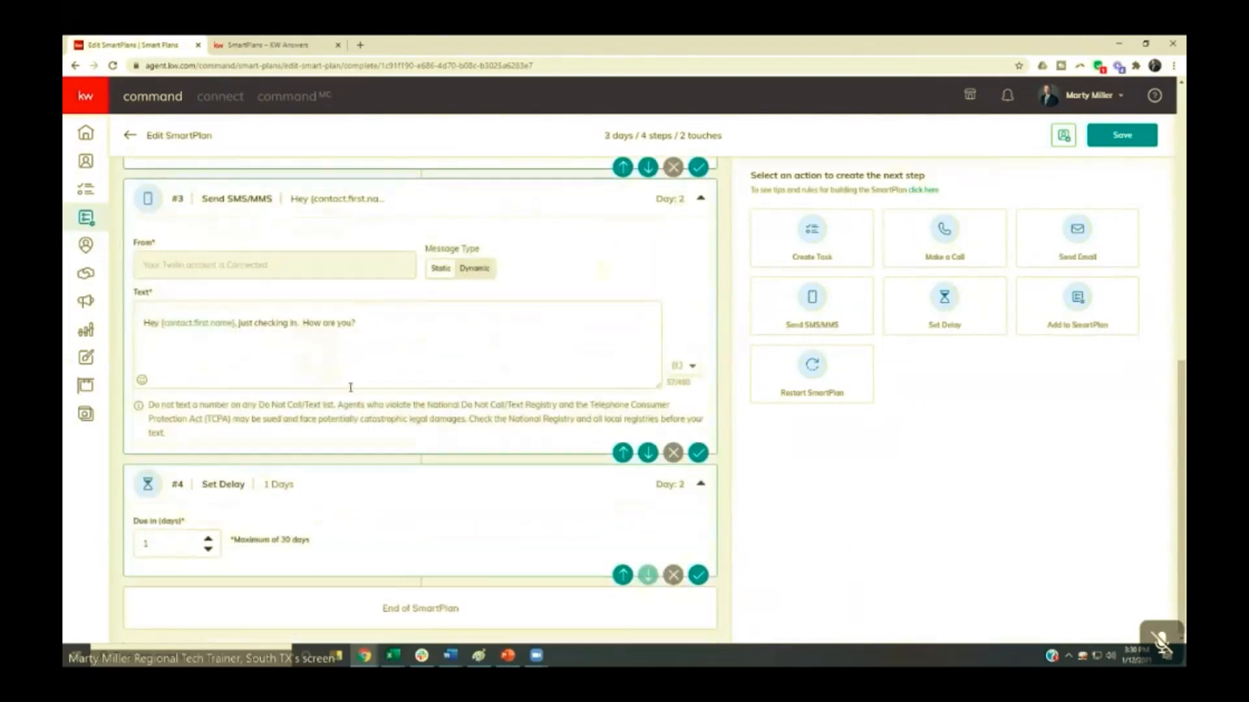
pyautogui.click(208, 539)
pyautogui.click(208, 539)
pyautogui.click(208, 540)
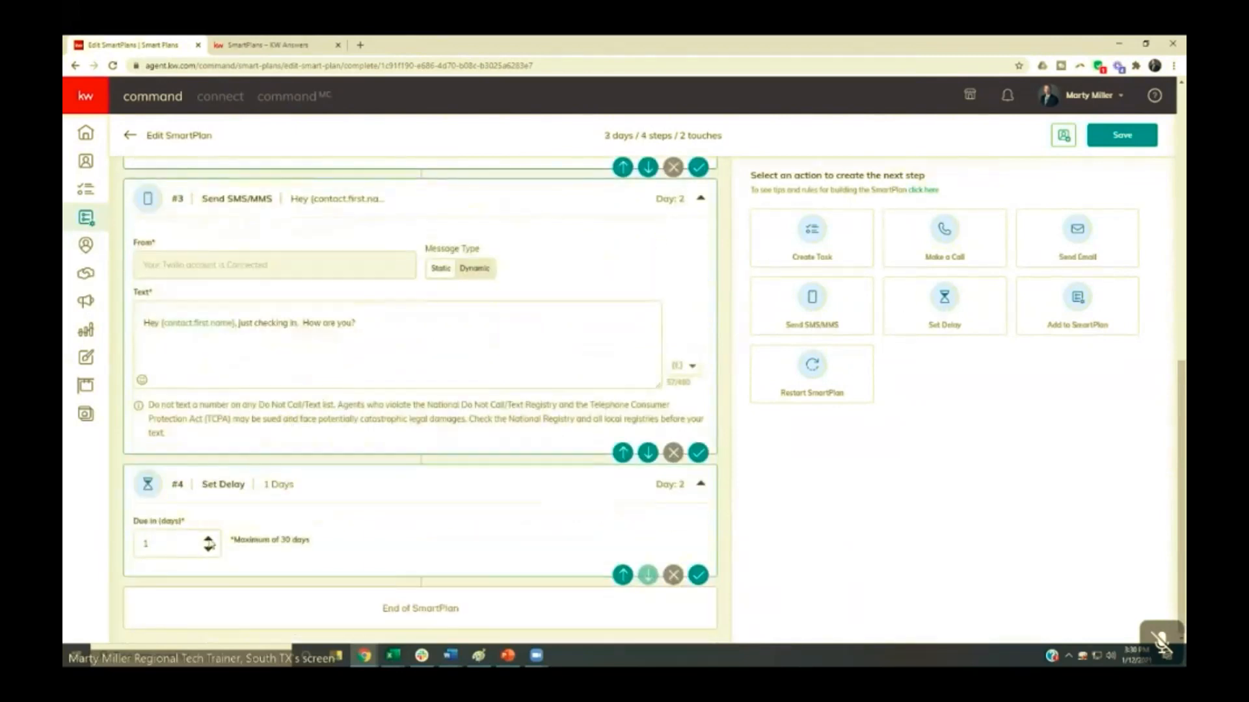
pyautogui.click(208, 539)
pyautogui.click(208, 549)
pyautogui.click(209, 549)
# - Add a second Send Email step followed by a Set Delay step of 2 days
pyautogui.click(1060, 246)
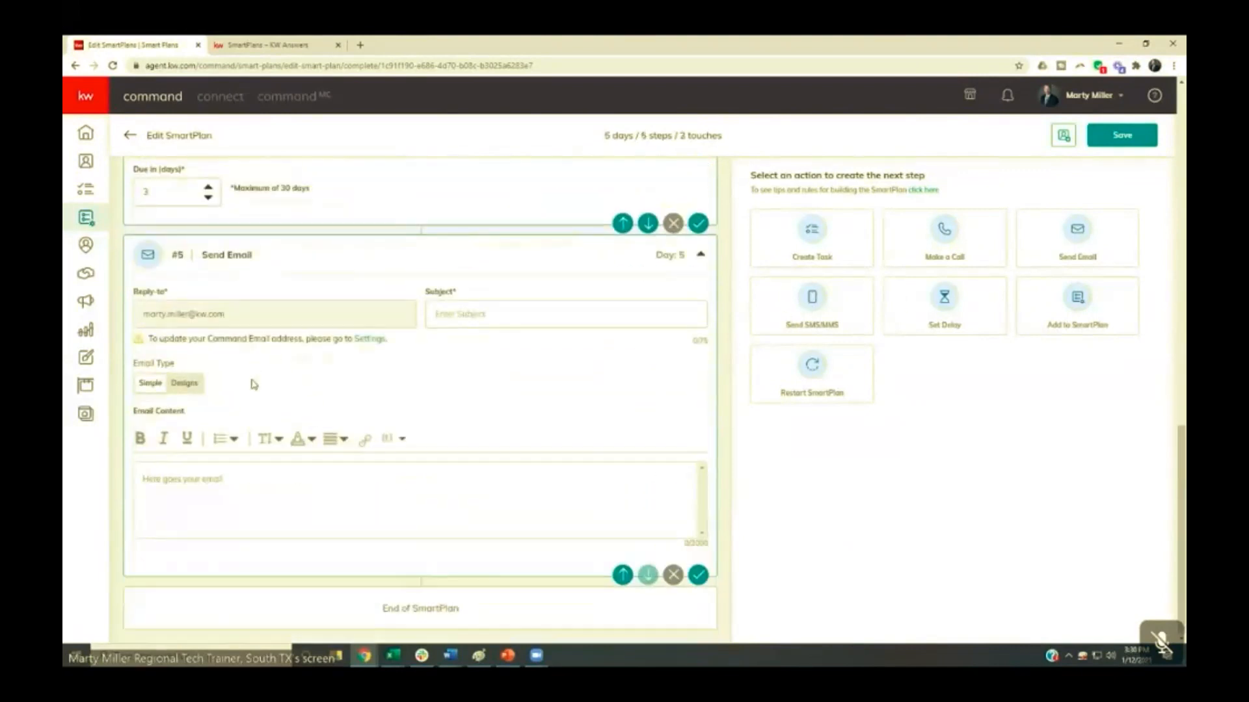
pyautogui.click(909, 307)
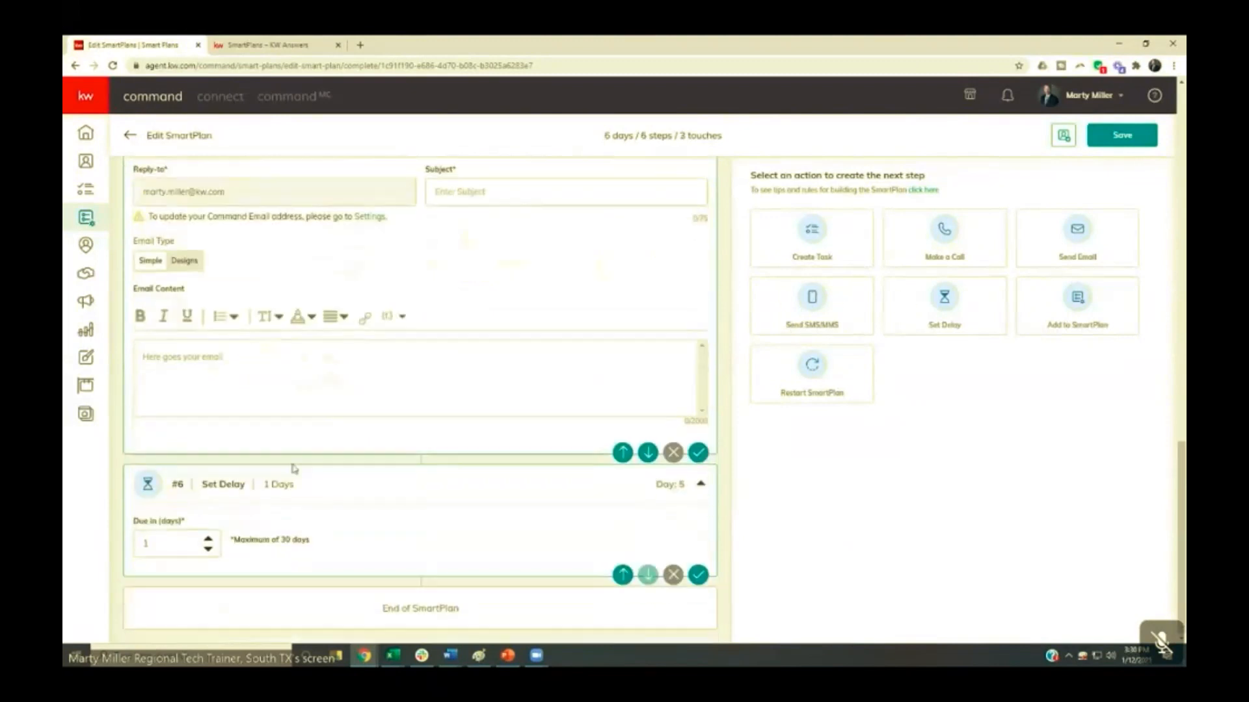
pyautogui.click(208, 540)
# - Add a Make a Call step after the 2-day delay and check its due day options, keeping Today
pyautogui.click(927, 252)
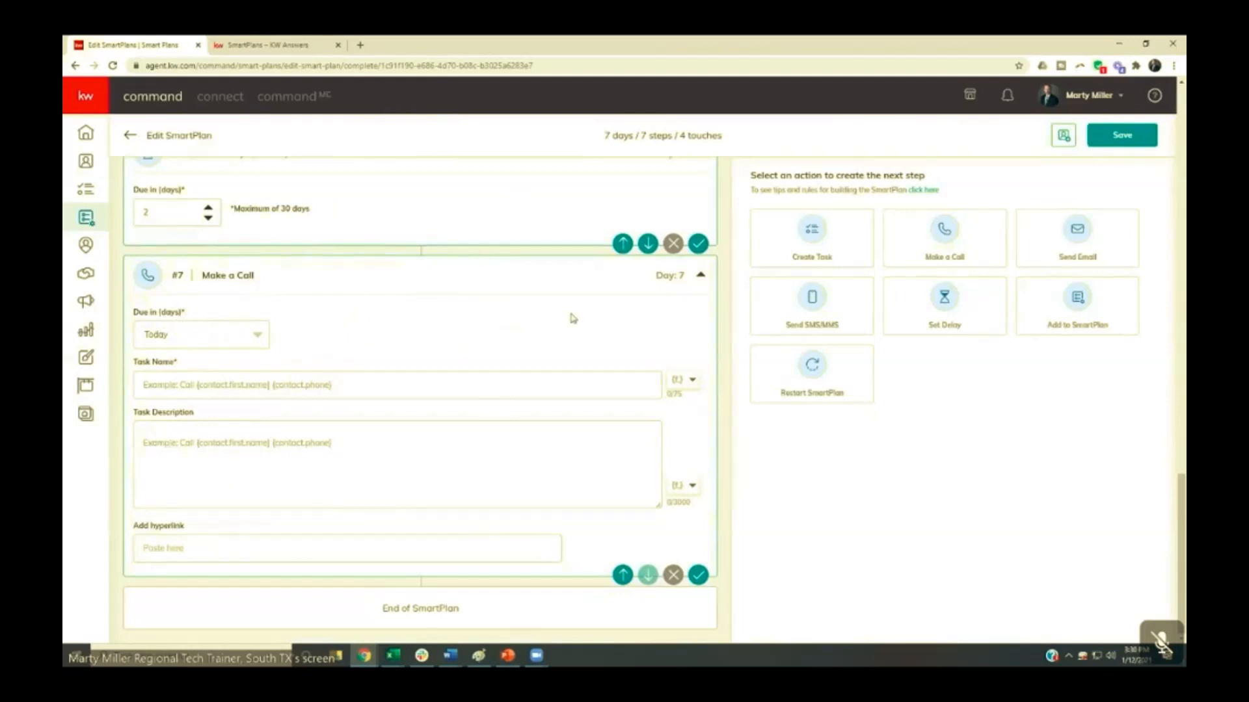
pyautogui.click(253, 339)
pyautogui.click(209, 343)
pyautogui.click(205, 342)
pyautogui.moveTo(264, 387)
pyautogui.mouseDown()
pyautogui.moveTo(264, 502)
pyautogui.moveTo(263, 387)
pyautogui.mouseUp()
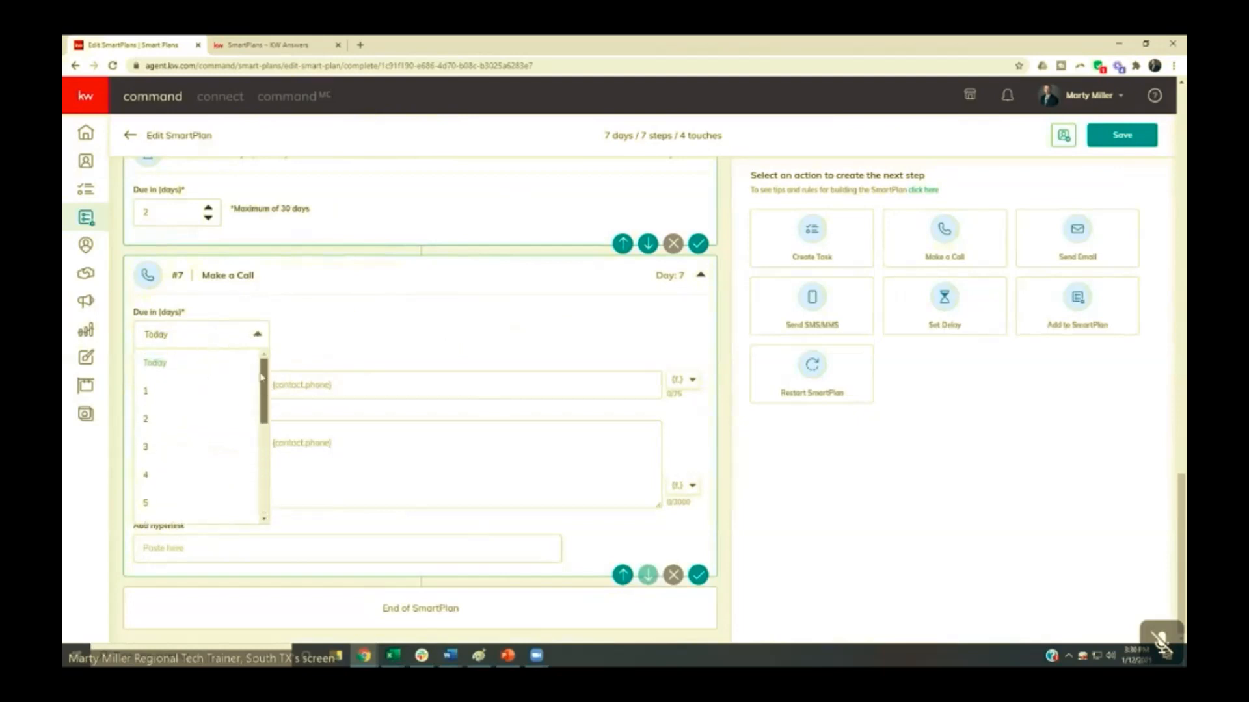
pyautogui.click(243, 341)
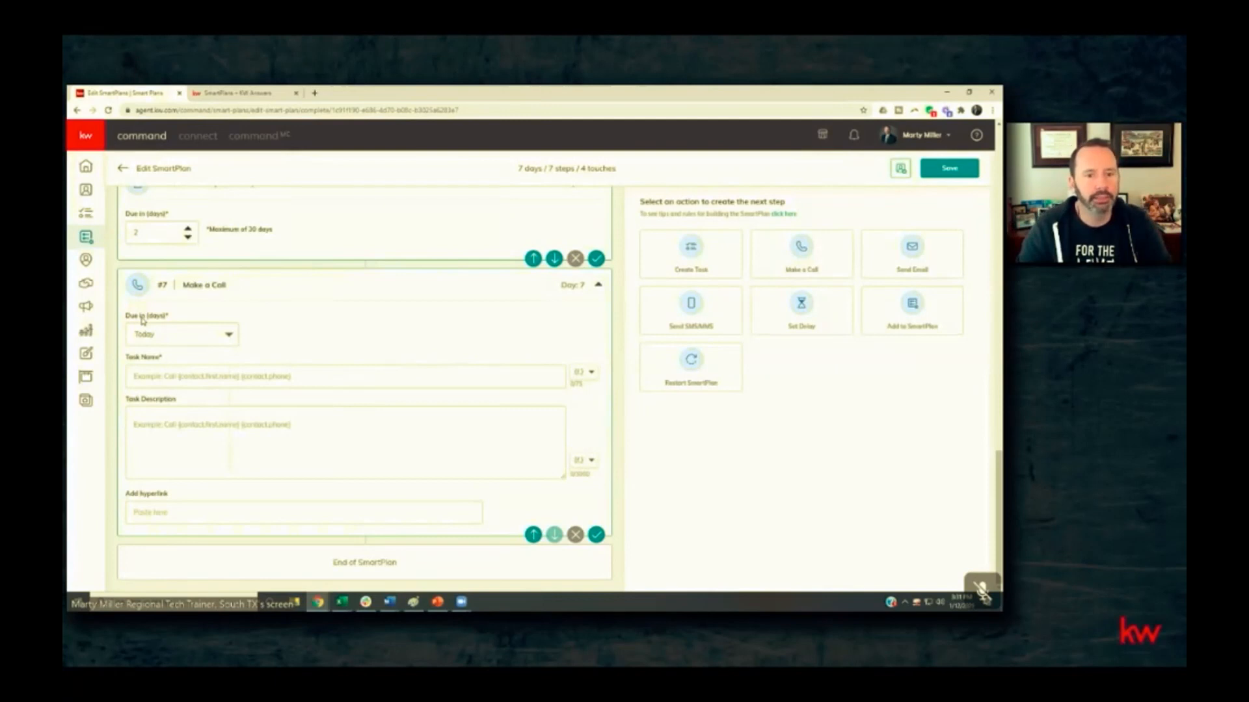
# - Name the call task "Follow Up Call with" followed by the contact.first.name and contact.last.name merge fields
pyautogui.click(138, 375)
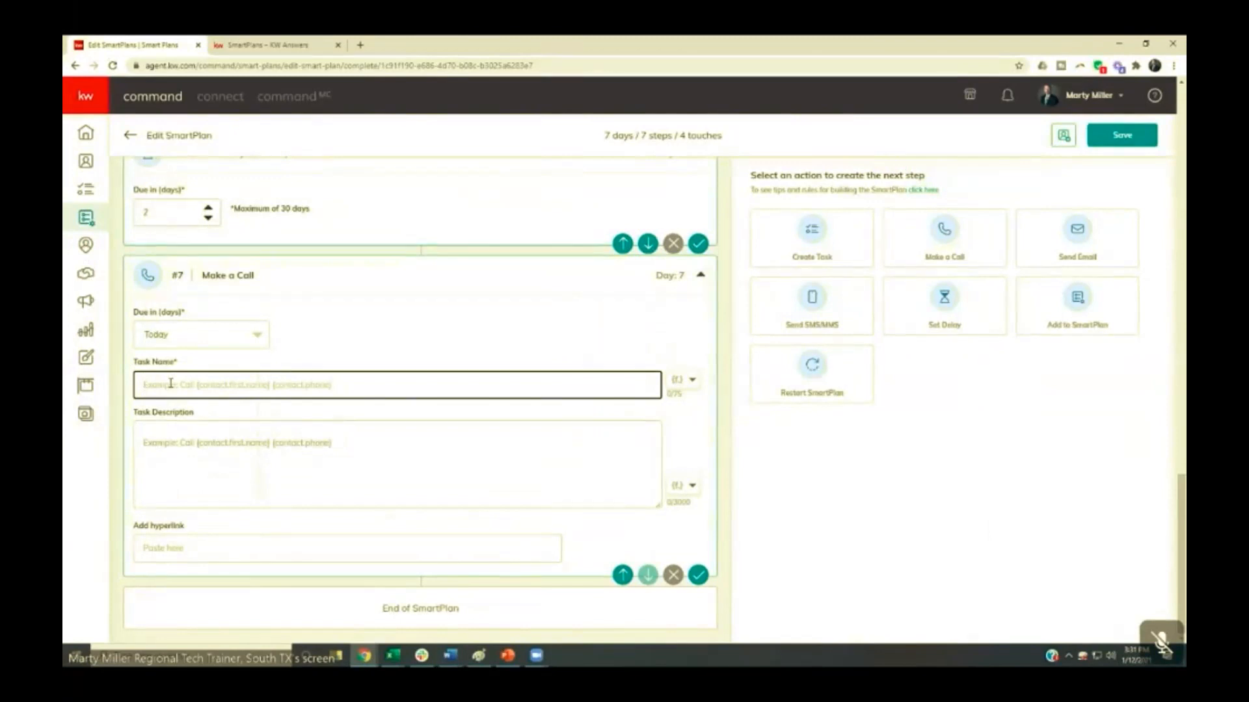
pyautogui.write('Fo')
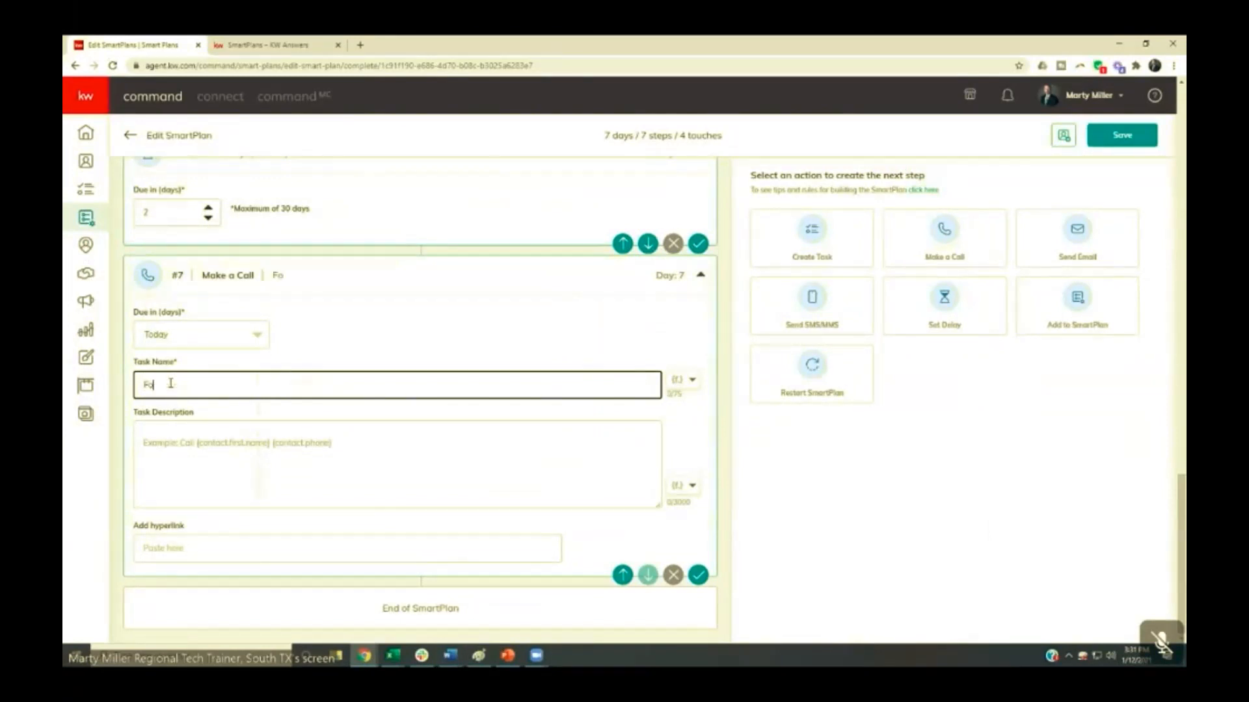
pyautogui.write('llow Up Call with')
pyautogui.click(678, 380)
pyautogui.click(623, 405)
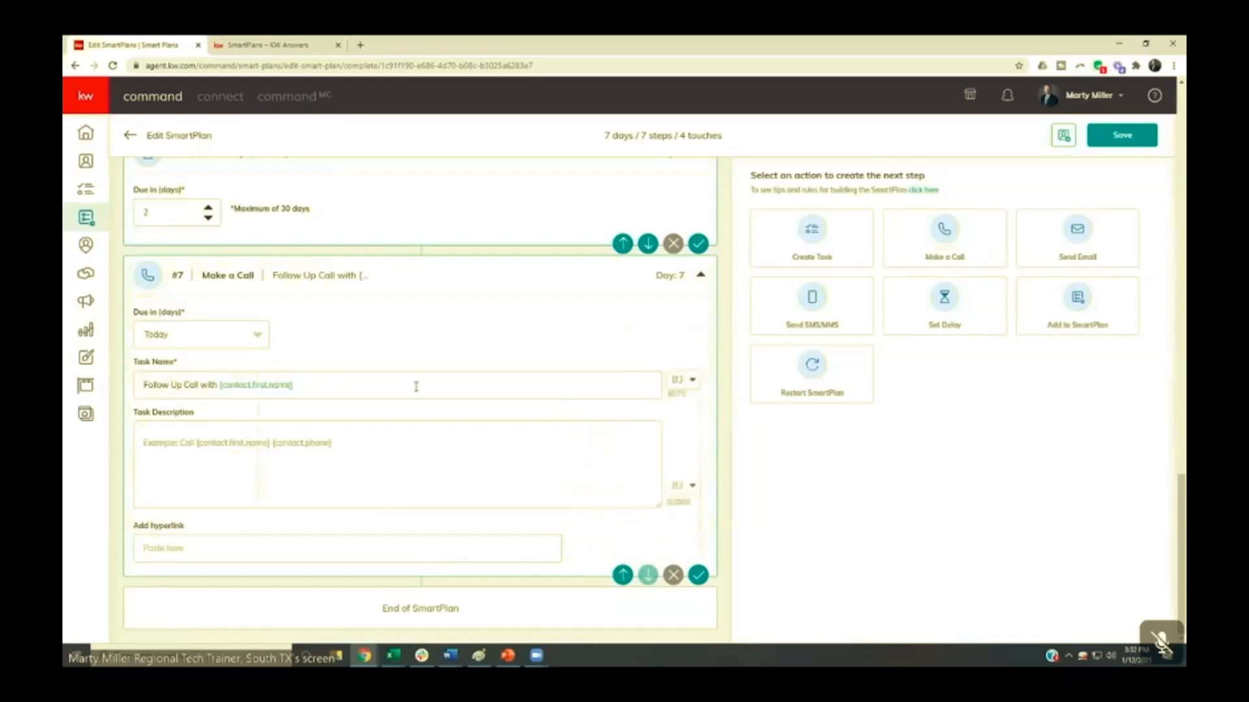
pyautogui.click(365, 386)
pyautogui.click(677, 380)
pyautogui.click(619, 419)
pyautogui.click(396, 390)
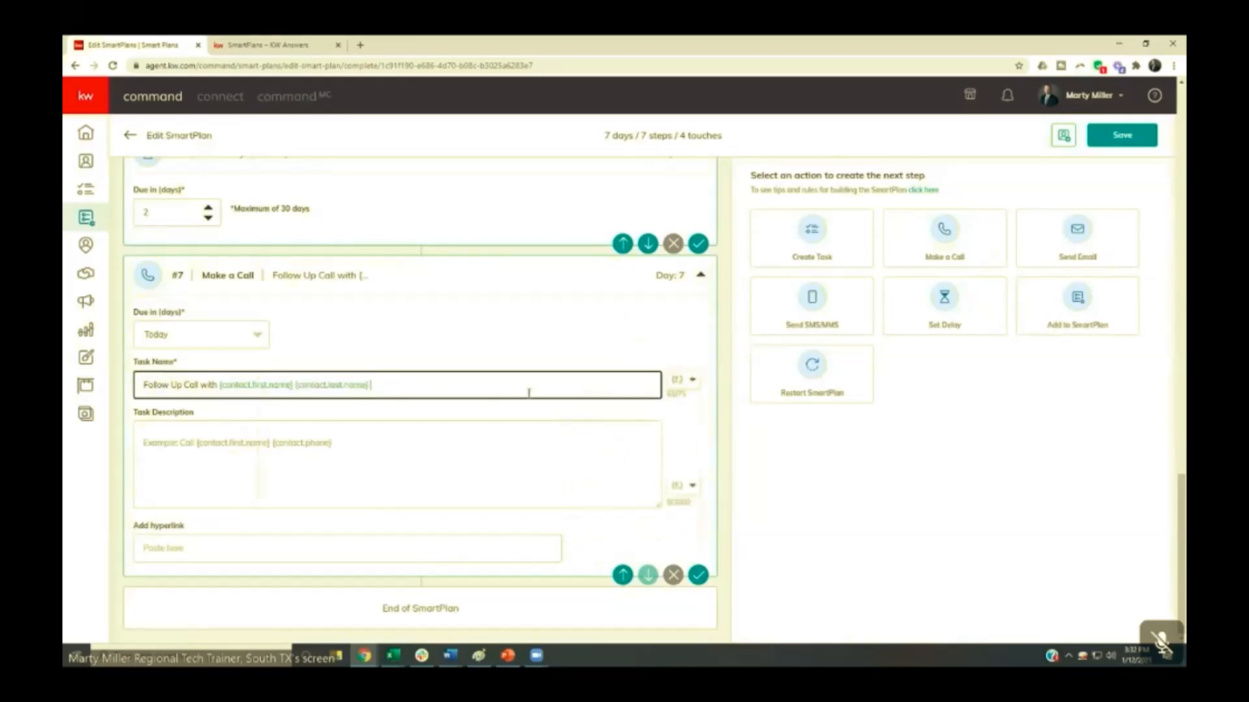
# - Try to add the contact.phone merge field to the end of the call task name
pyautogui.click(677, 380)
pyautogui.click(417, 410)
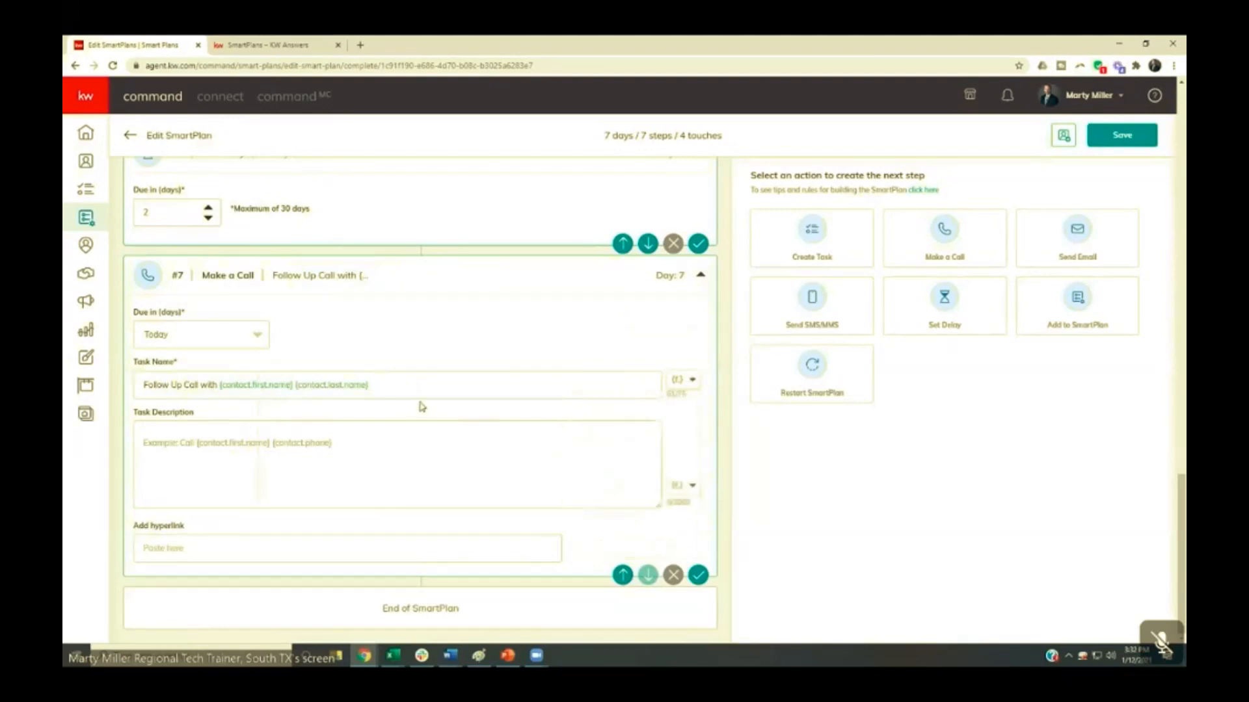
pyautogui.click(677, 383)
pyautogui.click(403, 385)
pyautogui.click(679, 385)
pyautogui.click(610, 483)
pyautogui.click(372, 389)
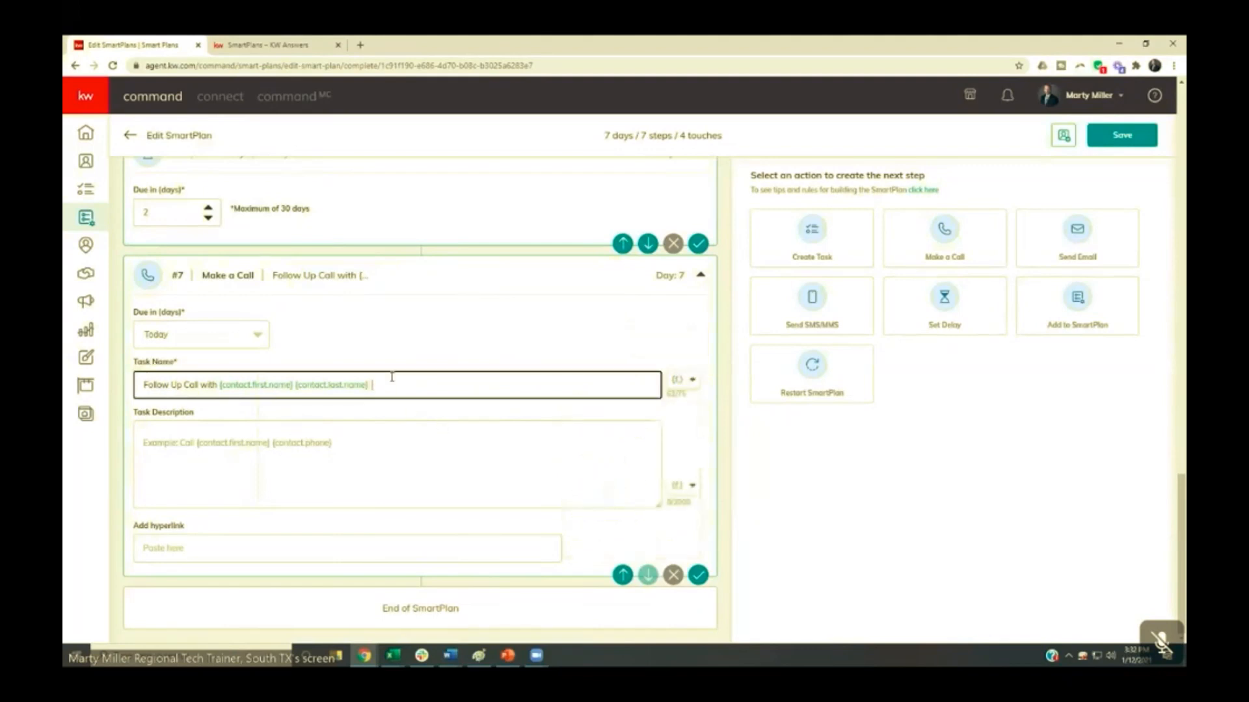
pyautogui.click(677, 384)
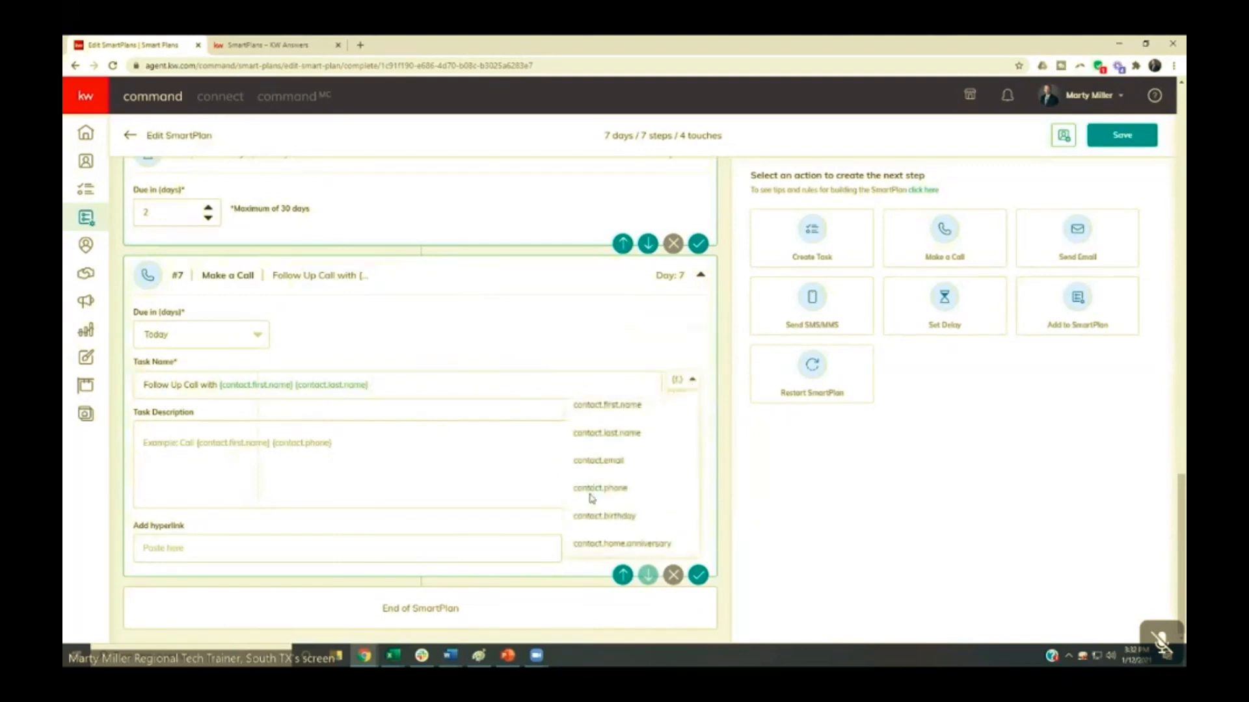
pyautogui.click(368, 384)
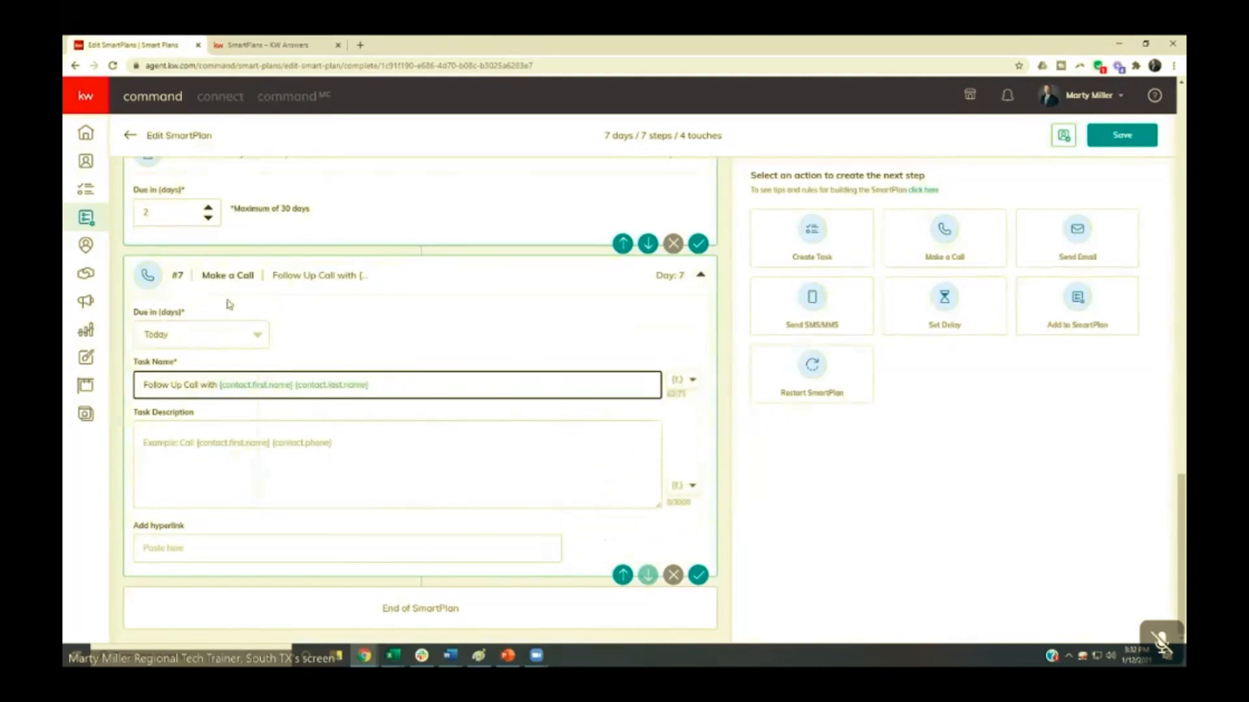
# - Try to open the task manager, go back without discarding the changes, and attempt to save the SmartPlan
pyautogui.click(87, 194)
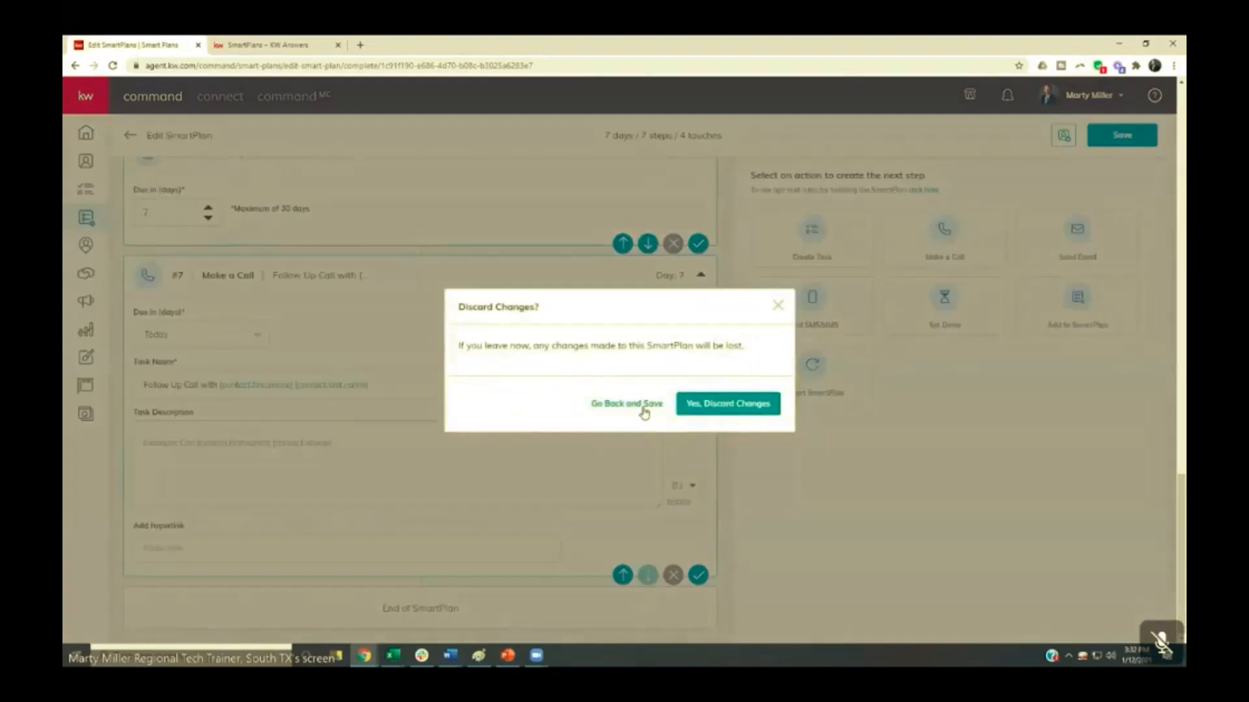
pyautogui.click(626, 404)
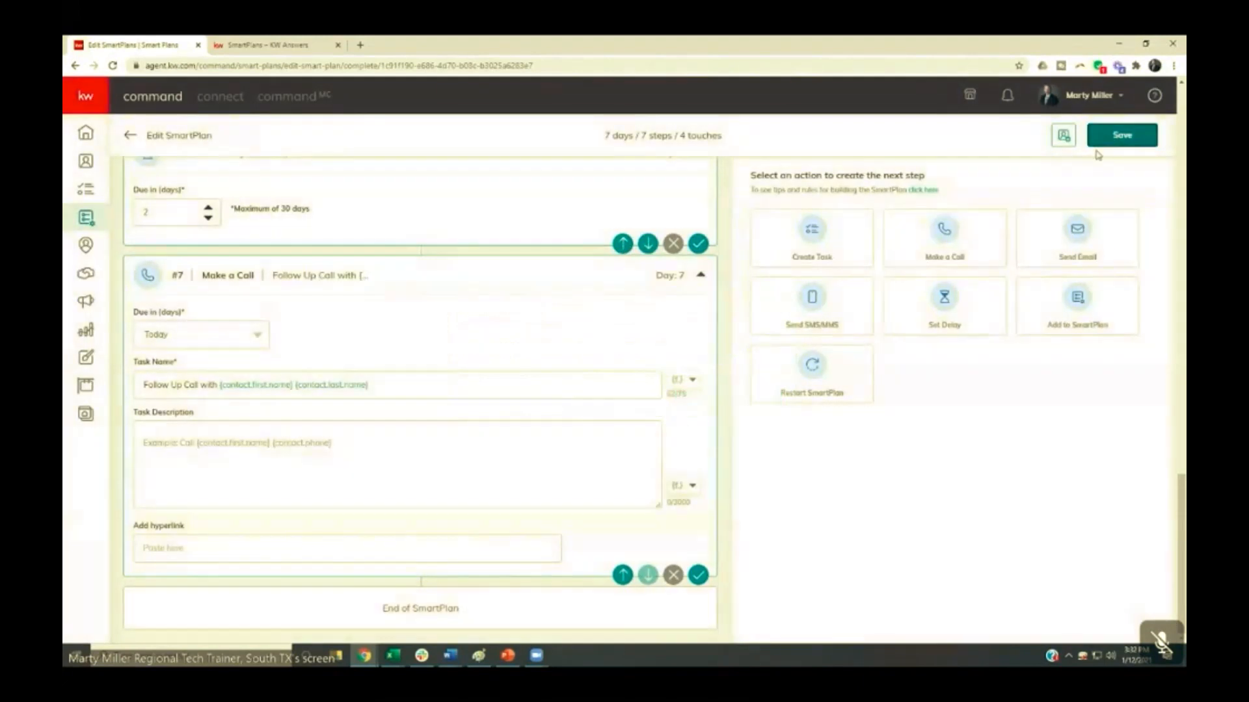
pyautogui.click(1099, 143)
# - Enter "Test" as both subject and body of the step 5 email and save the SmartPlan
pyautogui.click(469, 432)
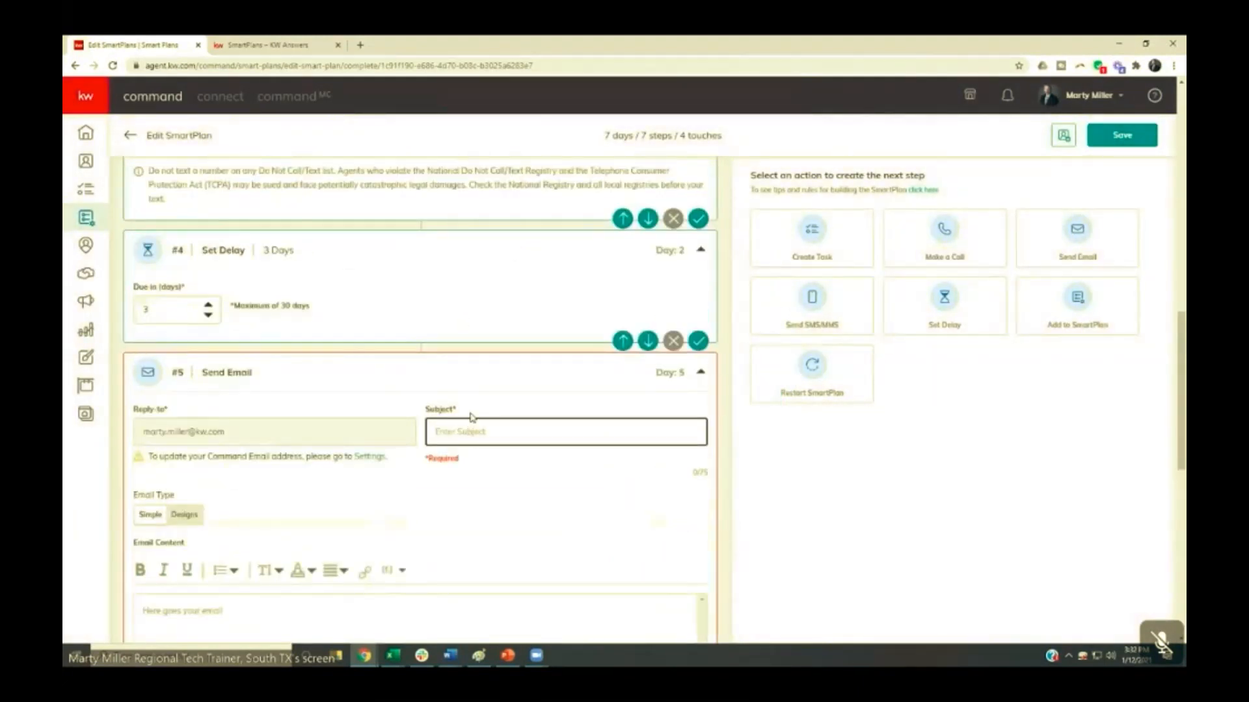
pyautogui.write('Test')
pyautogui.scroll(-4, 382, 449)
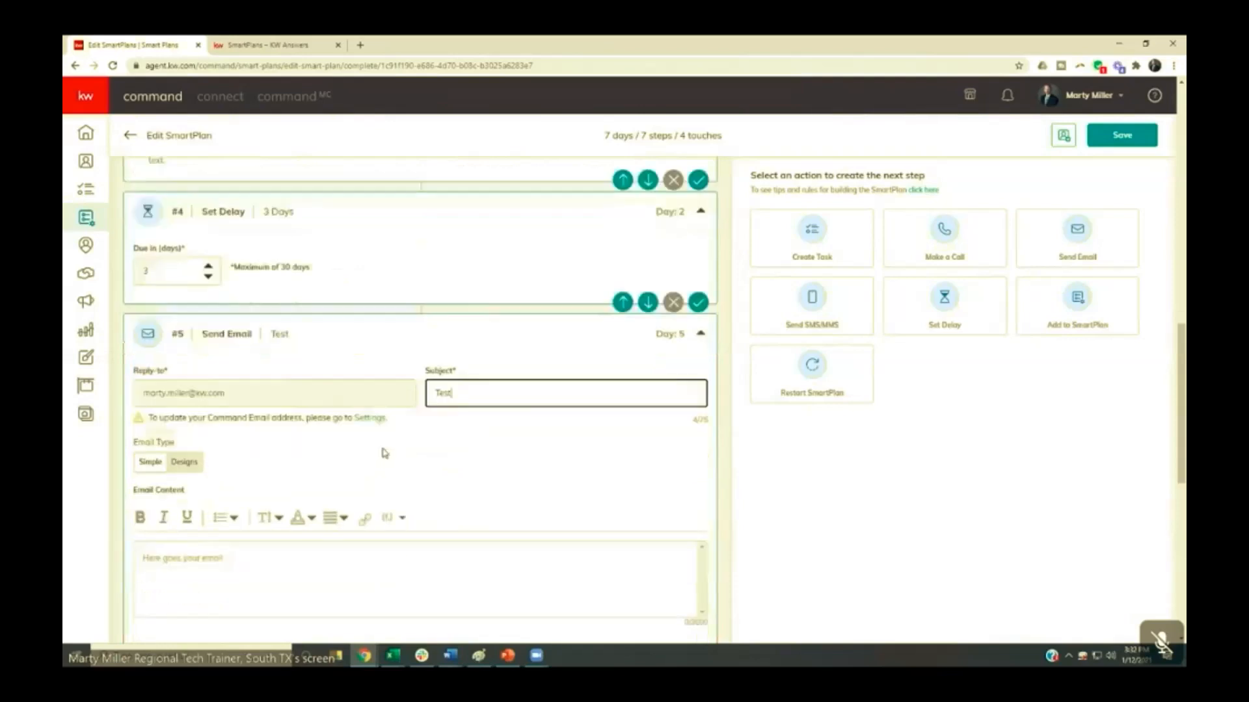
pyautogui.click(304, 379)
pyautogui.write('Test')
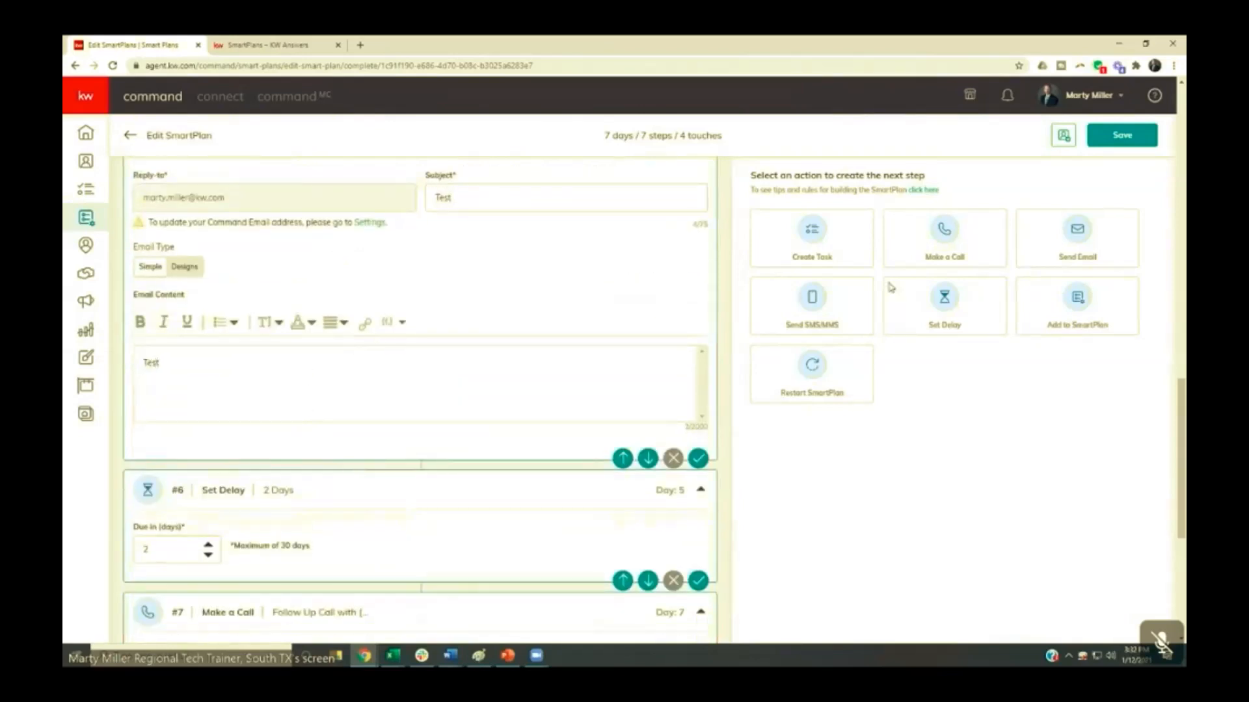
pyautogui.click(1143, 140)
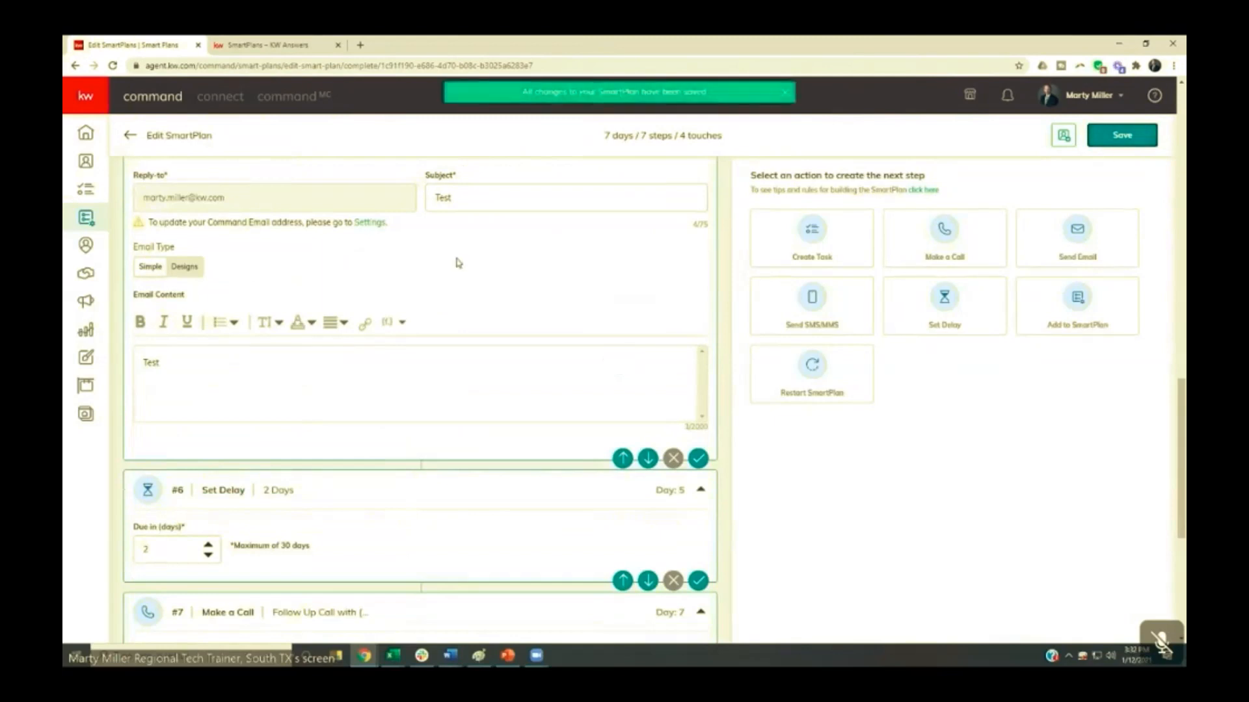
# - Open the contact tasks in the task manager and preview the details of the recruit call task
pyautogui.click(92, 192)
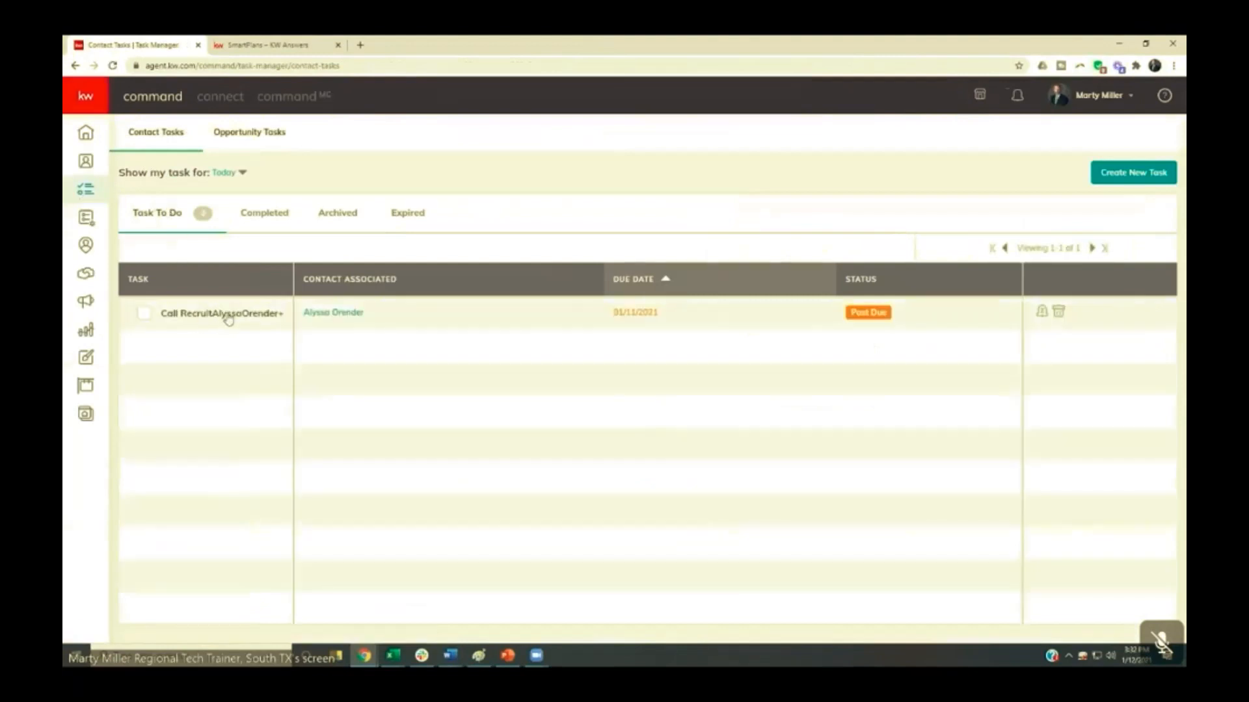
pyautogui.click(213, 317)
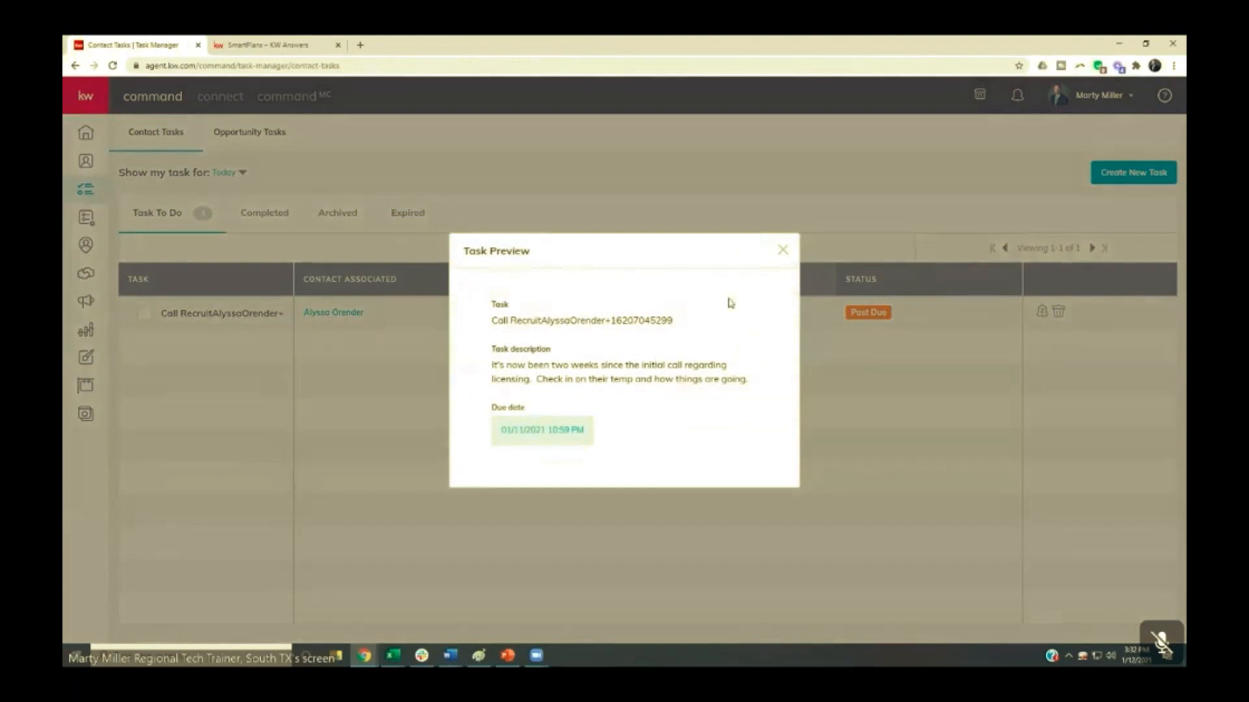
pyautogui.click(783, 253)
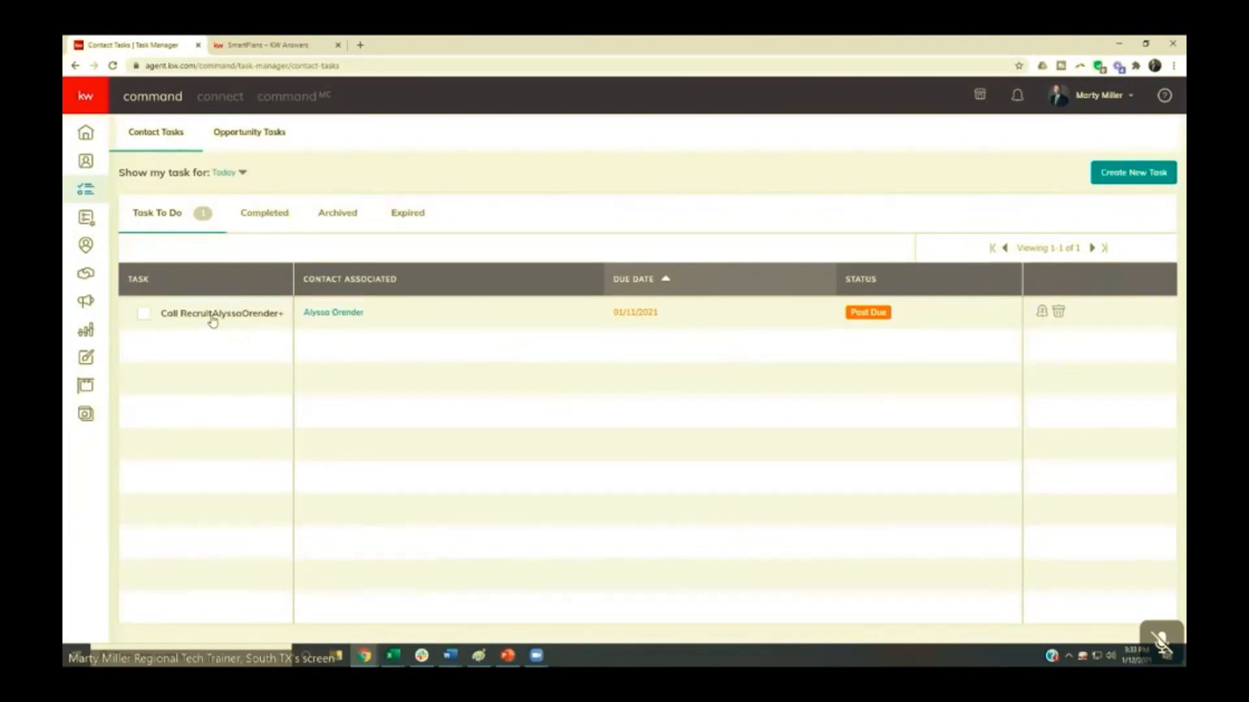
pyautogui.click(213, 317)
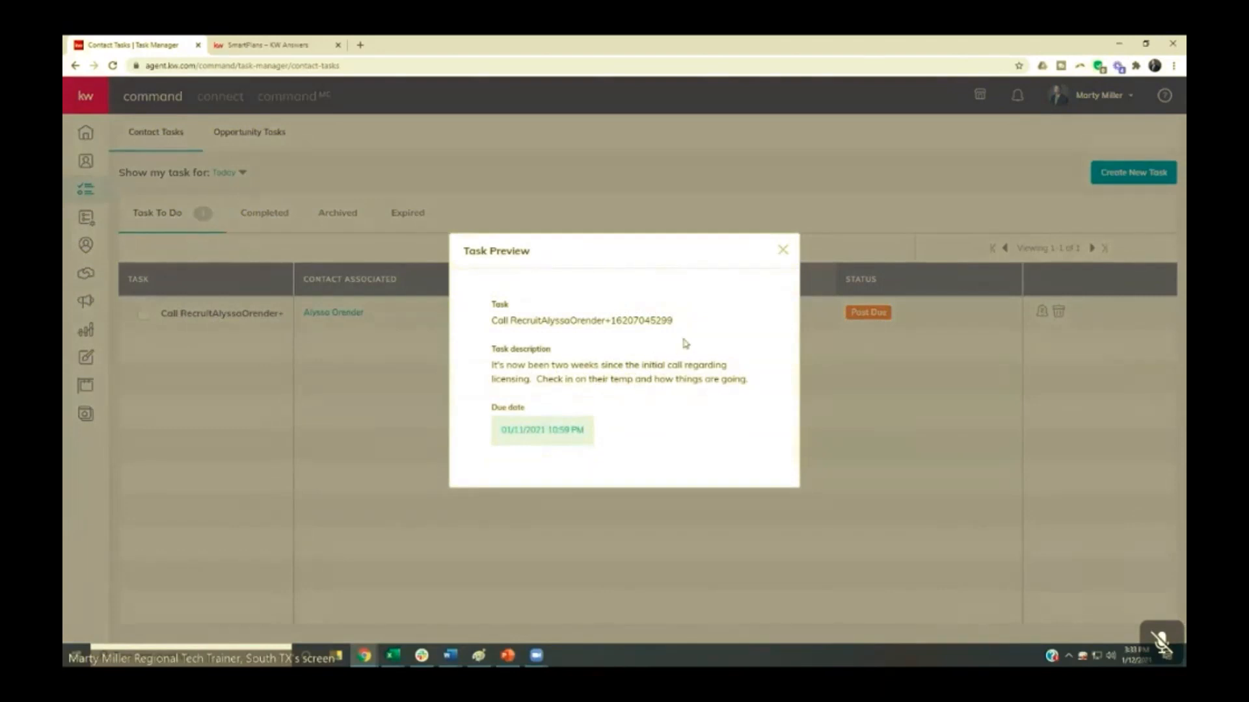
# - Close the task preview and open the KW ConnectLive Test SmartPlan for editing
pyautogui.click(782, 251)
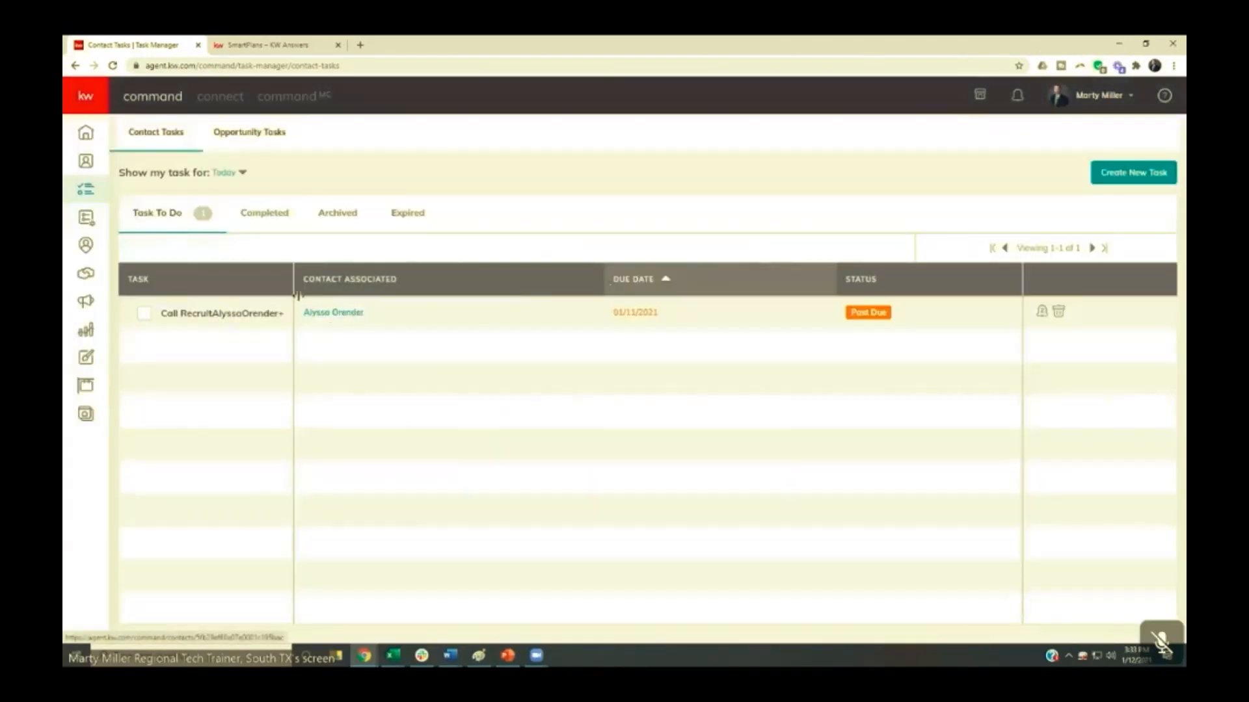
pyautogui.click(87, 221)
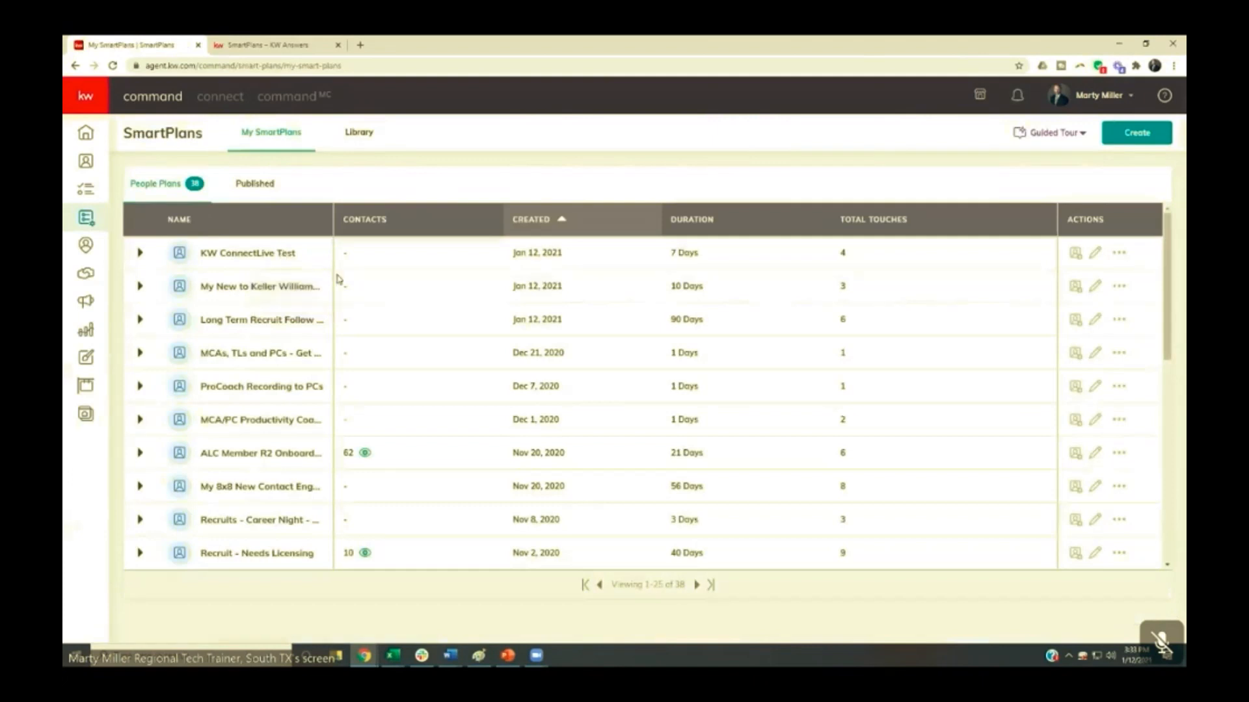
pyautogui.click(1097, 253)
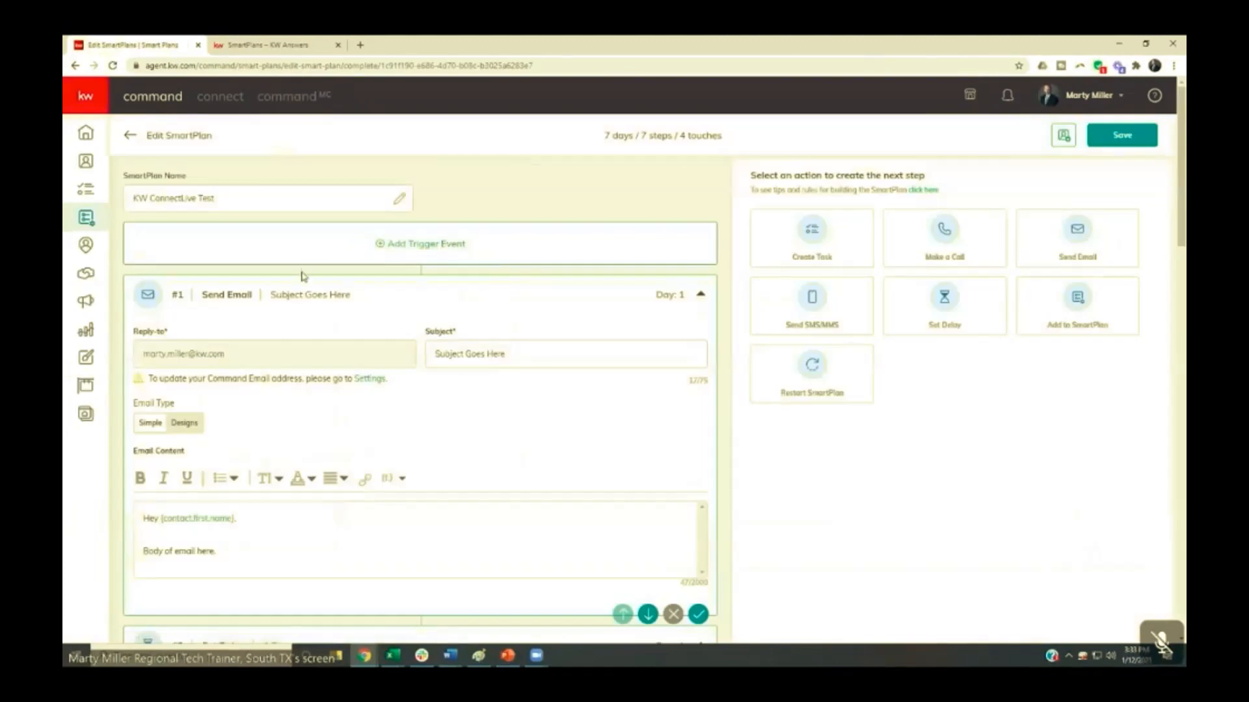
# - Append an Add to SmartPlan action after the follow-up call step and choose My Monthly Neighborhood Nurture as its target plan
pyautogui.scroll(-10, 306, 287)
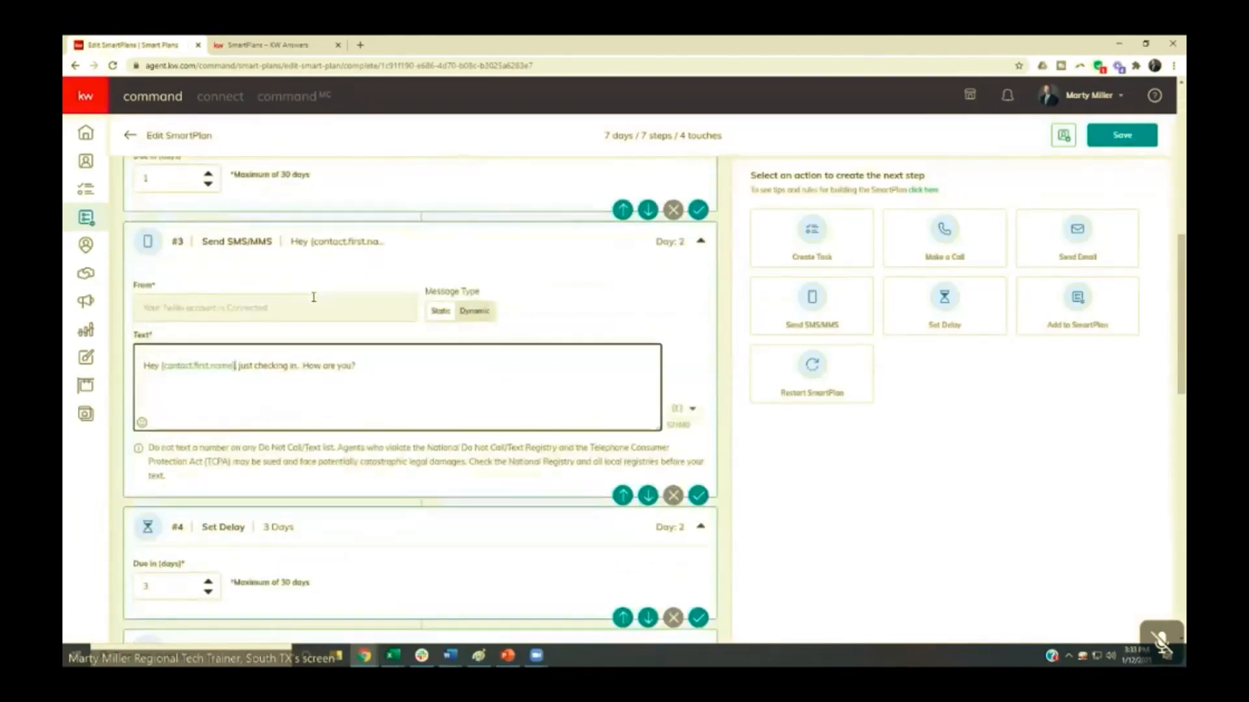
pyautogui.scroll(-15, 313, 297)
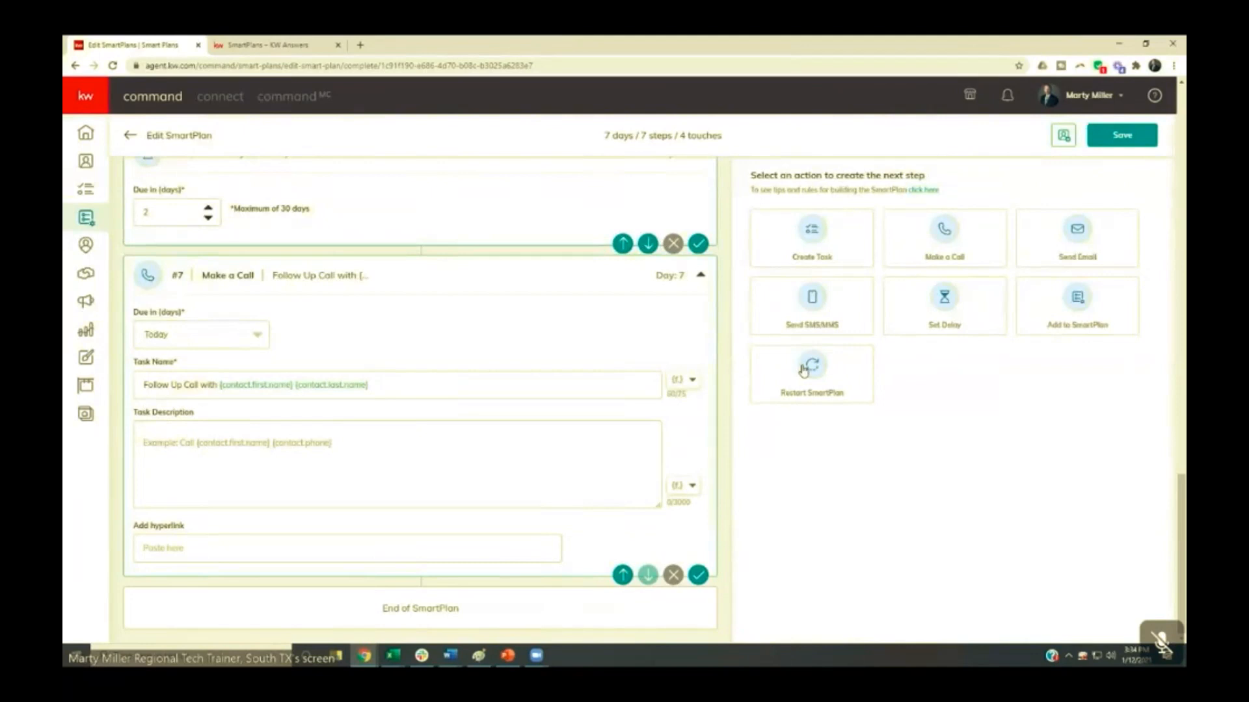
pyautogui.click(1057, 311)
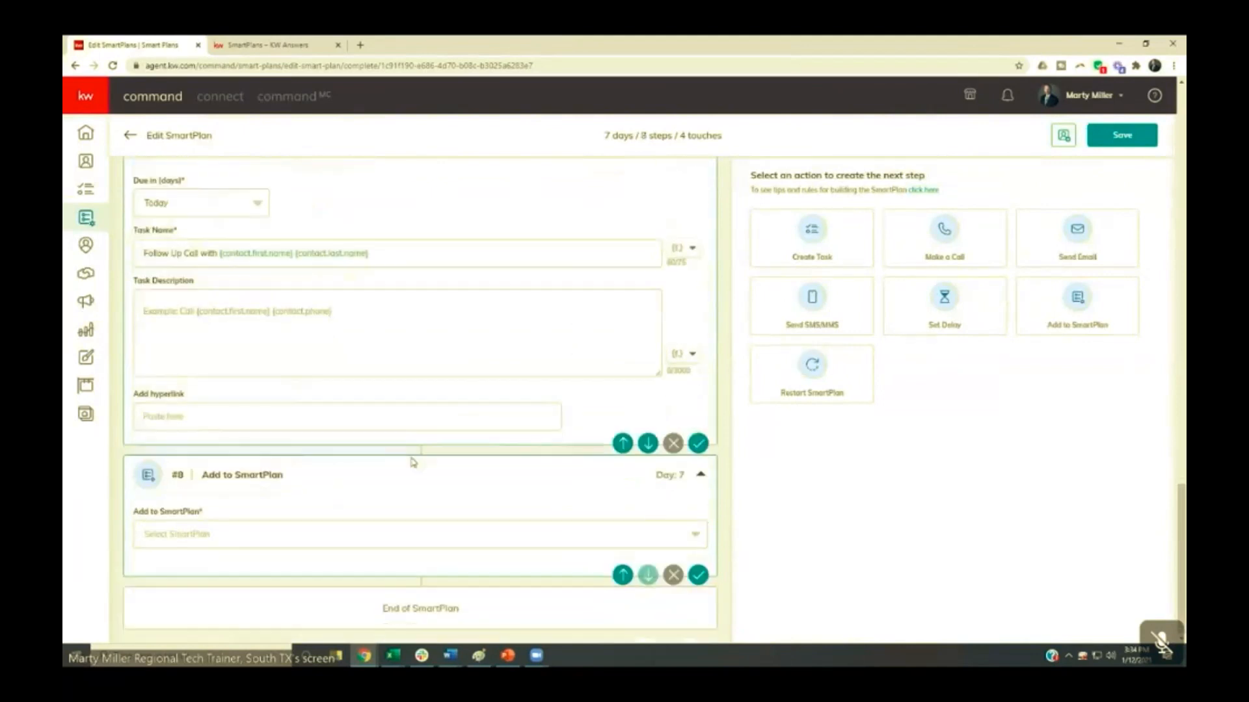
pyautogui.click(223, 545)
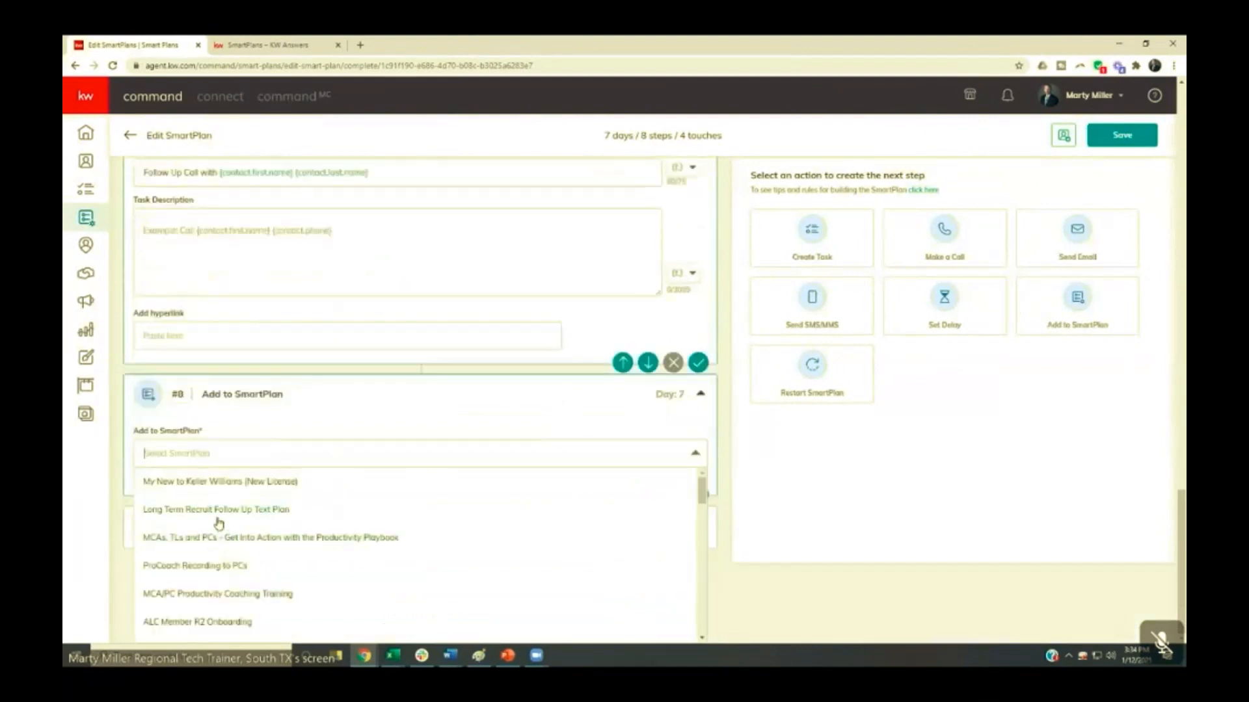
pyautogui.write('ne')
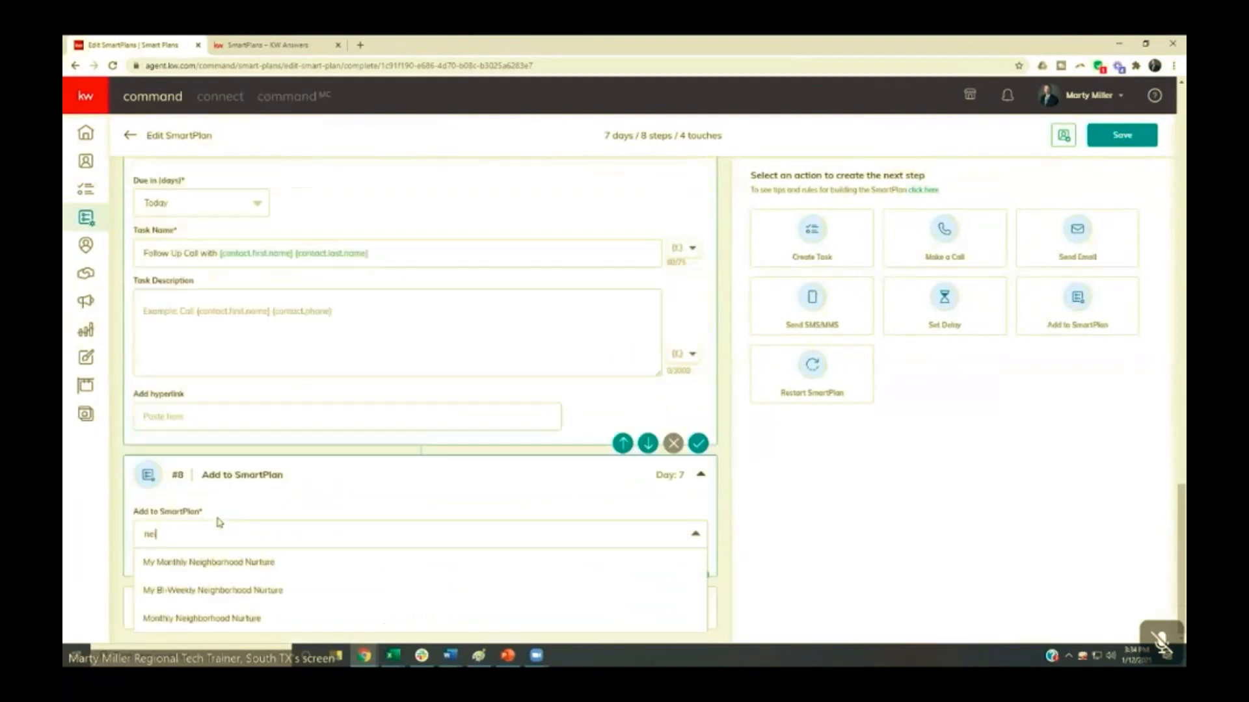
pyautogui.click(223, 563)
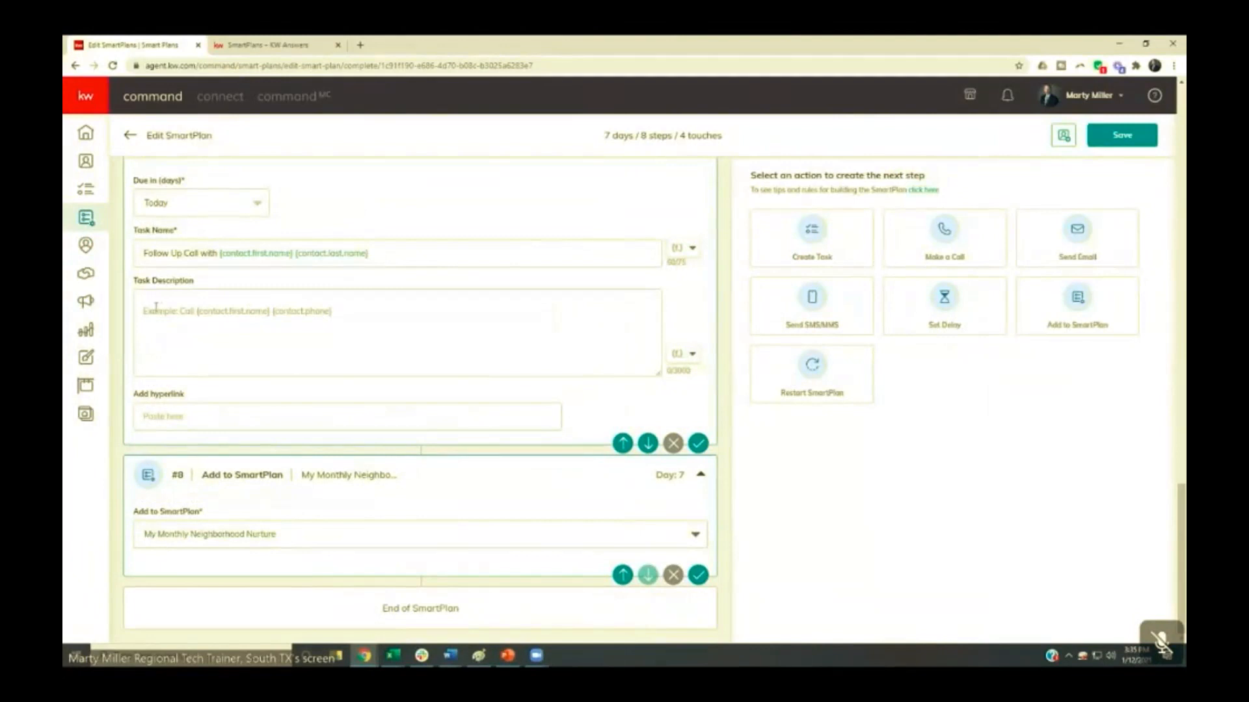
# - Look back over the earlier steps of the SmartPlan, save it and return to the SmartPlans list
pyautogui.scroll(3, 346, 368)
pyautogui.scroll(5, 346, 369)
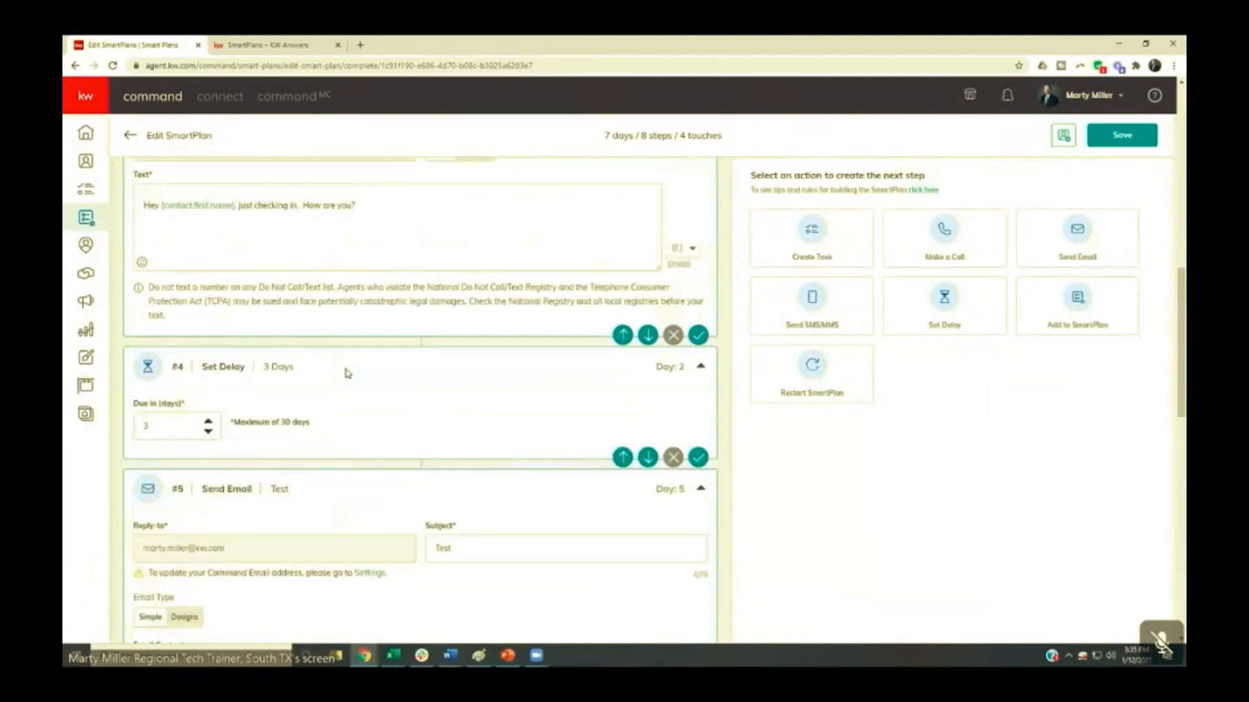
pyautogui.scroll(3, 348, 374)
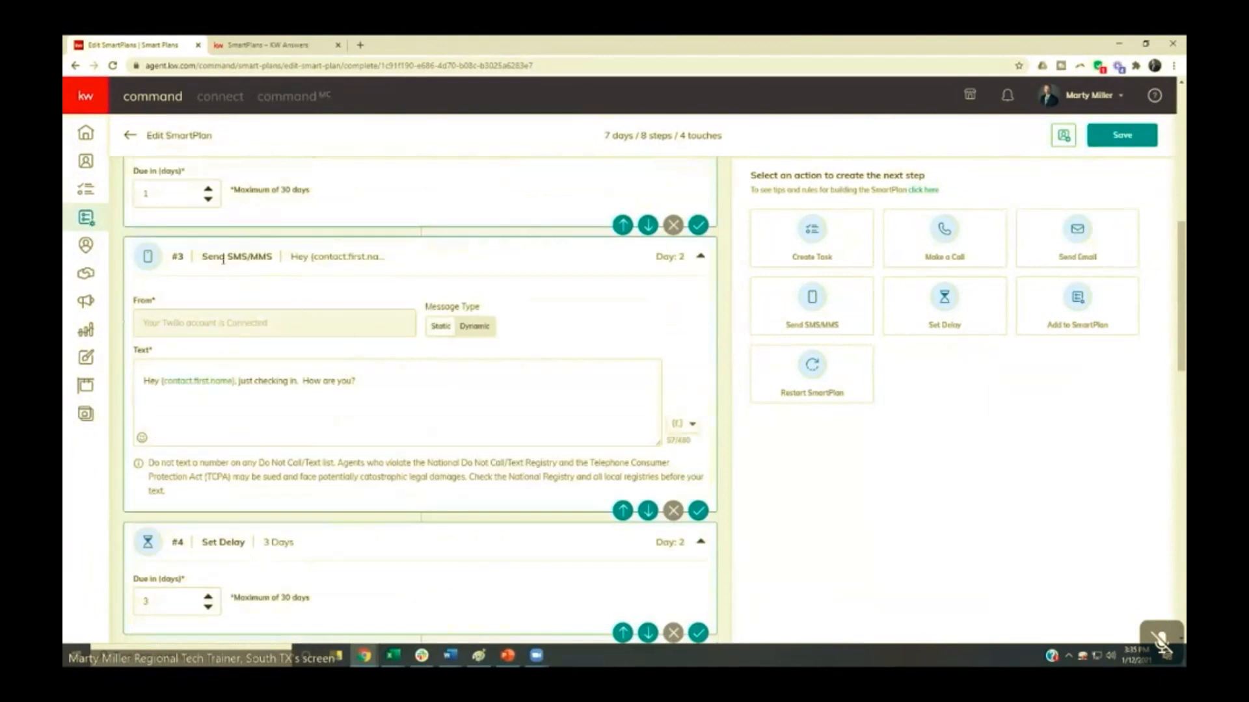
pyautogui.click(1113, 139)
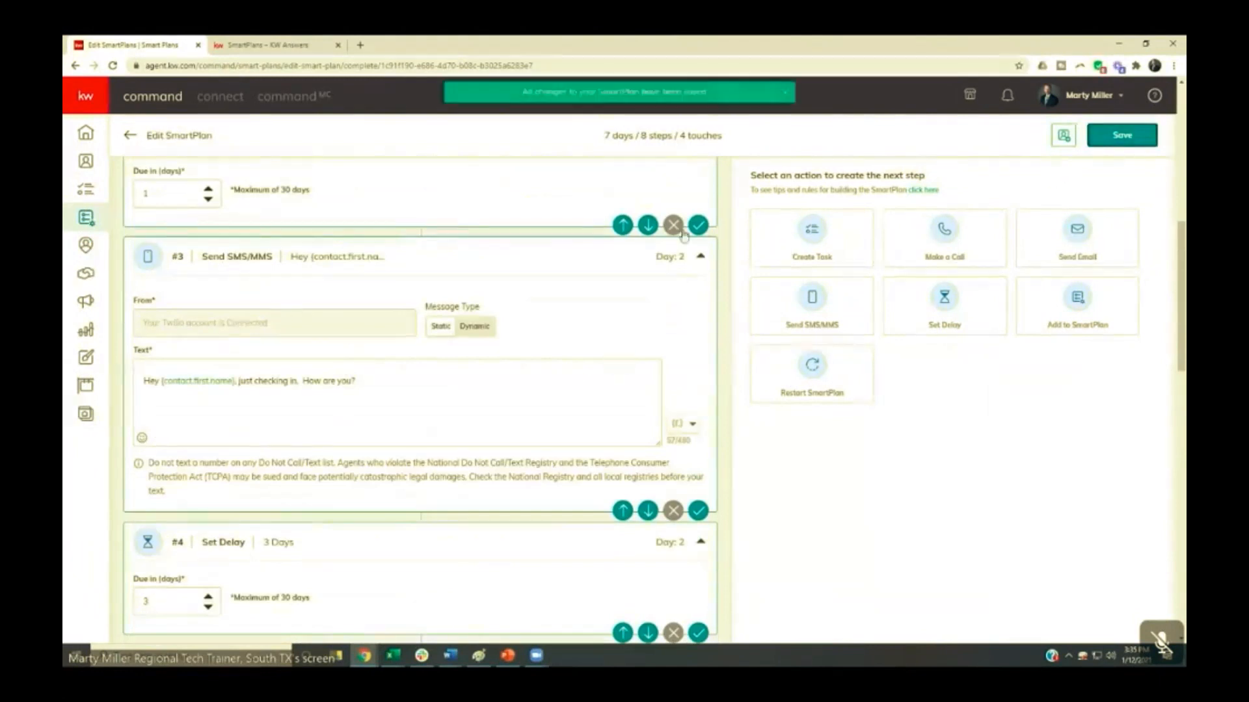
pyautogui.click(132, 138)
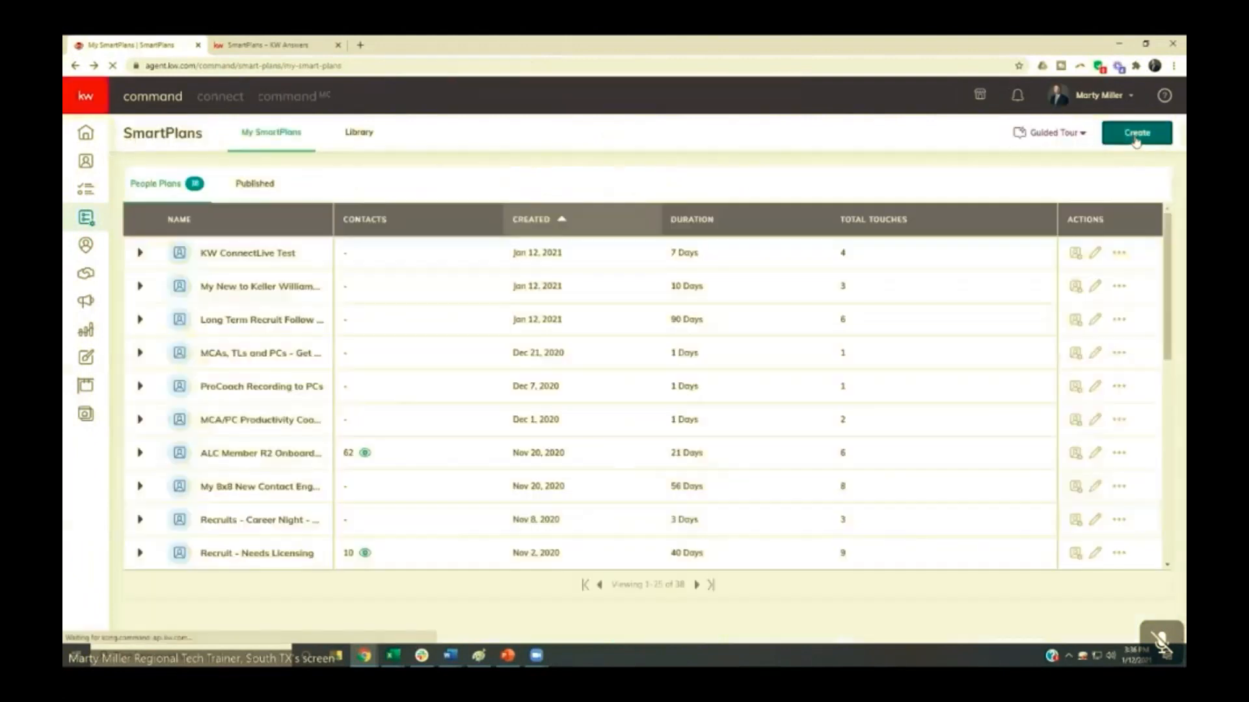
# - Create a new SmartPlan named "Dynamic Text Test"
pyautogui.click(1128, 139)
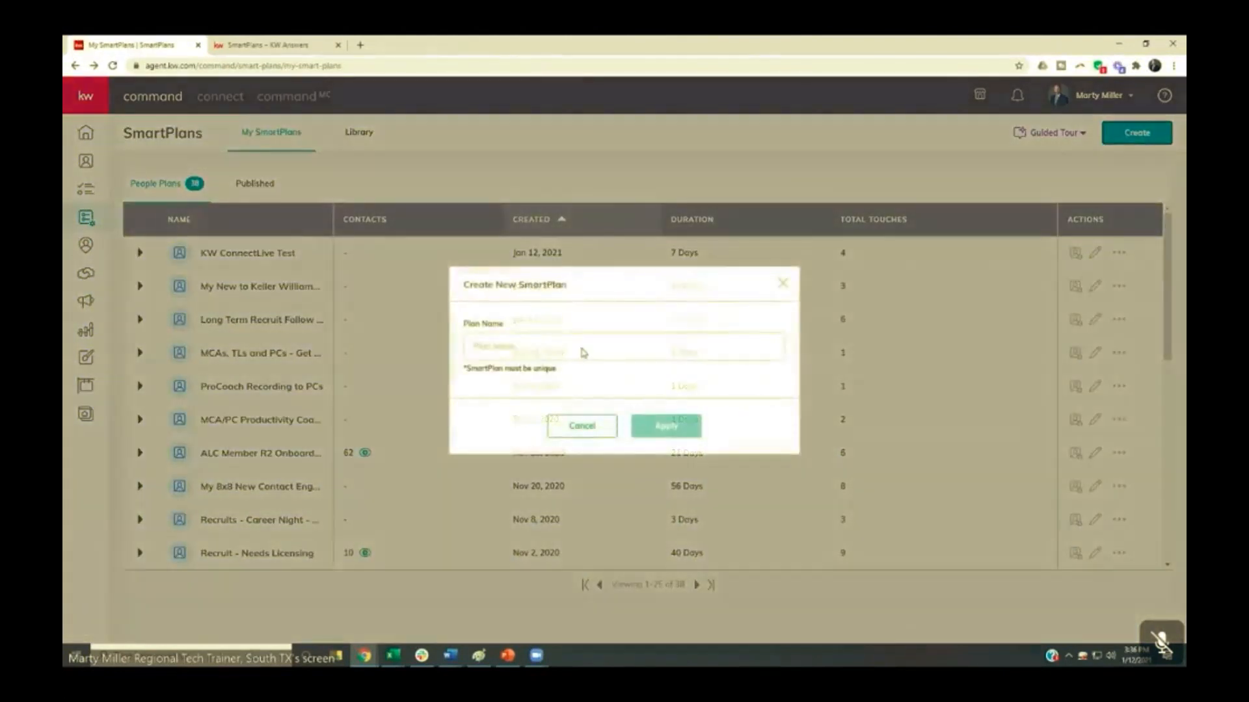
pyautogui.click(563, 350)
pyautogui.write('Dynamic Te')
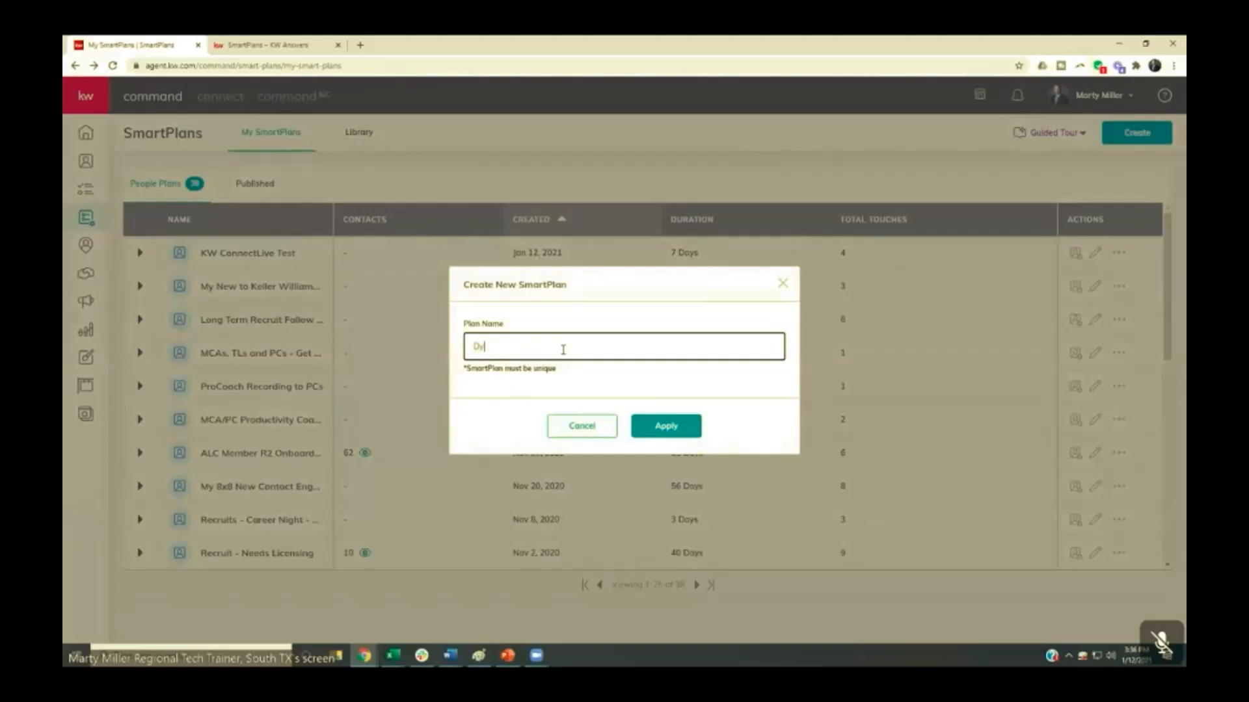
pyautogui.write('xt Test')
pyautogui.click(645, 426)
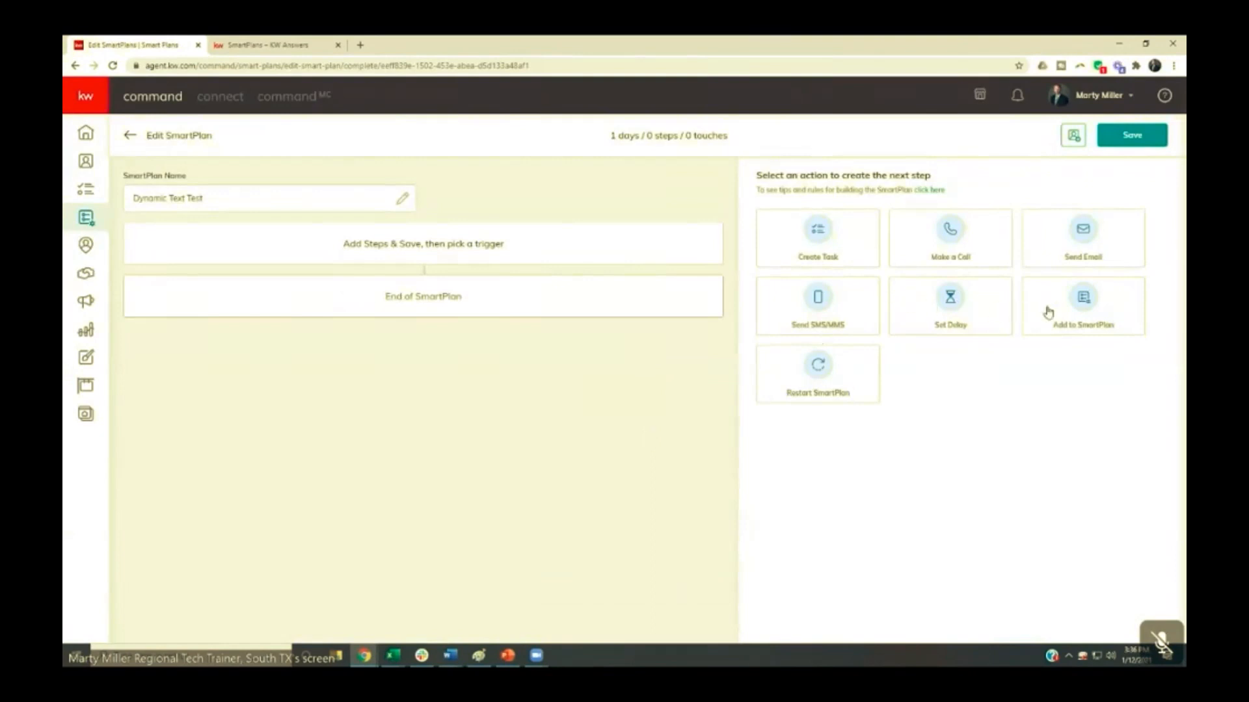
# - Add a Send SMS/MMS step followed by a 7-day delay to the empty SmartPlan
pyautogui.click(816, 319)
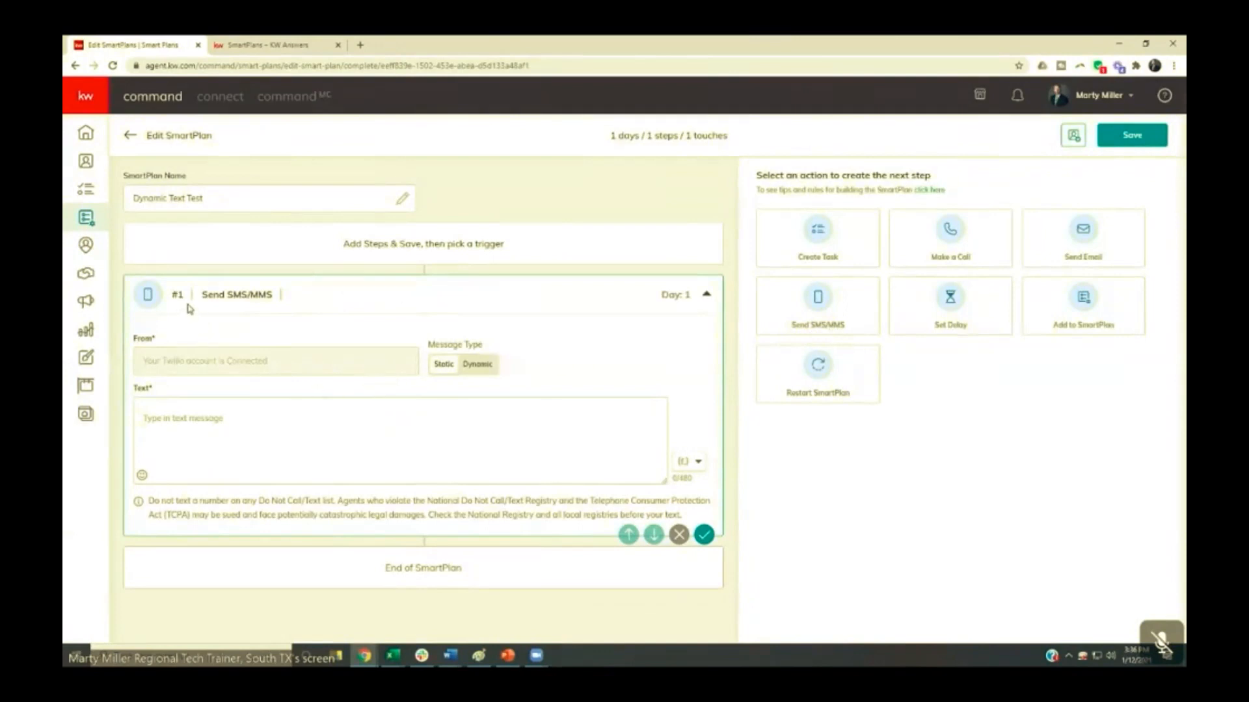
pyautogui.click(939, 311)
pyautogui.moveTo(168, 544); pyautogui.dragTo(121, 539)
pyautogui.write('7')
# - Append a second Send SMS/MMS step and another delay of 7 days after the first delay
pyautogui.click(815, 323)
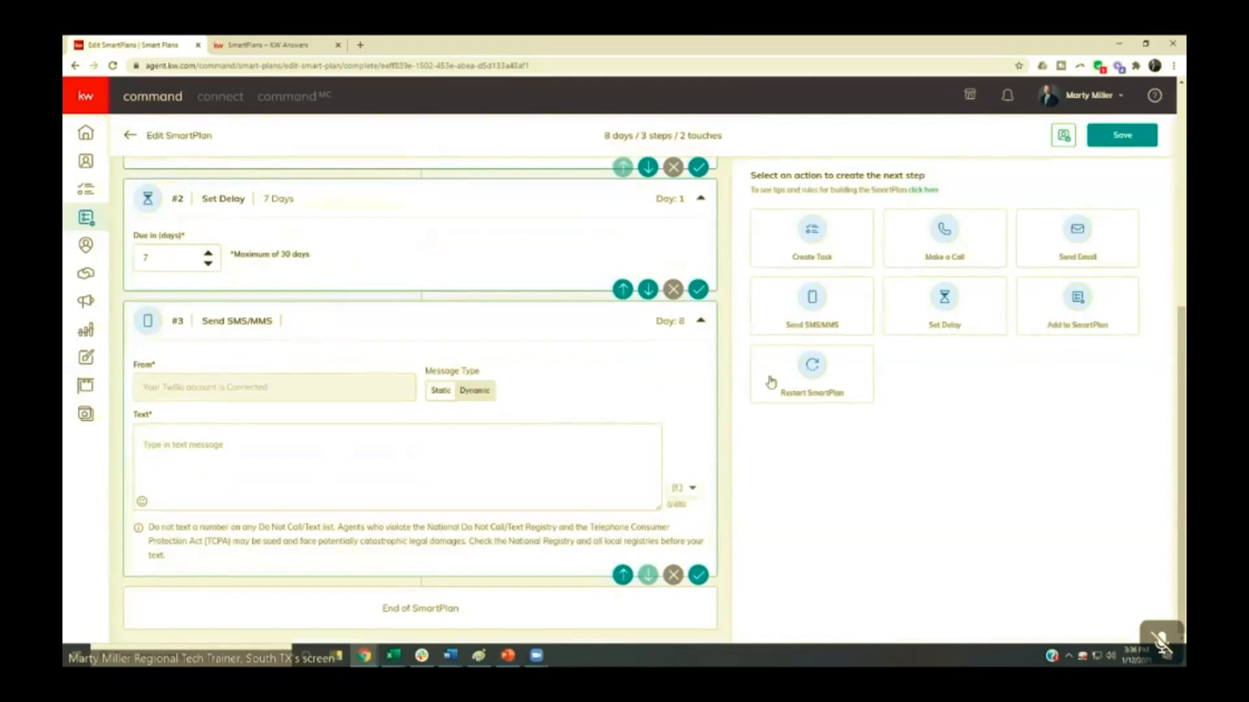
pyautogui.click(945, 323)
pyautogui.moveTo(160, 544); pyautogui.dragTo(120, 548)
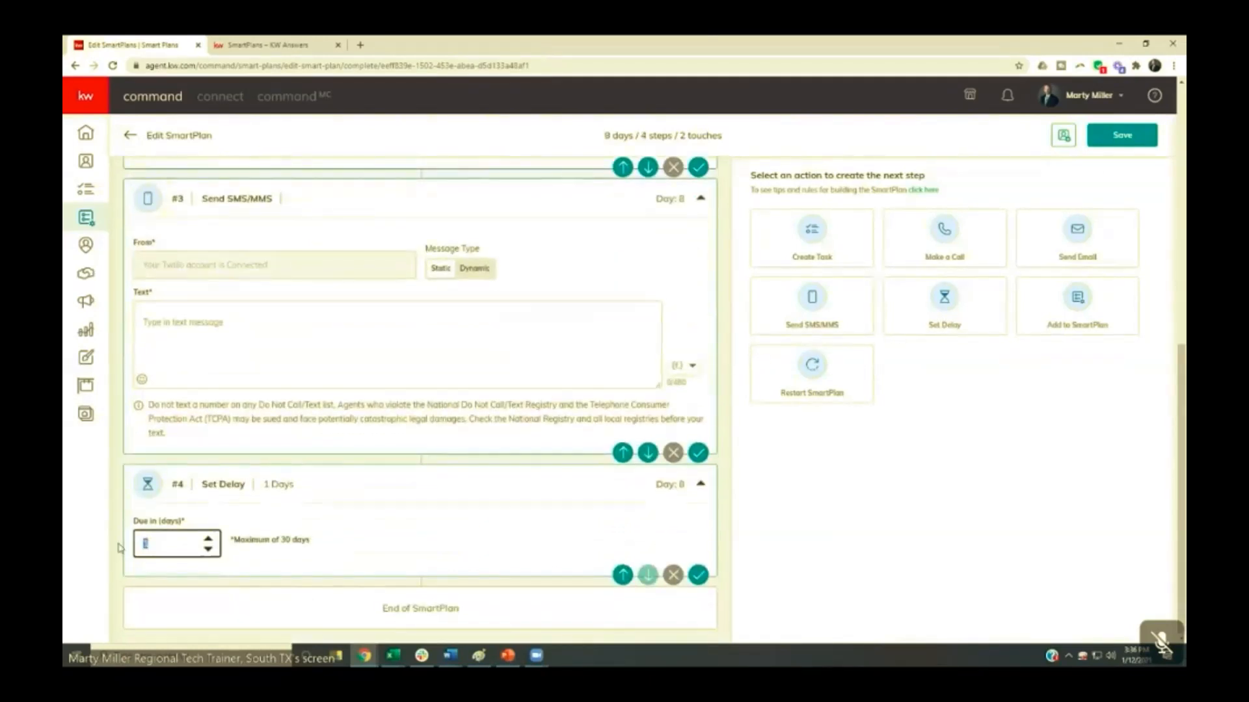
pyautogui.write('7')
pyautogui.click(728, 527)
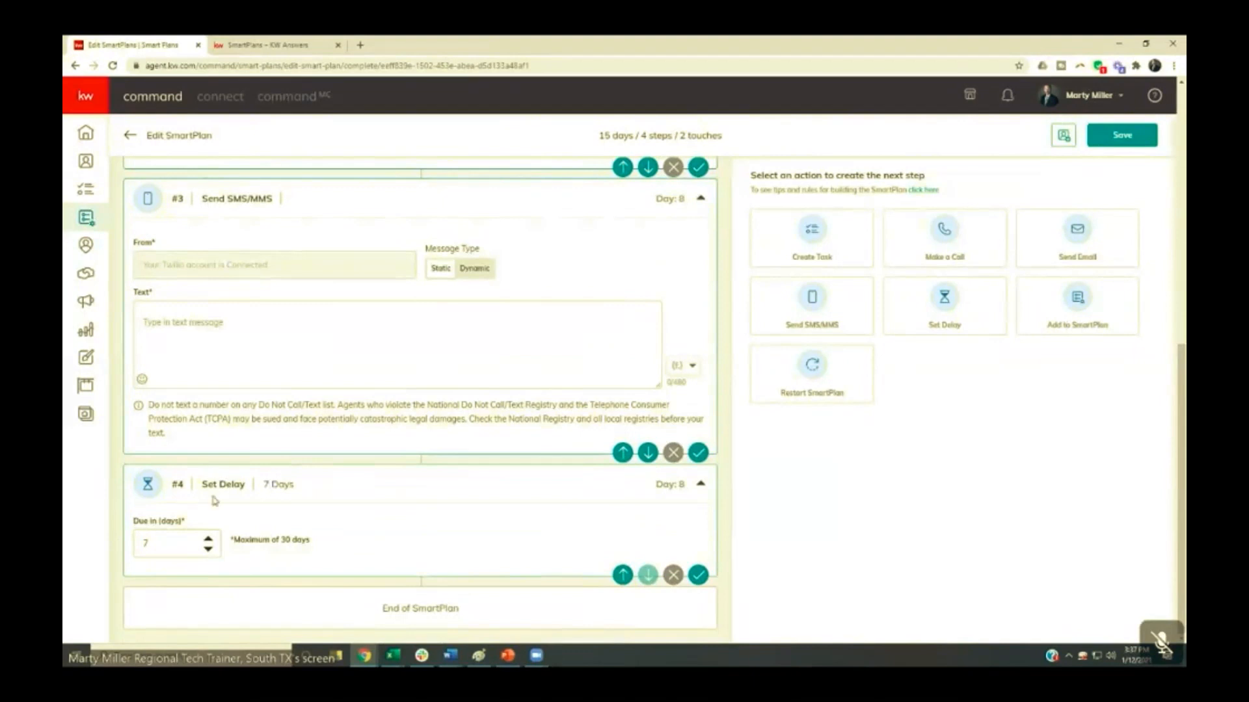
# - Append a Restart SmartPlan step and set its repeats to Unlimited
pyautogui.click(805, 378)
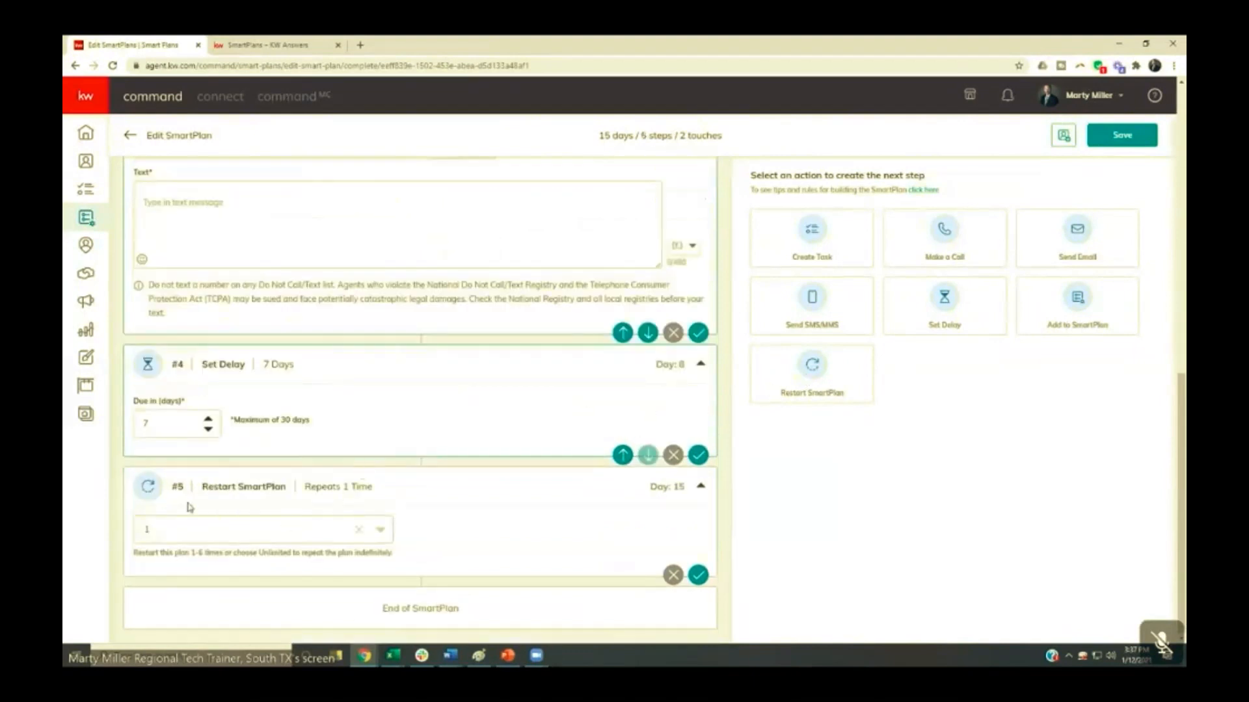
pyautogui.click(186, 530)
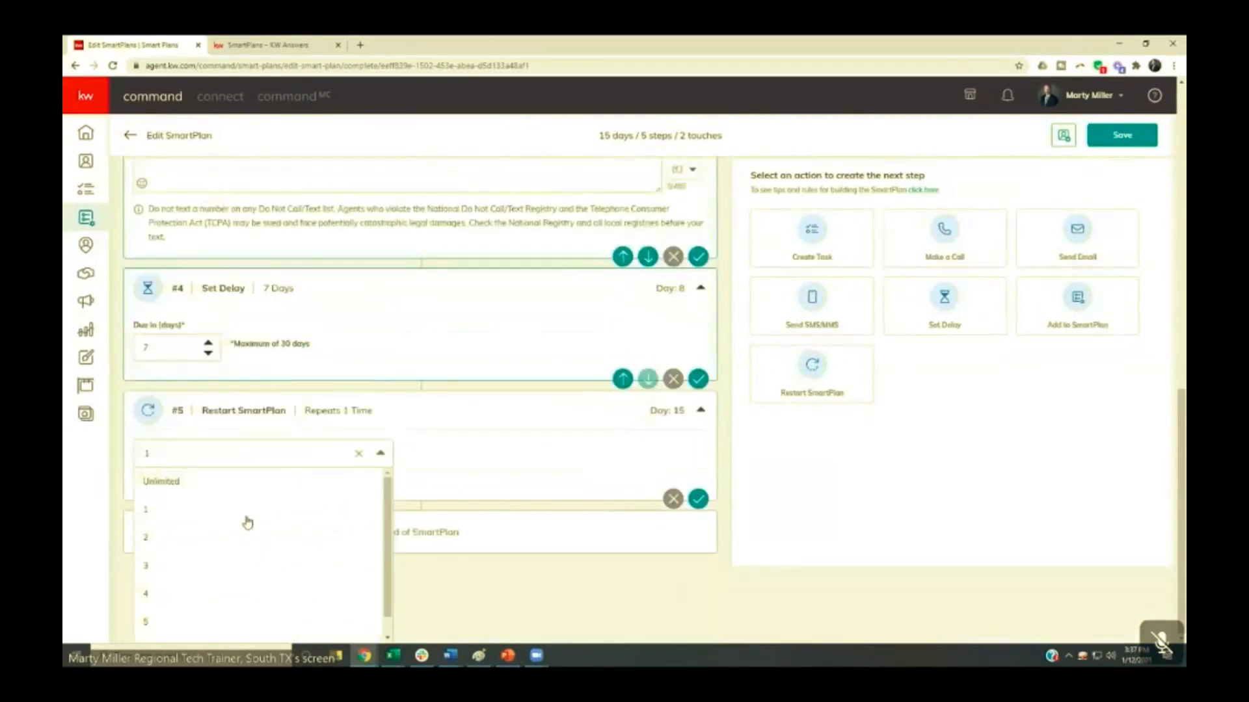
pyautogui.scroll(-1, 273, 514)
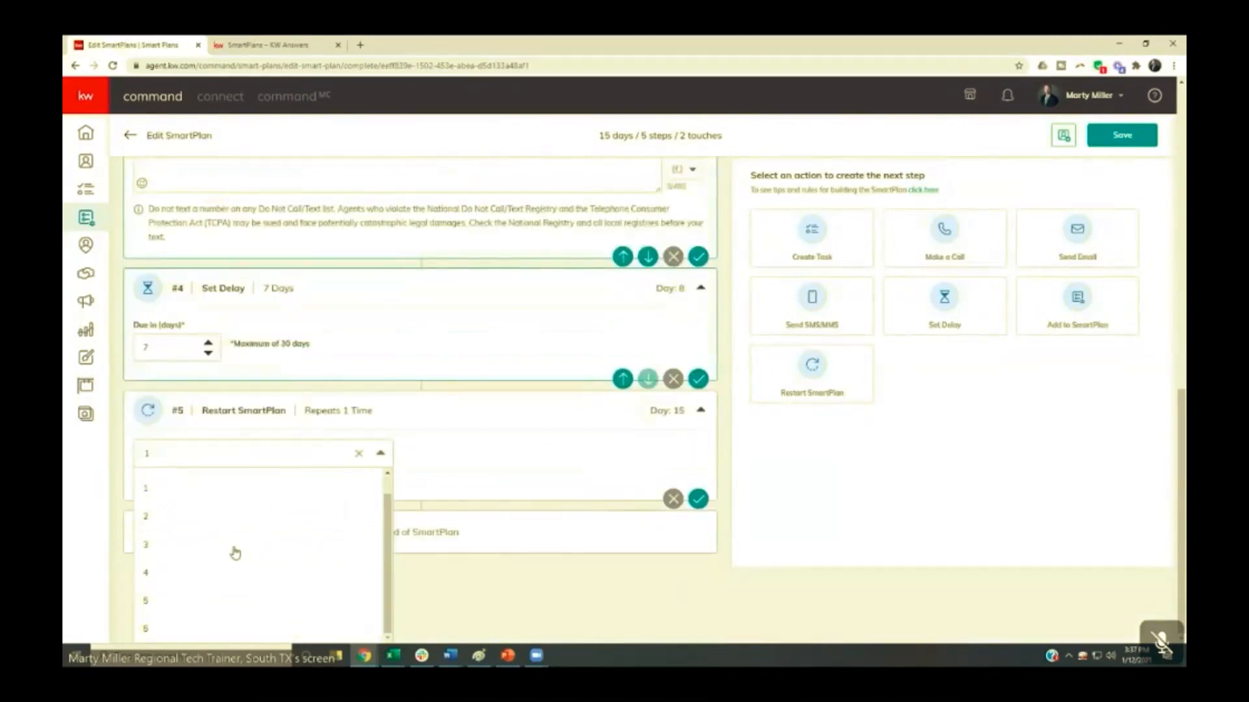
pyautogui.scroll(1, 184, 531)
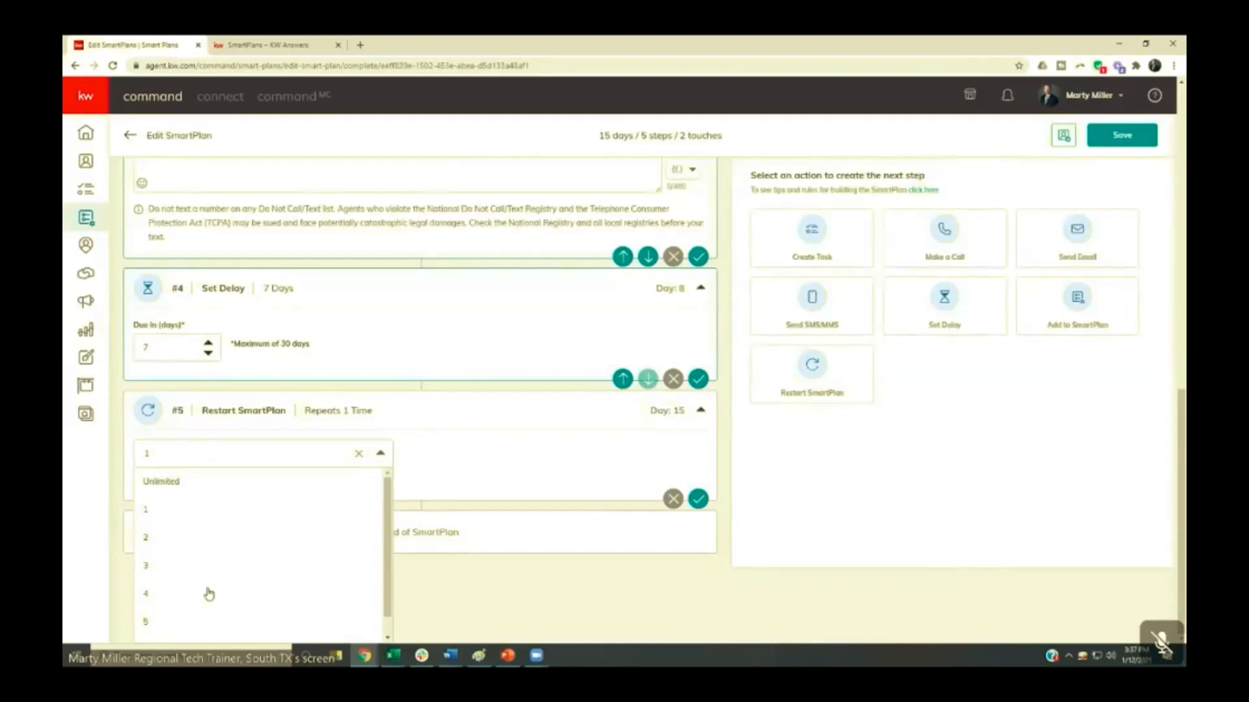
pyautogui.click(173, 481)
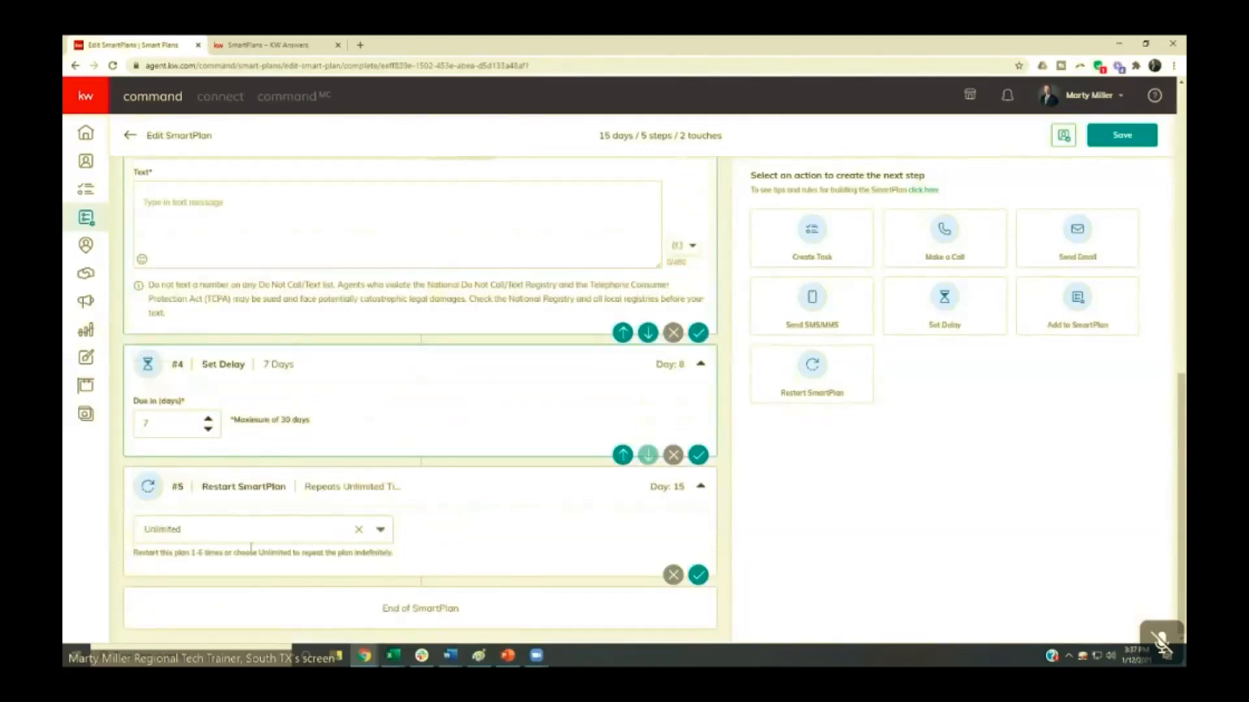
# - Change the step 1 SMS to the Dynamic message type and expand it to four text options
pyautogui.scroll(7, 263, 517)
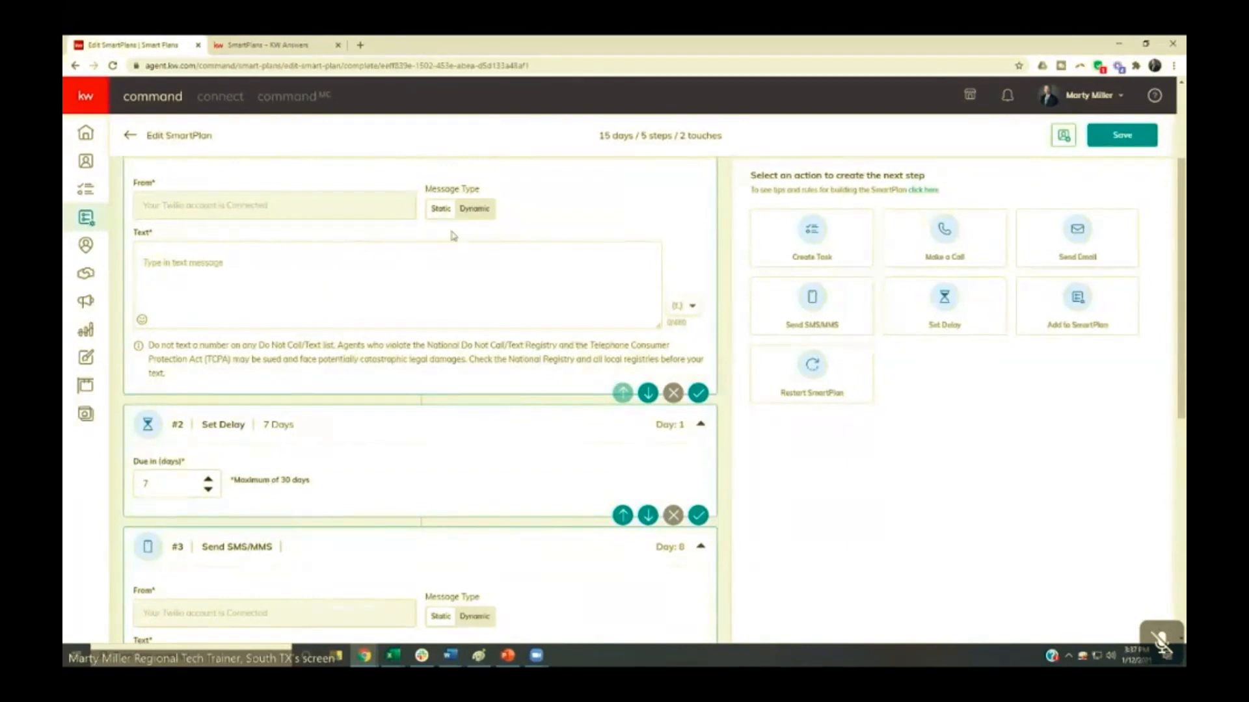
pyautogui.click(473, 209)
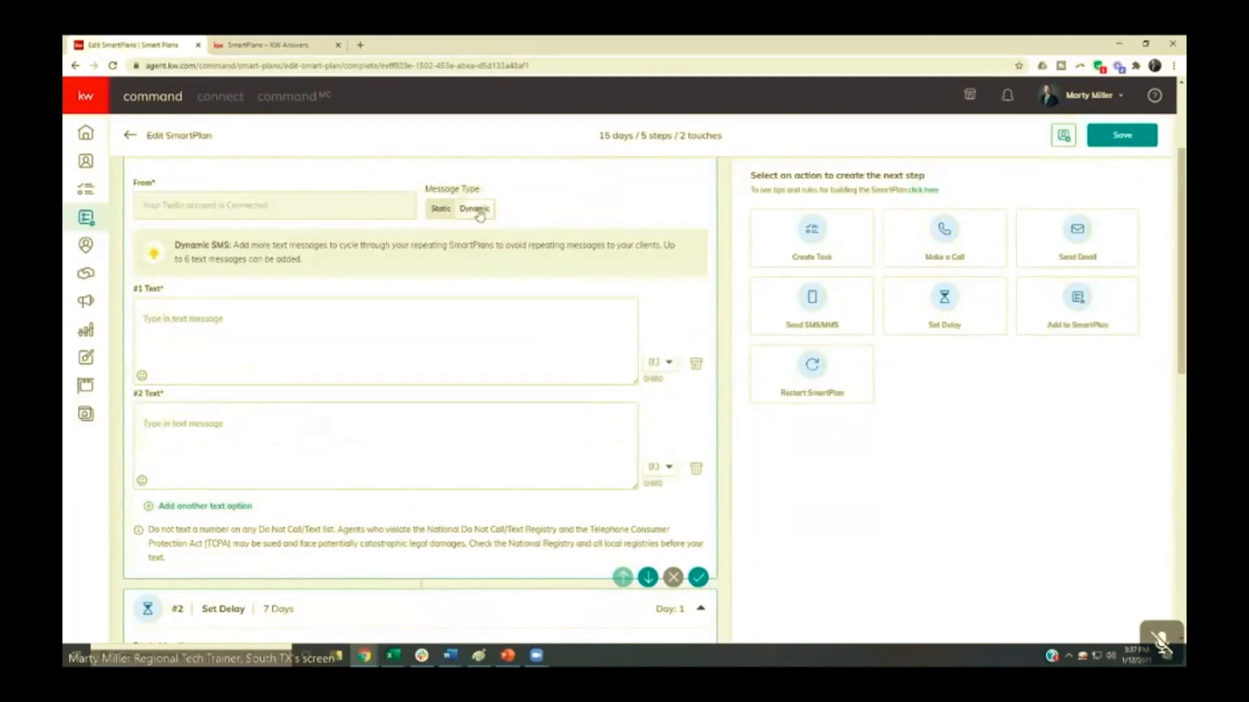
pyautogui.scroll(-1, 263, 307)
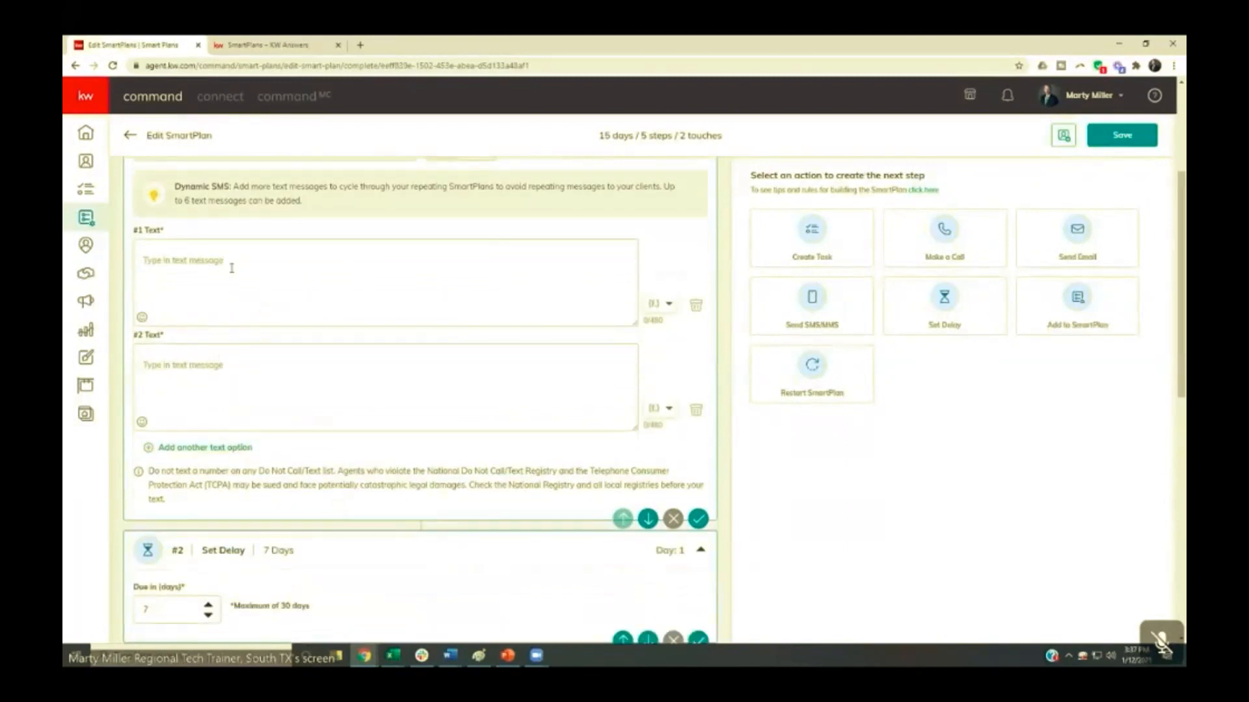
pyautogui.click(184, 447)
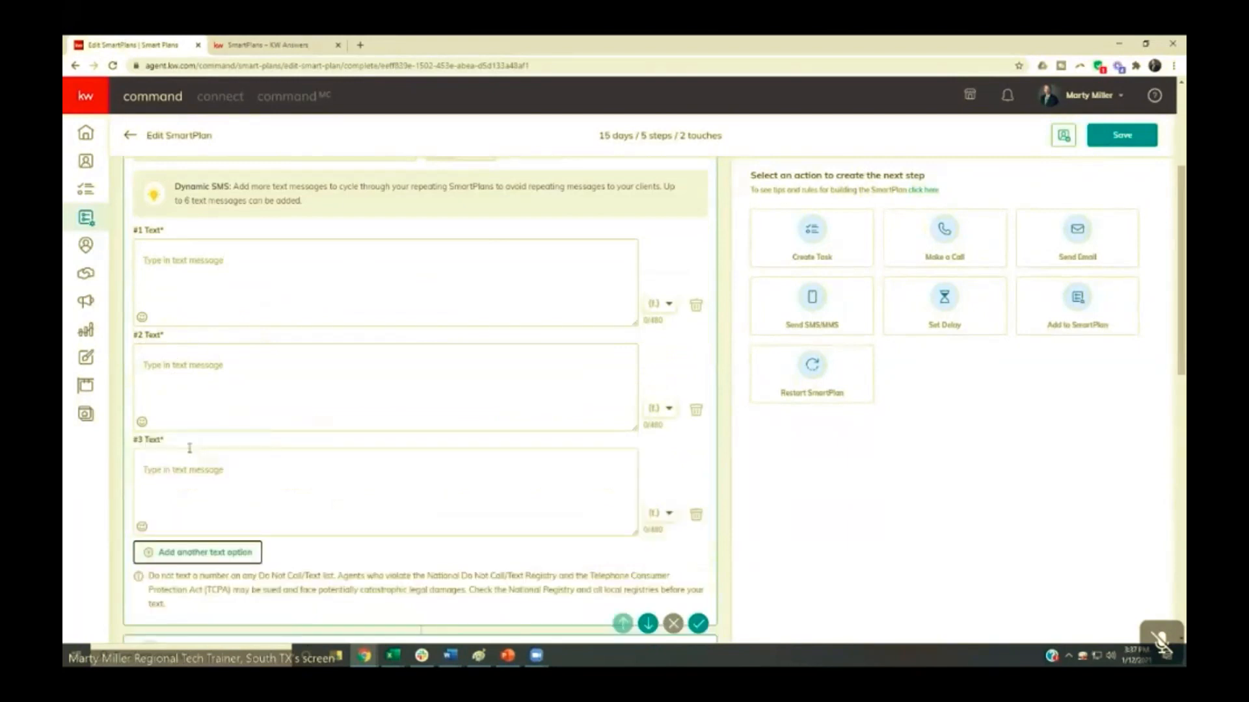
pyautogui.click(182, 551)
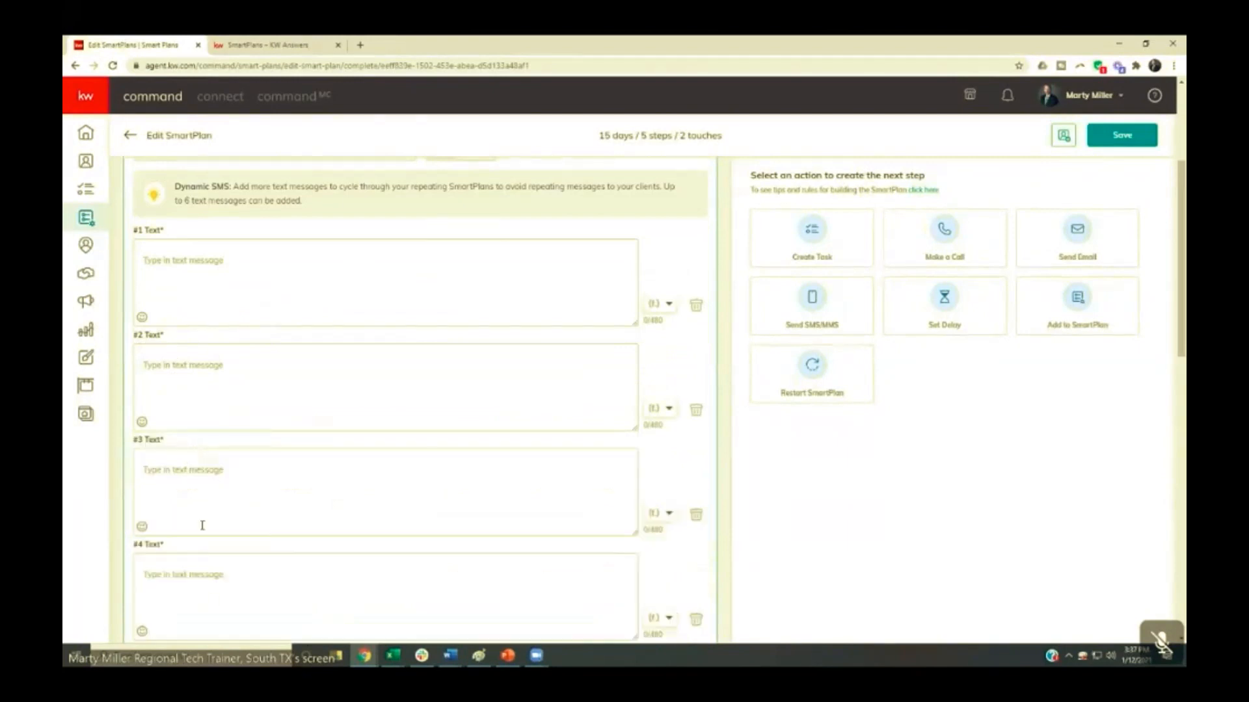
# - Fill the four text options of step 1 with "Text 1 A", "Text 2 A", "Text 3 A" and "Text 4 A"
pyautogui.click(207, 280)
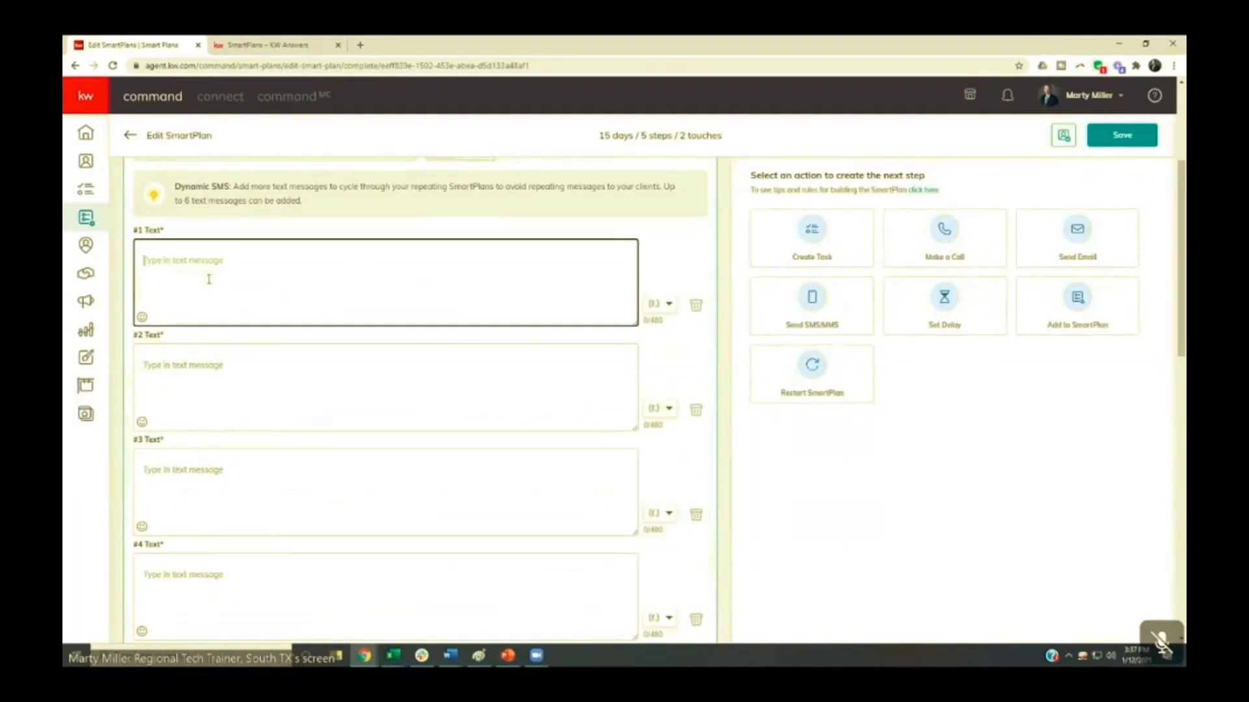
pyautogui.write('Text 1 A')
pyautogui.click(240, 376)
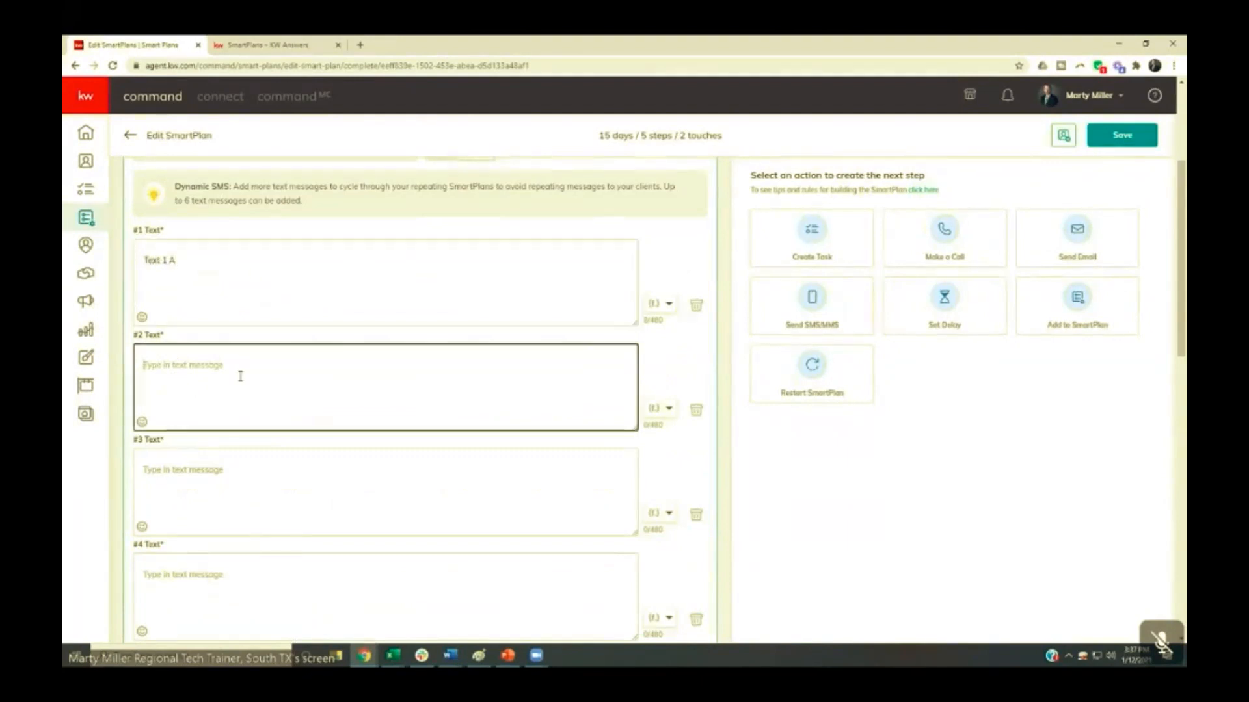
pyautogui.write('Text 2 A')
pyautogui.click(215, 463)
pyautogui.write('Text 3 A')
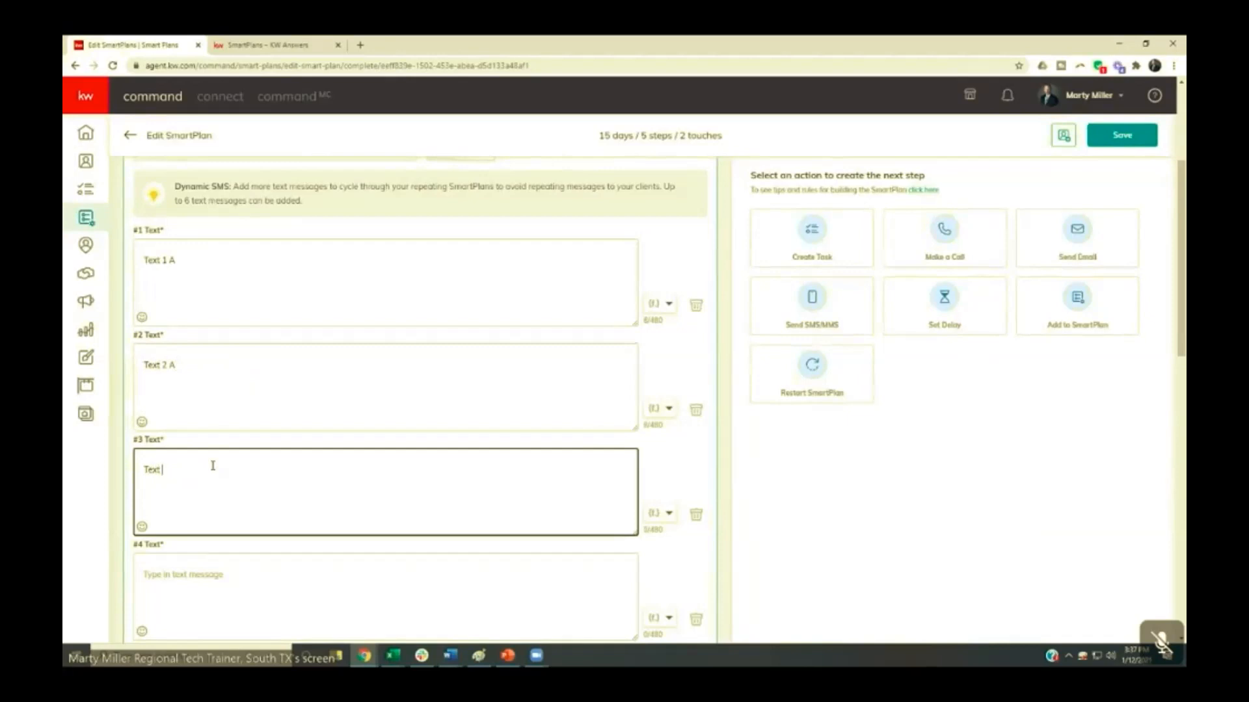
pyautogui.click(172, 571)
pyautogui.write('Text')
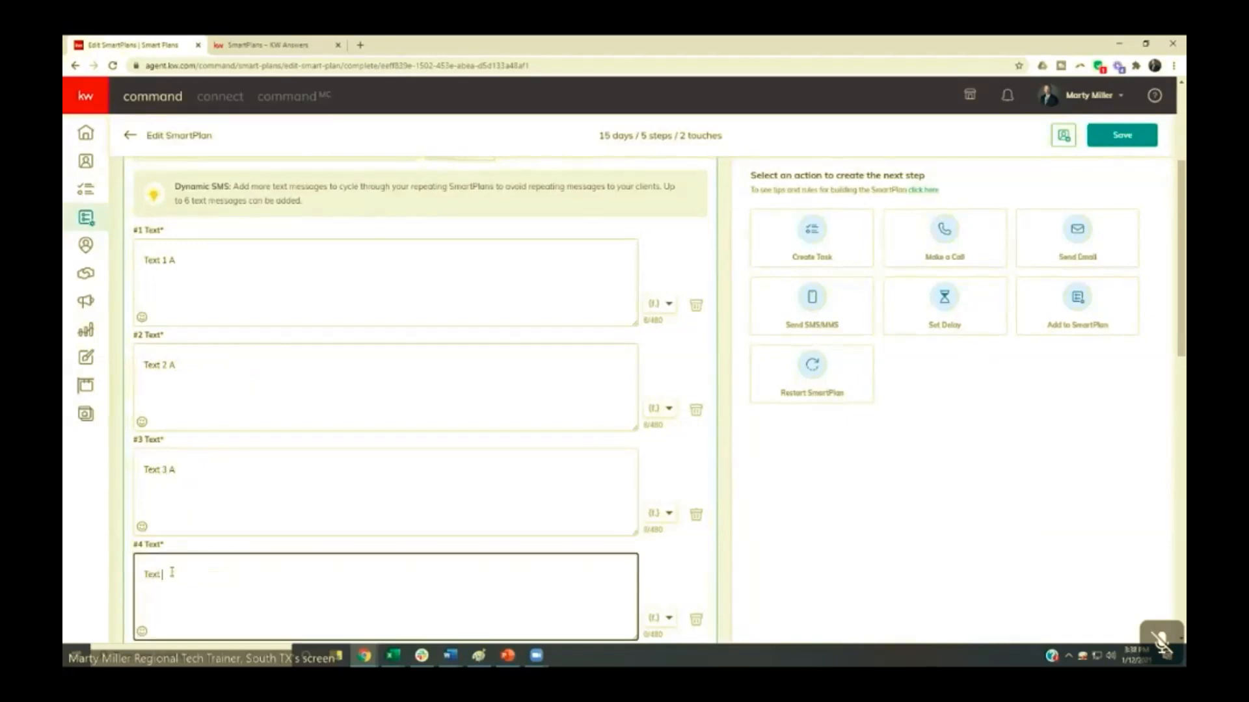
pyautogui.write(' 4 A')
# - Enter "Text 1B" as the message of the step 3 SMS
pyautogui.scroll(-7, 171, 573)
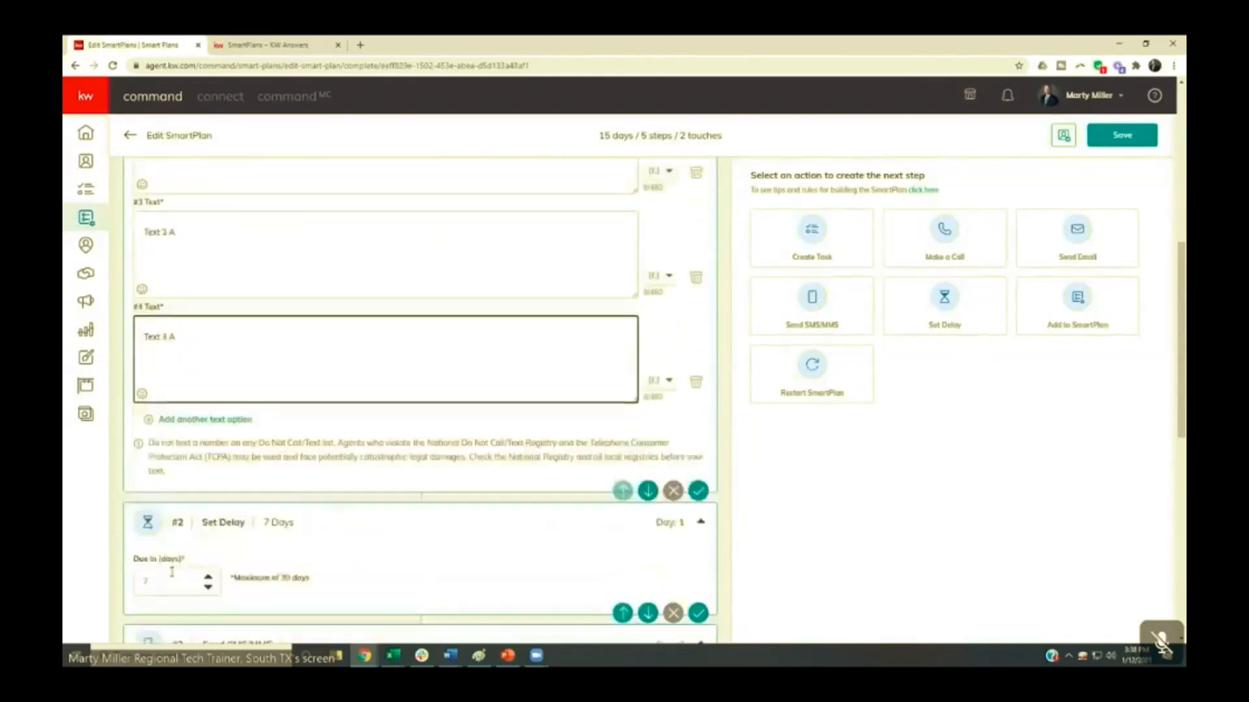
pyautogui.click(198, 553)
pyautogui.write('Text 1B')
# - Change the step 3 SMS to the Dynamic message type and expand it to four text options
pyautogui.scroll(-5, 199, 553)
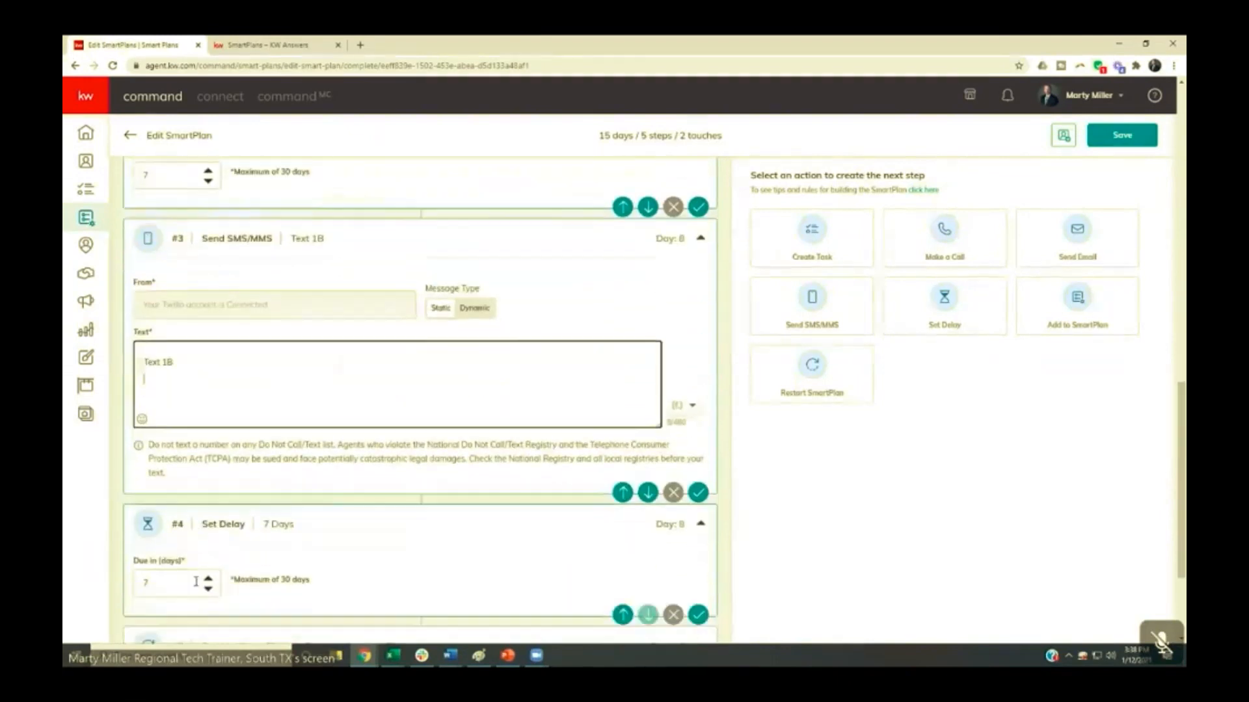
pyautogui.scroll(3, 179, 487)
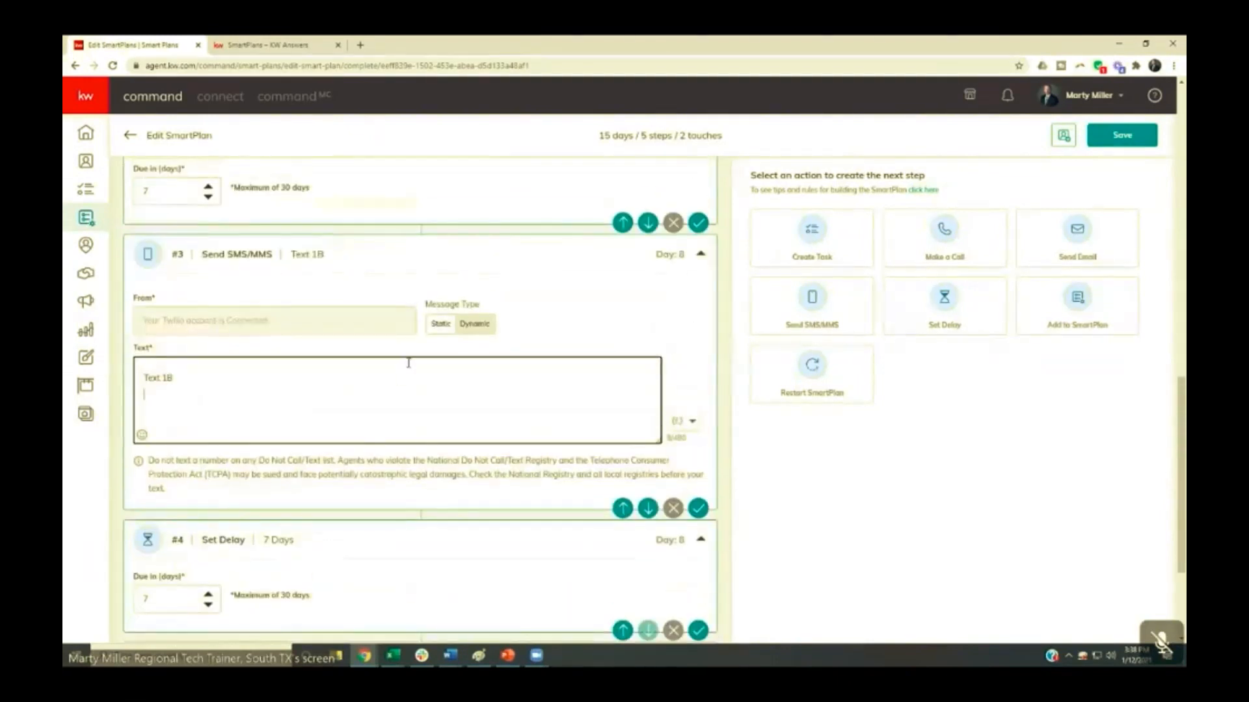
pyautogui.click(474, 324)
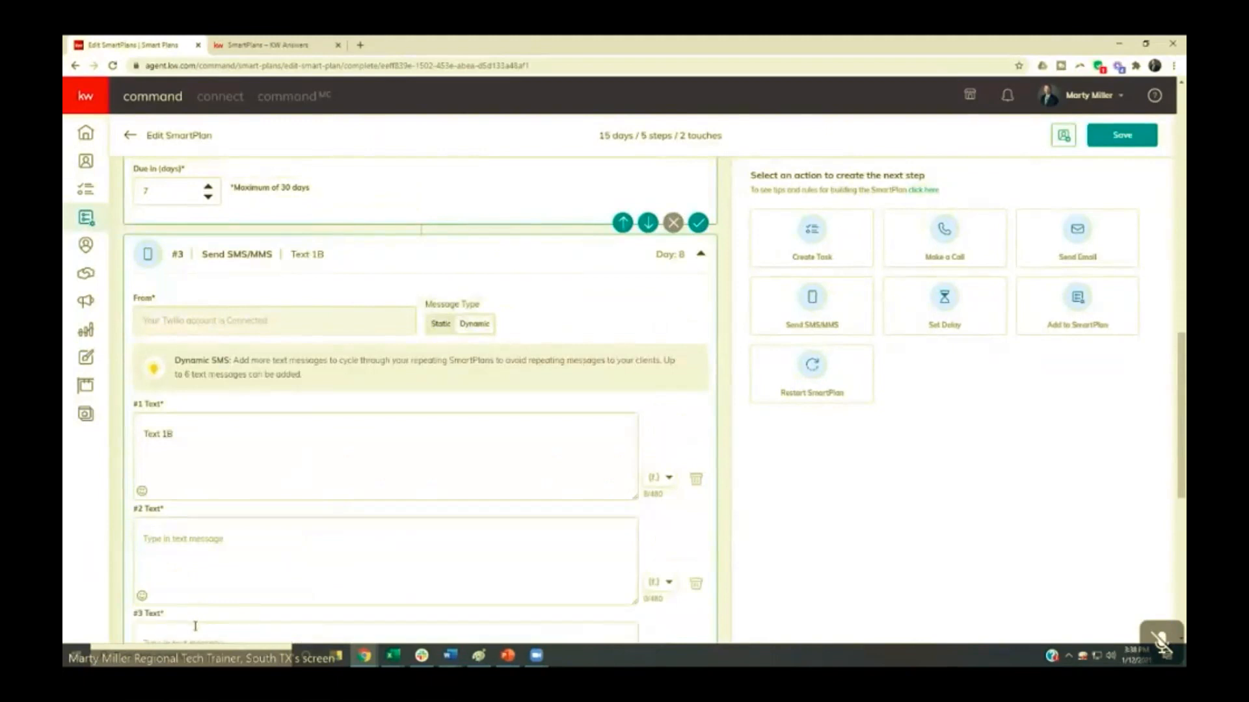
pyautogui.click(195, 622)
pyautogui.click(196, 551)
# - Fill the second, third and fourth text options of step 3 with "Text 2B", "Text 3B" and "Text 4B"
pyautogui.click(193, 378)
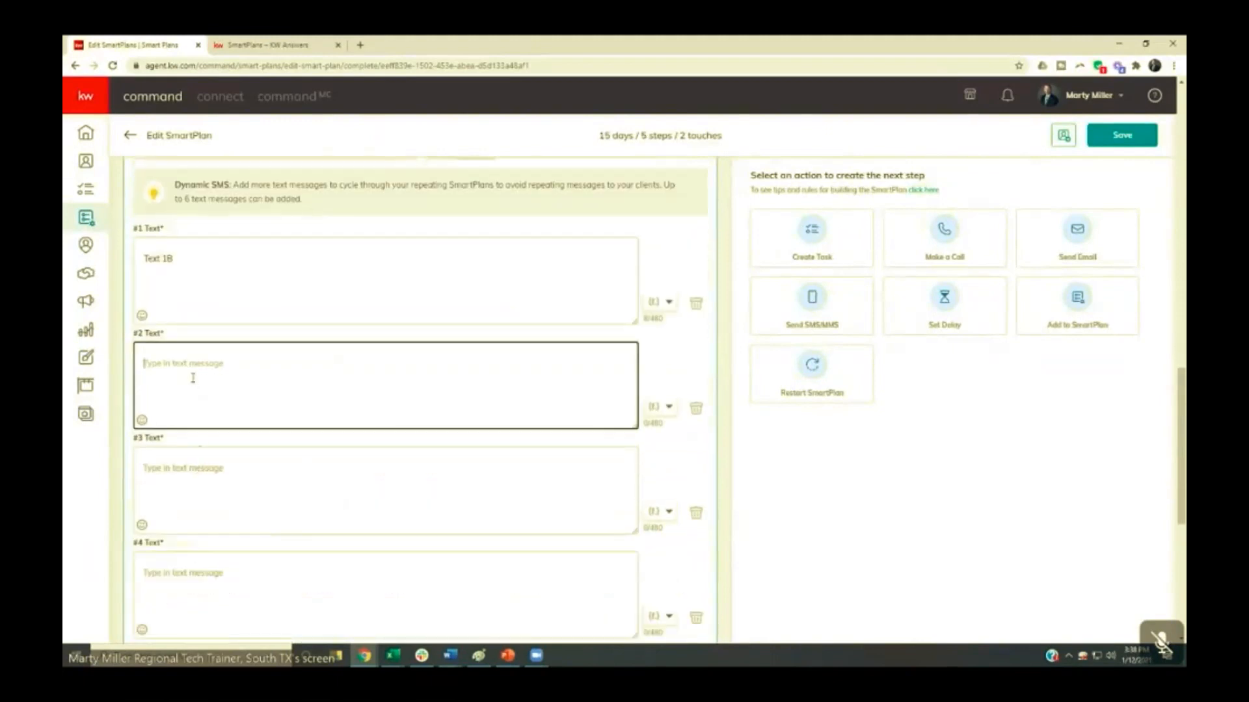
pyautogui.write('Tes')
pyautogui.write('t 2')
pyautogui.write('B')
pyautogui.press('Tab')
pyautogui.write('Text 2B')
pyautogui.press('BackSpace')
pyautogui.press('BackSpace')
pyautogui.write('3B')
pyautogui.press('Tab')
pyautogui.write('Text 4')
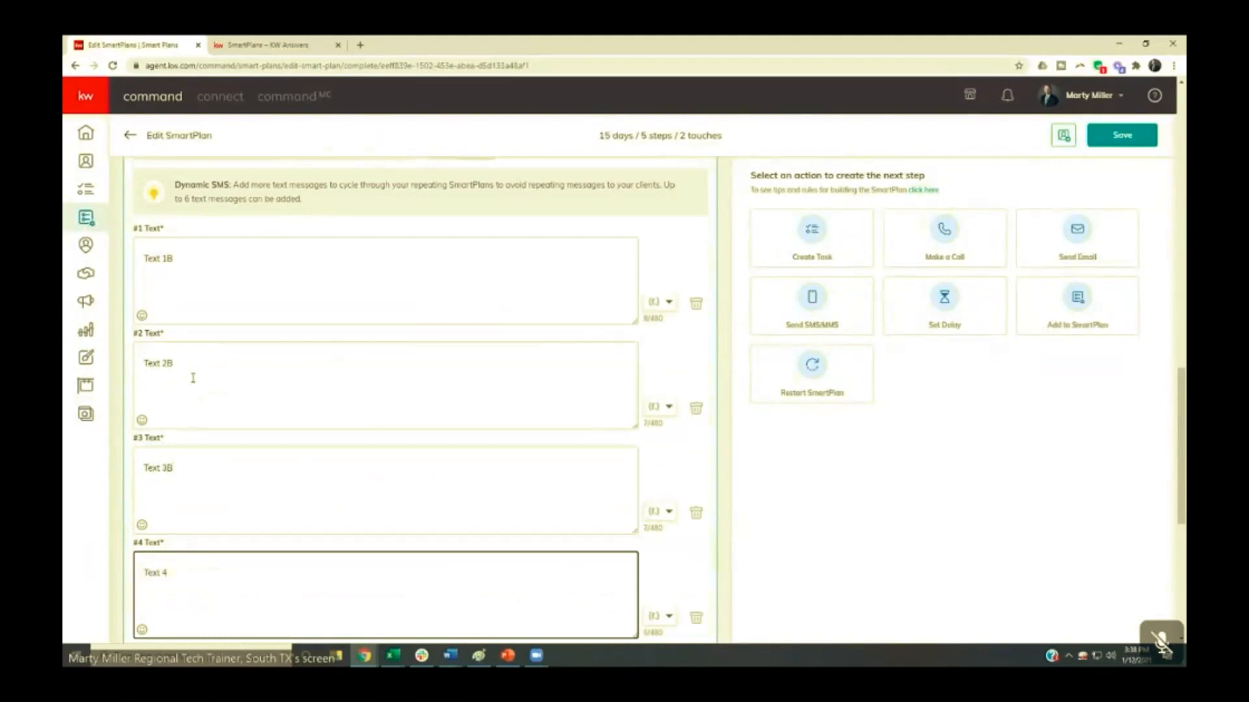
pyautogui.write('B')
# - Review the whole plan from step 1 to the restart step, checking the text options of both messages and the delays between them
pyautogui.scroll(10, 193, 378)
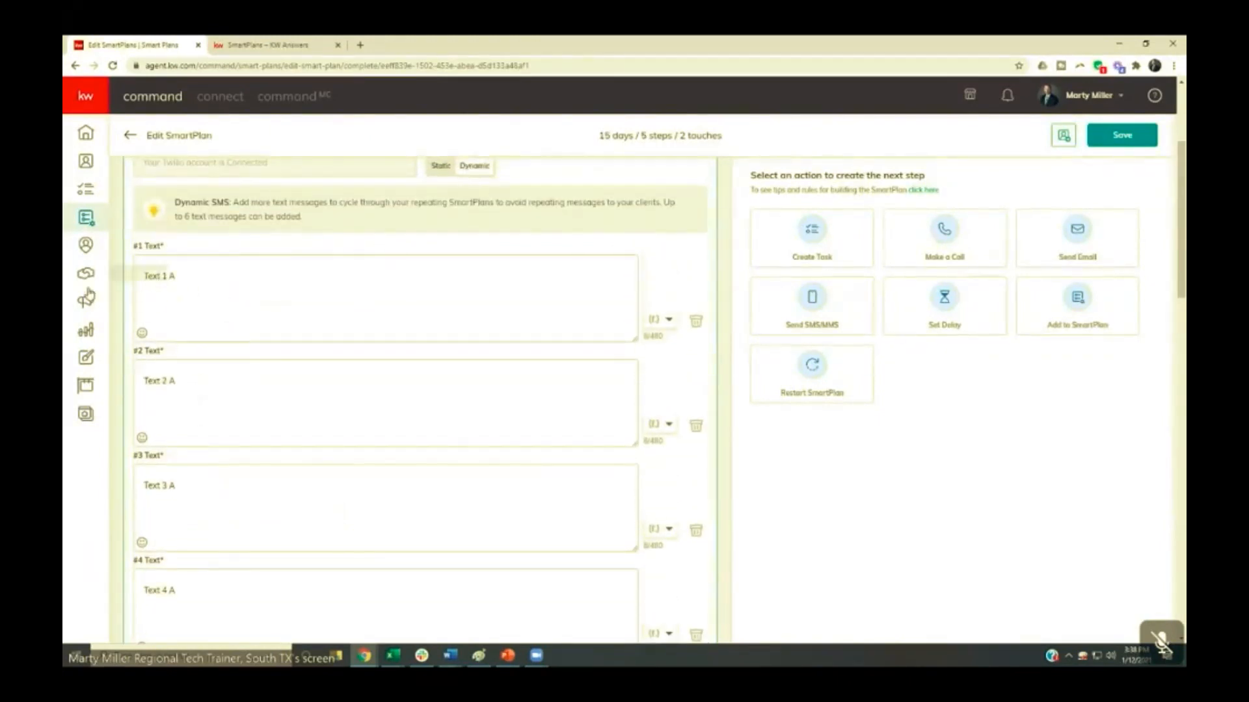
pyautogui.scroll(-5, 182, 390)
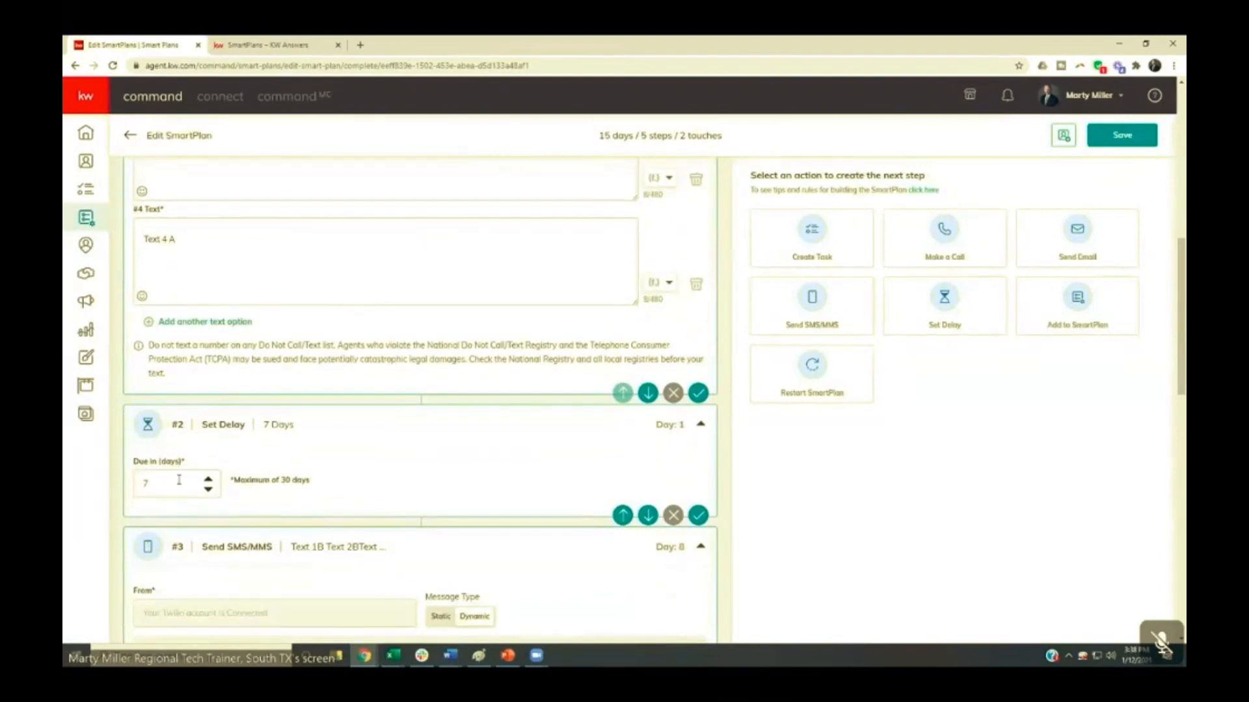
pyautogui.scroll(-4, 178, 480)
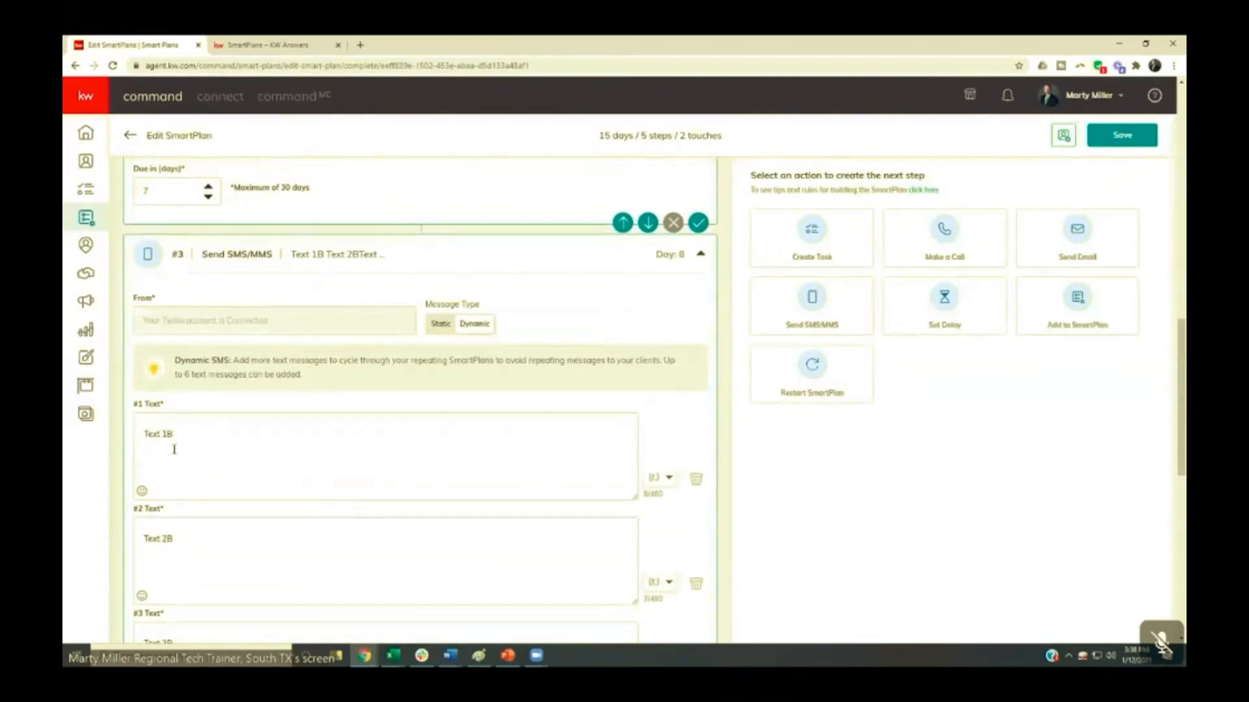
pyautogui.scroll(-6, 174, 449)
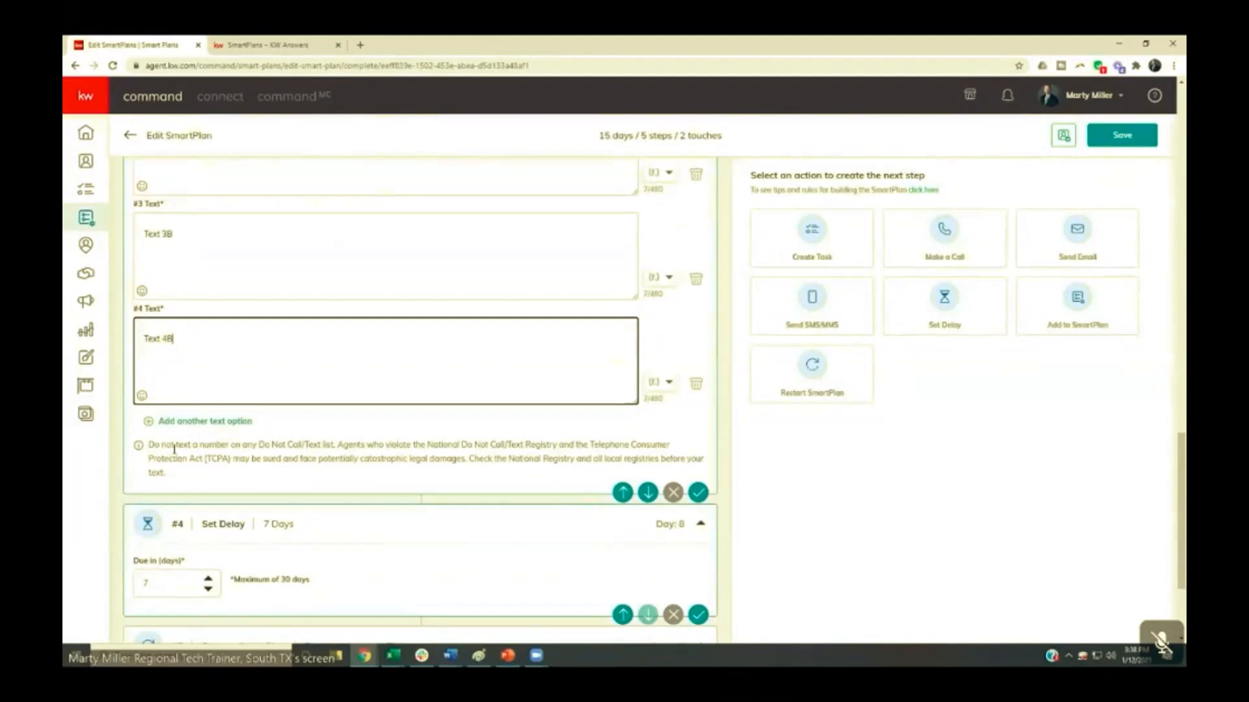
pyautogui.scroll(-3, 174, 449)
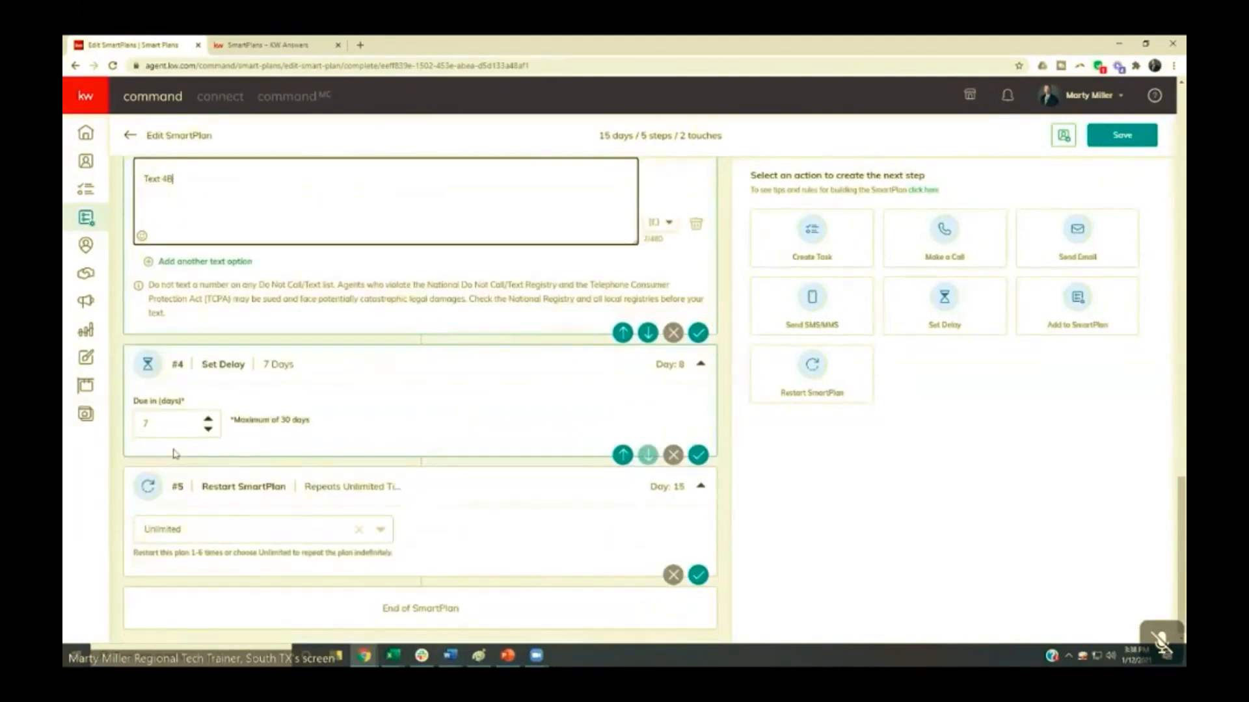
pyautogui.scroll(20, 174, 454)
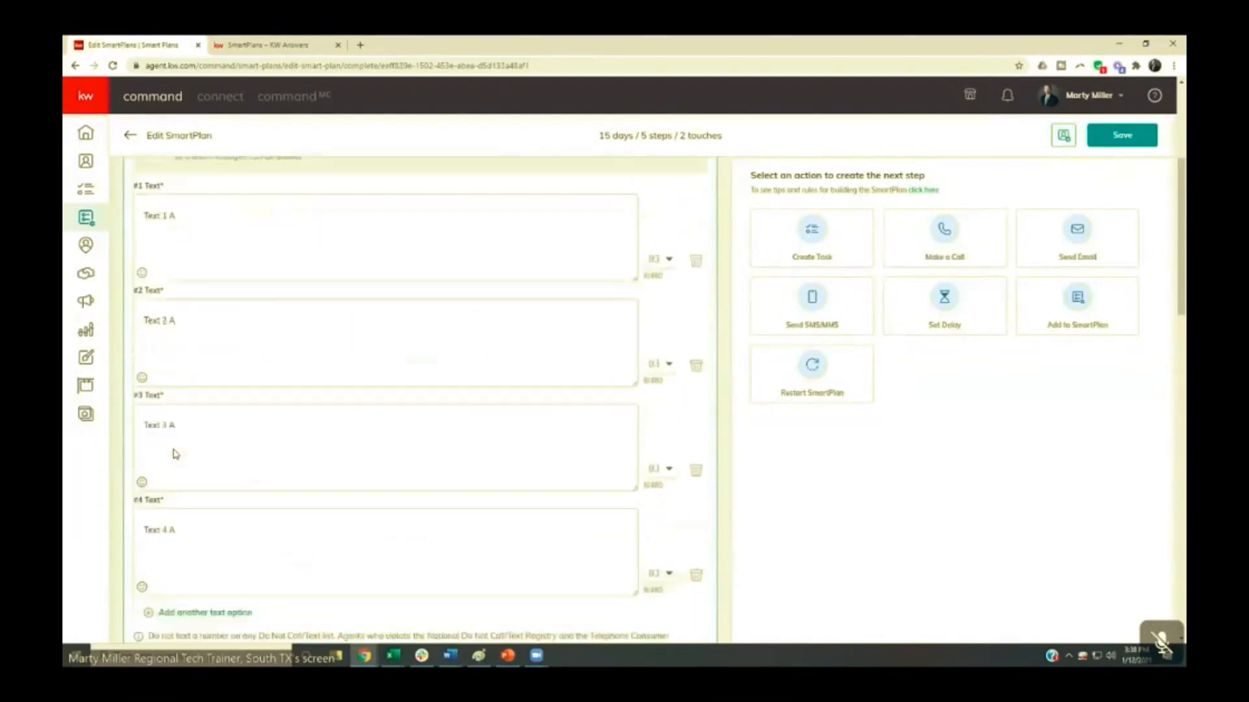
pyautogui.scroll(2, 174, 453)
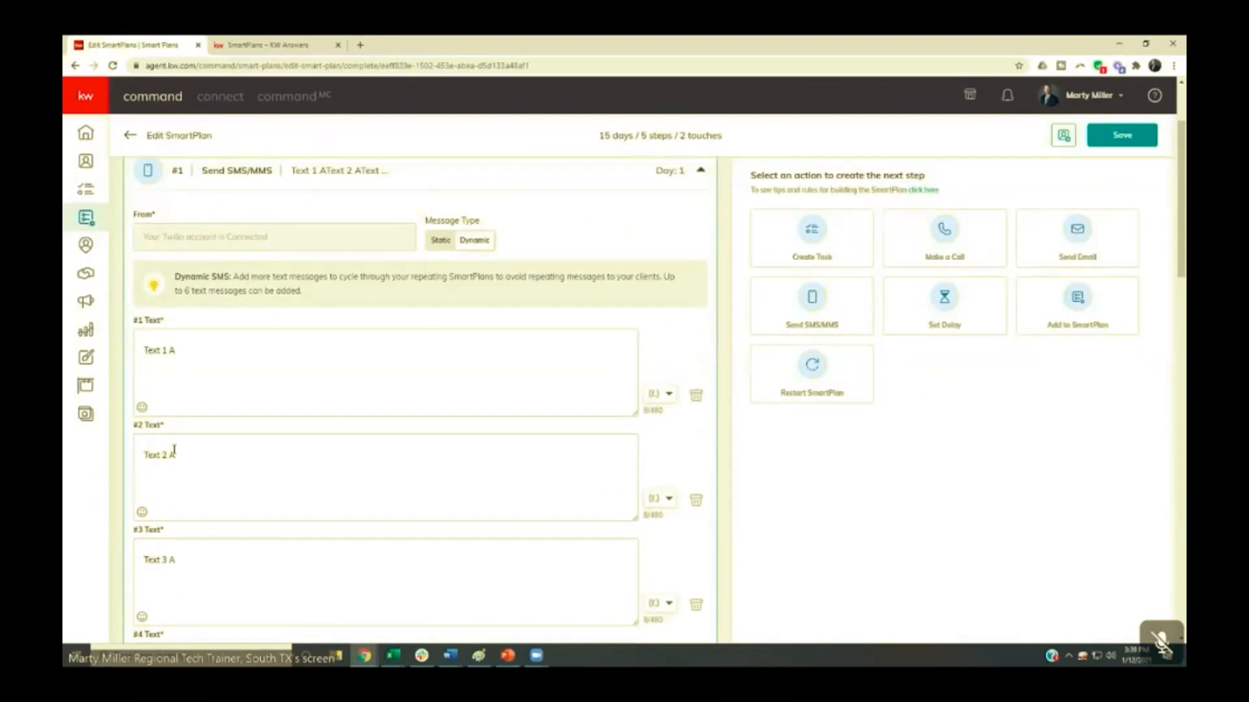
# - Add a fifth and a sixth text option to the step 1 SMS
pyautogui.scroll(-3, 175, 449)
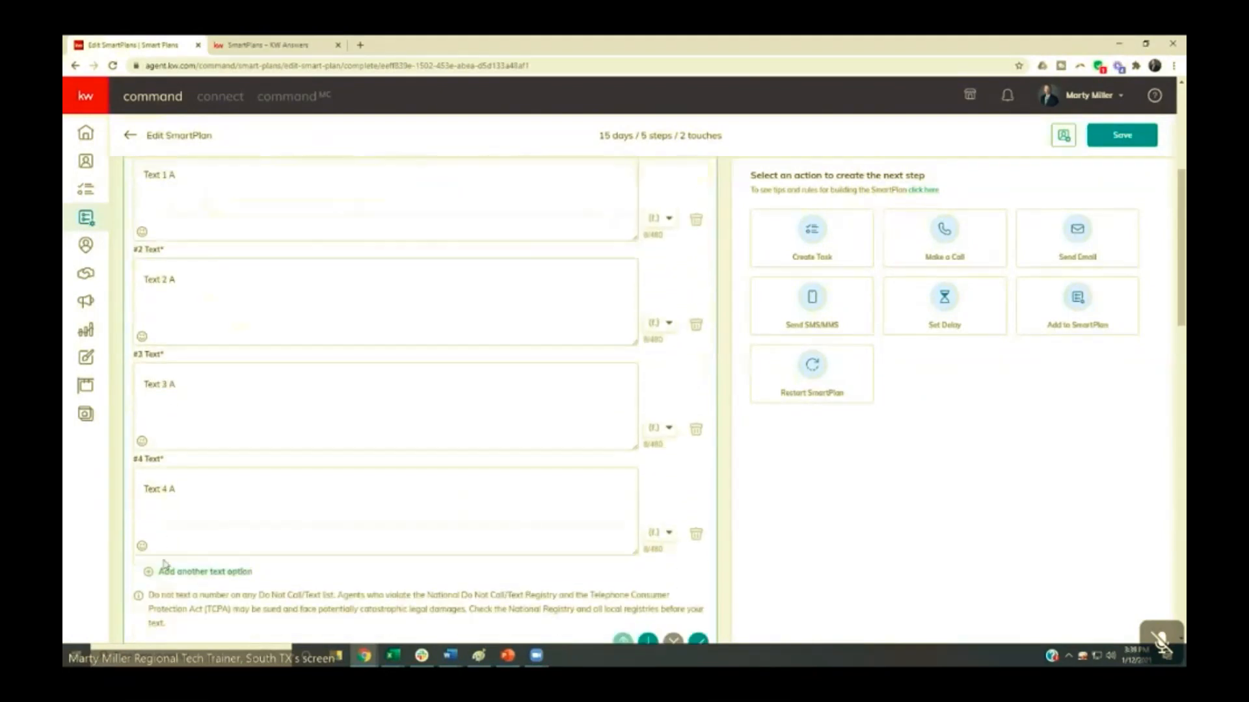
pyautogui.click(180, 573)
pyautogui.scroll(-3, 182, 589)
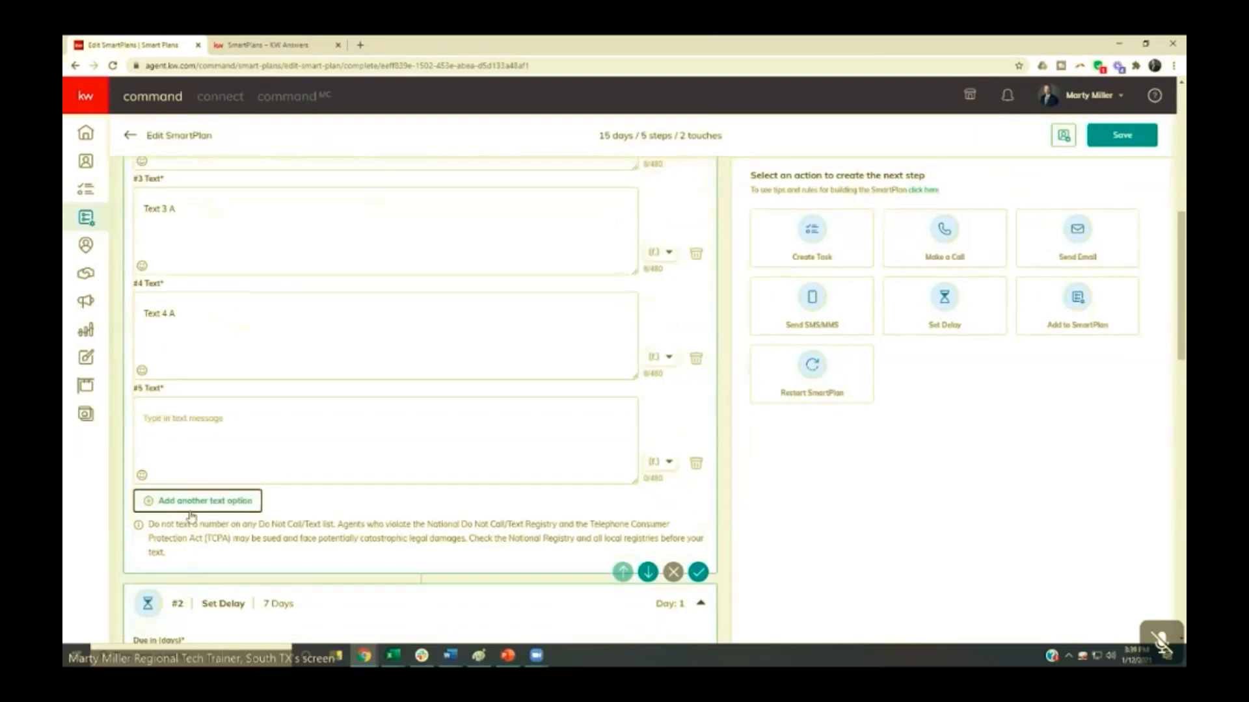
pyautogui.click(192, 502)
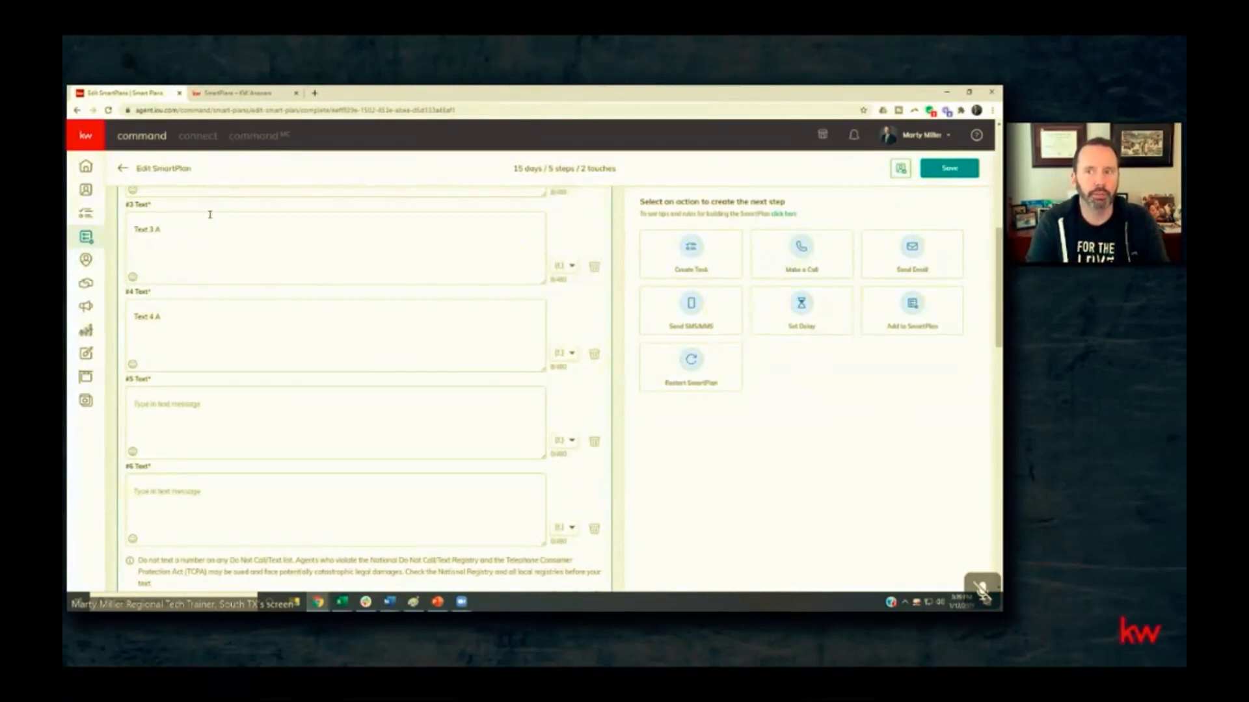
# - Leave the Dynamic Text Test plan and discard its unsaved changes
pyautogui.scroll(5, 218, 253)
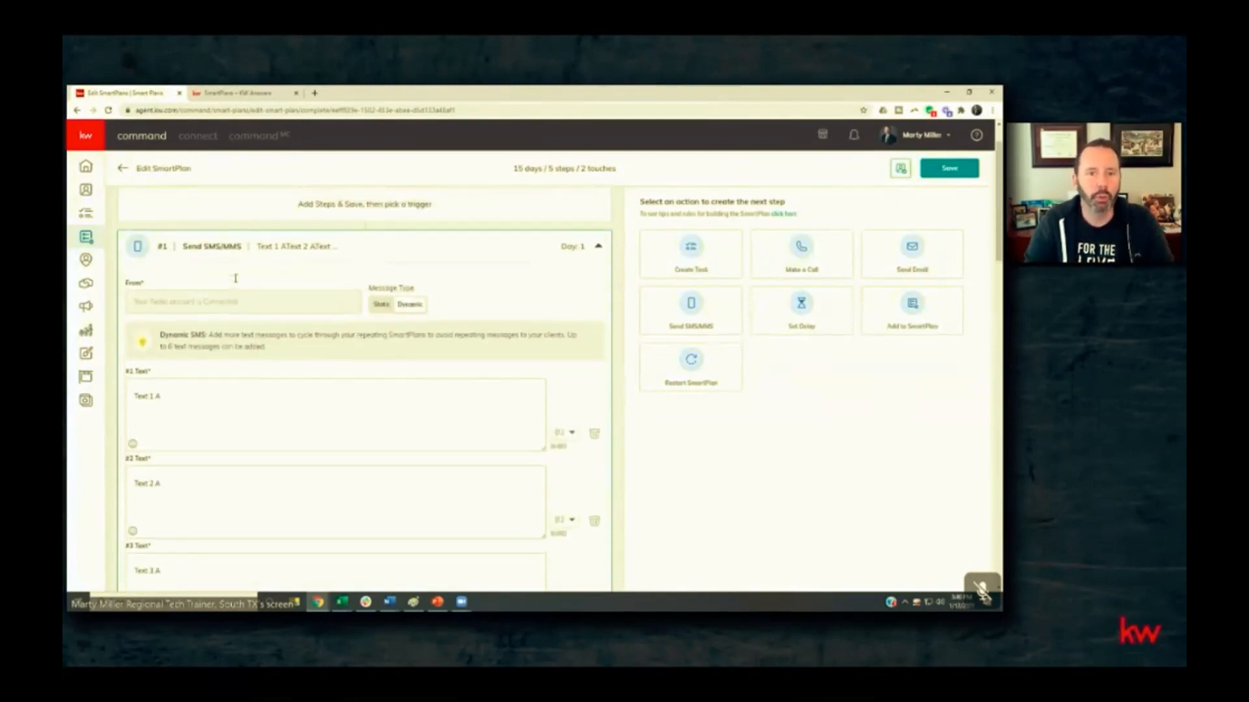
pyautogui.scroll(1, 293, 317)
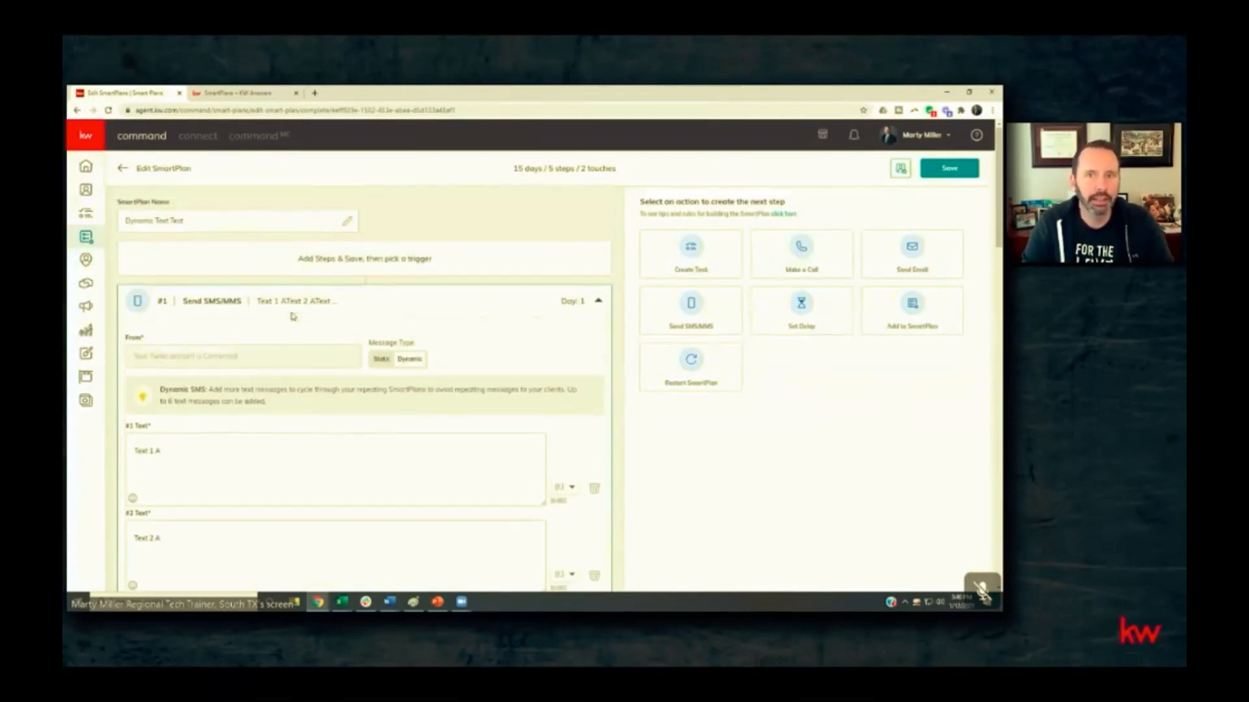
pyautogui.click(123, 170)
pyautogui.click(538, 394)
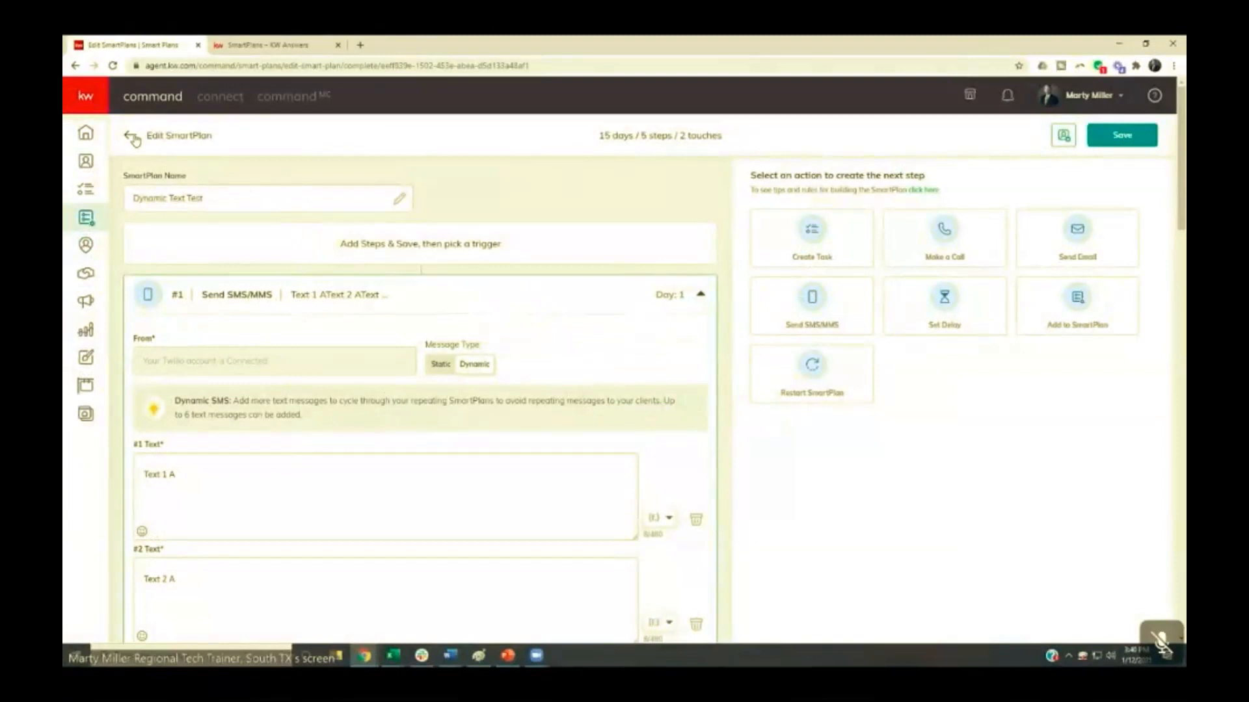
pyautogui.click(130, 139)
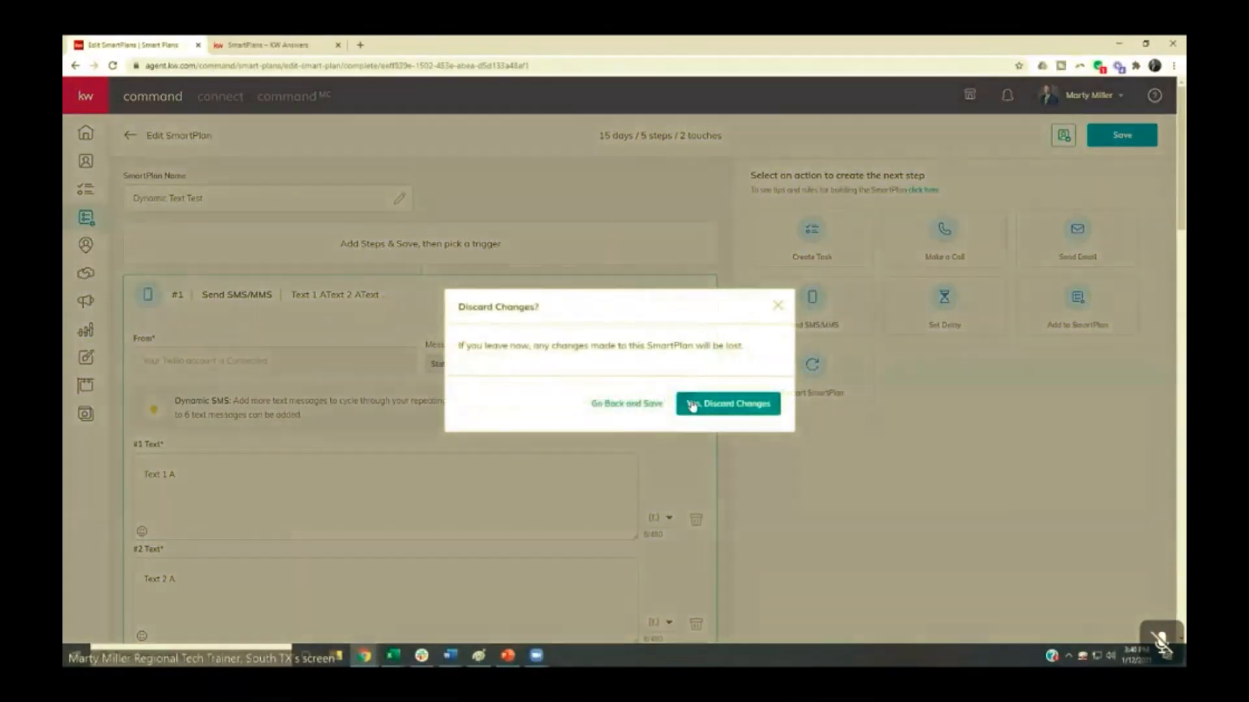
pyautogui.click(683, 400)
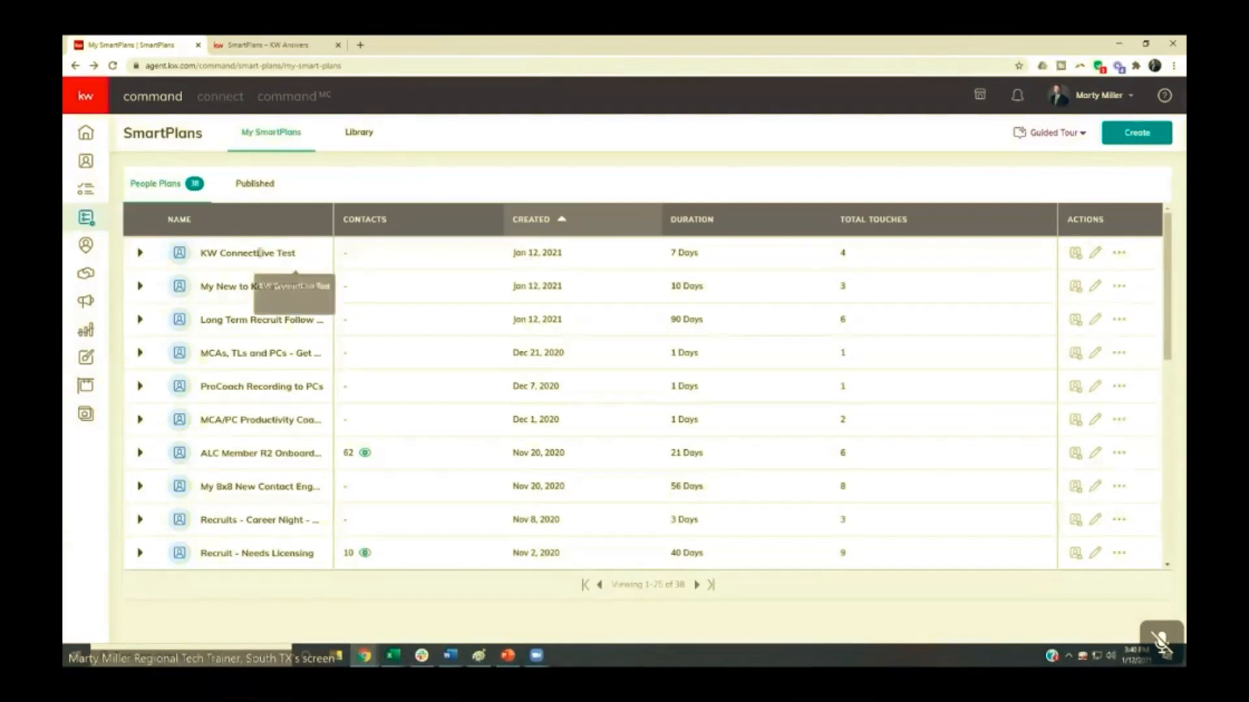
# - Add a Contacts trigger event of type Contact Tag with the tag "Aggie Fan" to the KW ConnectLive Test plan and save the plan
pyautogui.click(1096, 255)
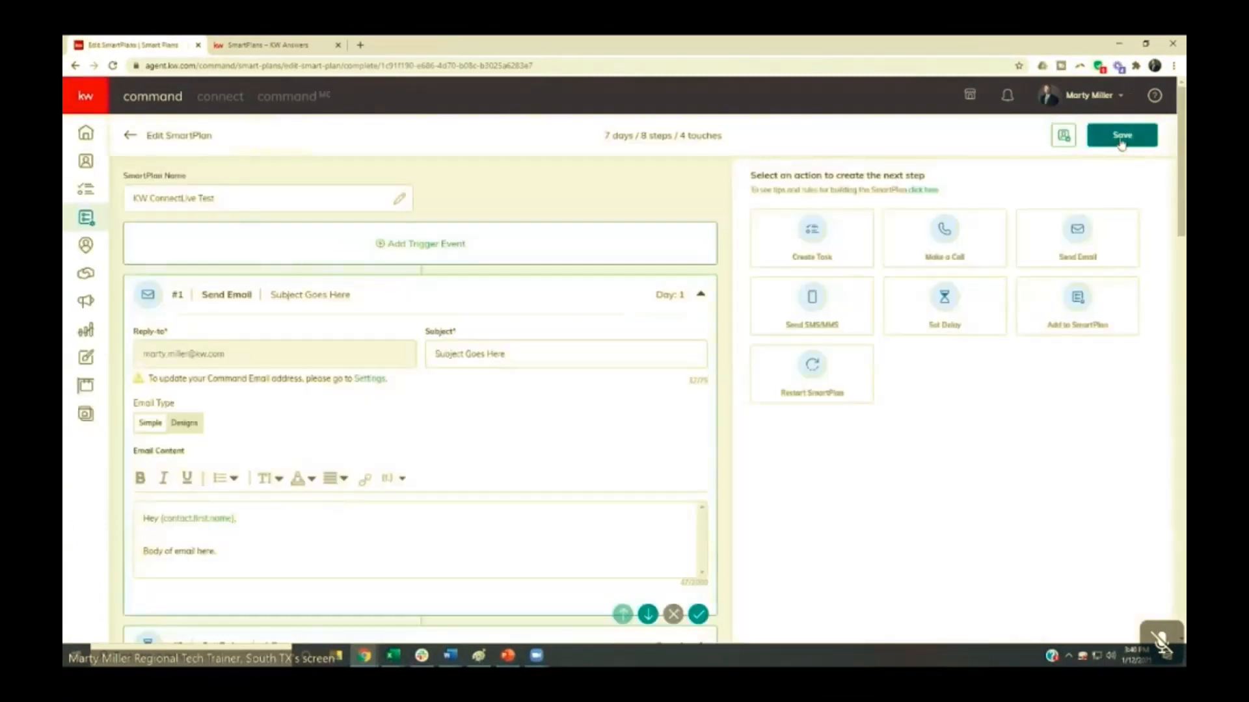
pyautogui.click(404, 247)
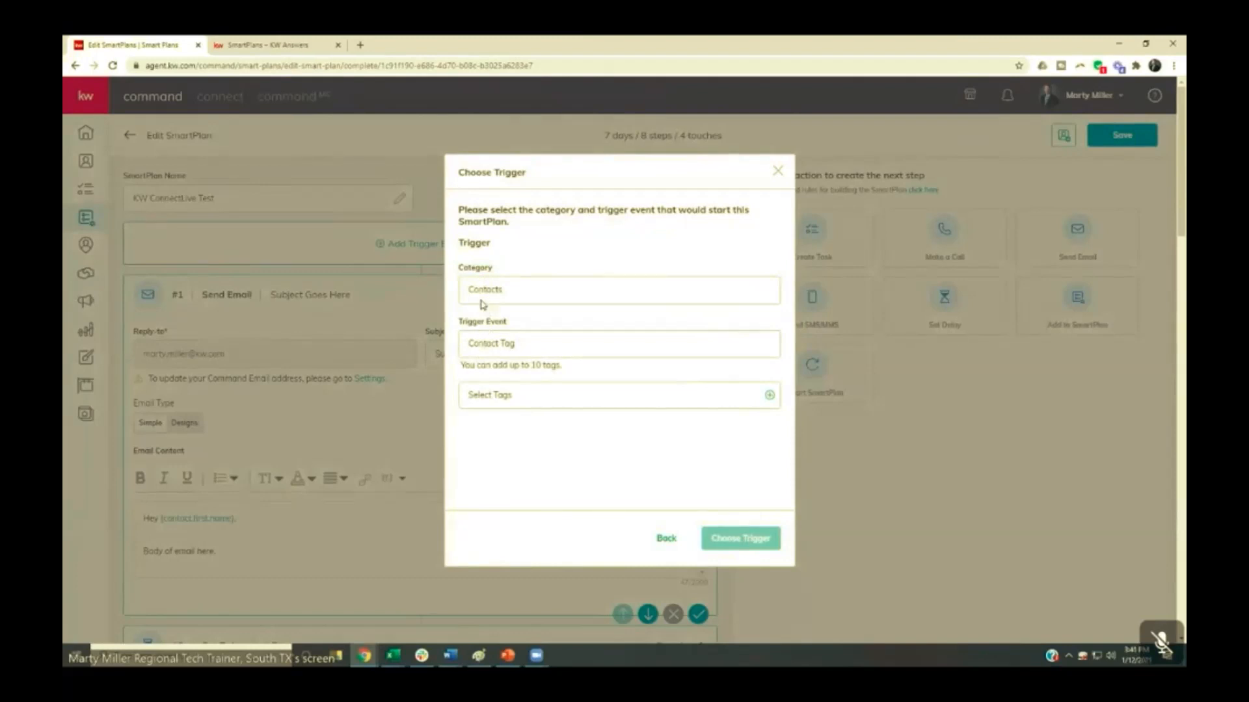
pyautogui.click(476, 396)
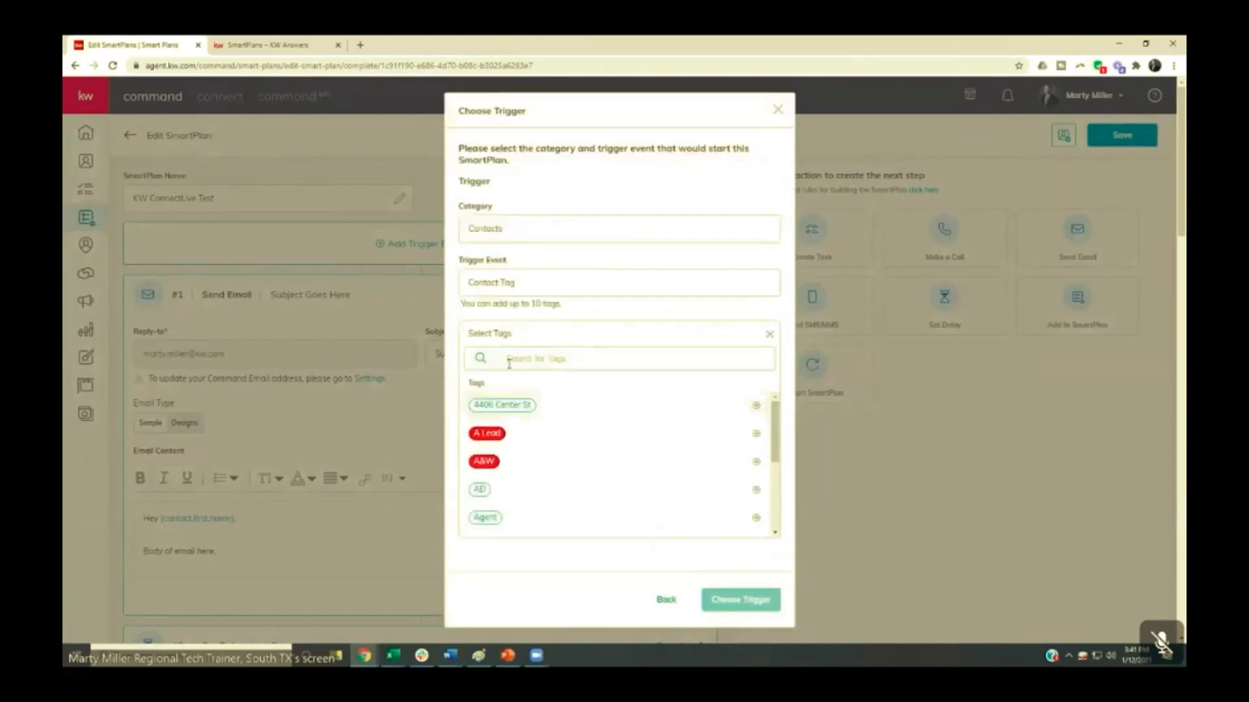
pyautogui.scroll(-2, 515, 407)
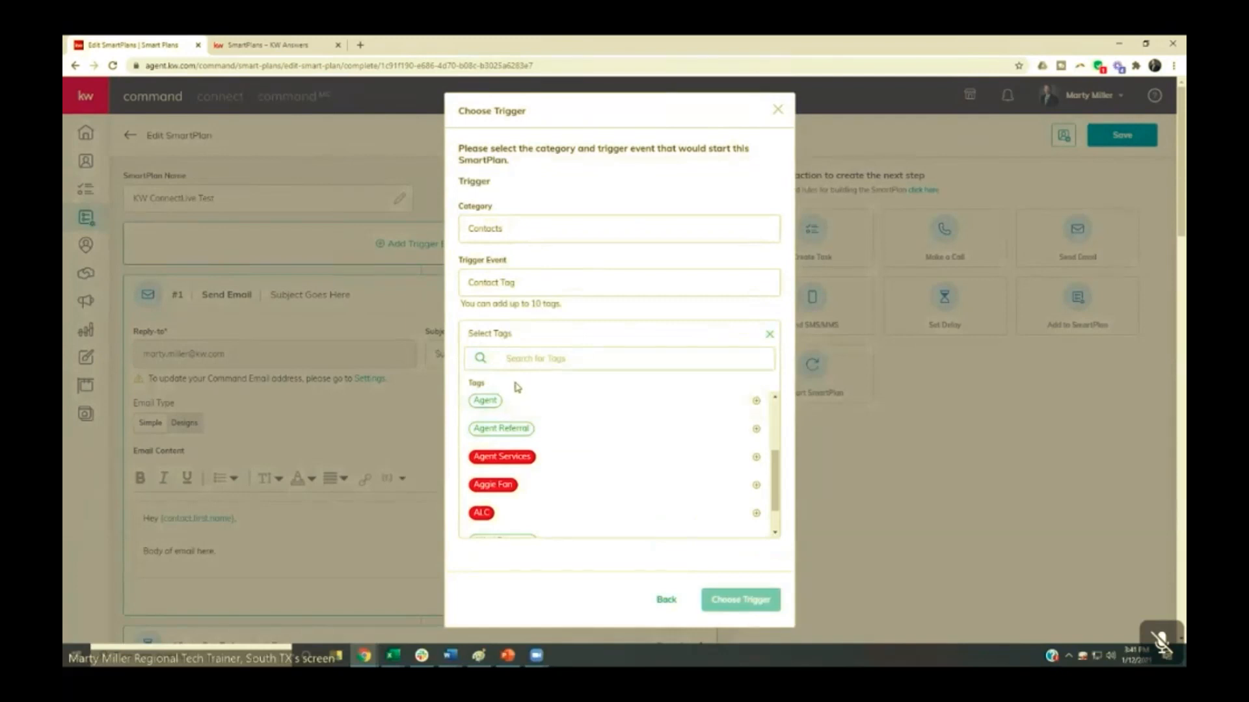
pyautogui.click(492, 486)
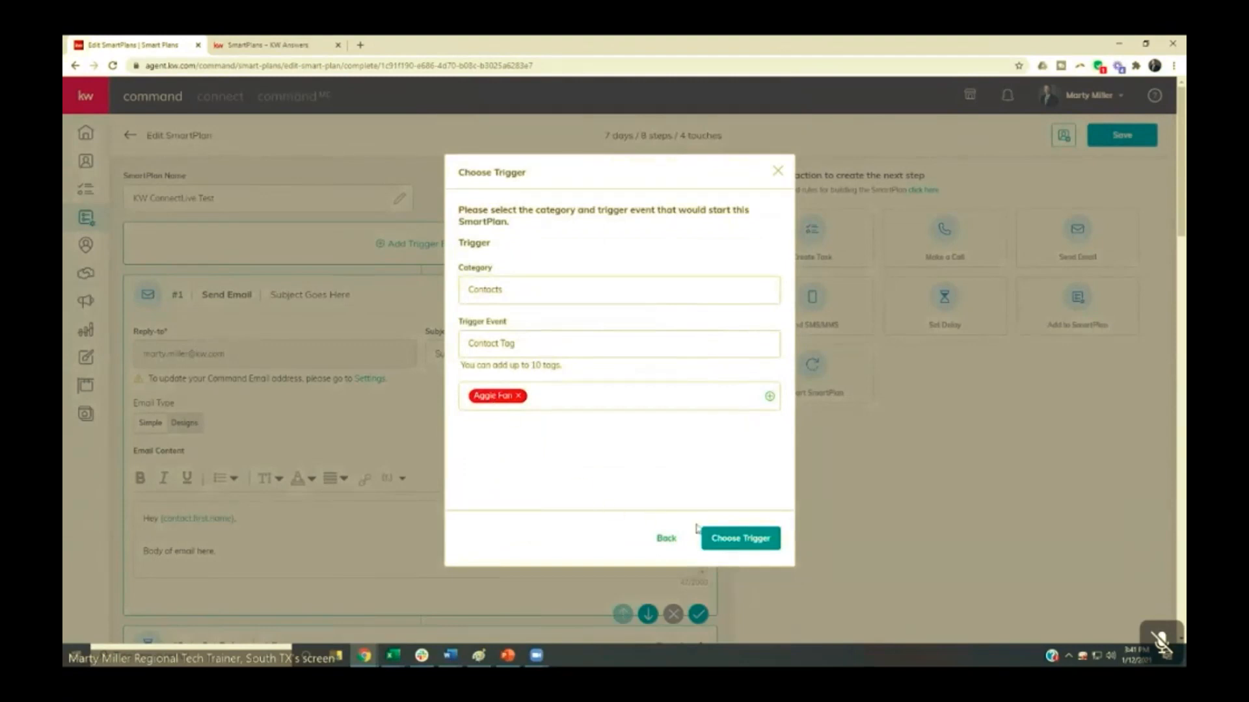
pyautogui.click(738, 539)
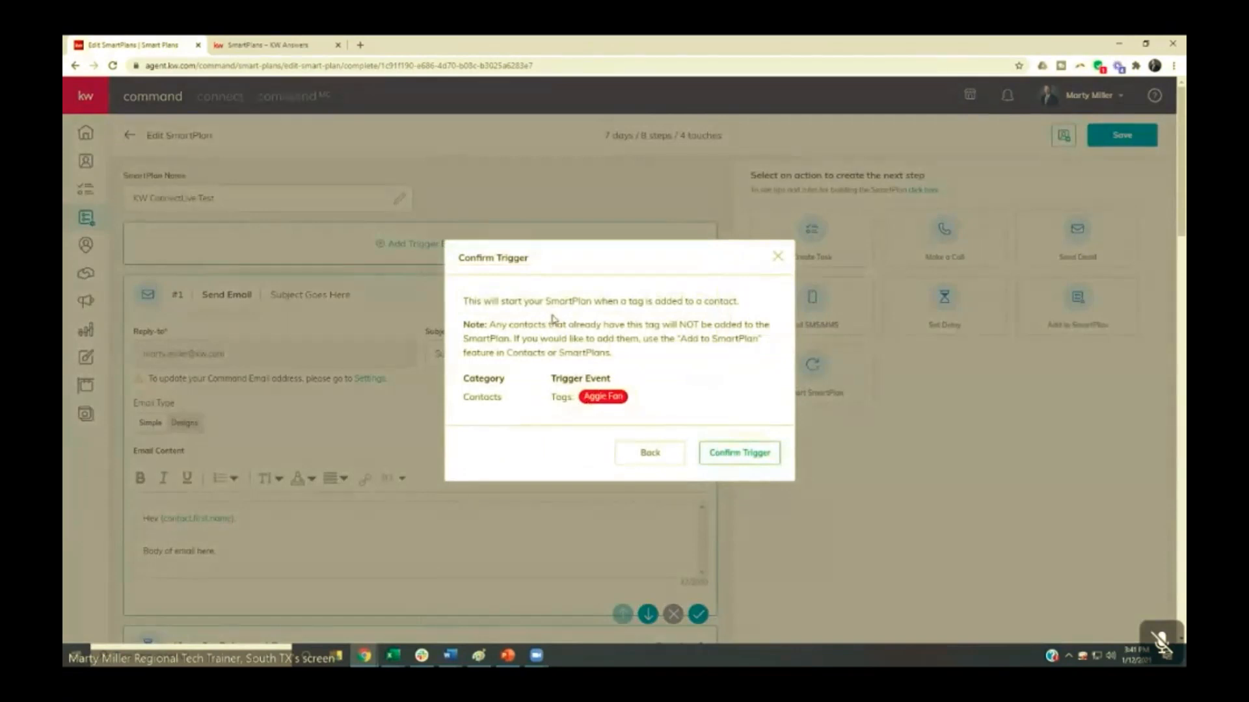
pyautogui.click(718, 455)
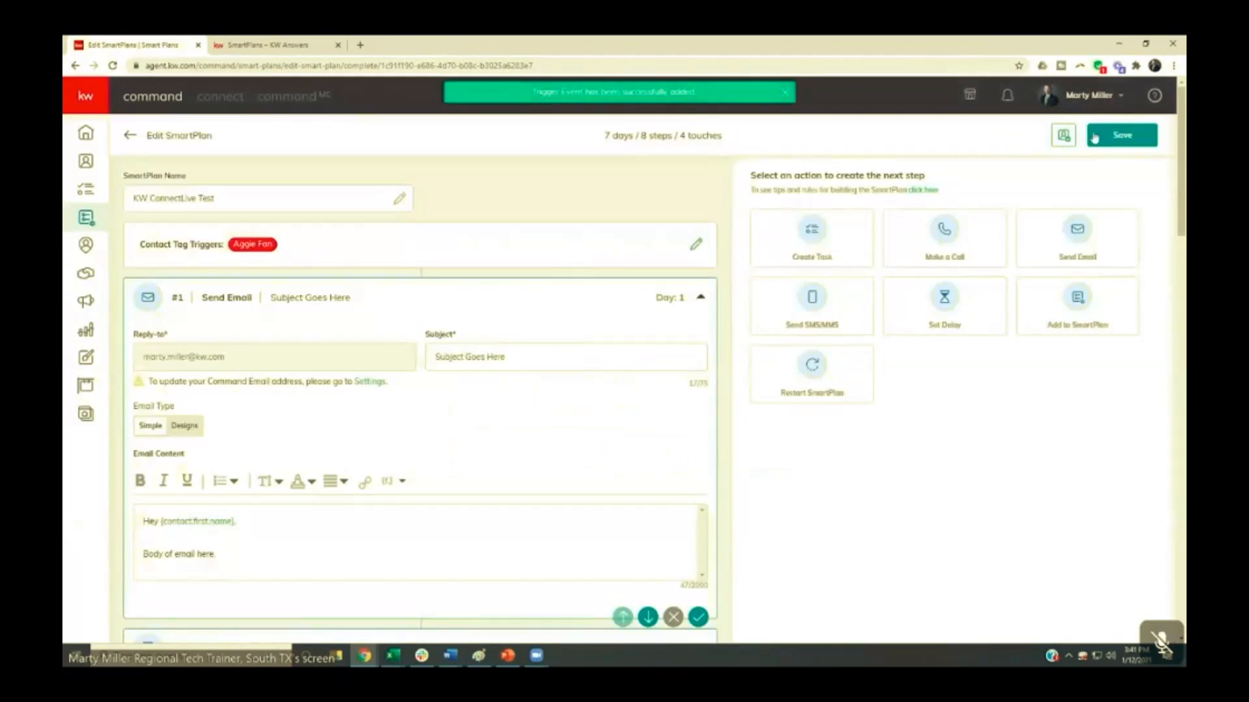
pyautogui.click(1095, 138)
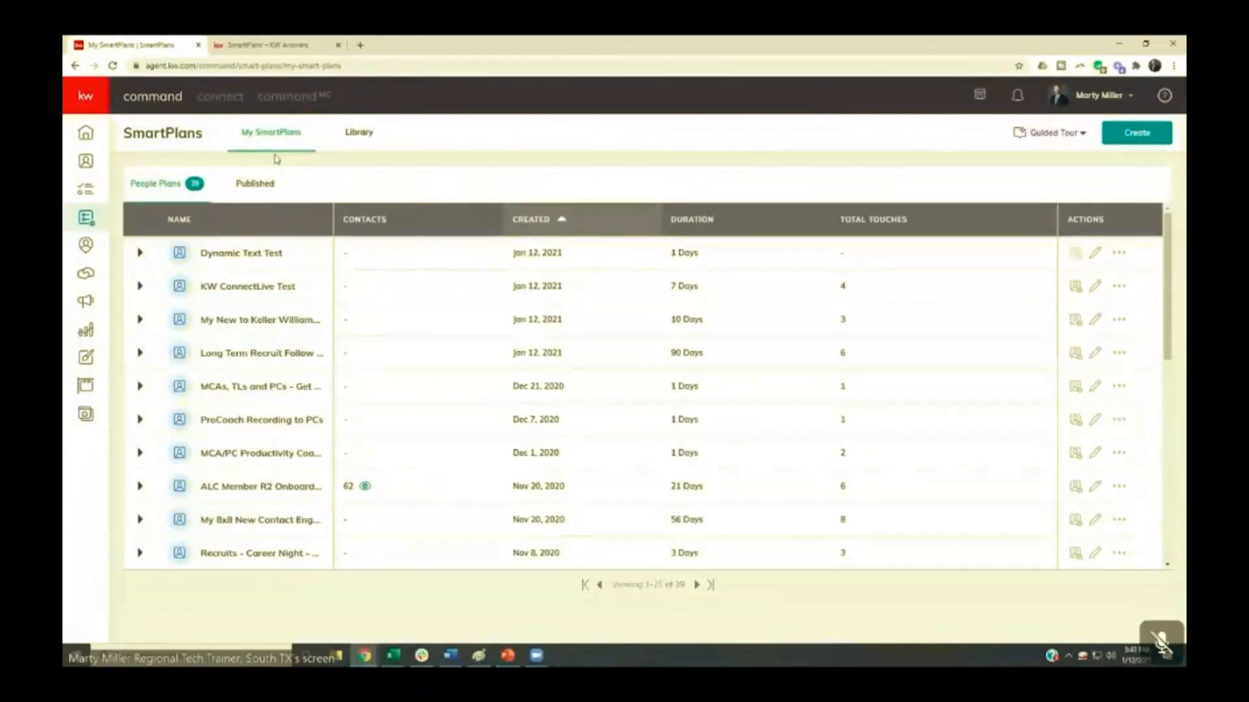
# - Switch to the Summit Property Group team account to view its team SmartPlans, and return to the personal account
pyautogui.click(1122, 97)
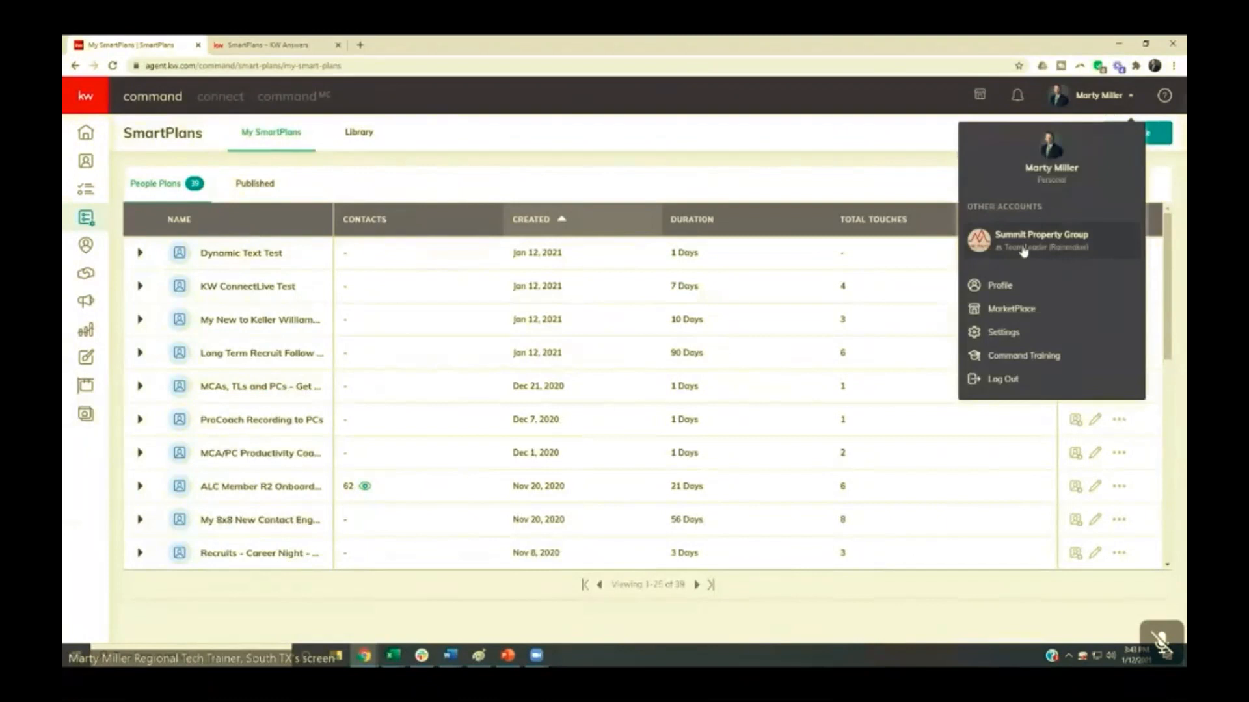
pyautogui.click(1023, 240)
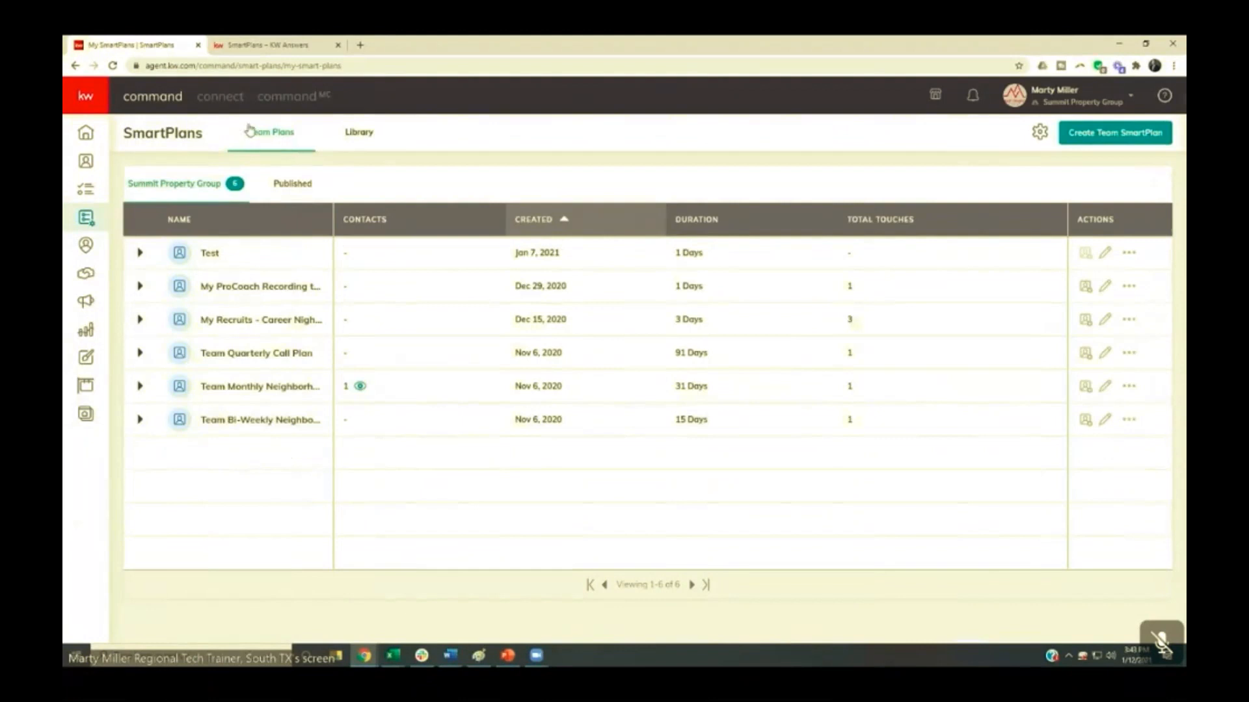
pyautogui.click(1088, 99)
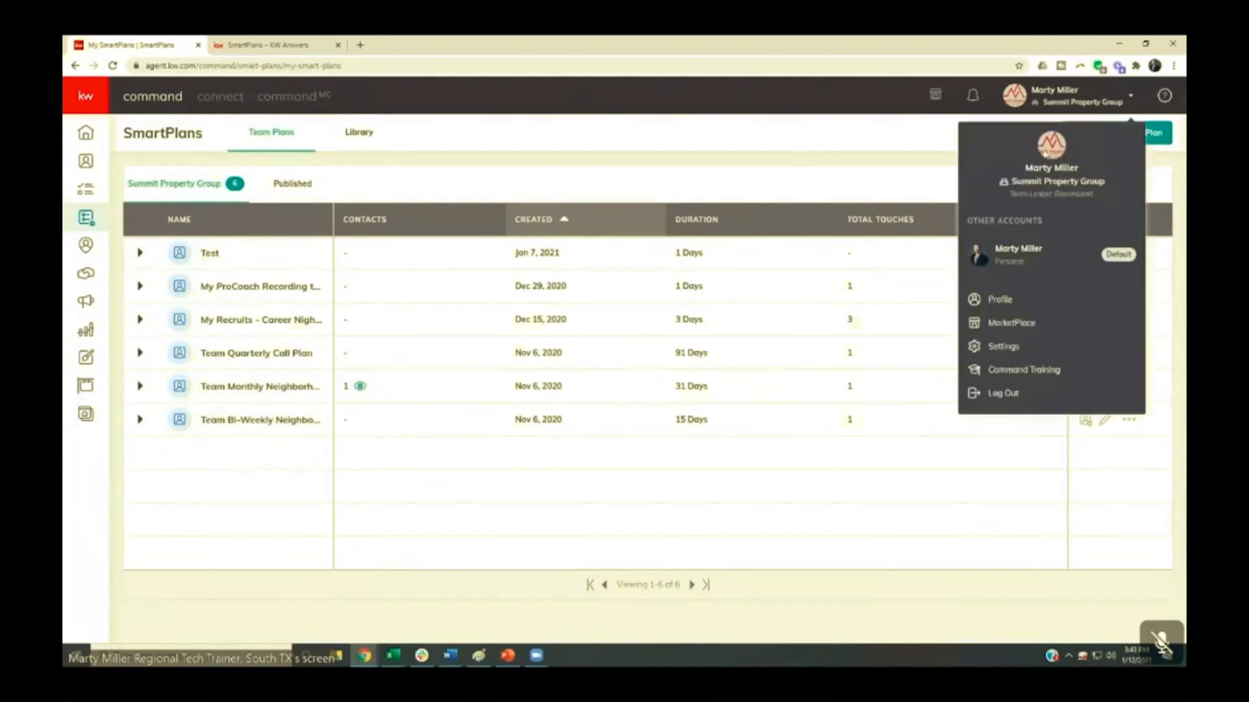
pyautogui.click(986, 258)
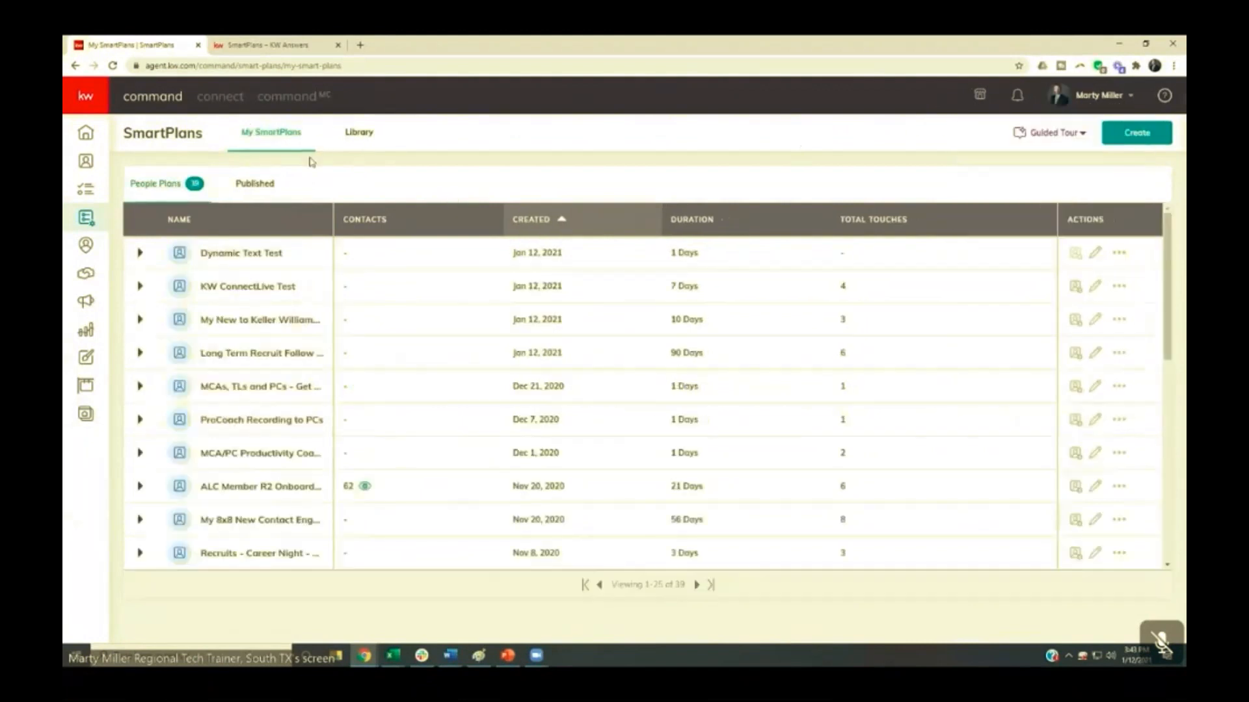
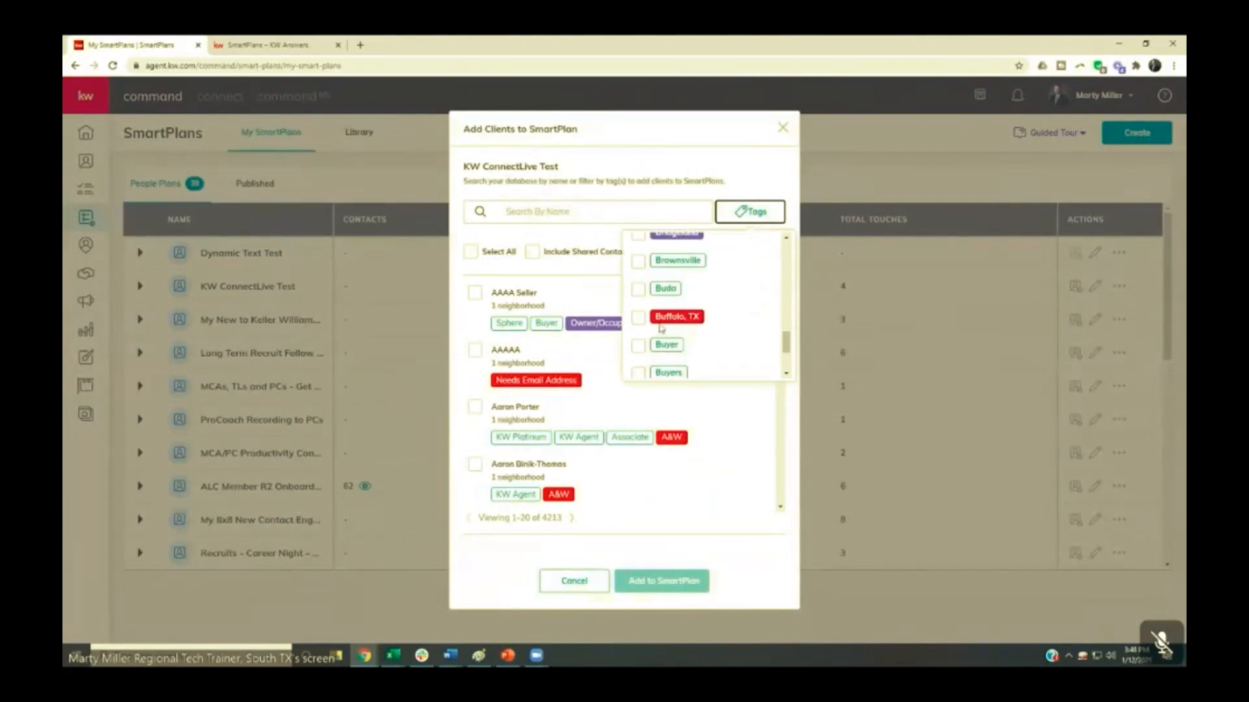
# - Filter the clients for the KW ConnectLive Test plan by the Buyer tag, select all of them, and close without adding anyone
pyautogui.click(640, 350)
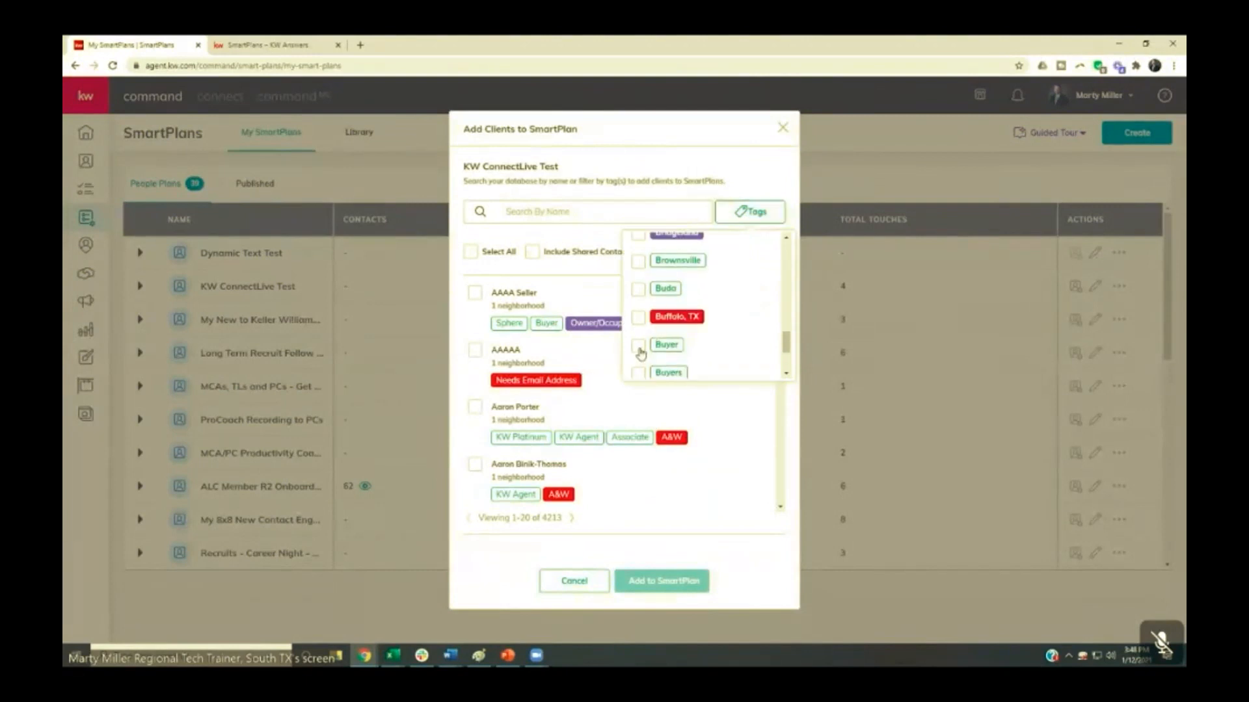
pyautogui.click(567, 241)
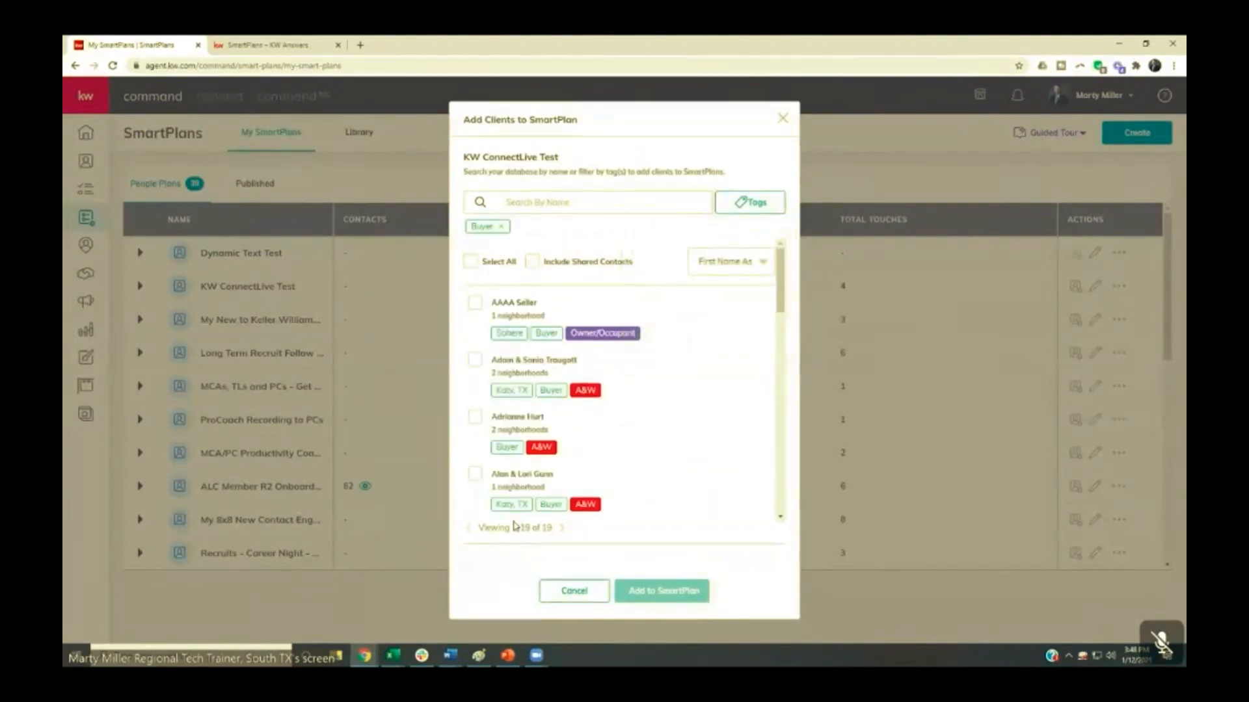
pyautogui.click(472, 262)
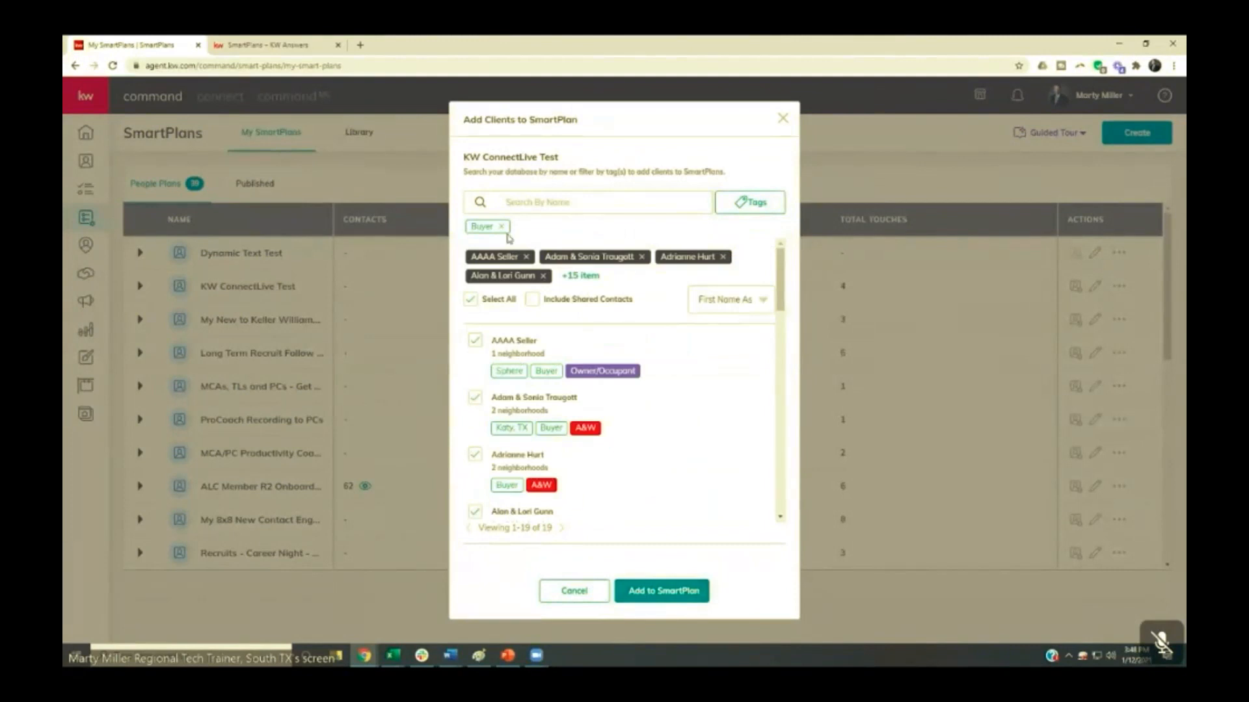
pyautogui.click(533, 201)
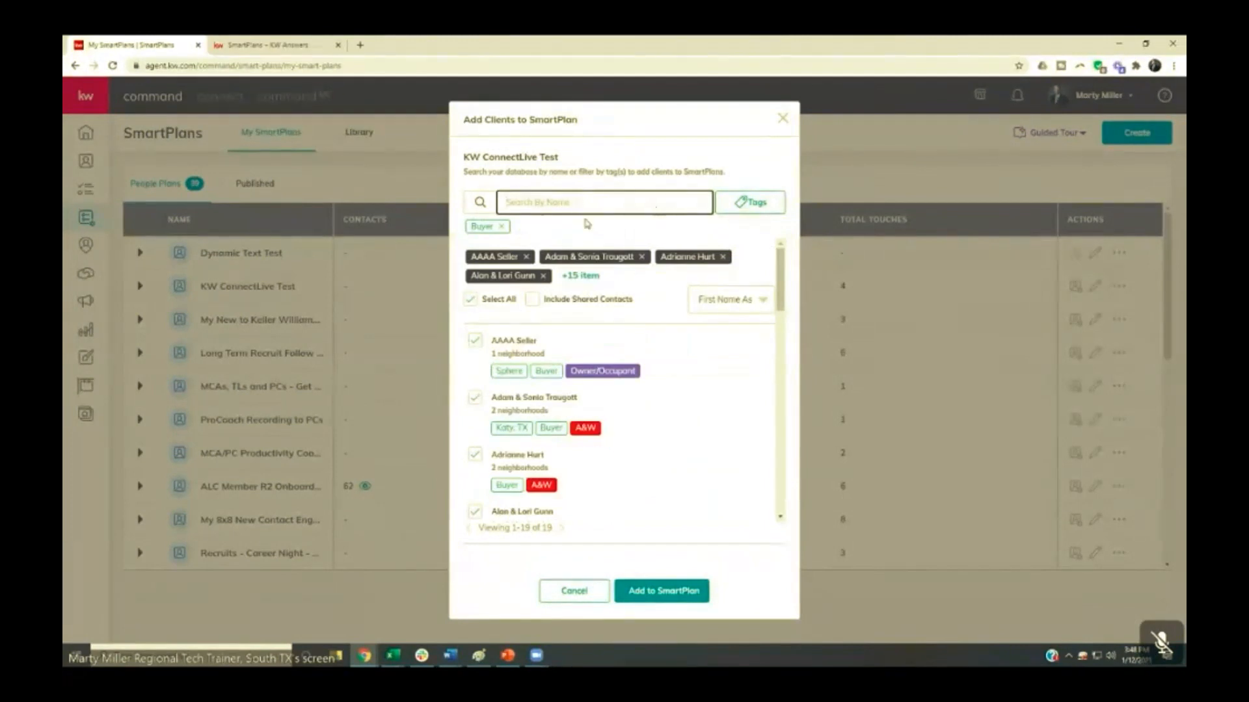
pyautogui.click(782, 119)
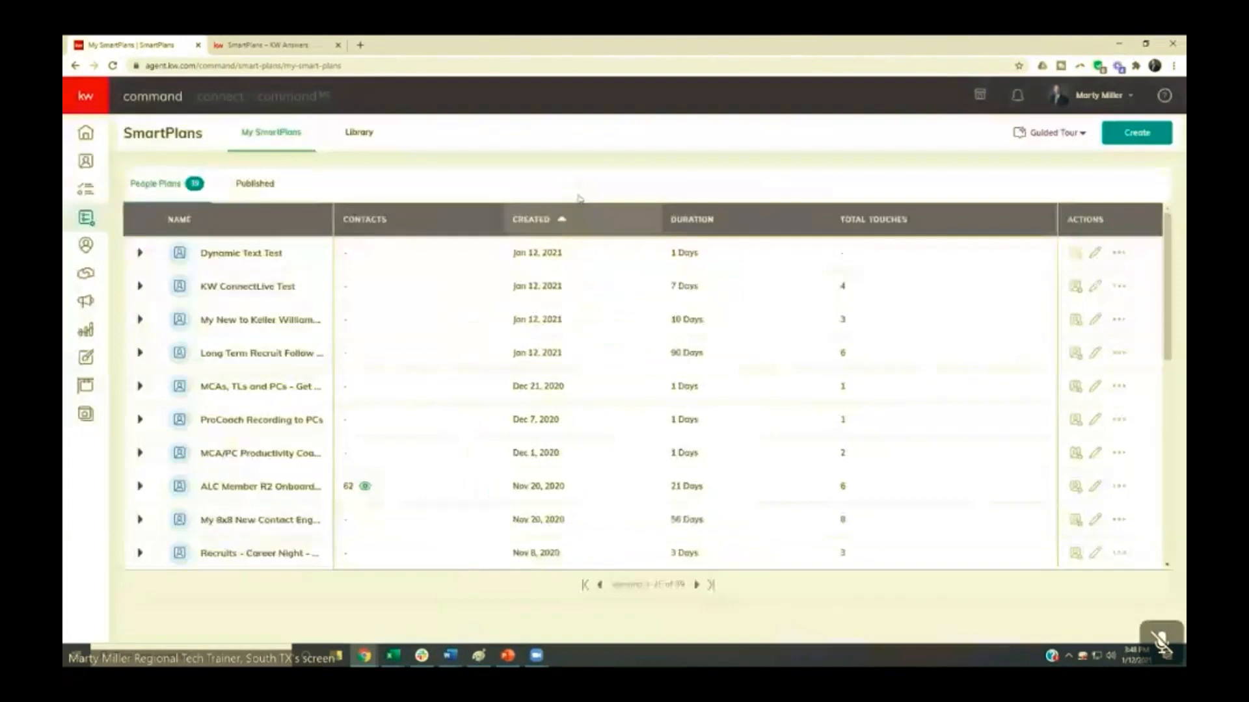
pyautogui.click(1075, 286)
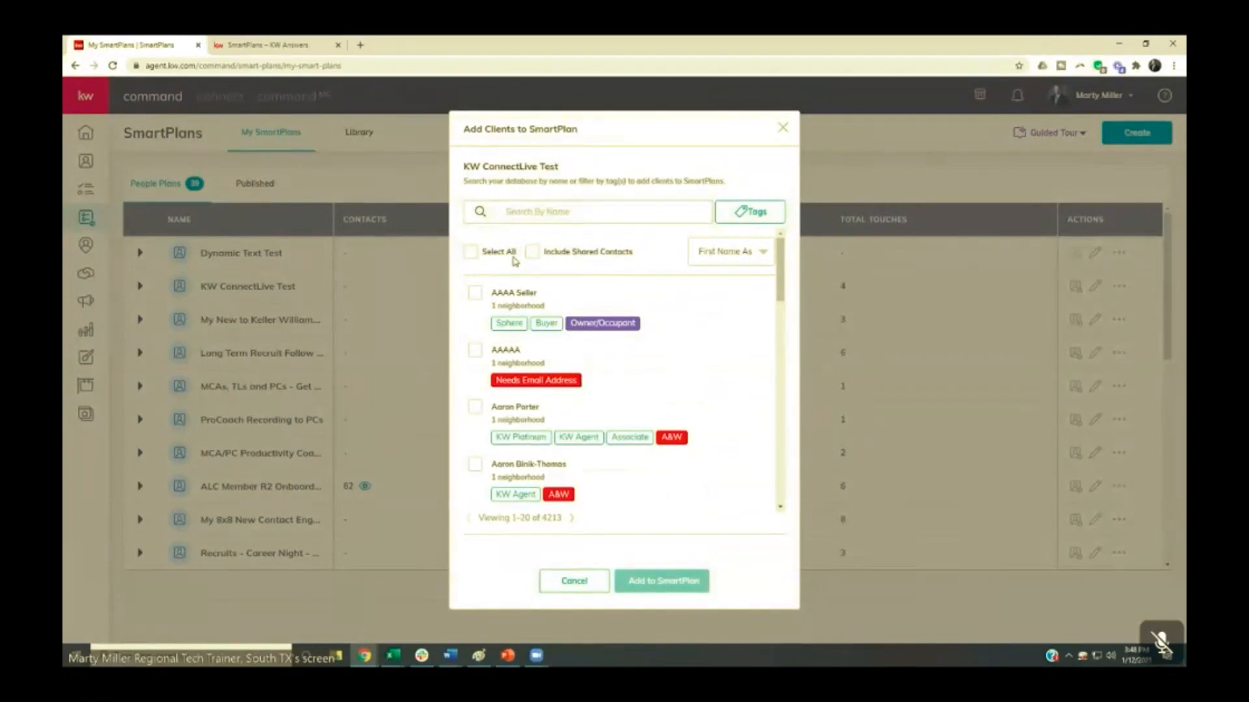
pyautogui.click(782, 128)
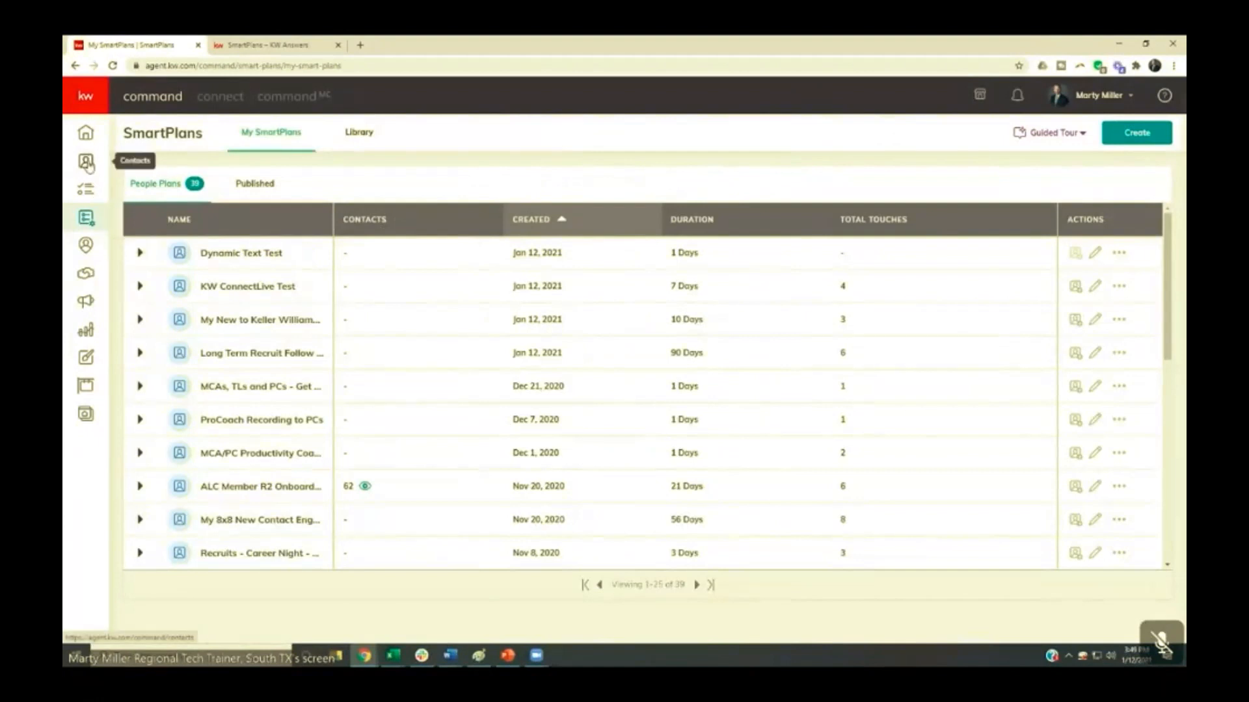
# - Open the Contacts list and filter it by the Buyer tag
pyautogui.click(88, 166)
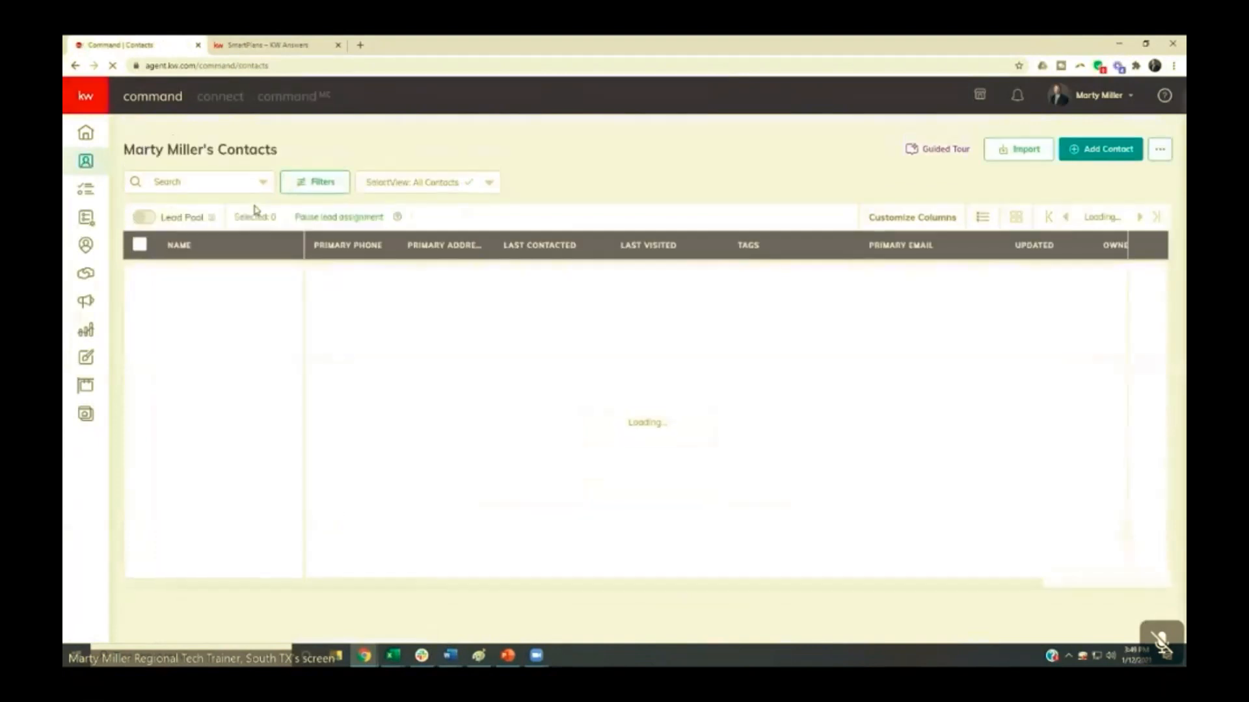
pyautogui.click(87, 163)
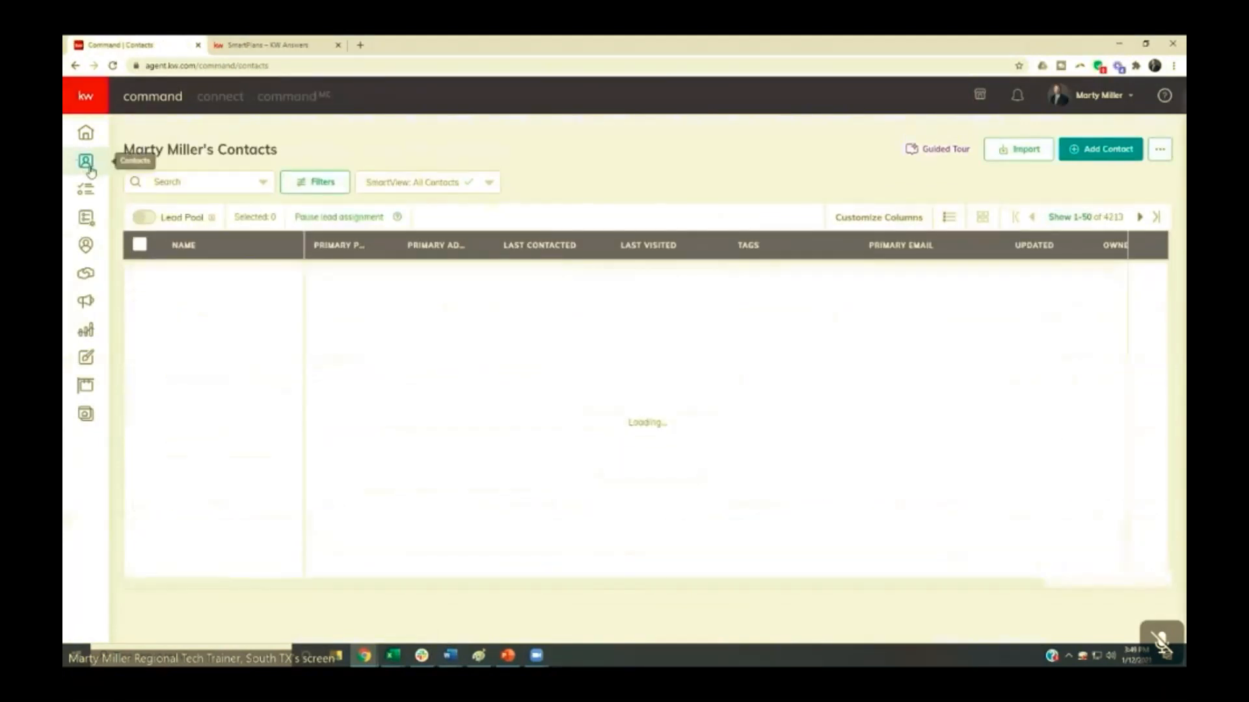
pyautogui.click(319, 184)
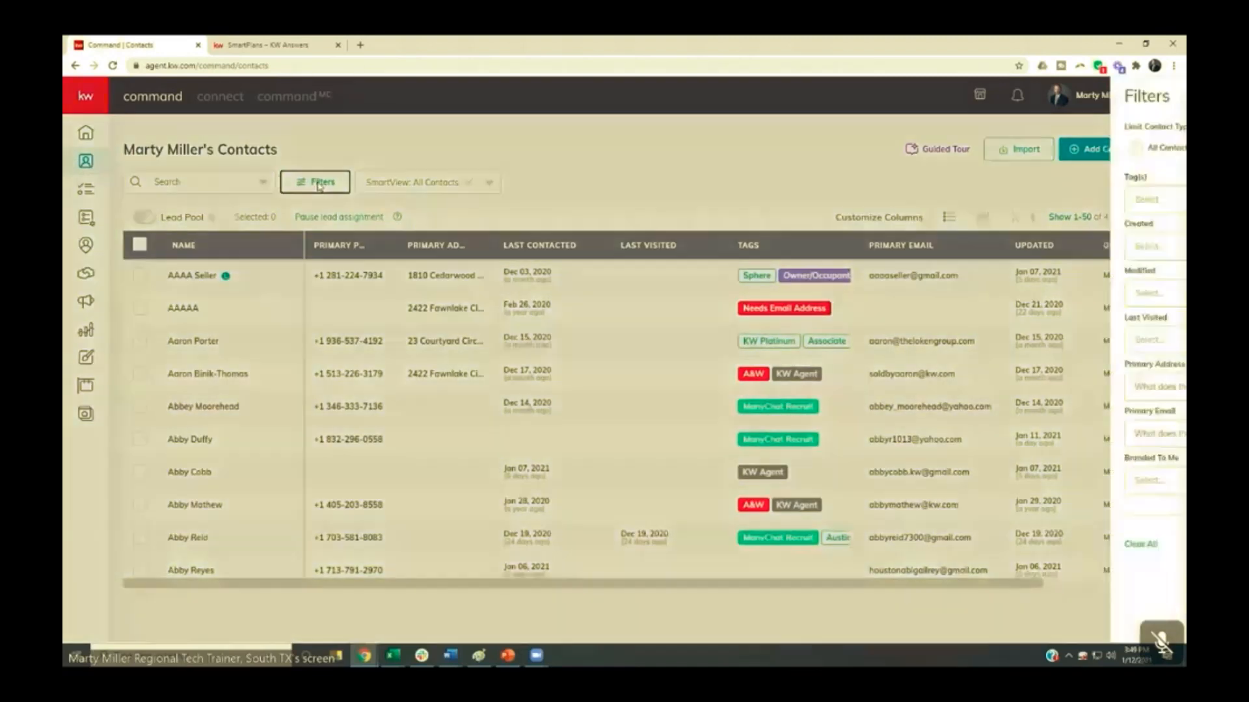
pyautogui.click(902, 198)
pyautogui.write('buyer')
pyautogui.click(870, 229)
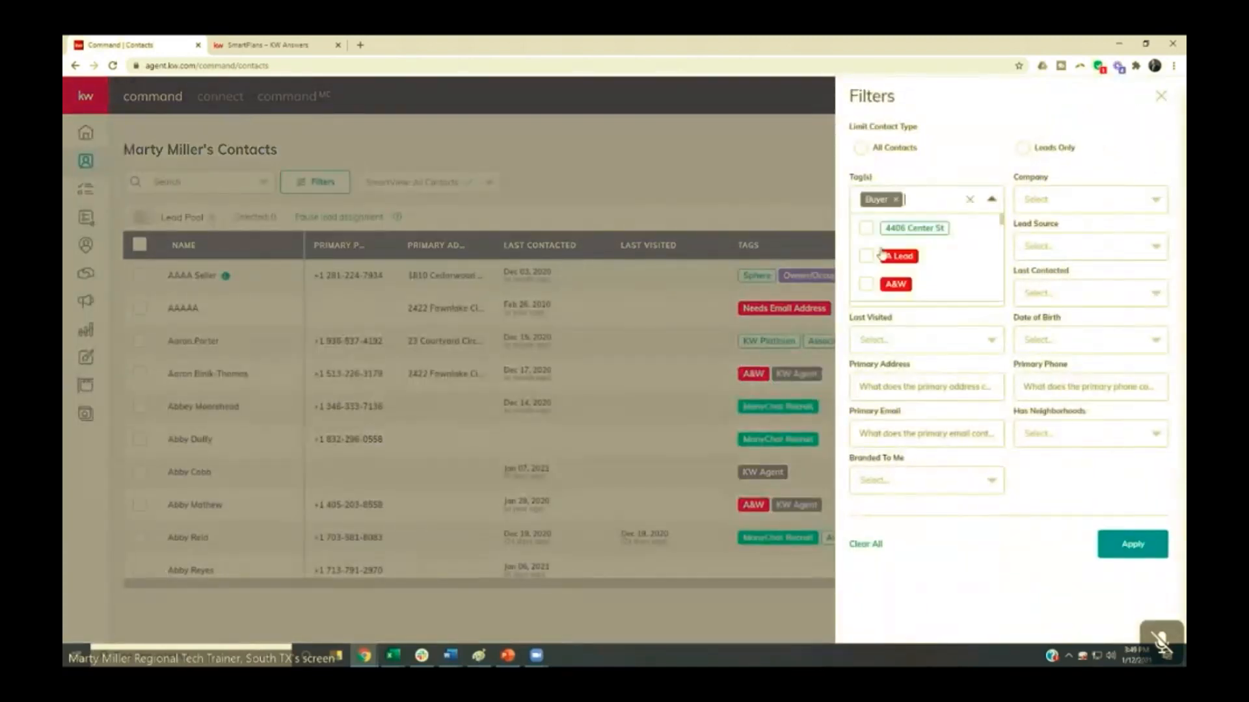
pyautogui.click(1132, 544)
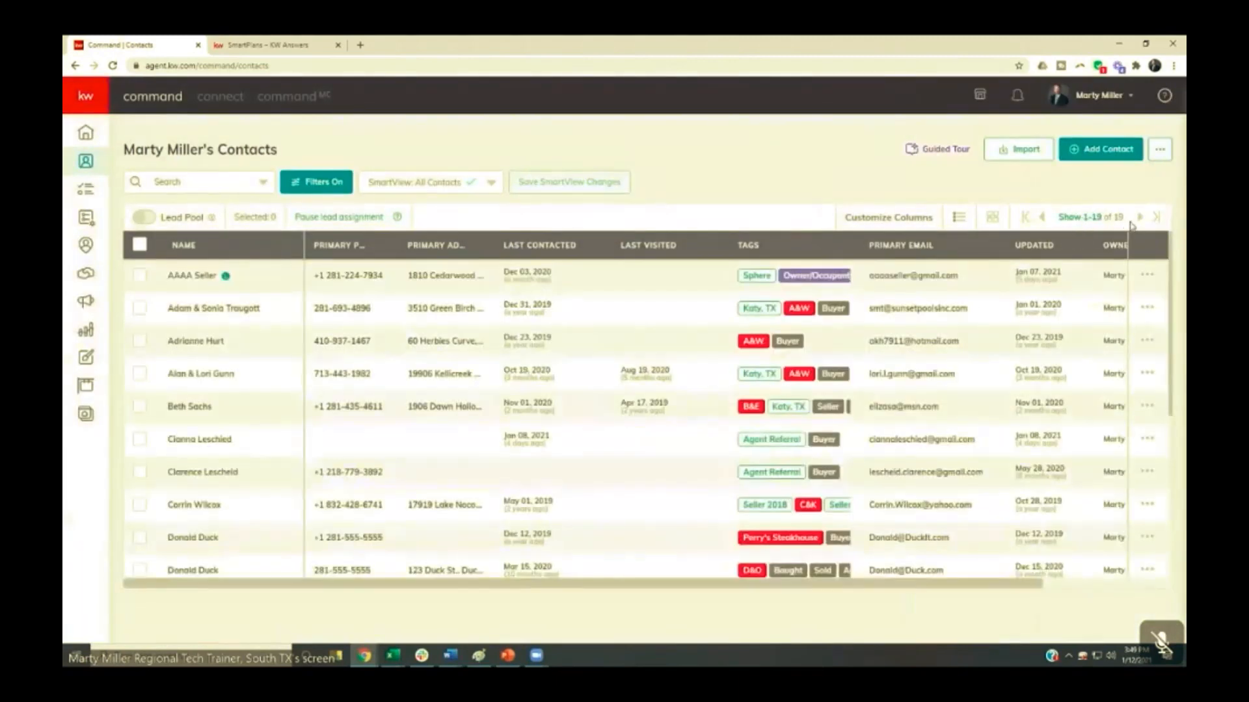
# - Select all filtered contacts, start the bulk action for adding them to a SmartPlan, and close it without choosing a plan
pyautogui.click(139, 244)
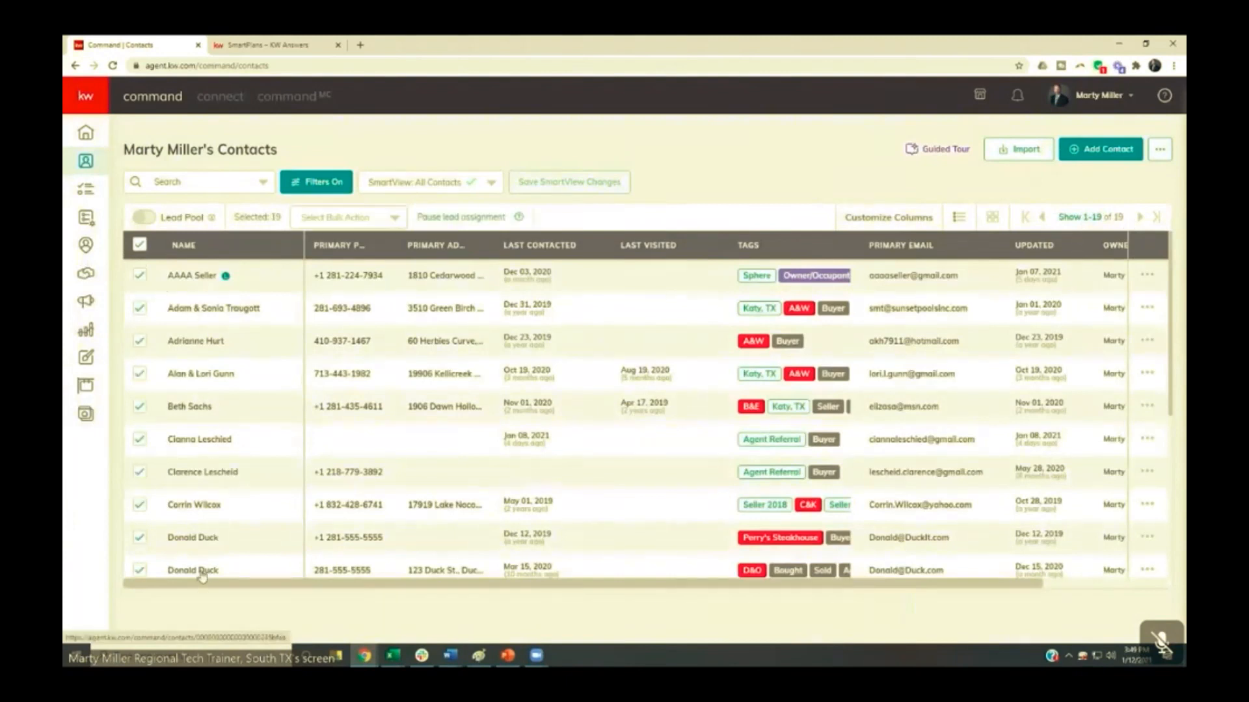
pyautogui.click(339, 219)
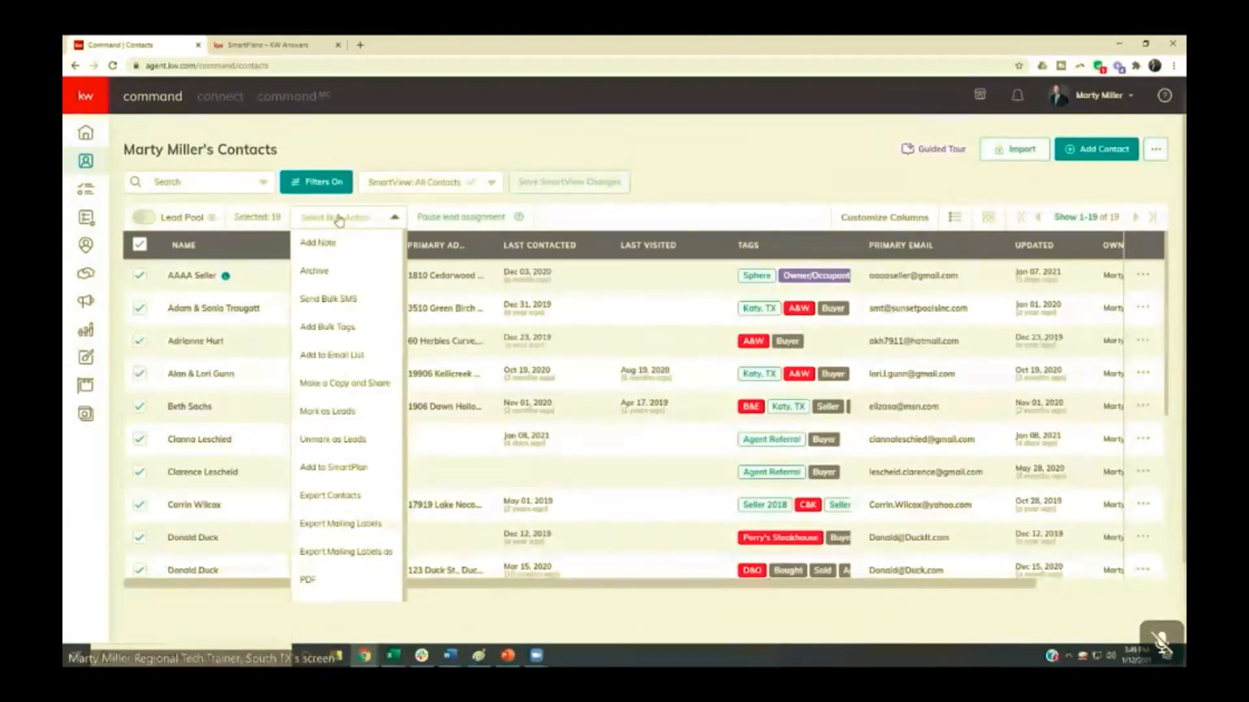
pyautogui.click(313, 471)
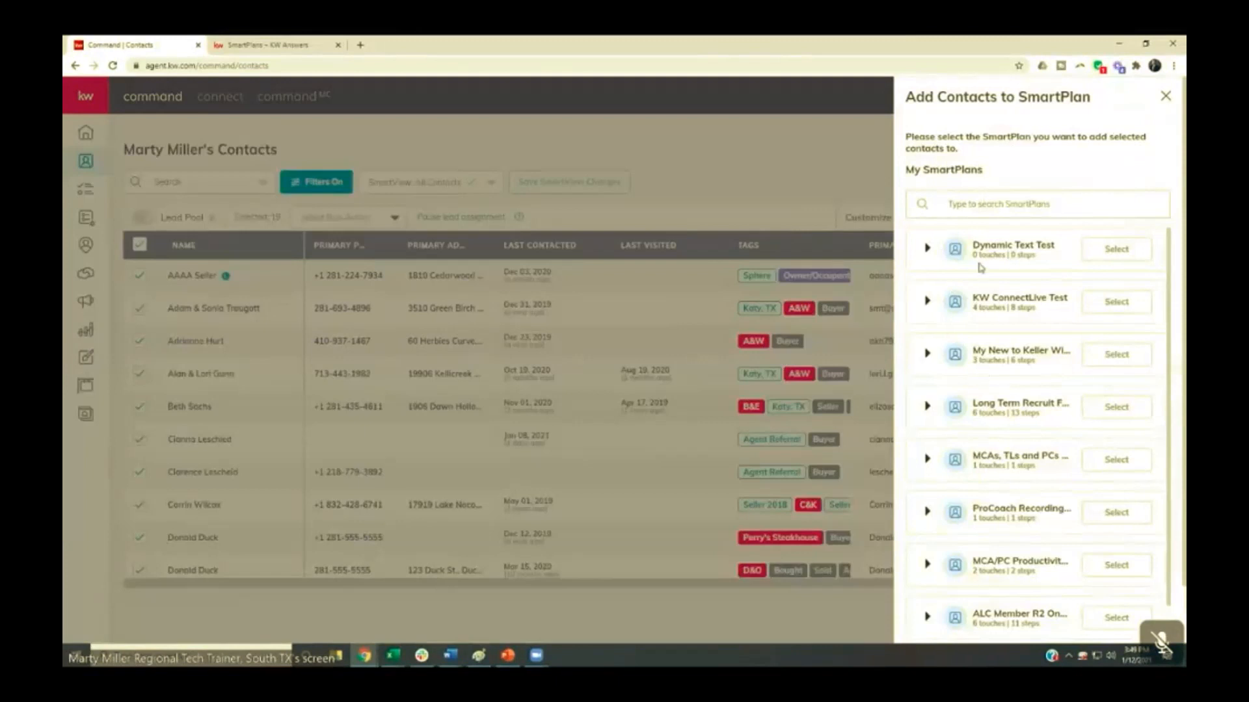
pyautogui.click(1166, 96)
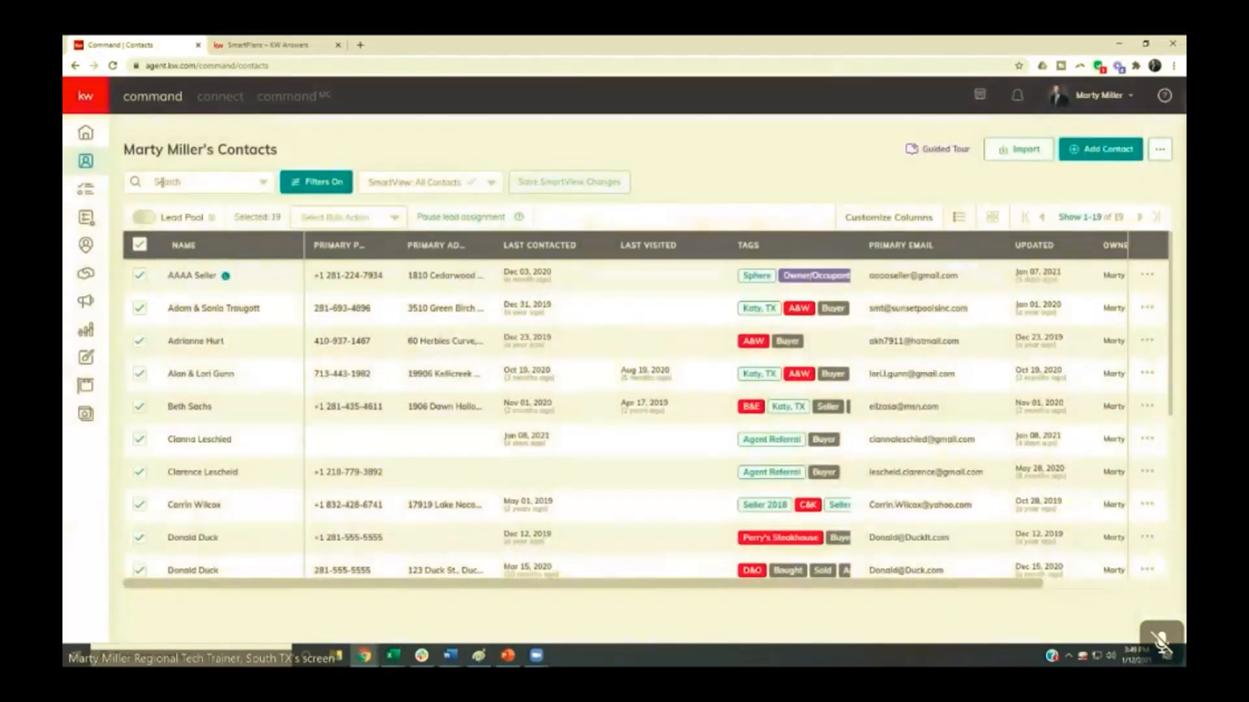
# - Open the third filtered contact's record, view its SmartPlans and the option to add one, and close the plan list without selecting
pyautogui.click(187, 345)
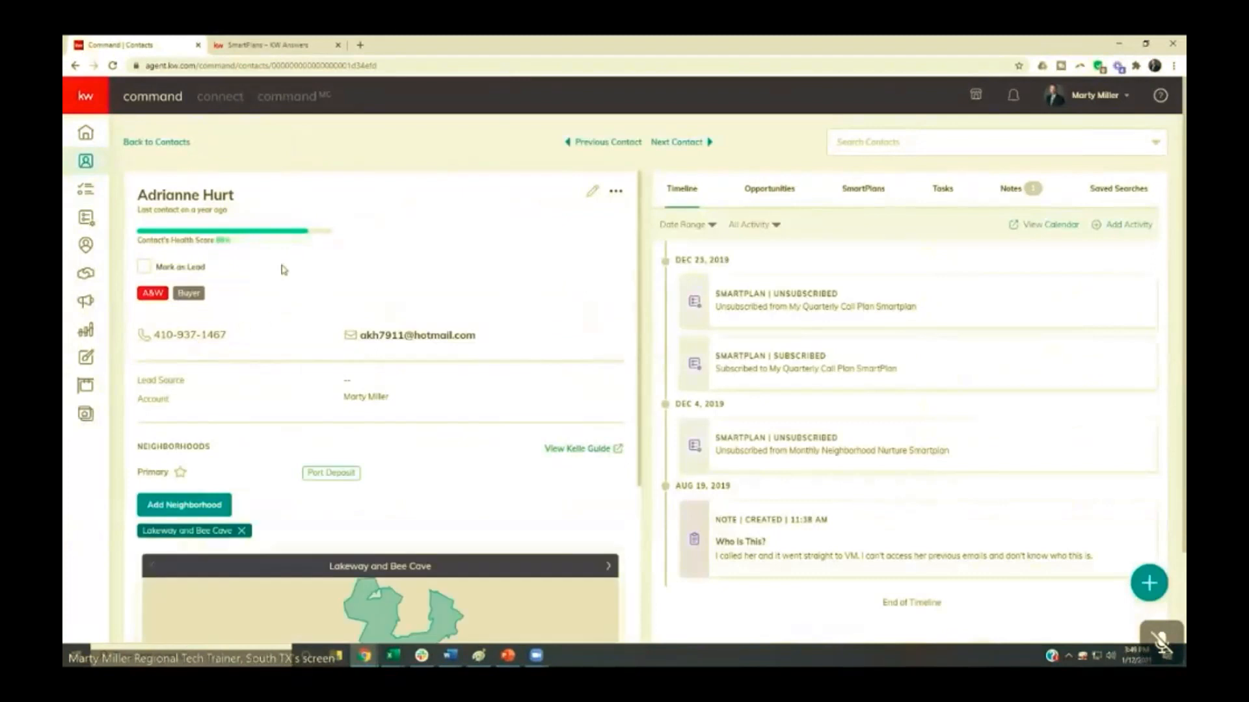
pyautogui.click(872, 196)
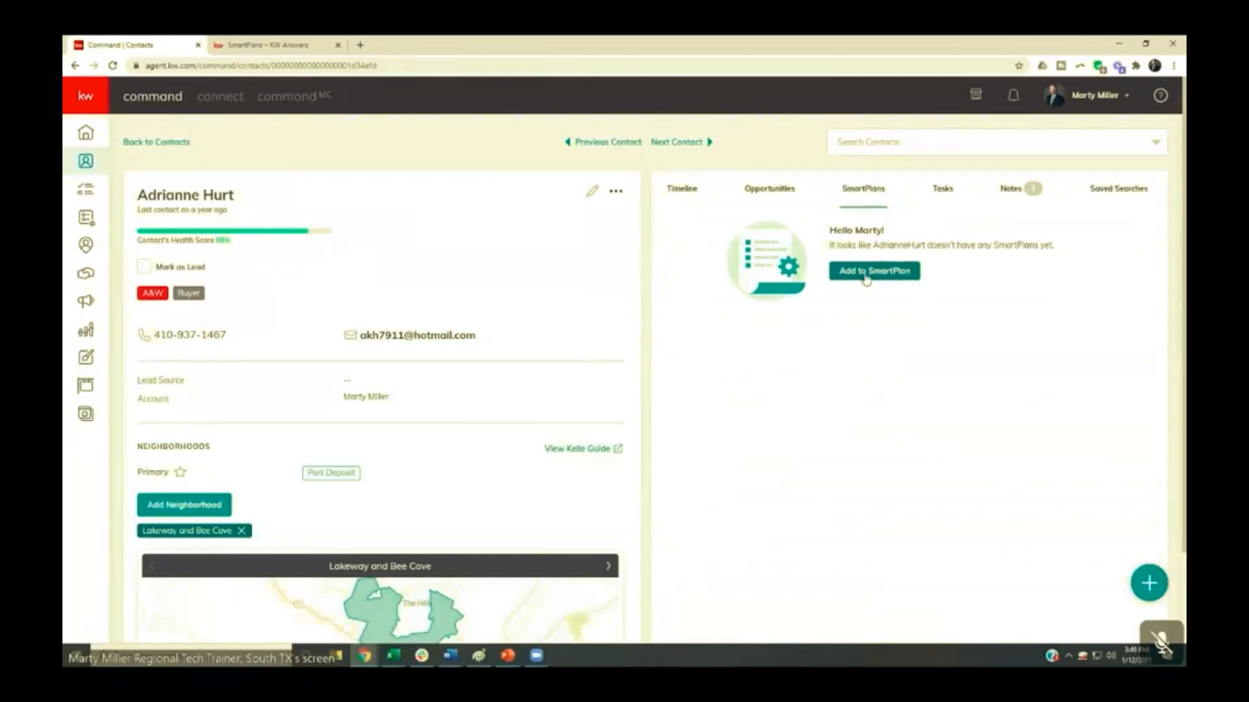
pyautogui.click(866, 278)
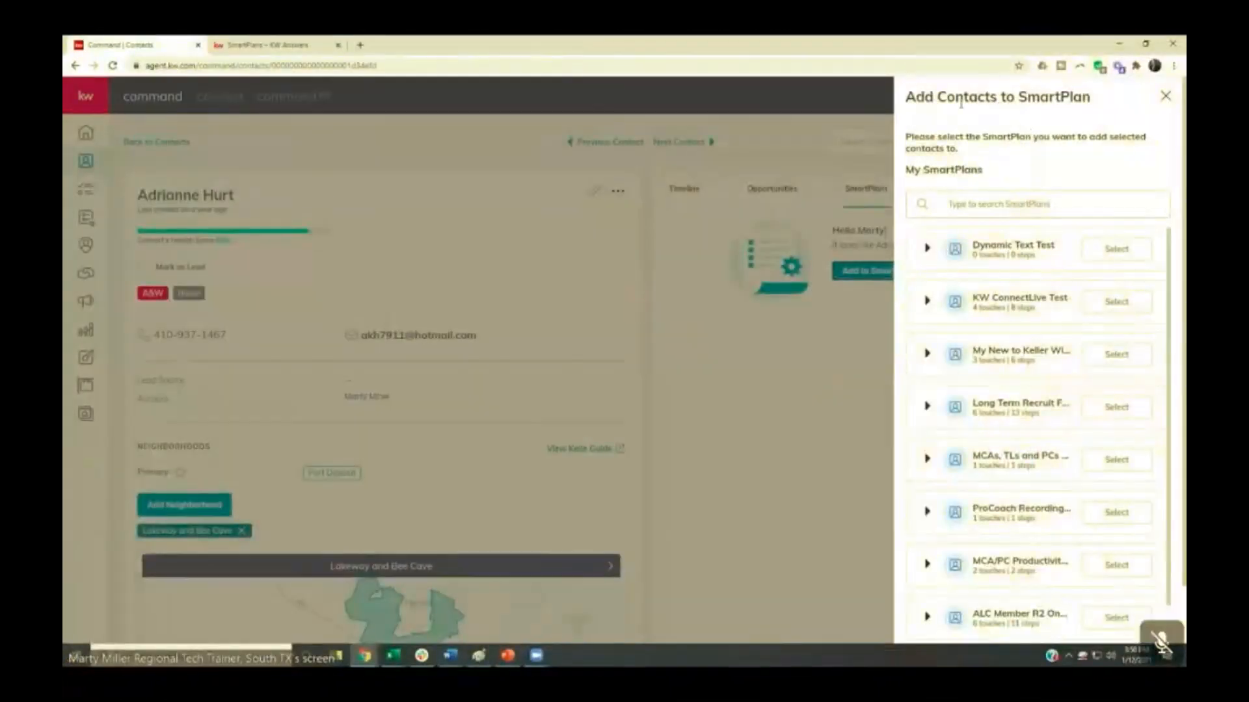
pyautogui.click(1166, 97)
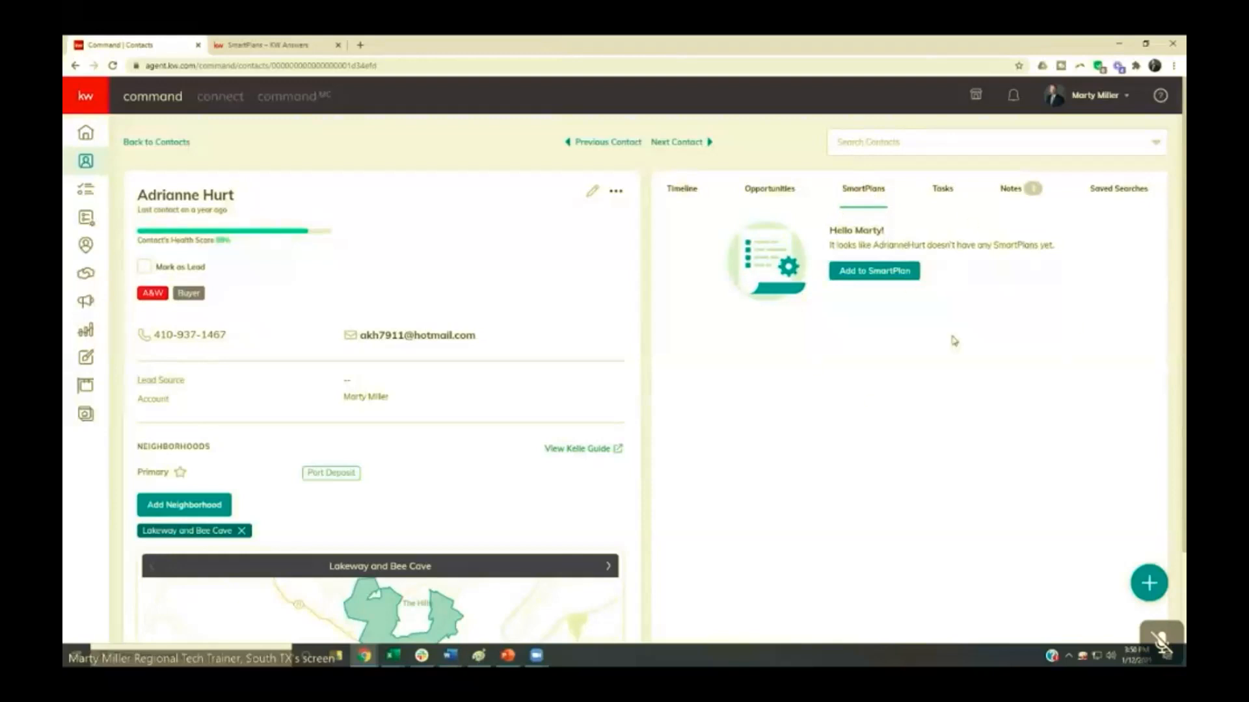
# - Return to My SmartPlans, review two pages of contacts added to the ALC Member R2 Onboarding plan, and close the list without unsubscribing anyone
pyautogui.click(89, 223)
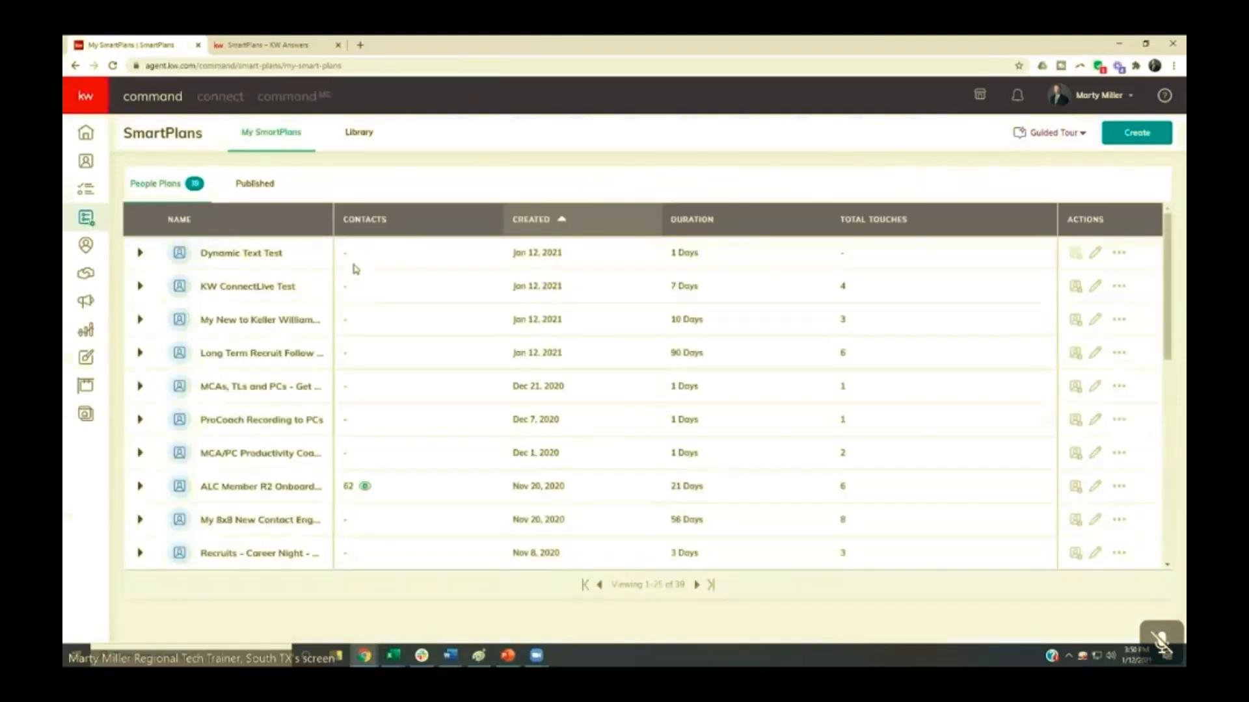
pyautogui.scroll(-3, 270, 447)
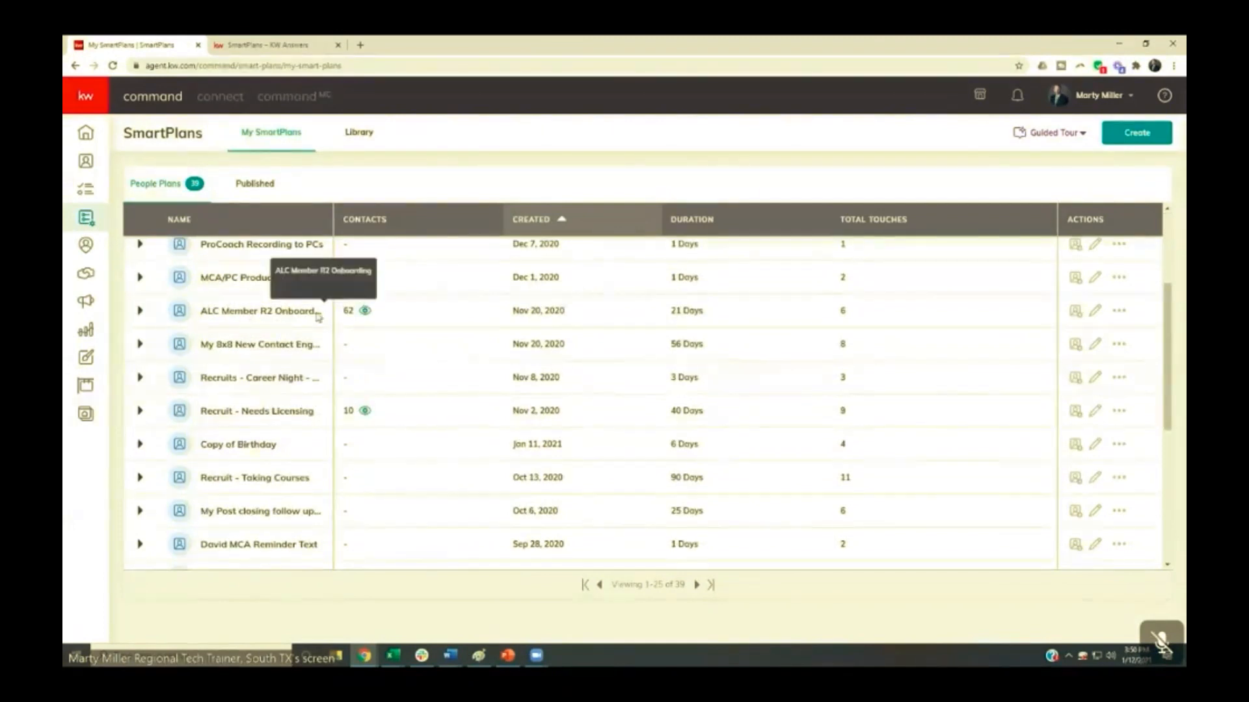
pyautogui.click(365, 311)
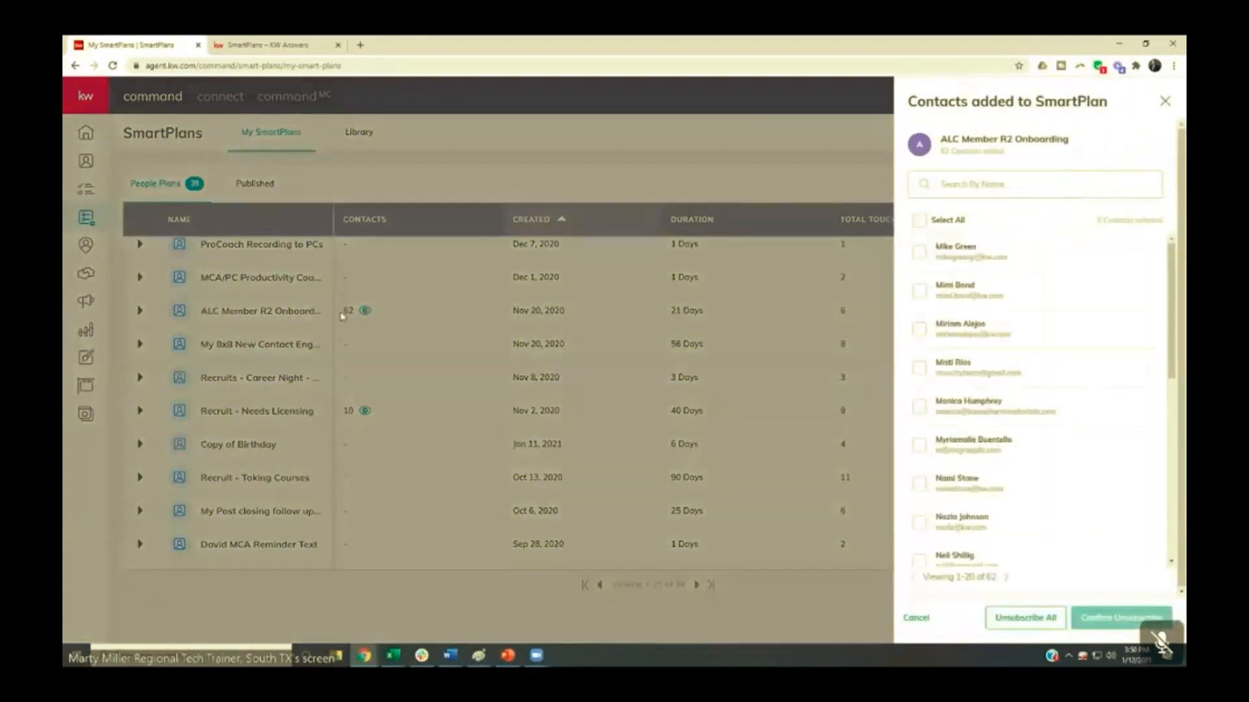
pyautogui.scroll(-8, 985, 260)
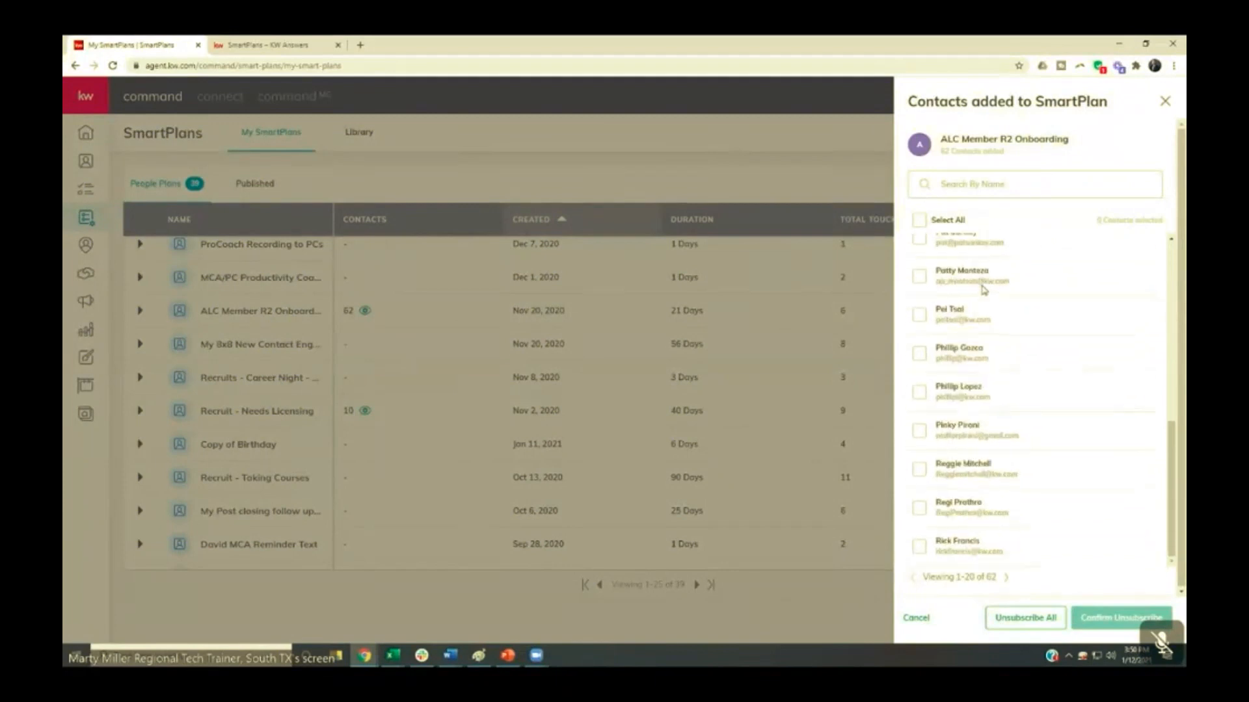
pyautogui.click(1005, 579)
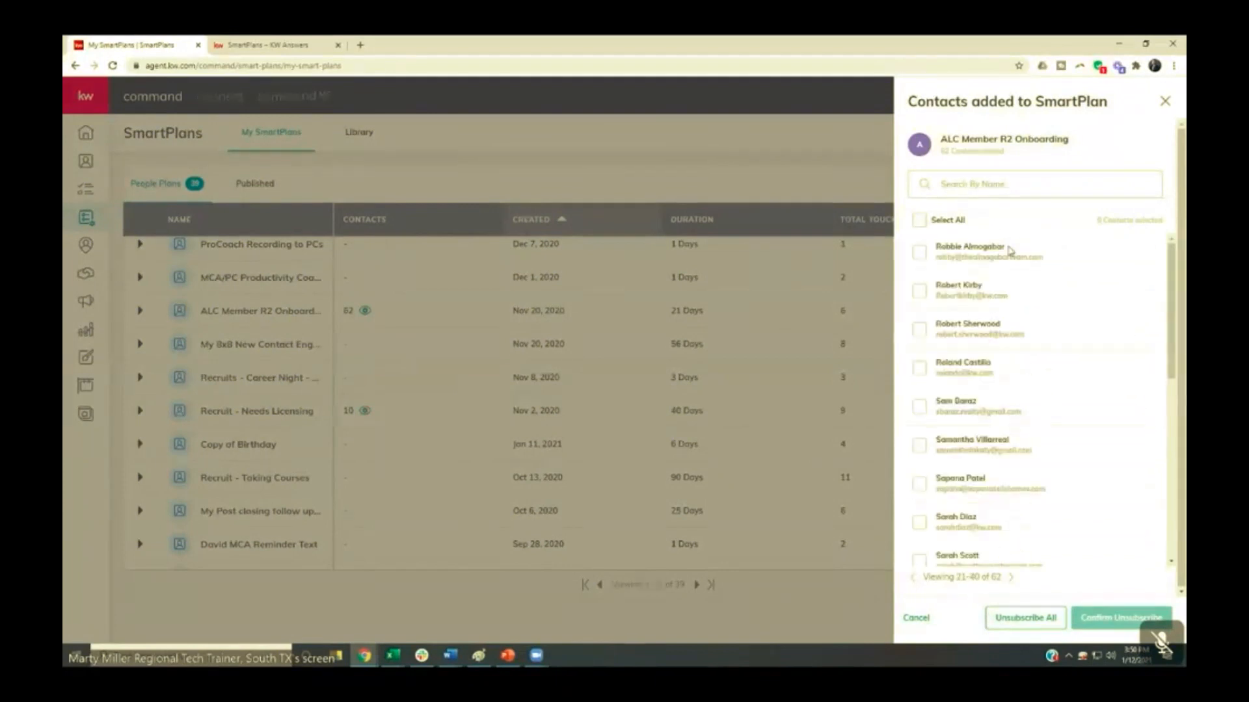
pyautogui.scroll(-1, 1021, 450)
pyautogui.scroll(-5, 1022, 450)
pyautogui.scroll(-2, 1021, 451)
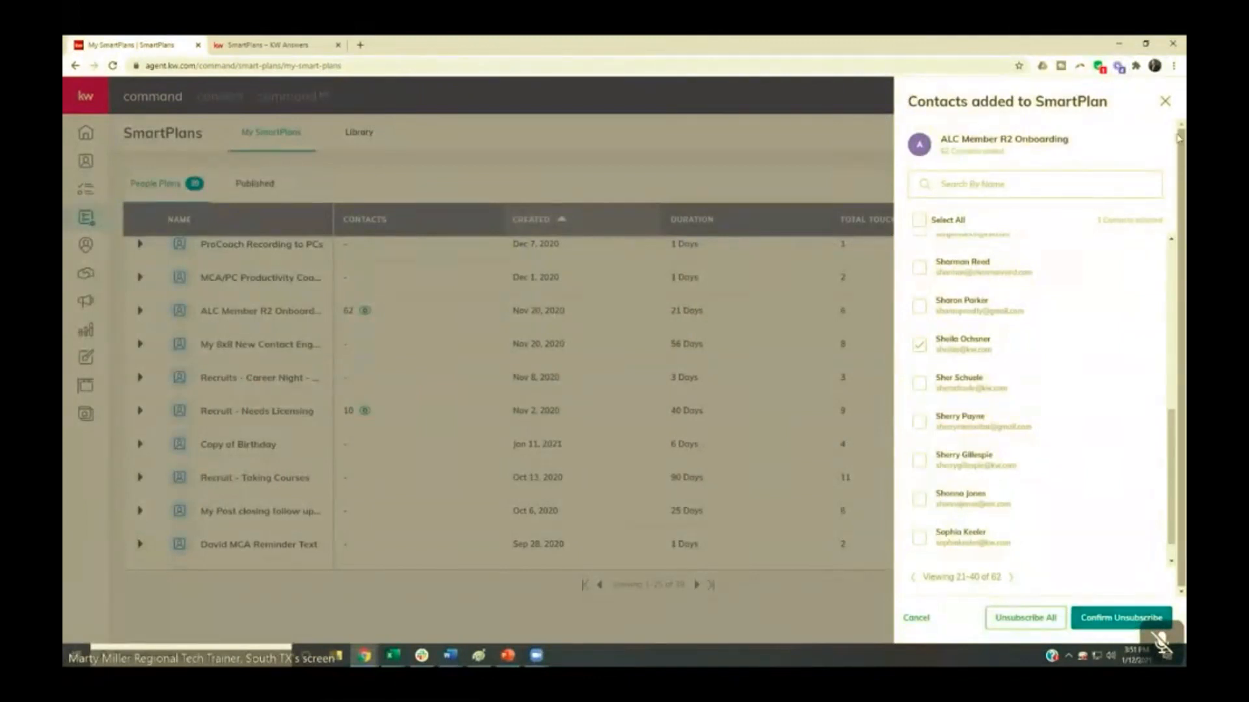
pyautogui.click(1165, 104)
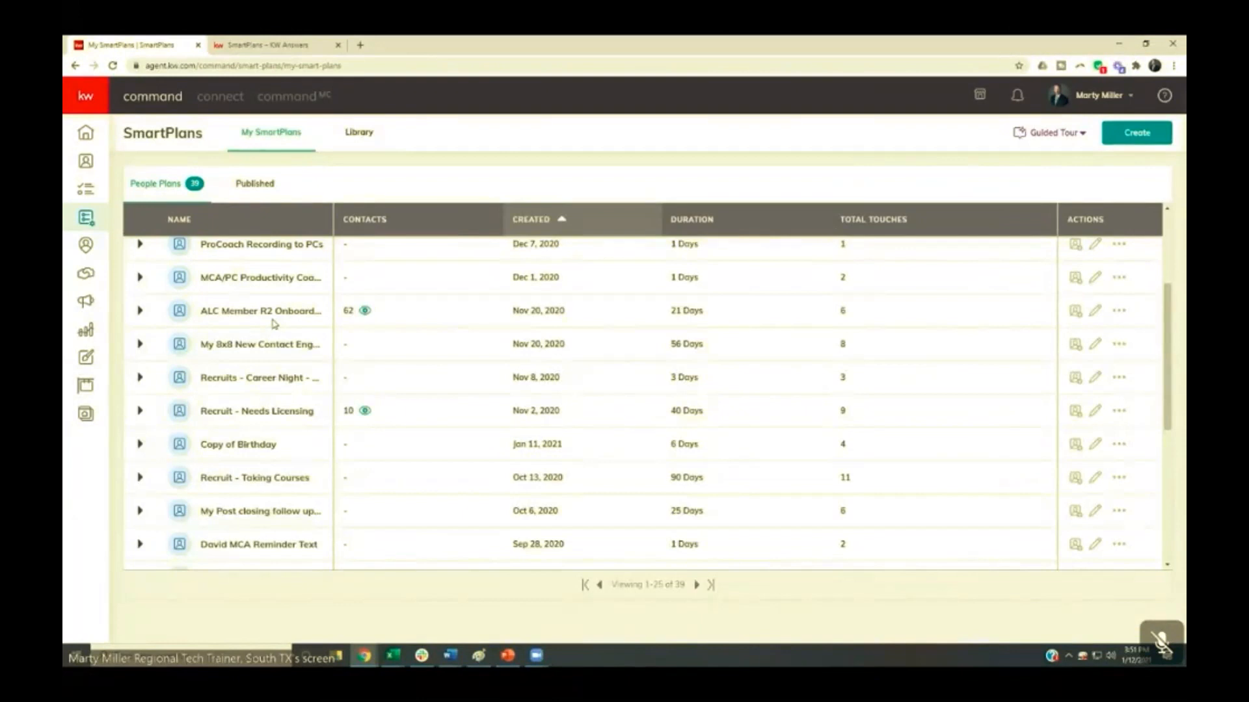
# - Start unsubscribing all contacts from the ALC Member R2 Onboarding plan, review the contacts to unsubscribe, and cancel without confirming
pyautogui.click(365, 311)
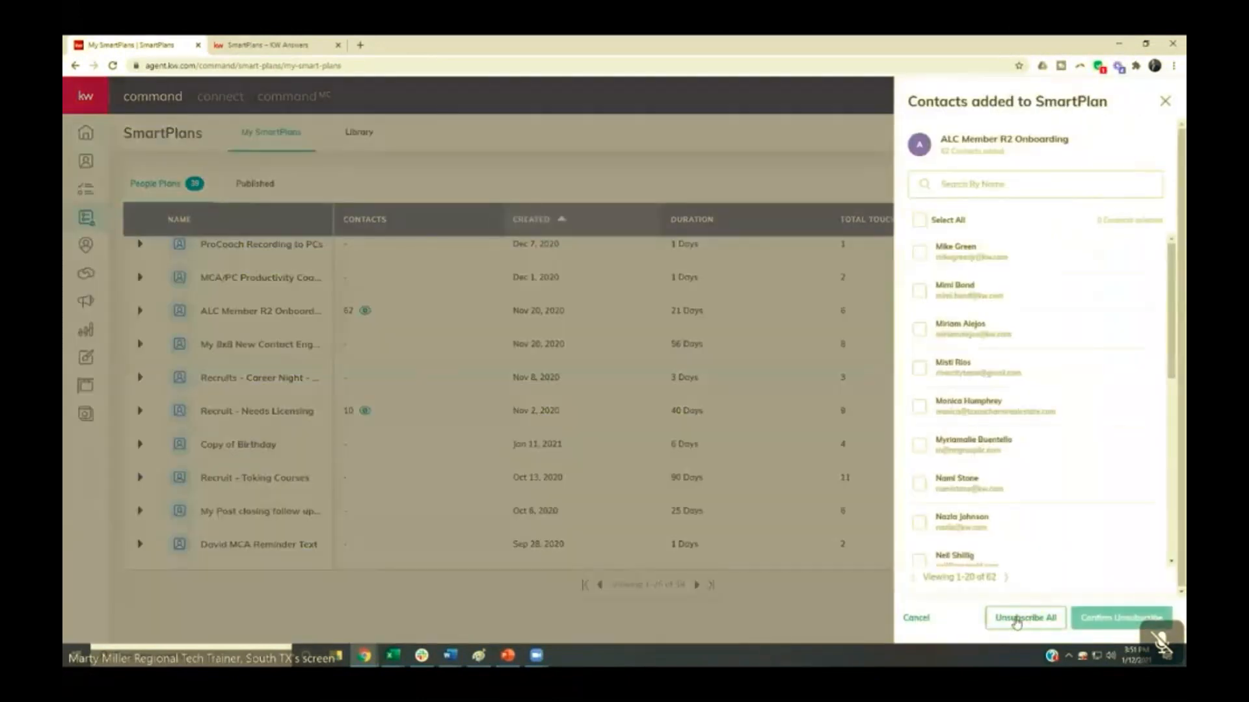
pyautogui.click(1017, 620)
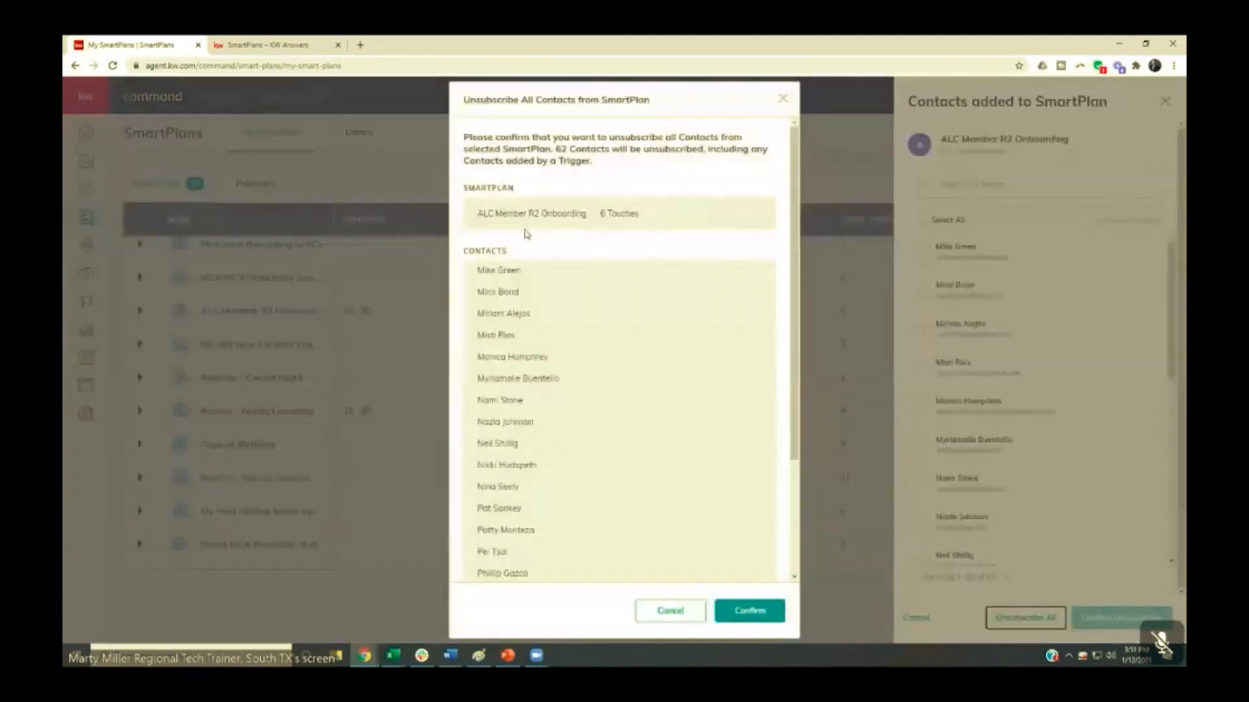
pyautogui.scroll(-3, 599, 267)
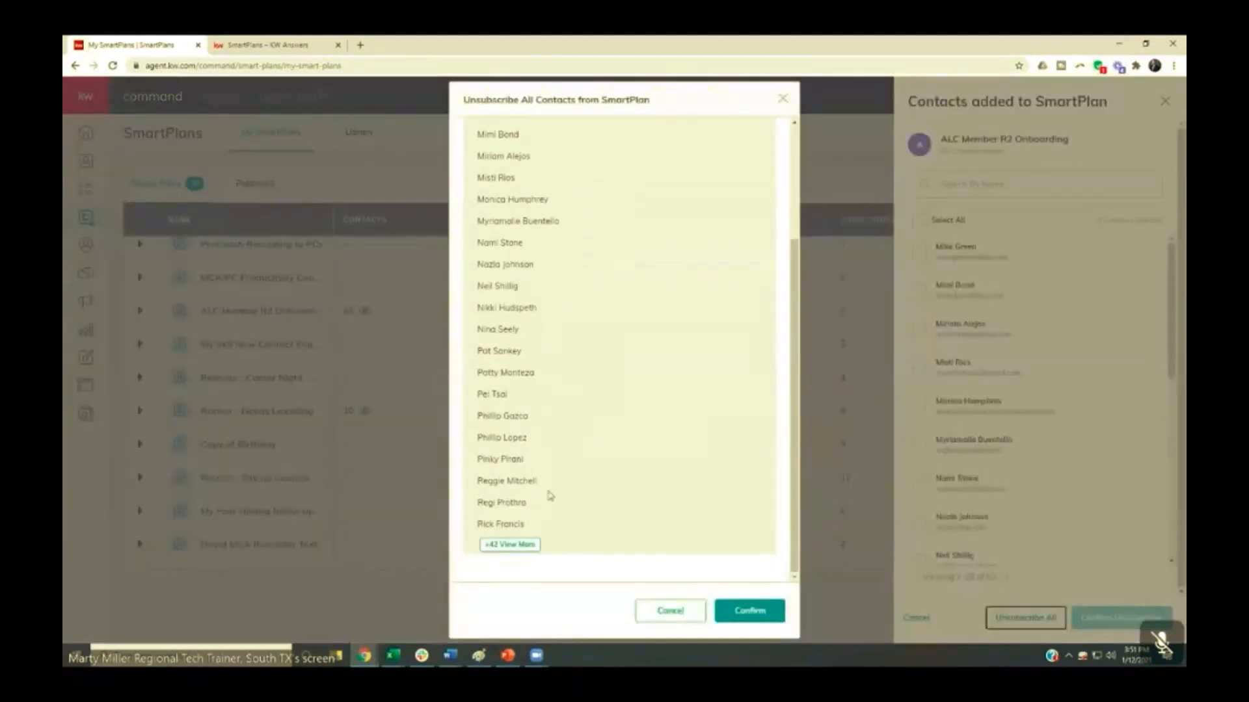
pyautogui.scroll(3, 567, 300)
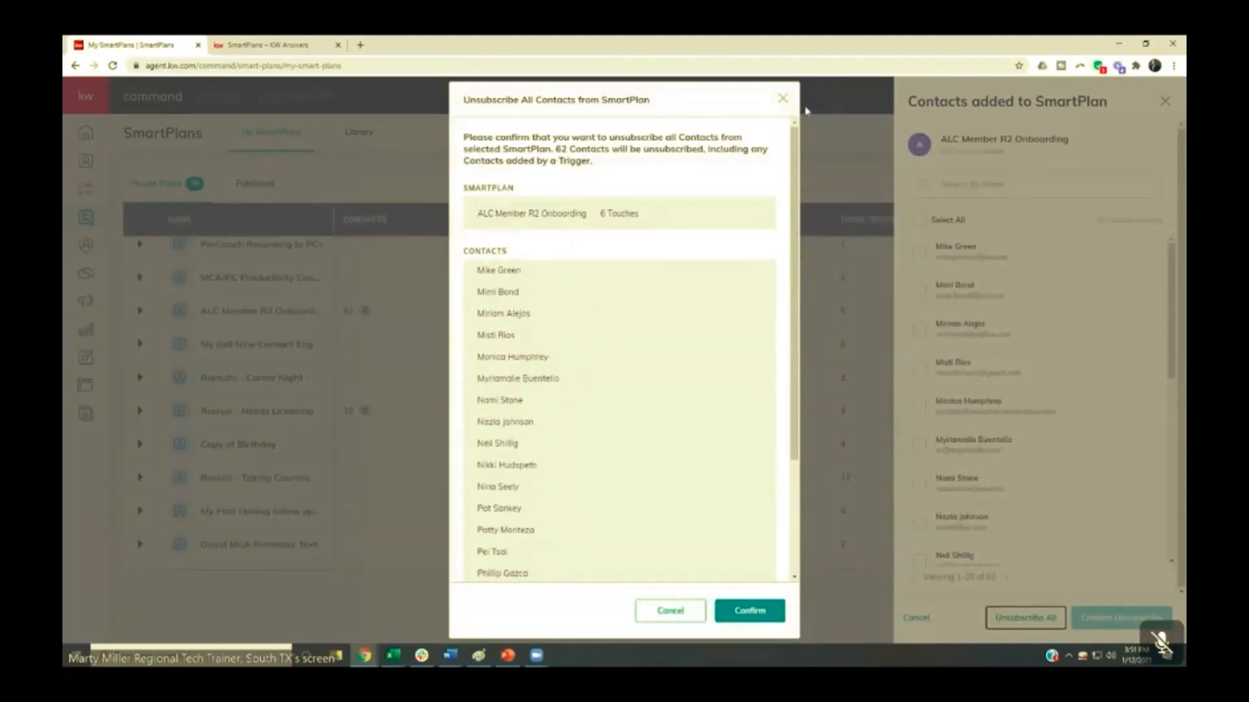
pyautogui.click(783, 99)
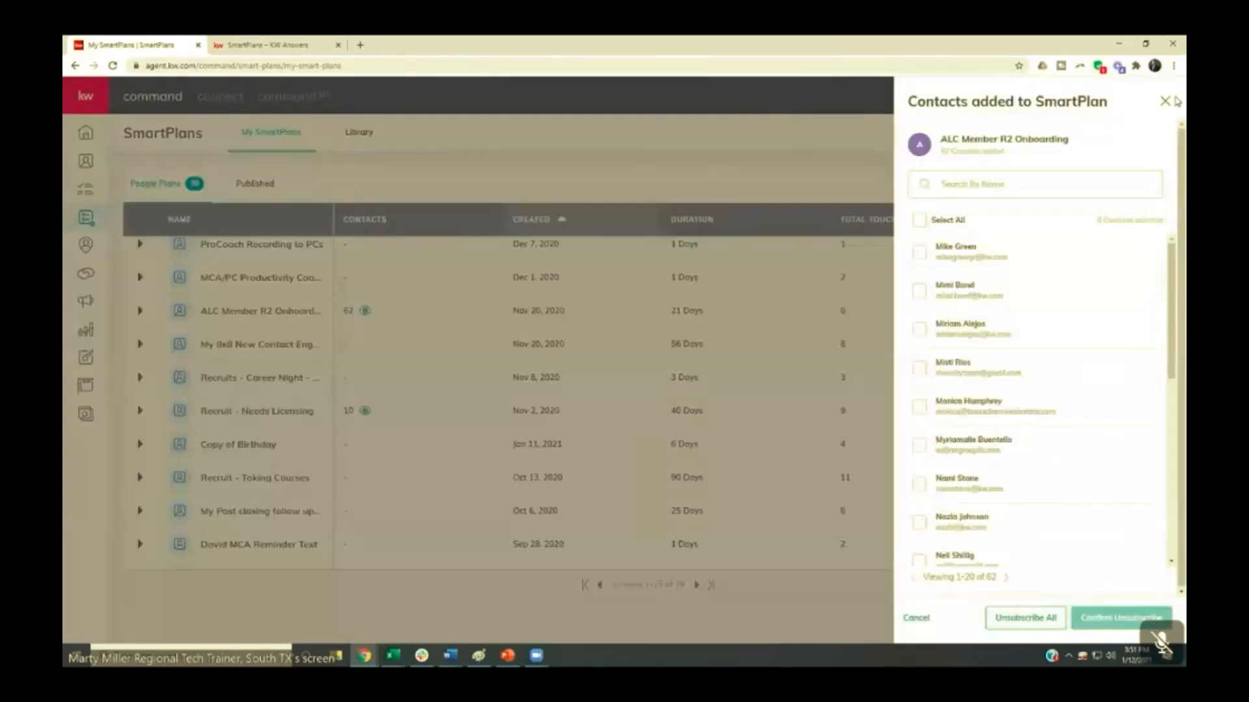
pyautogui.click(1165, 101)
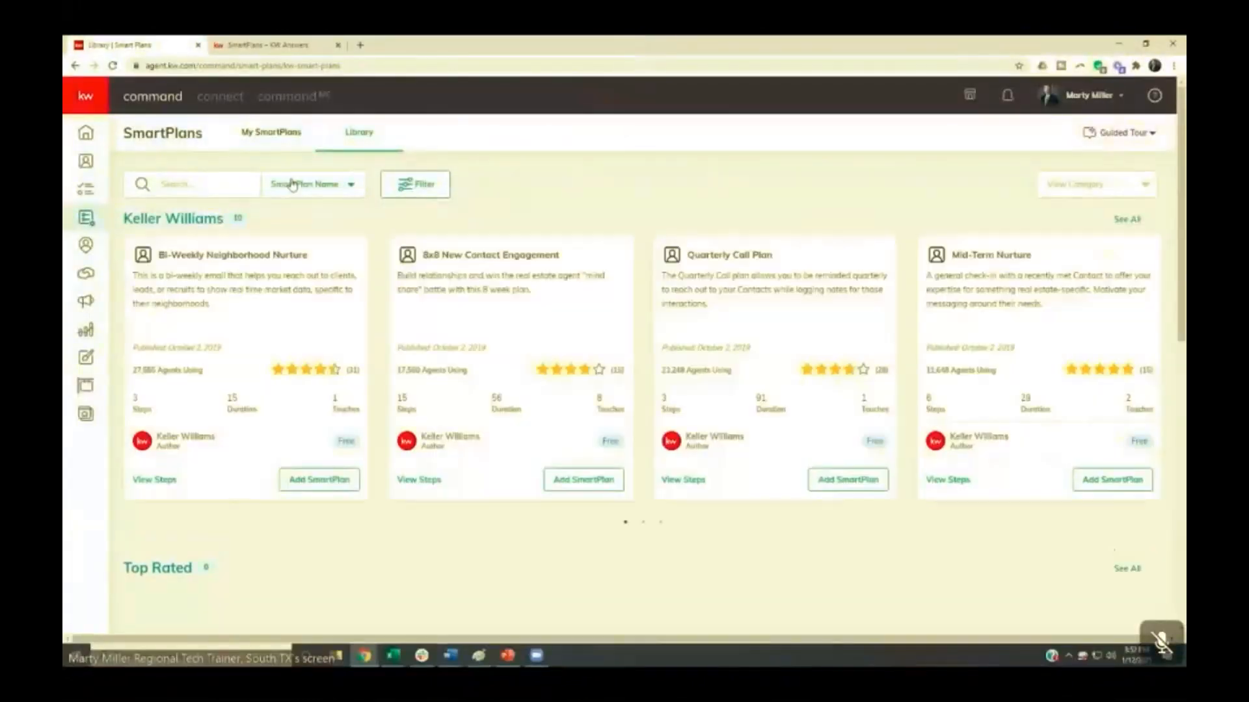
# - Browse the SmartPlans library through the Keller Williams and Top Rated plans
pyautogui.scroll(-1, 292, 184)
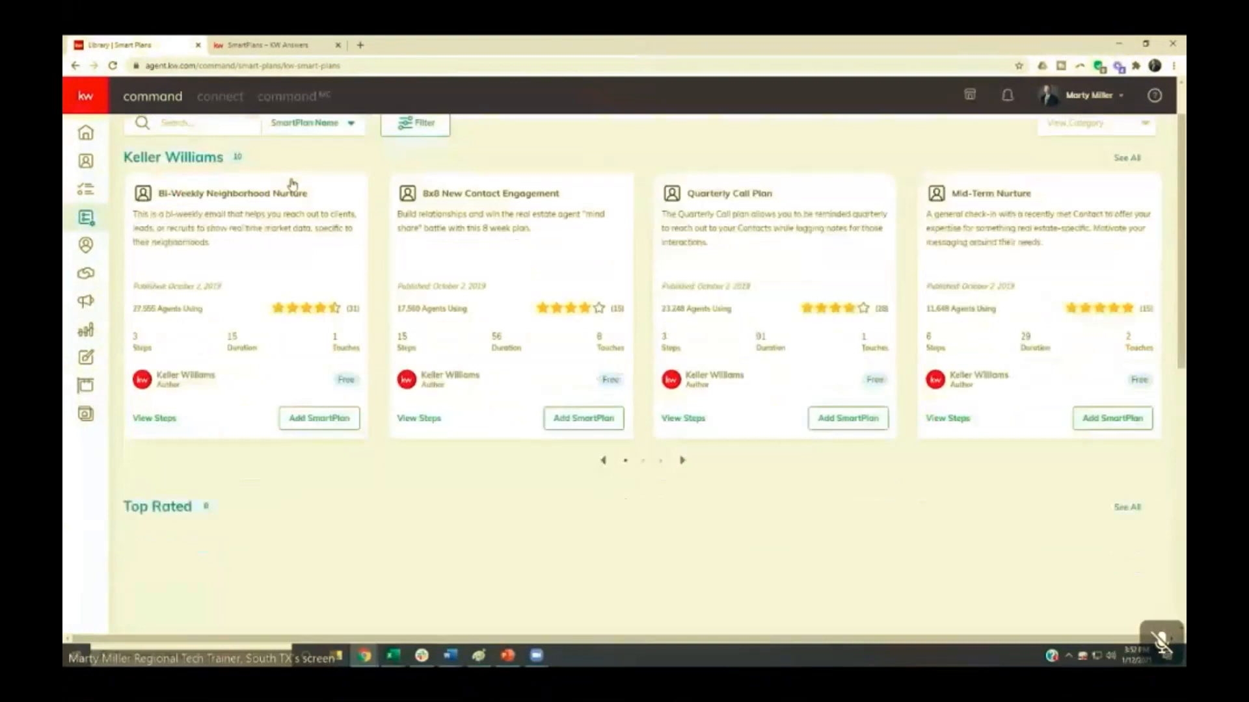
pyautogui.scroll(-5, 287, 251)
pyautogui.scroll(-1, 288, 250)
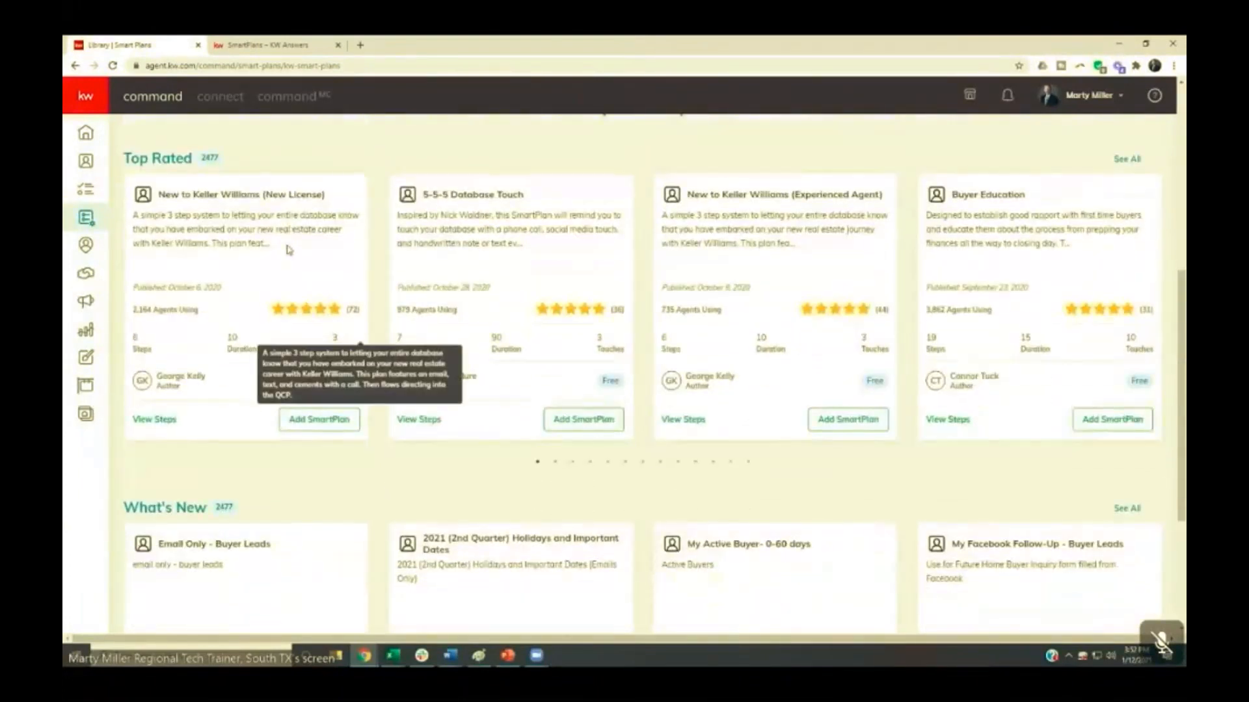
pyautogui.scroll(7, 289, 250)
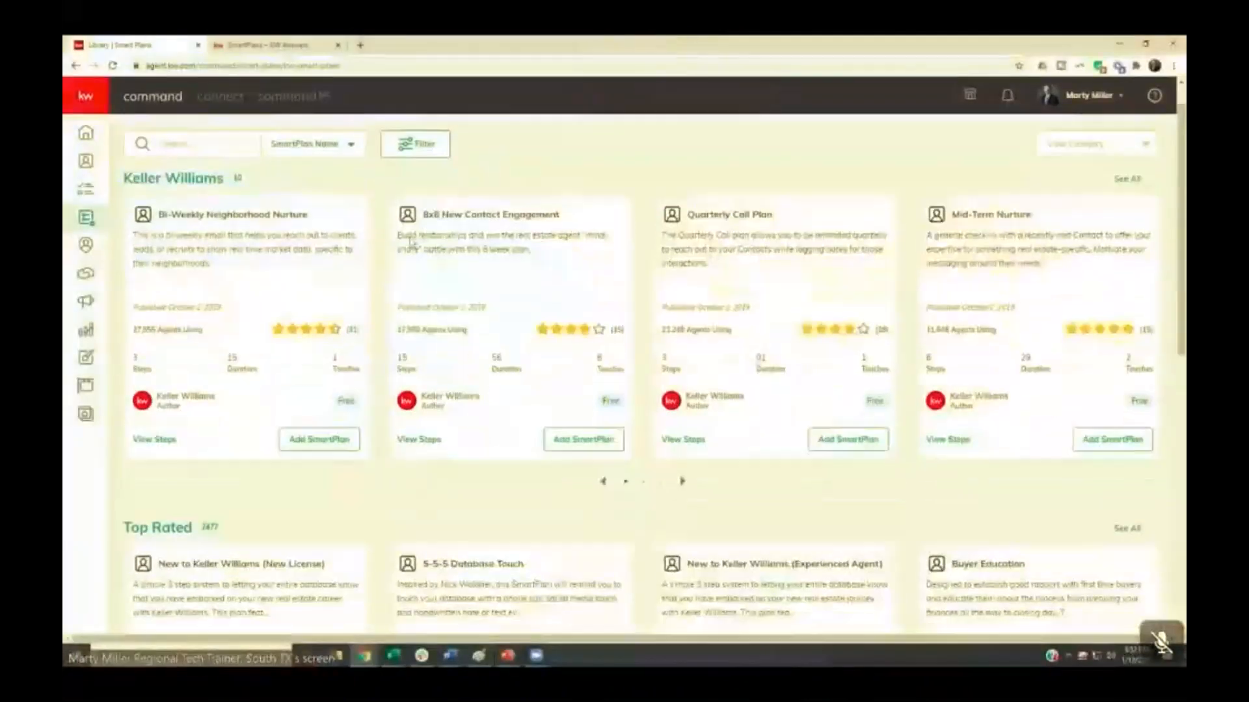
pyautogui.scroll(-4, 408, 246)
pyautogui.scroll(-1, 298, 329)
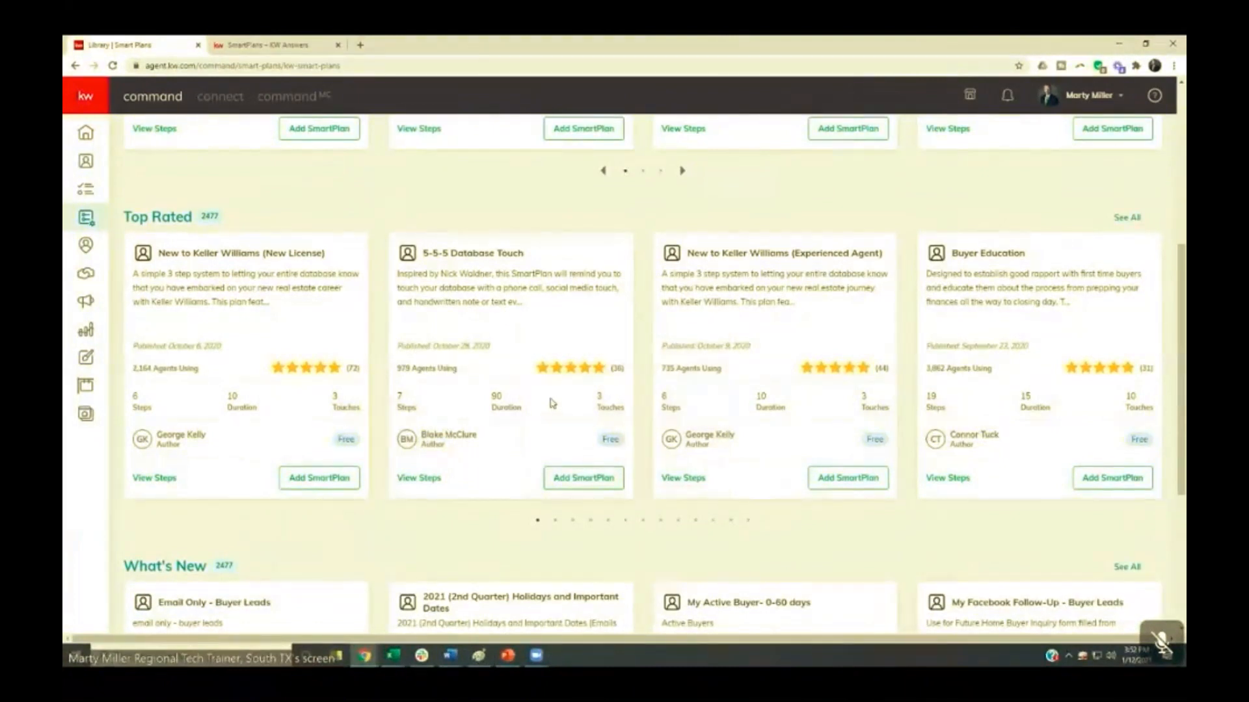
# - Start publishing the KW ConnectLive Test plan from My SmartPlans, choosing Command as the destination library
pyautogui.scroll(5, 550, 403)
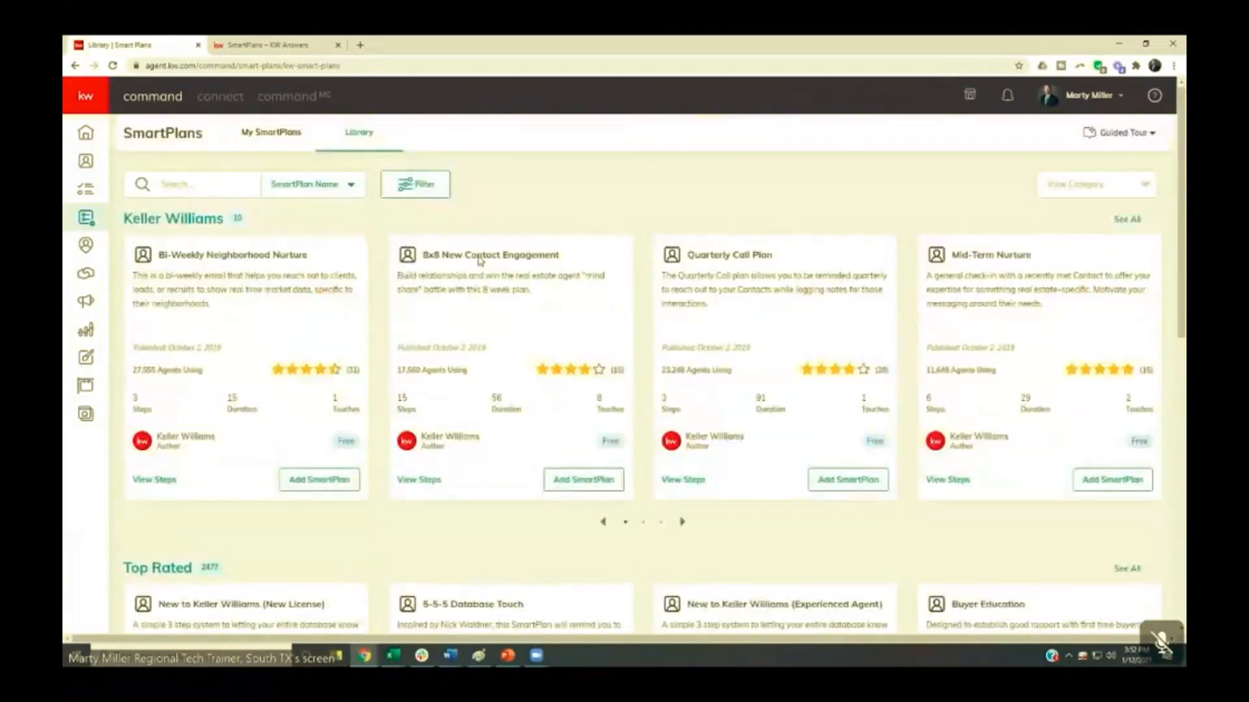
pyautogui.click(267, 135)
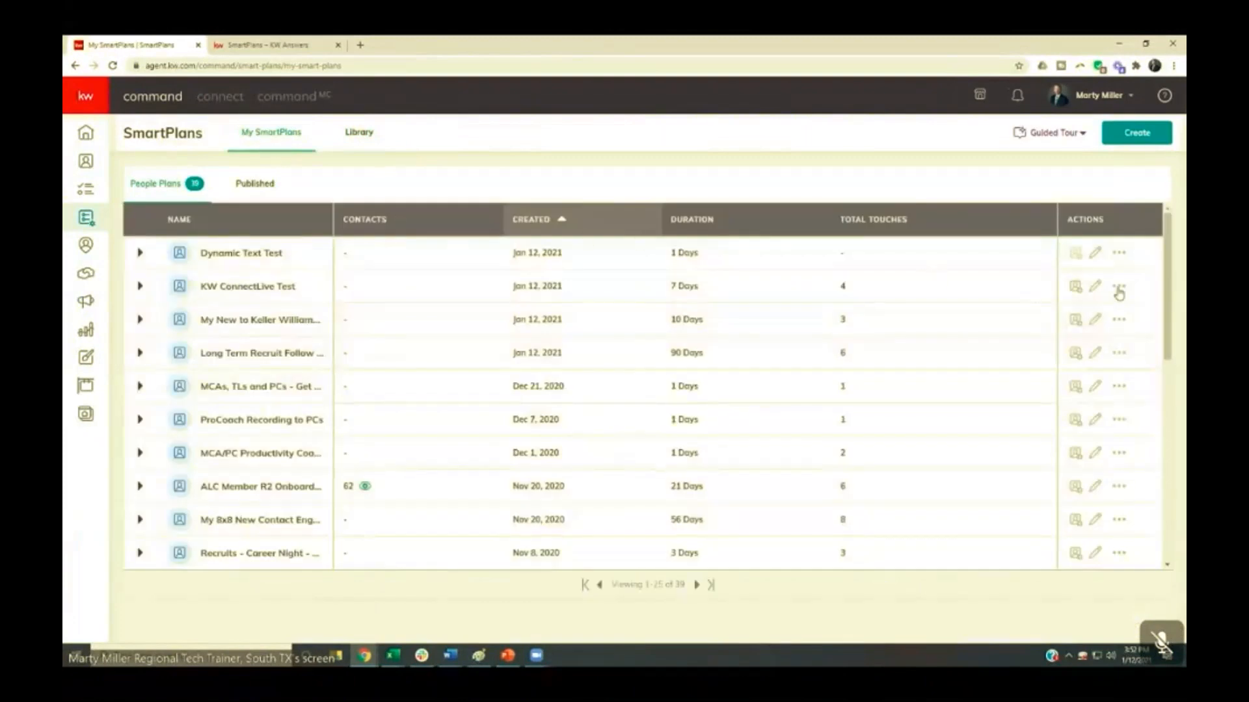
pyautogui.click(1120, 287)
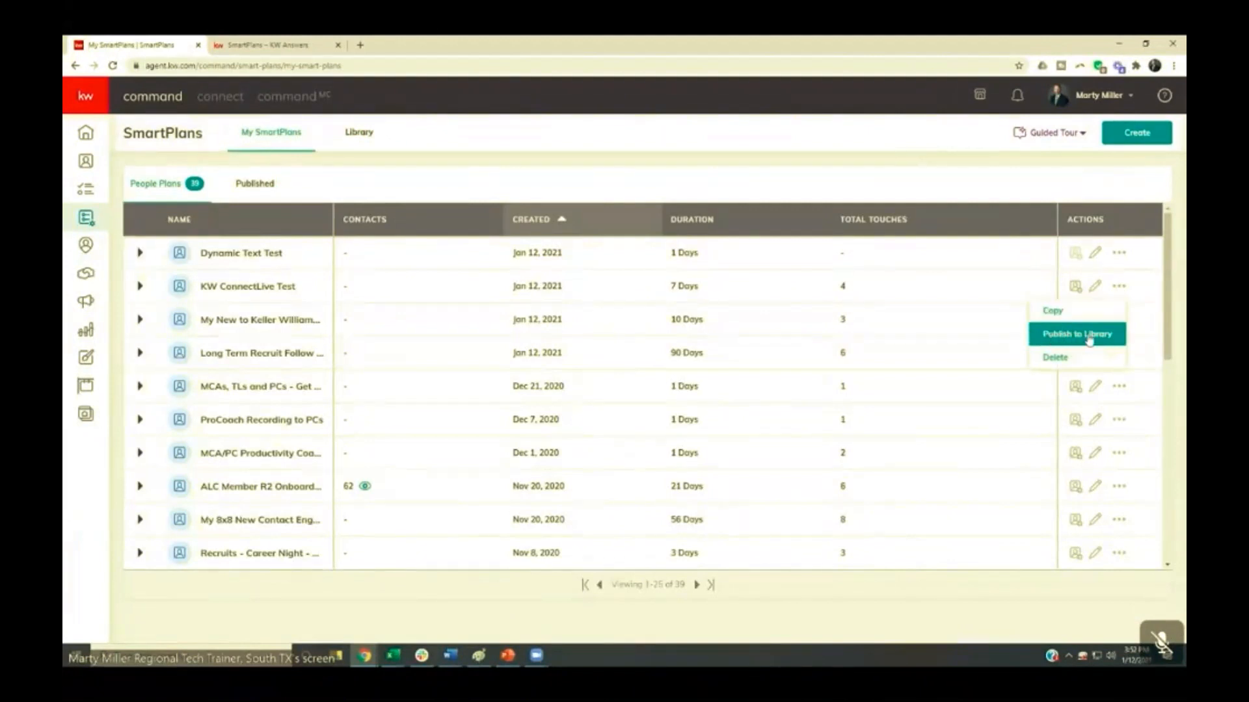
pyautogui.click(1089, 339)
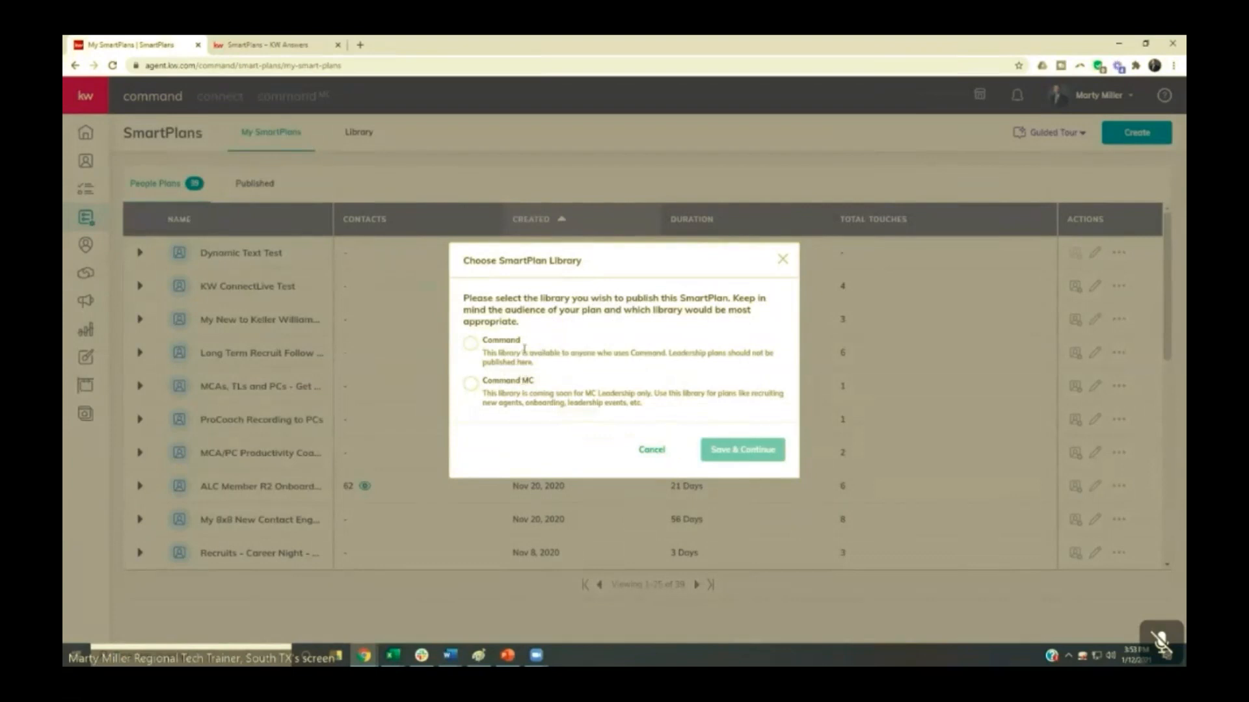
pyautogui.click(470, 346)
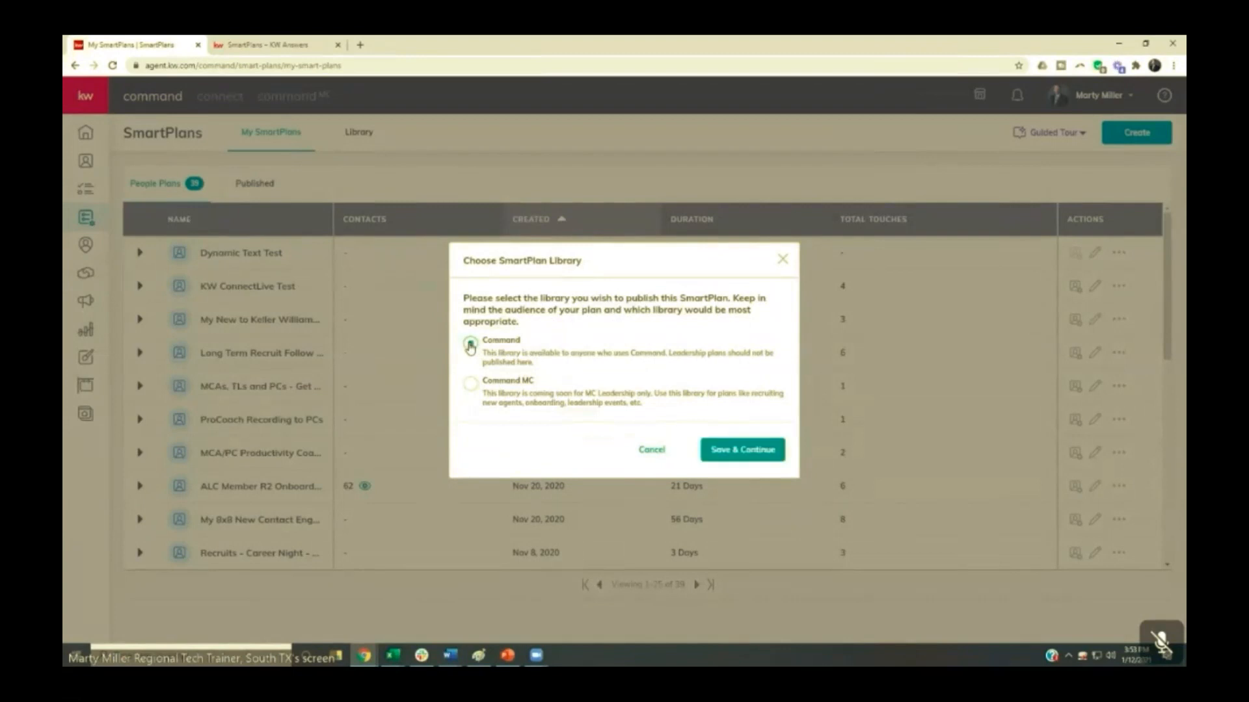
pyautogui.click(718, 450)
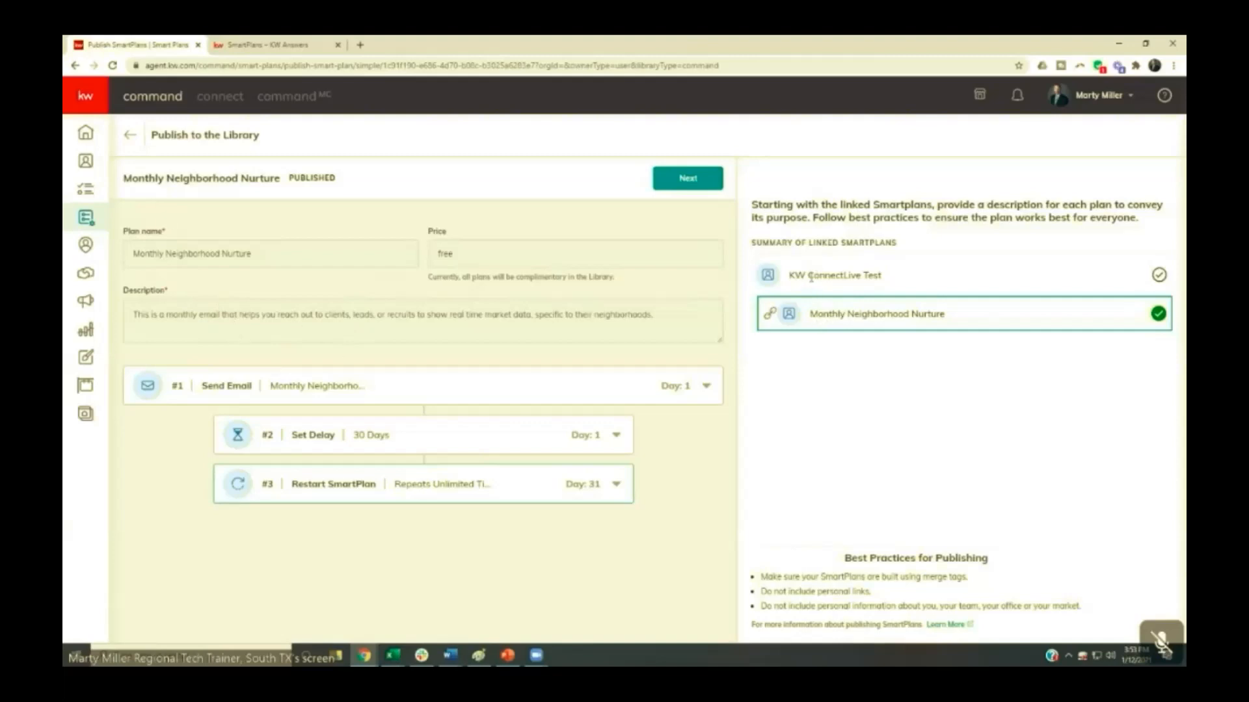
# - Proceed past the linked Monthly Neighborhood Nurture plan, describe the KW ConnectLive Test plan as "Test", and publish it
pyautogui.click(688, 182)
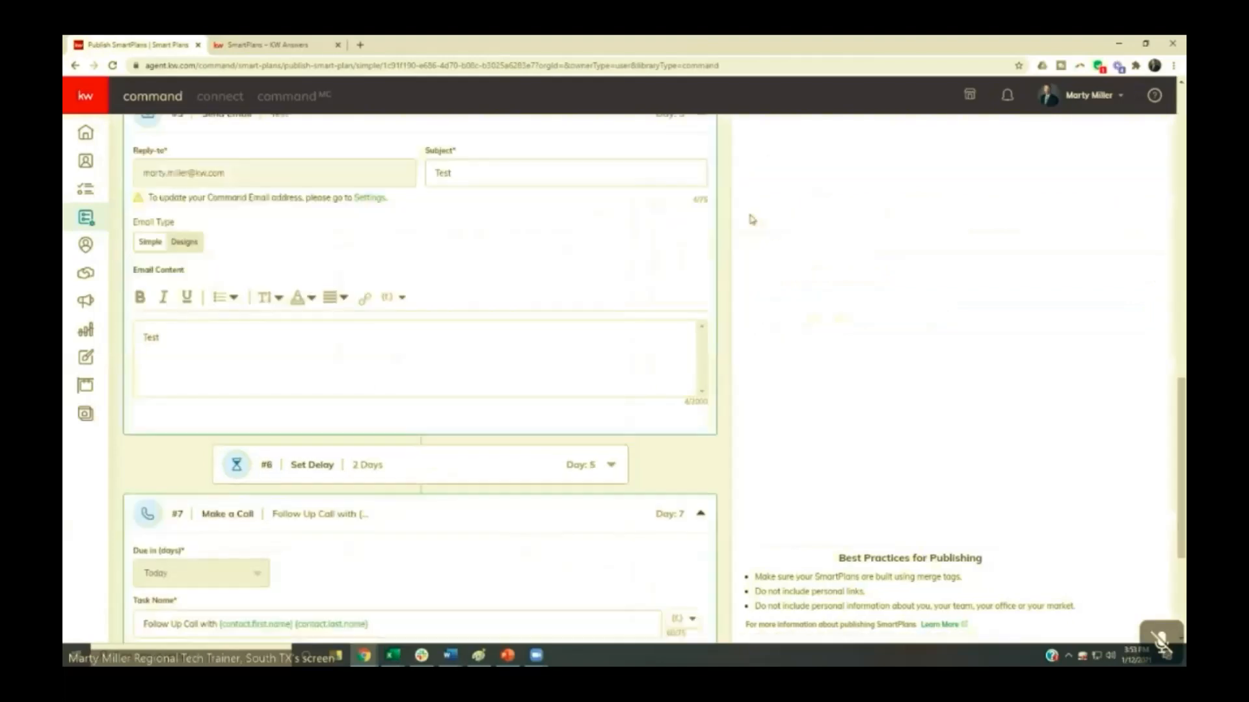
pyautogui.scroll(15, 389, 344)
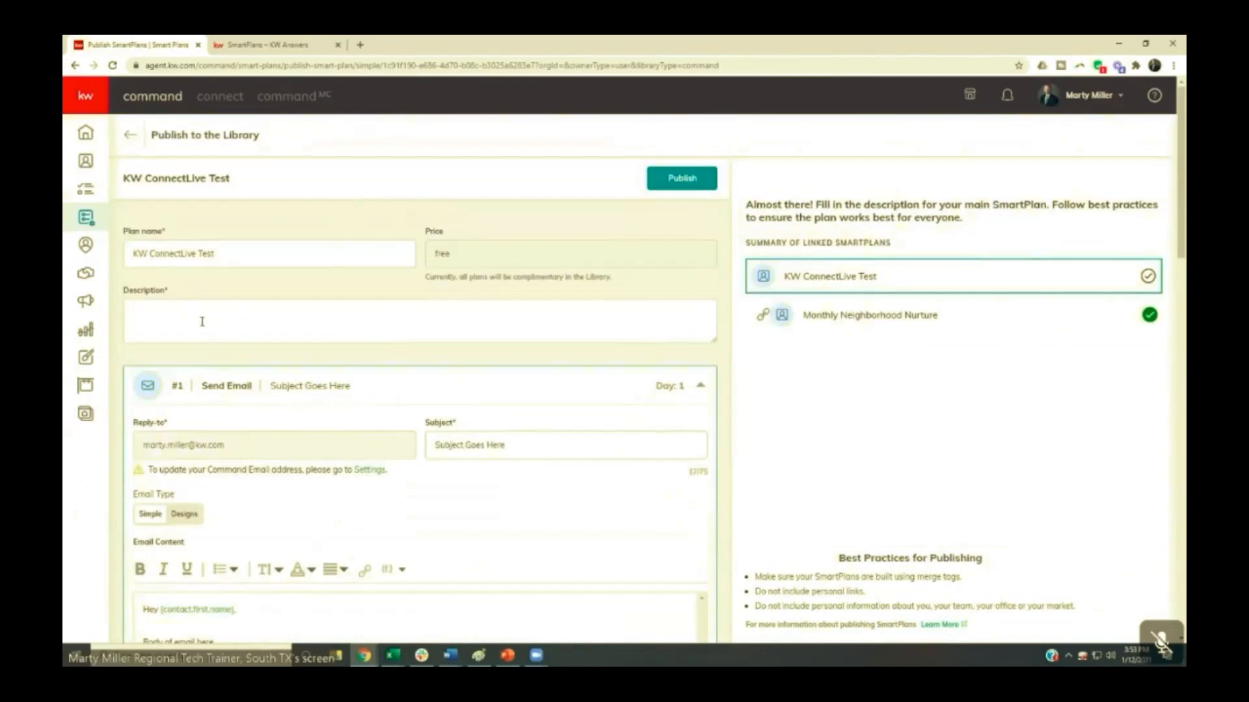
pyautogui.click(171, 319)
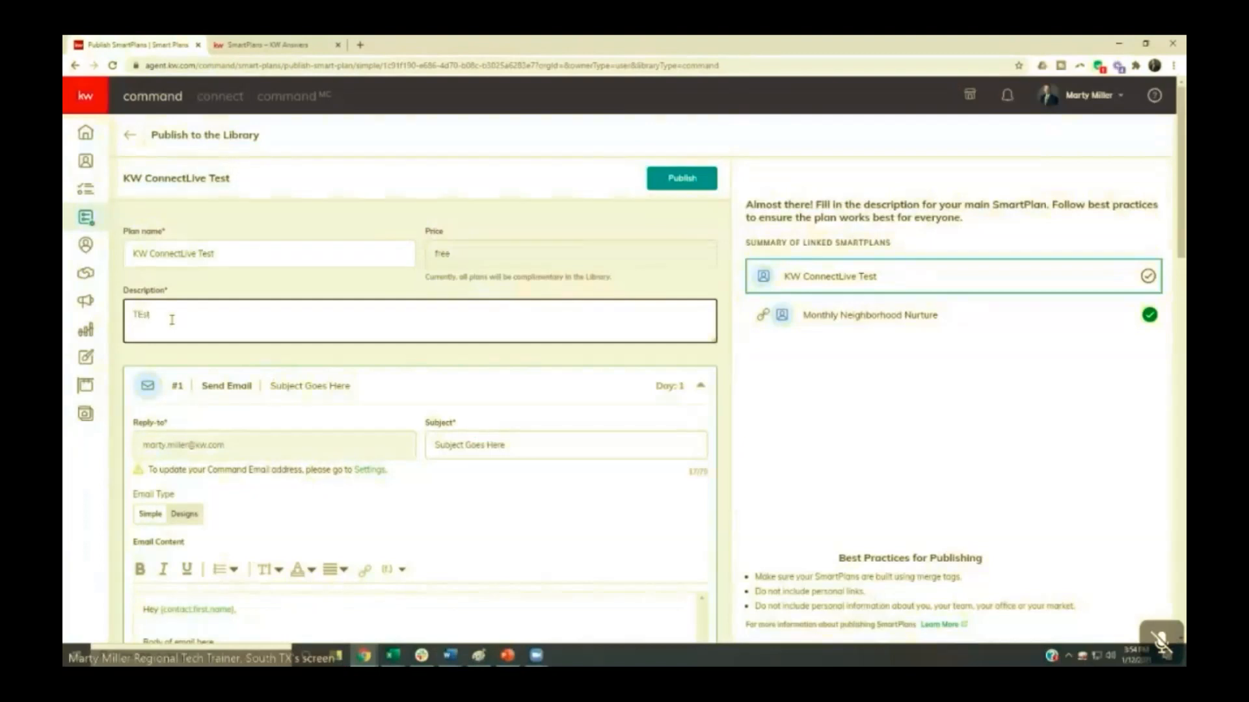
pyautogui.click(682, 179)
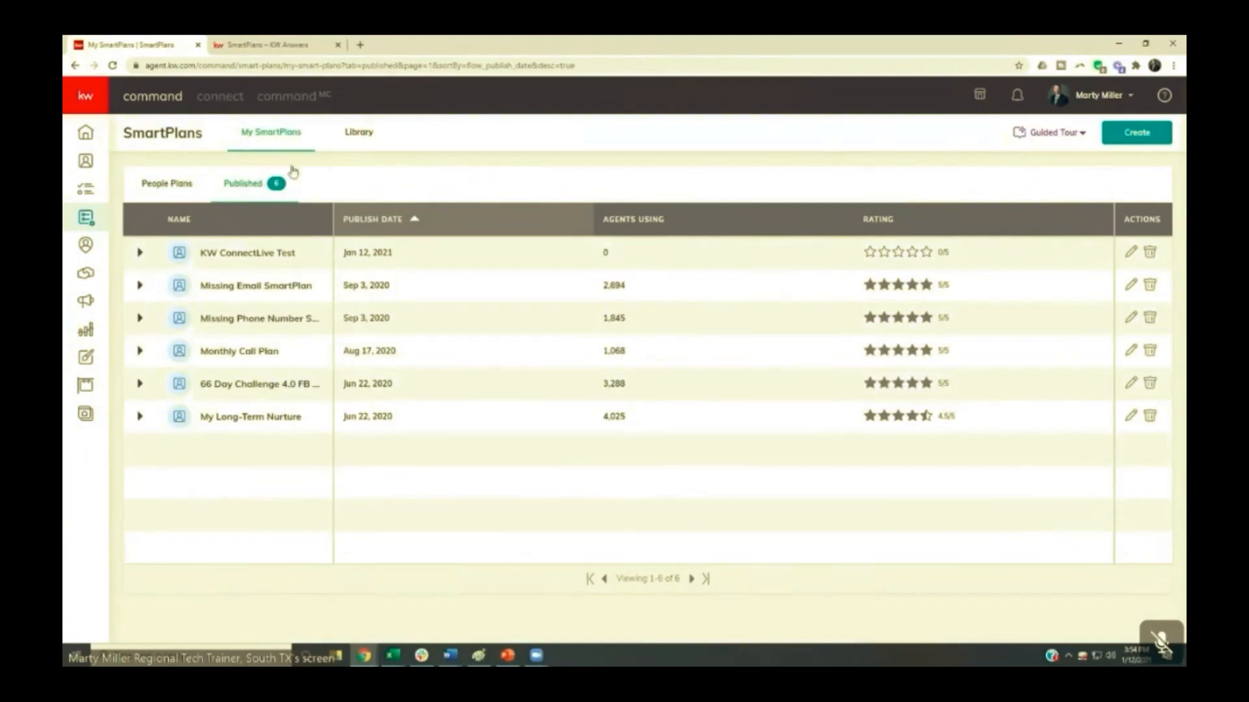
# - Look for KW ConnectLive Test among the library's What's New plans, and switch to the Summit Property Group team account
pyautogui.click(352, 132)
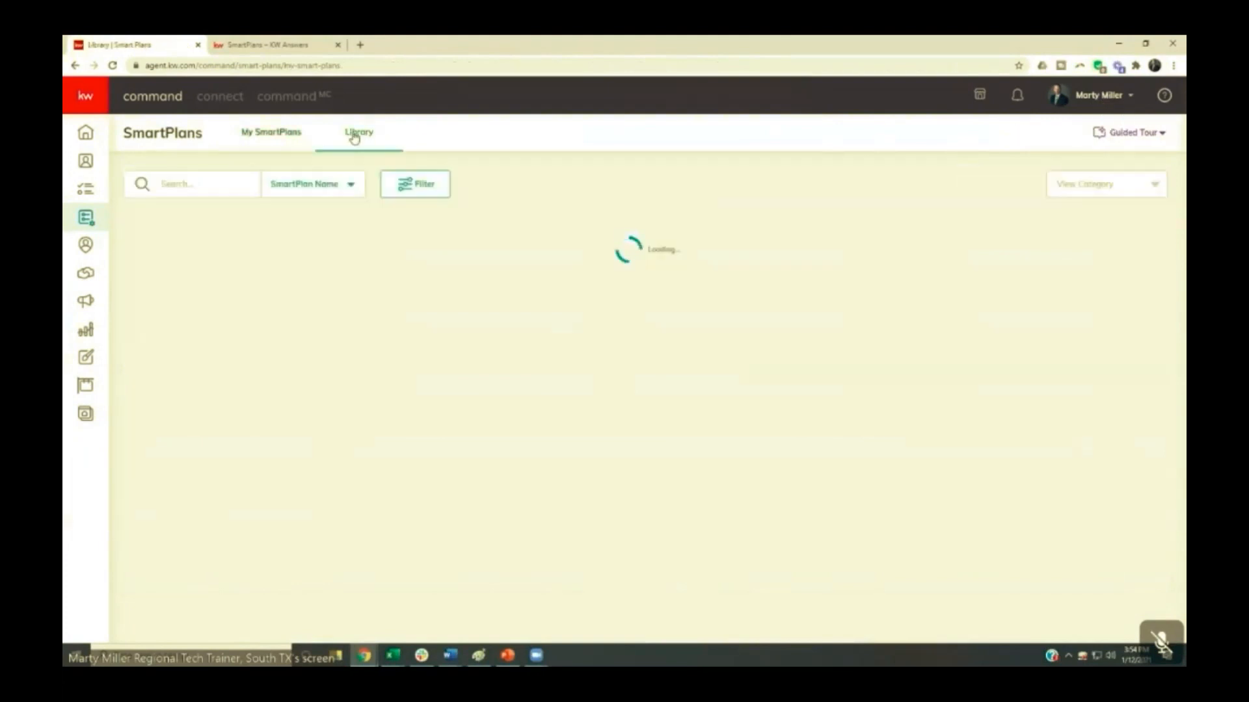
pyautogui.scroll(-9, 288, 222)
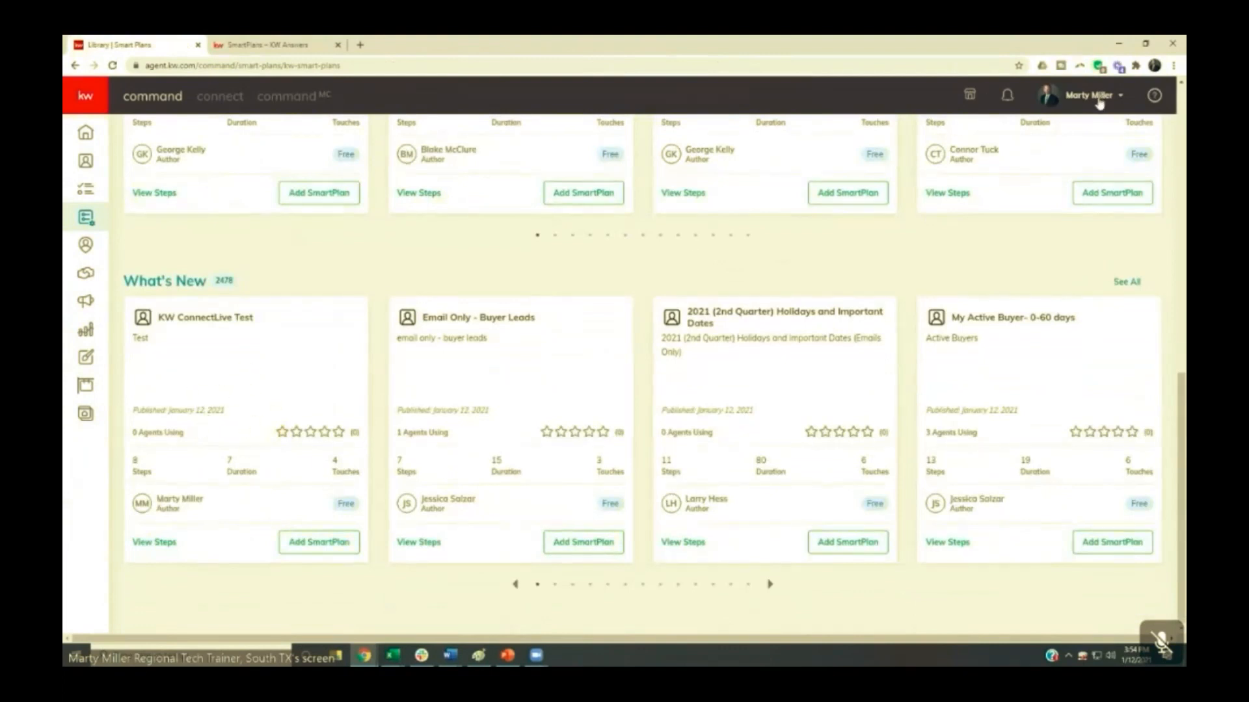
pyautogui.click(1096, 97)
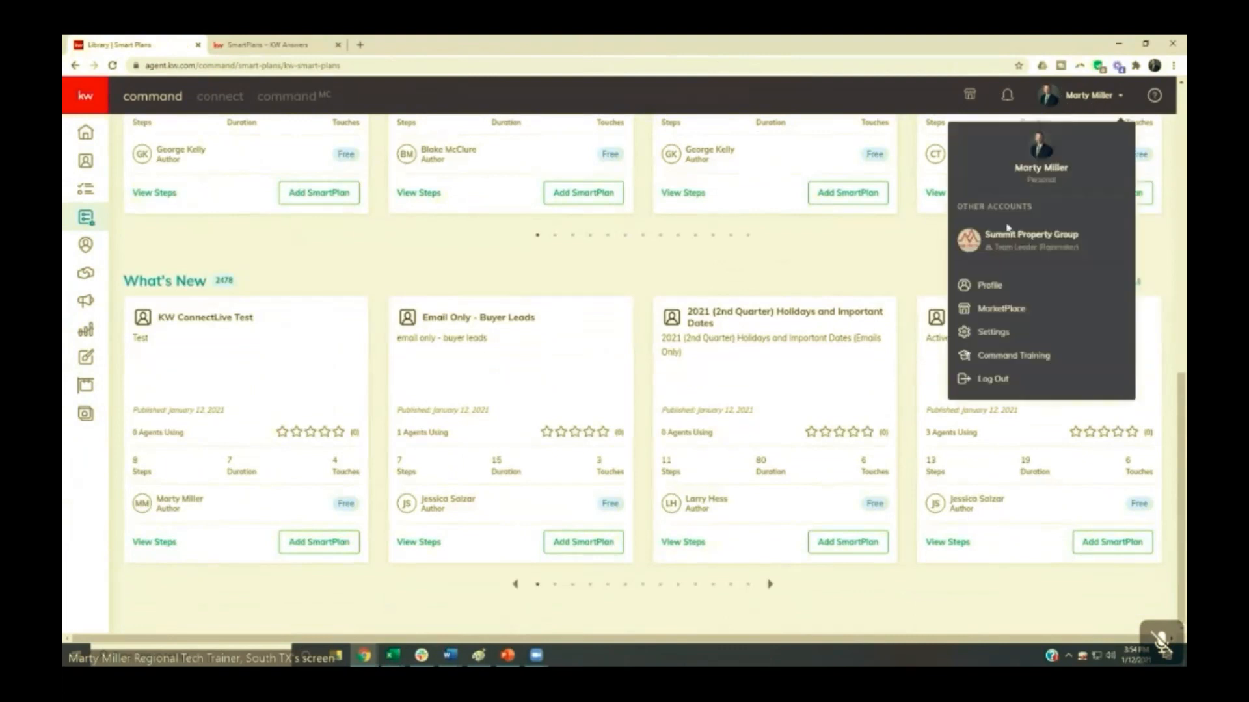
pyautogui.click(1004, 244)
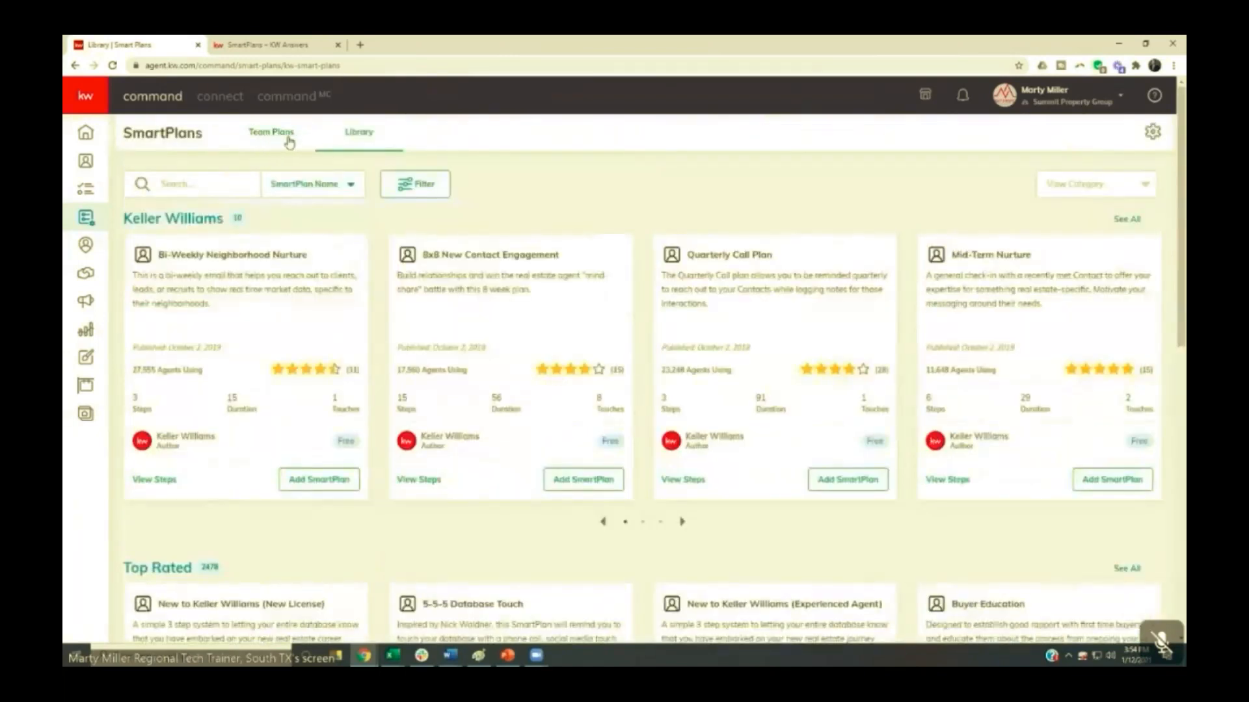
# - Add the KW ConnectLive Test bundle from the library's What's New section to the team account and view the Team Plans
pyautogui.scroll(-10, 279, 143)
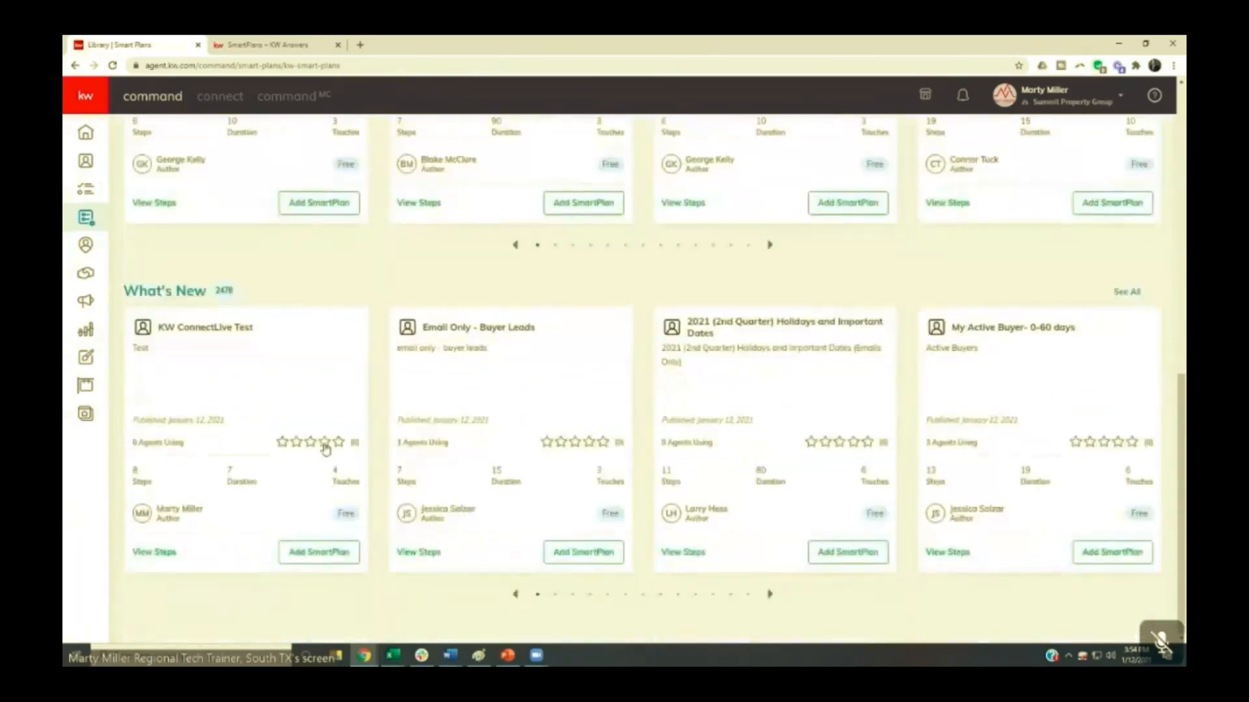
pyautogui.click(318, 554)
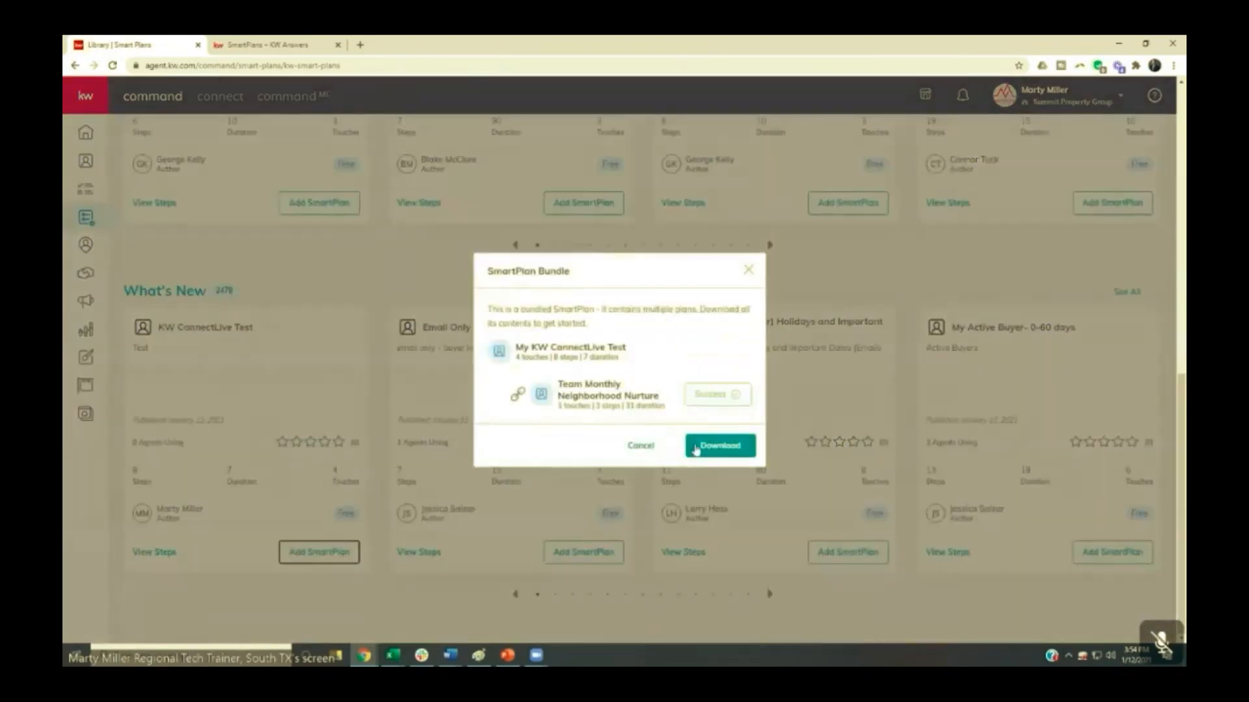
pyautogui.click(696, 447)
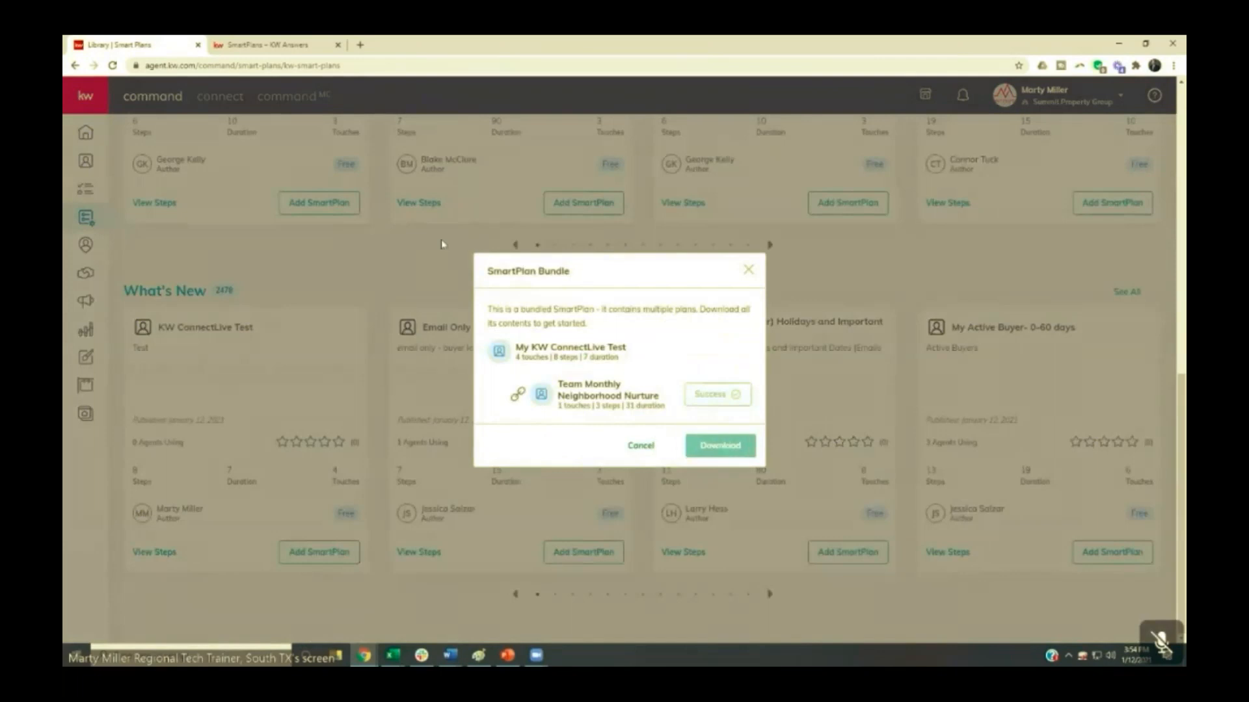
pyautogui.scroll(10, 442, 244)
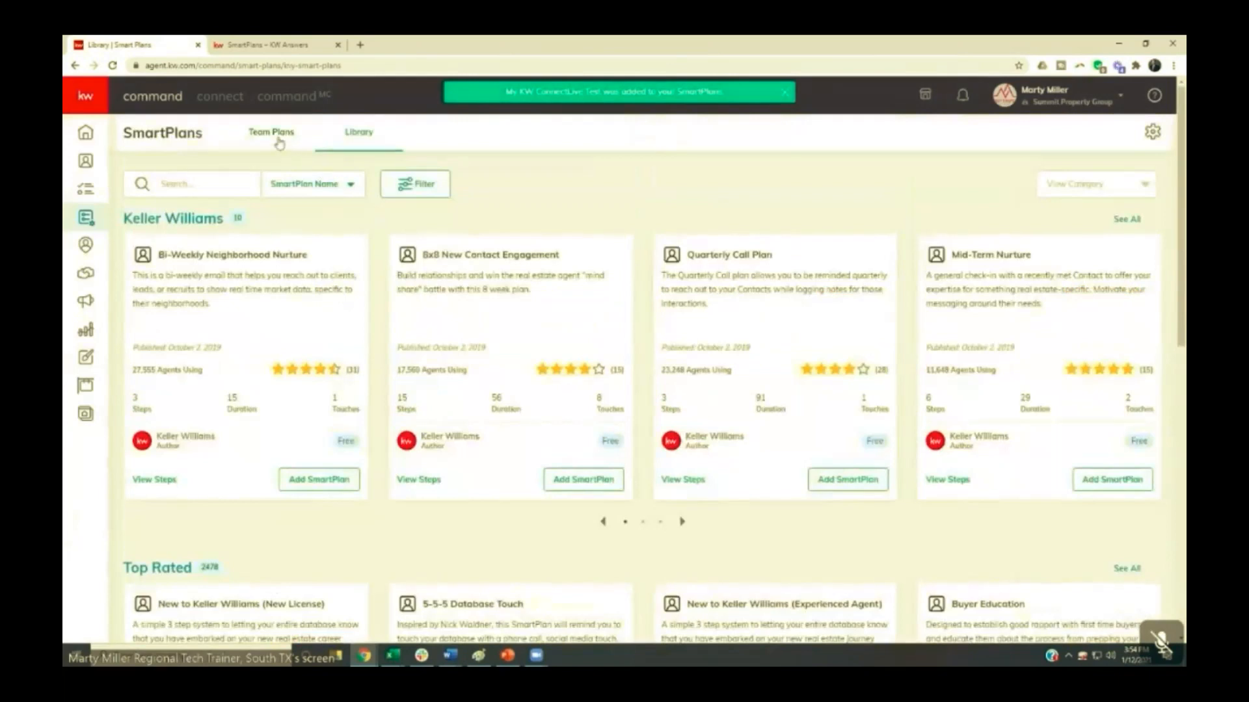
pyautogui.click(279, 138)
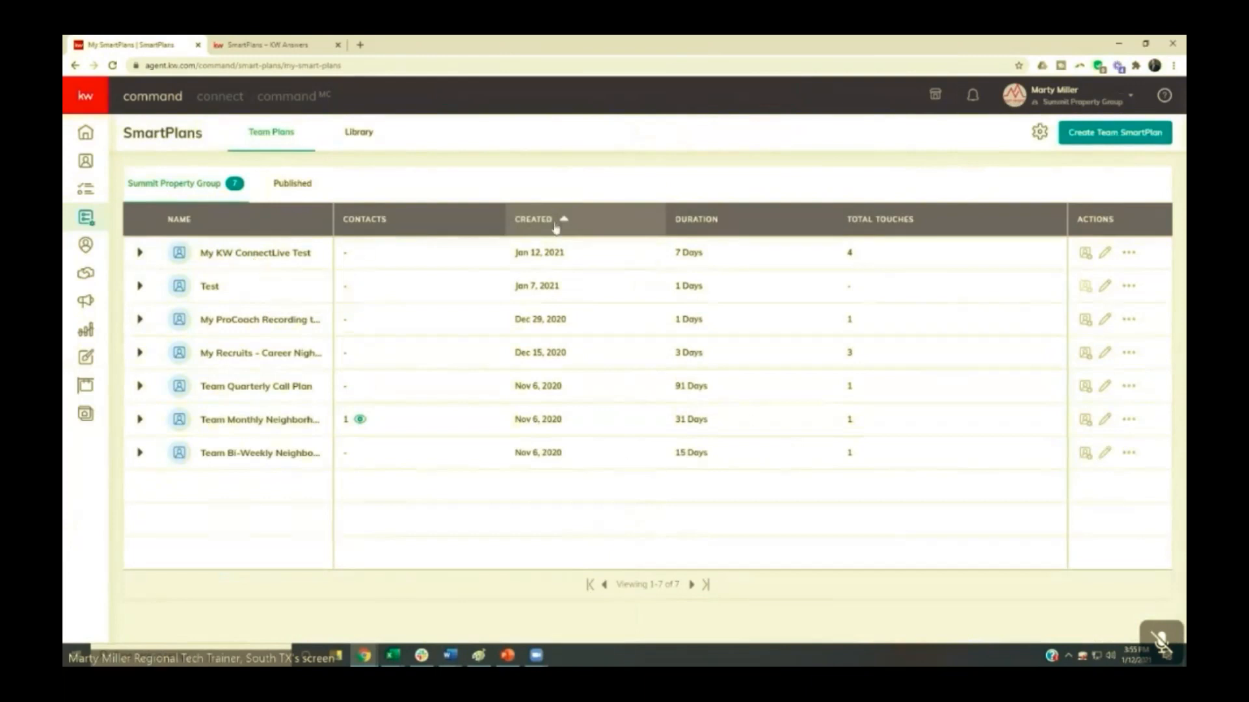
# - Switch back to the personal account and remove the published KW ConnectLive Test plan from the library, confirming the removal
pyautogui.click(1054, 93)
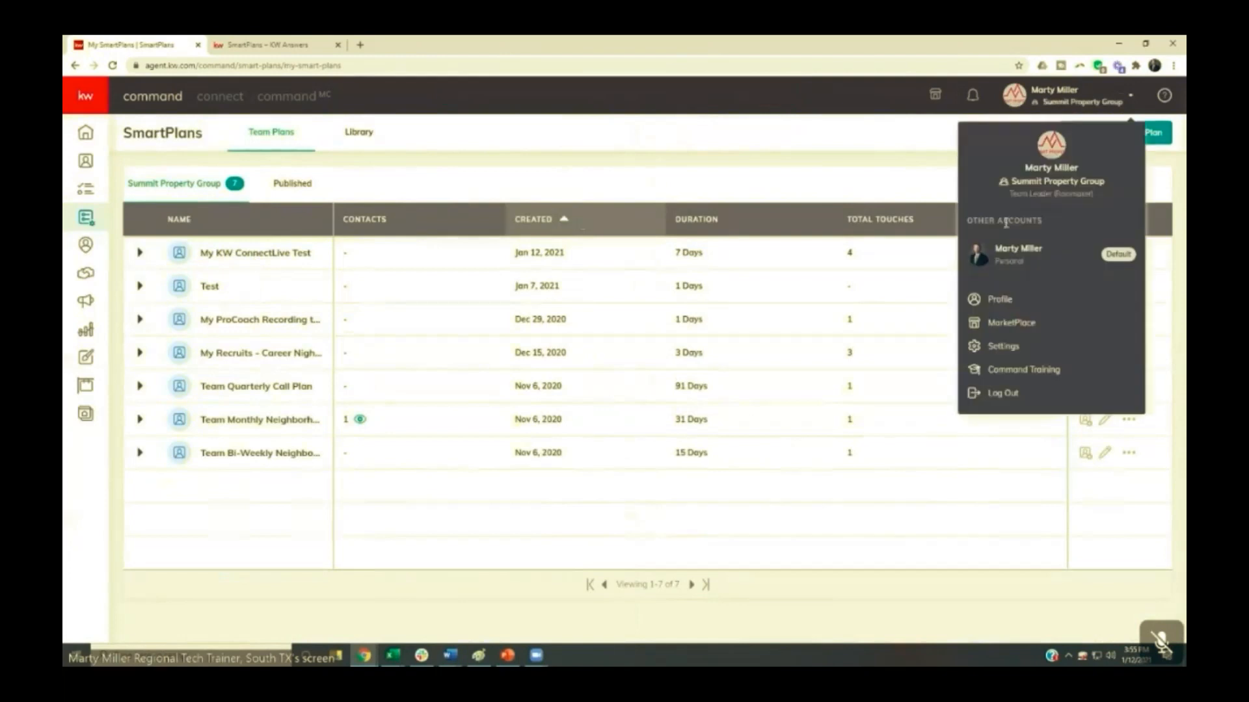
pyautogui.click(1005, 248)
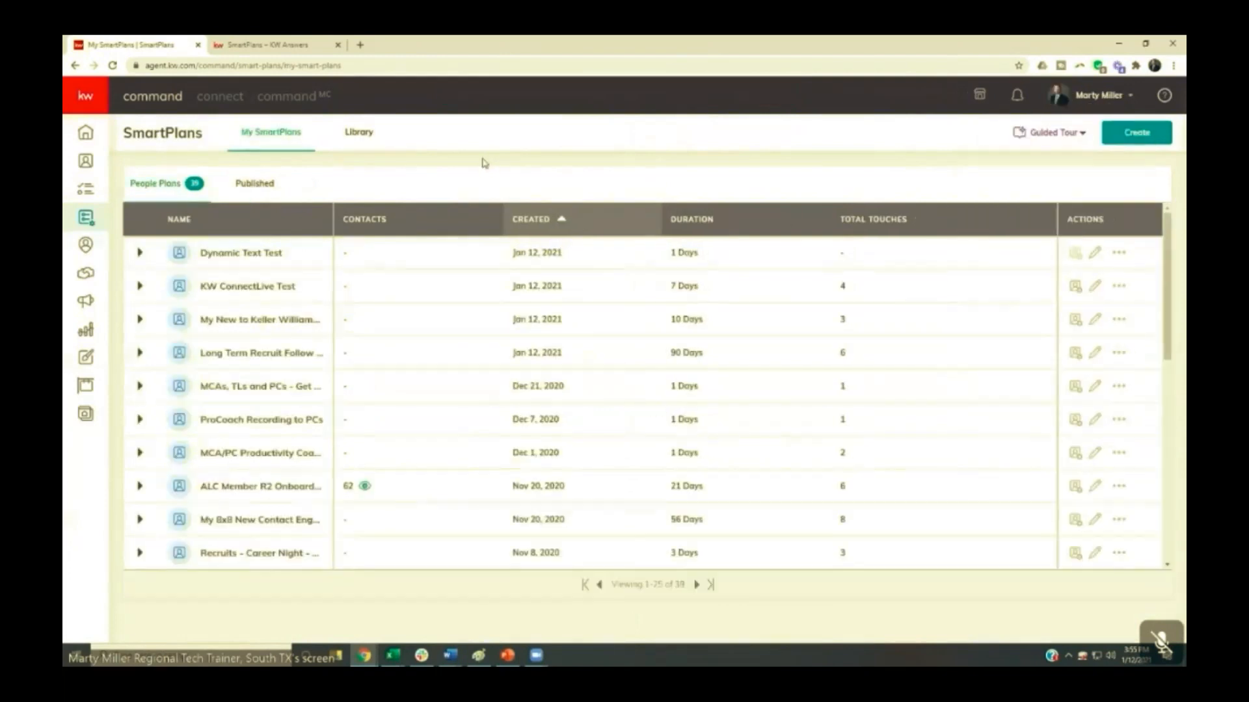
pyautogui.click(255, 184)
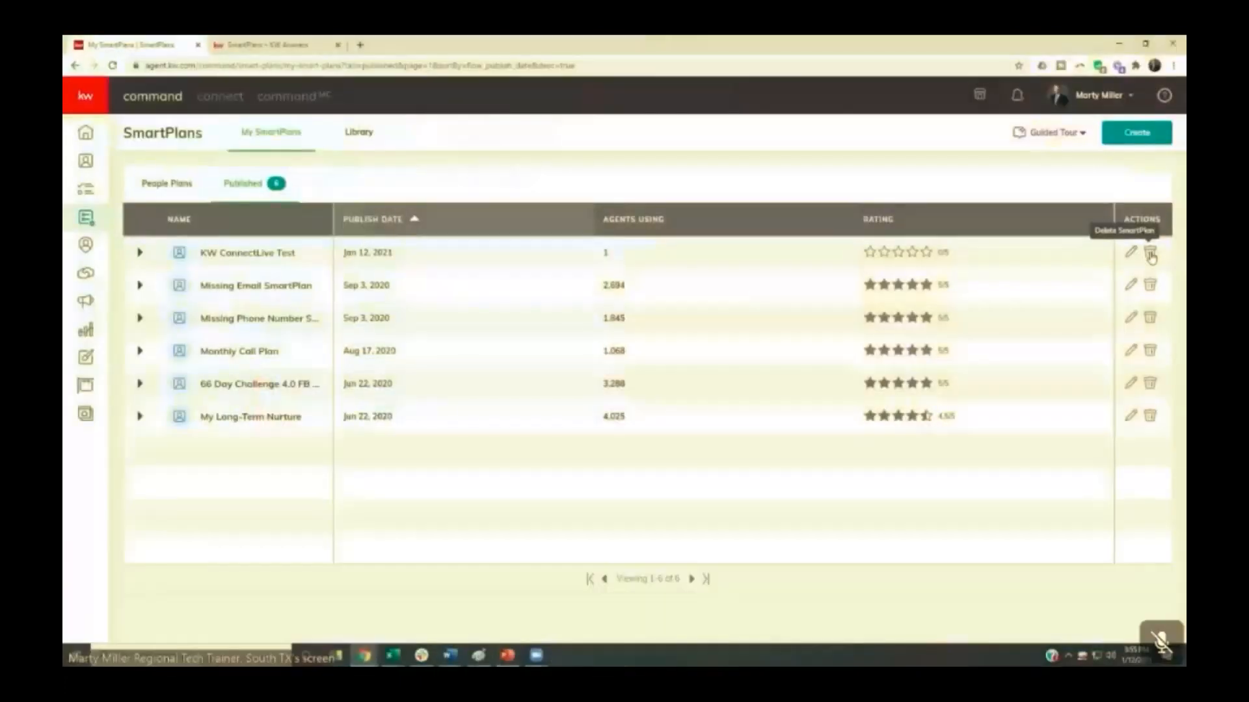
pyautogui.click(1148, 253)
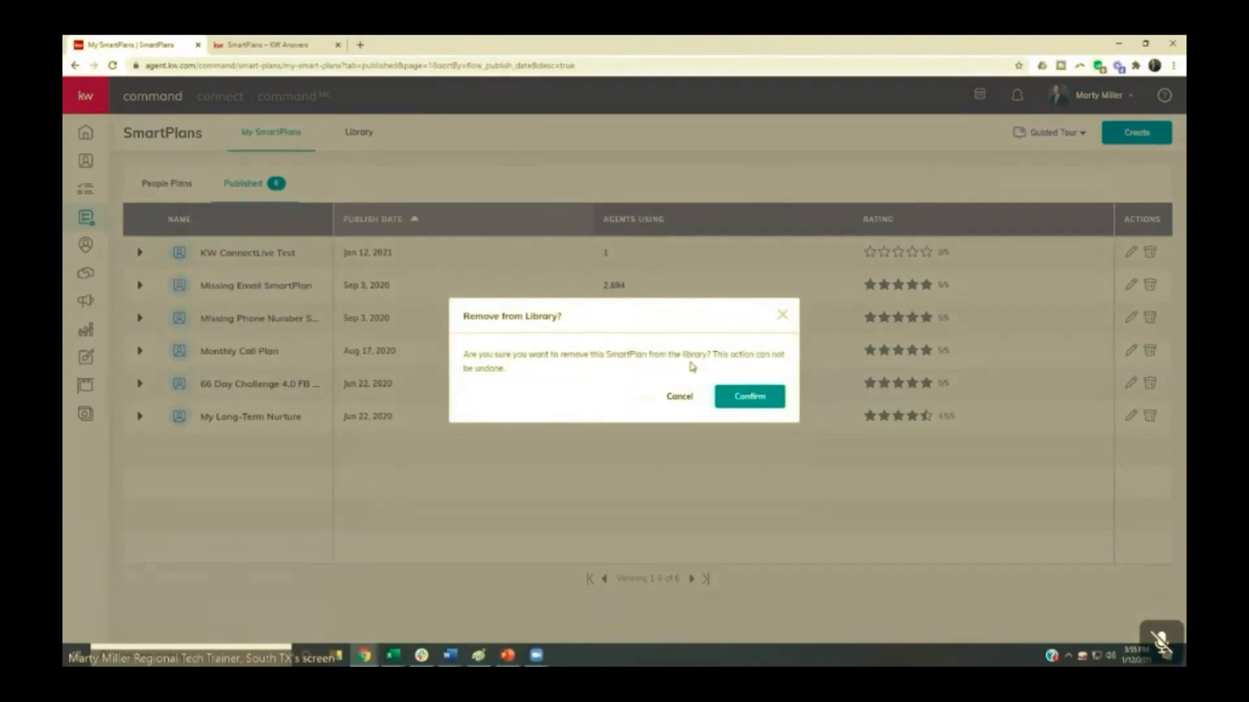
pyautogui.click(741, 396)
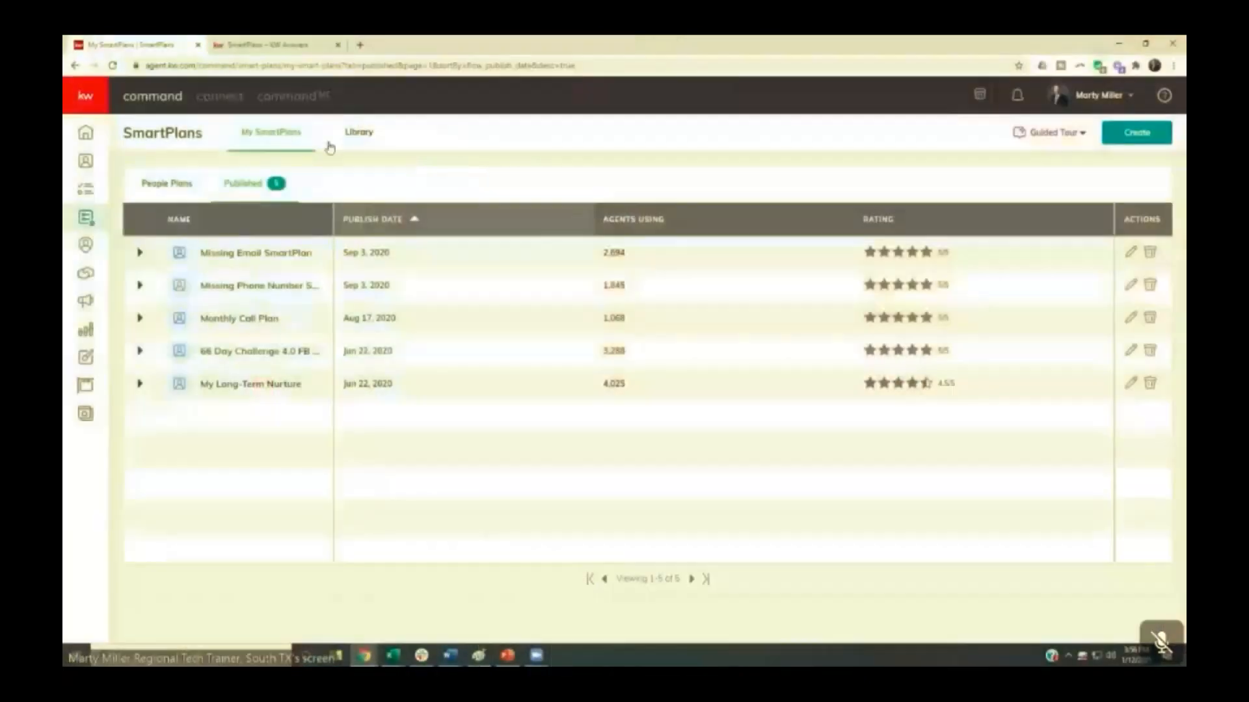
# - Reopen the SmartPlans library and look through the plans below the Keller Williams section
pyautogui.click(354, 140)
pyautogui.scroll(-5, 247, 267)
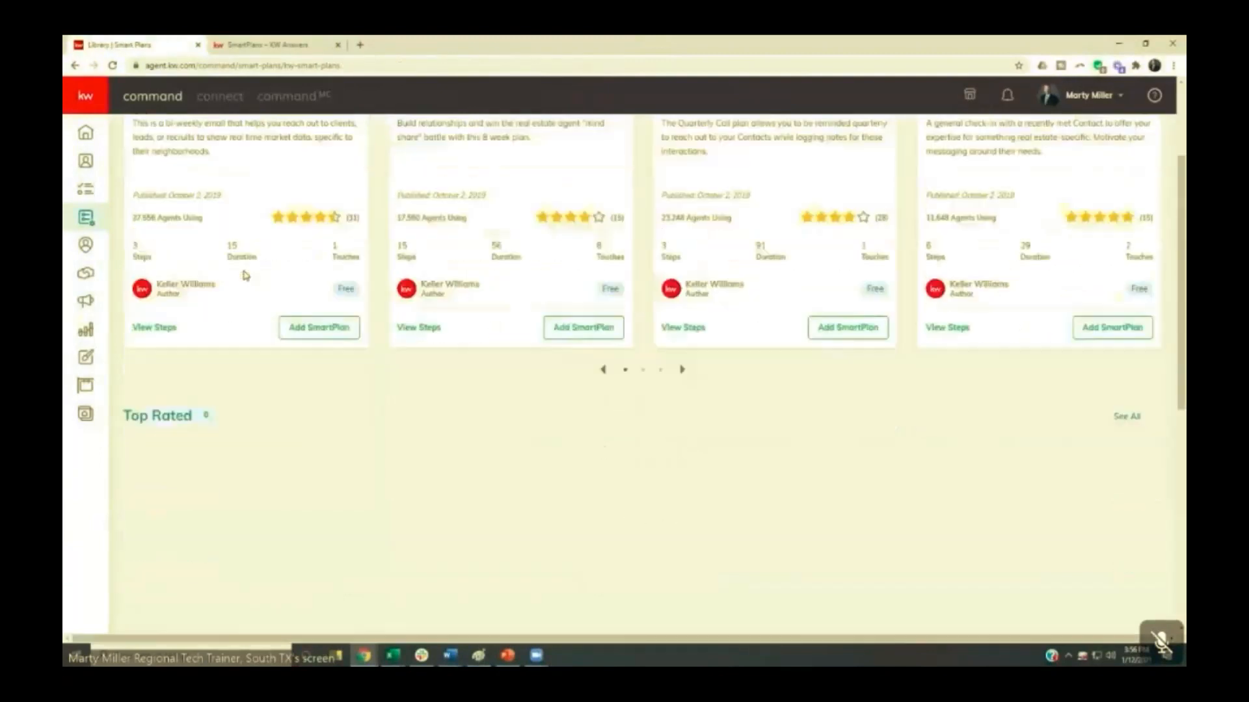